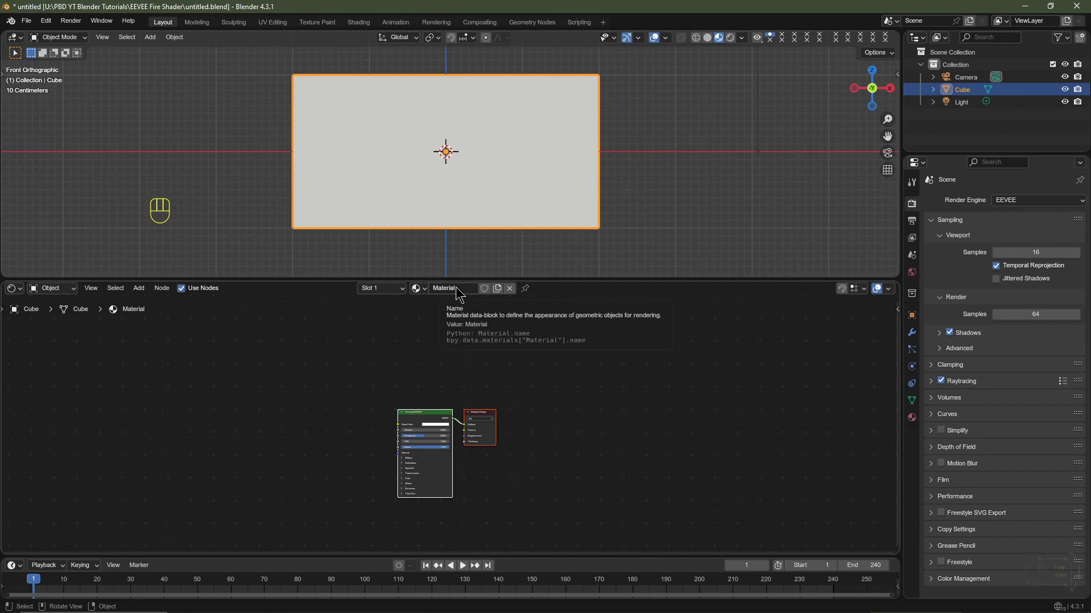
# - Rename the cube's material as "Procedural Fire Shader"
pyautogui.click(455, 288)
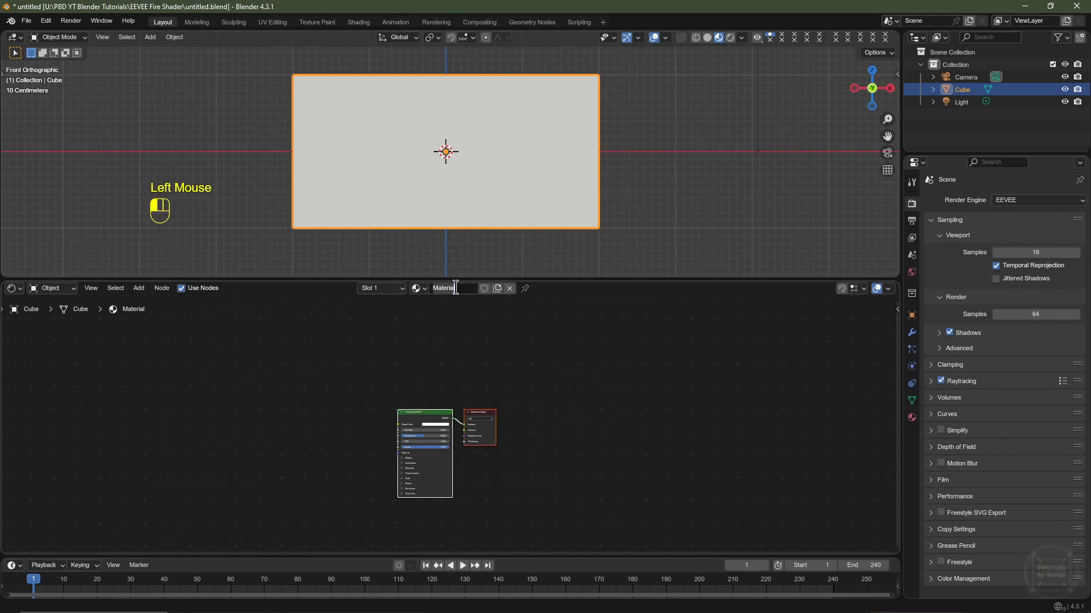
pyautogui.write('Procedural Fire Shader')
pyautogui.press('Return')
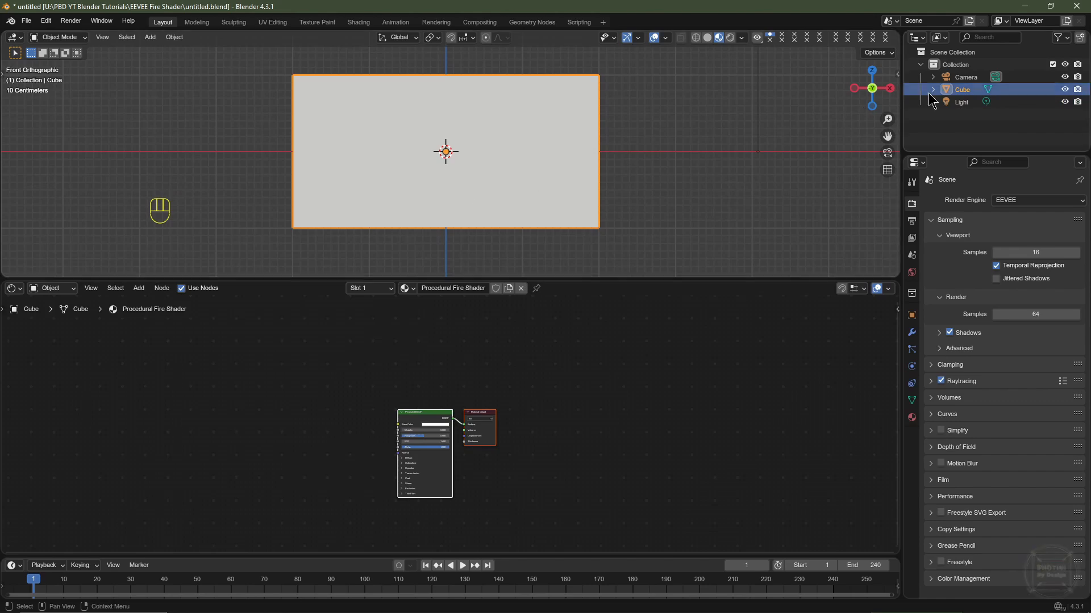
# - Rename the Cube object as "Procedural Fire Shader Cube"
pyautogui.doubleClick(967, 89)
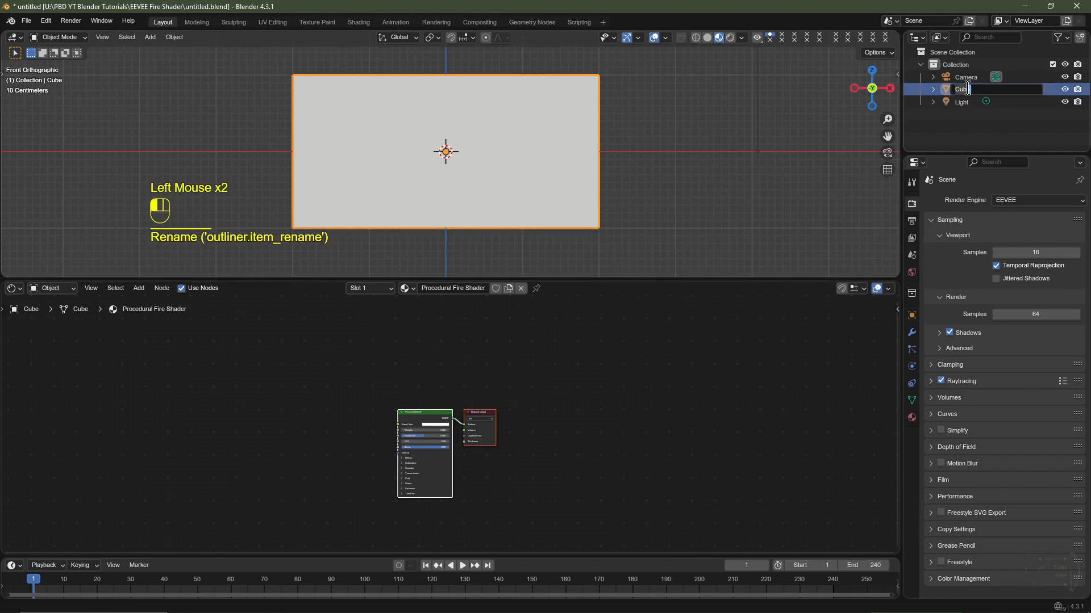
pyautogui.write('Procedural Fir')
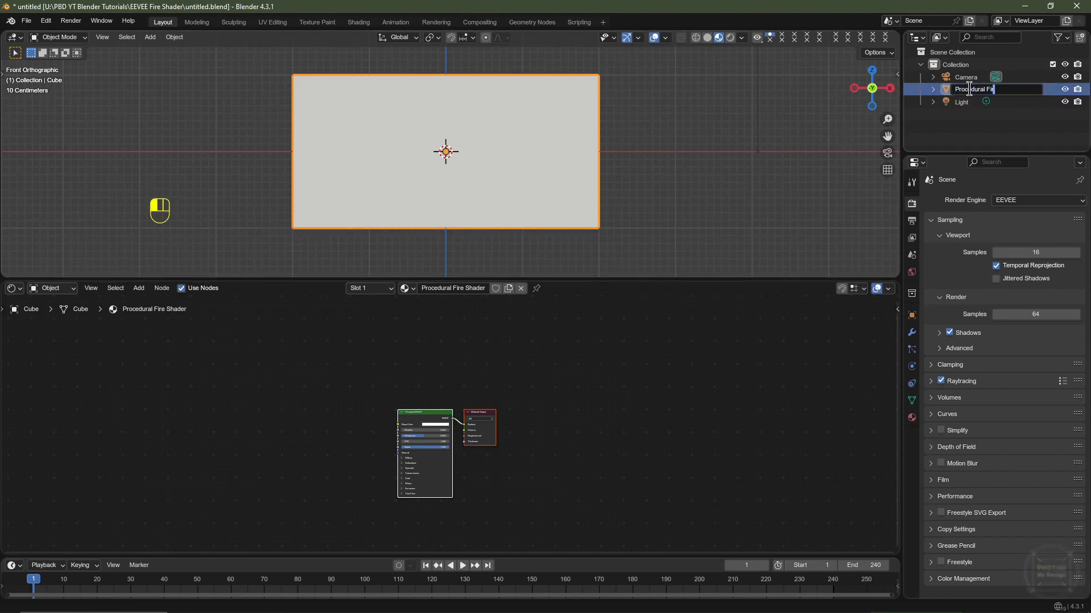
pyautogui.write('e Shader Cube')
pyautogui.press('Return')
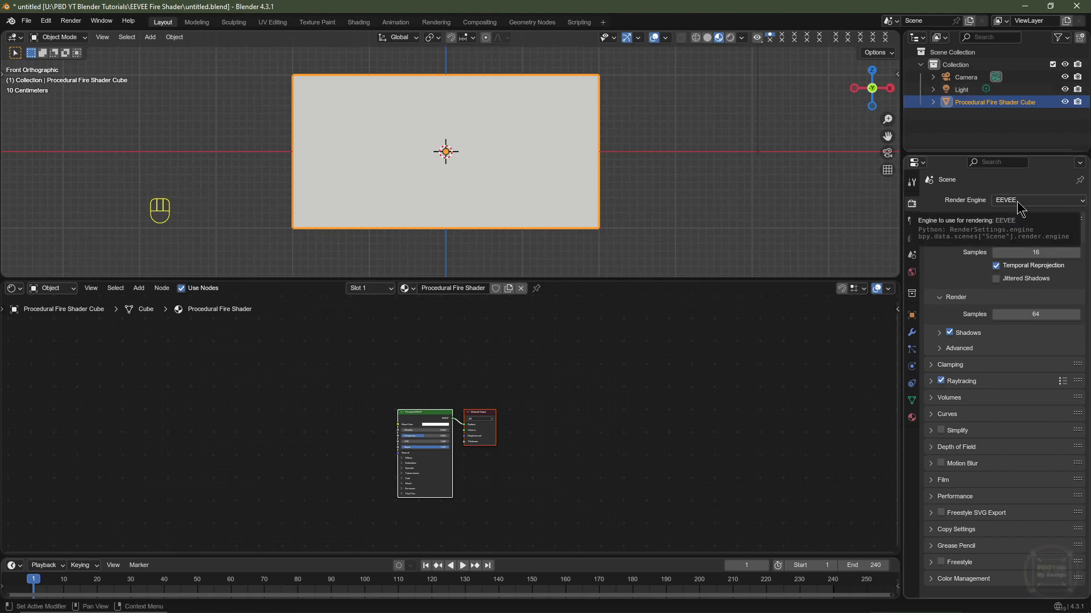
# - Examine the resolution options in the EEVEE Volumes render settings
pyautogui.click(939, 399)
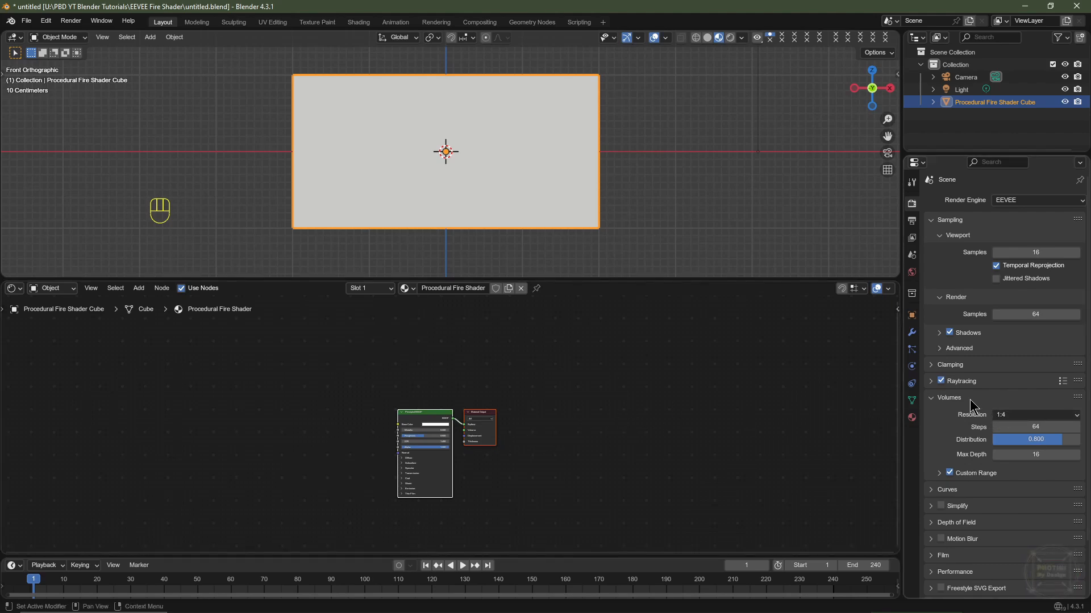
pyautogui.click(1003, 419)
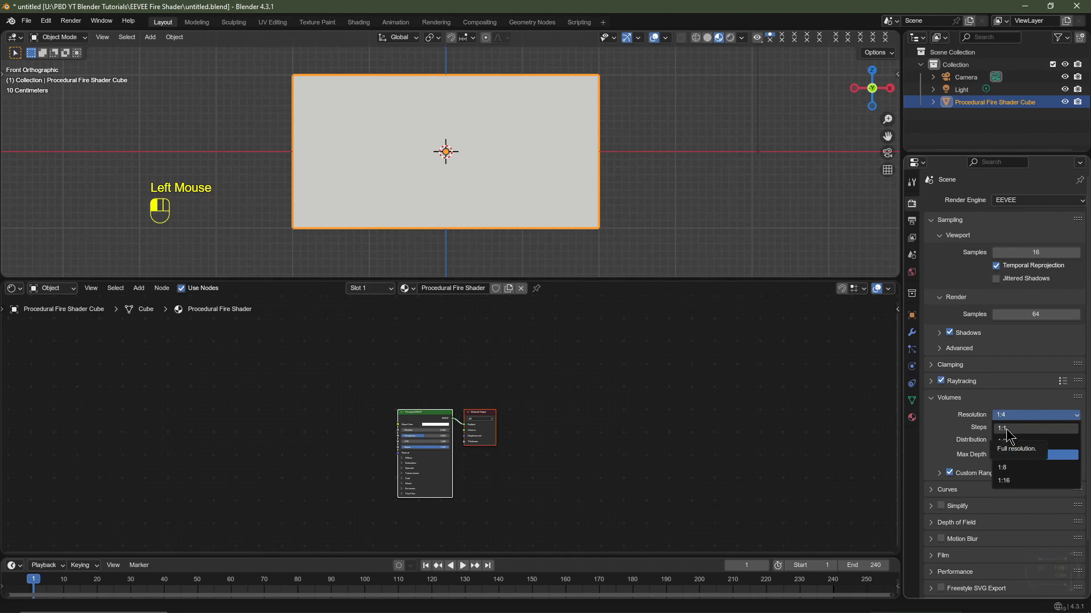
# - Delete the Principled BSDF node from the fire material
pyautogui.scroll(4, 511, 468)
pyautogui.moveTo(508, 464); pyautogui.dragTo(743, 402, button='middle')
pyautogui.click(643, 333)
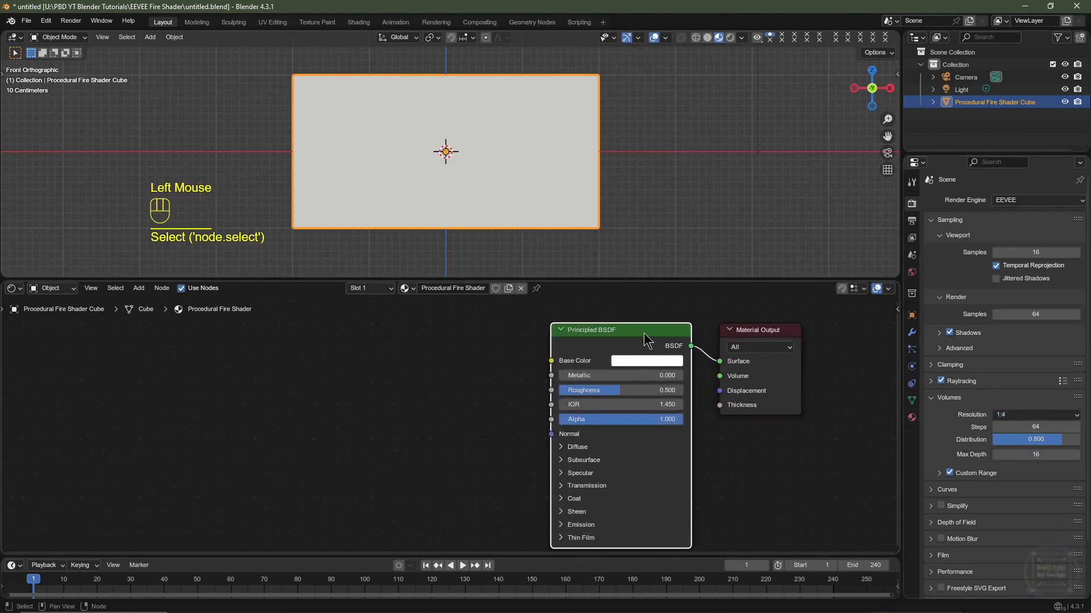
pyautogui.press('Delete')
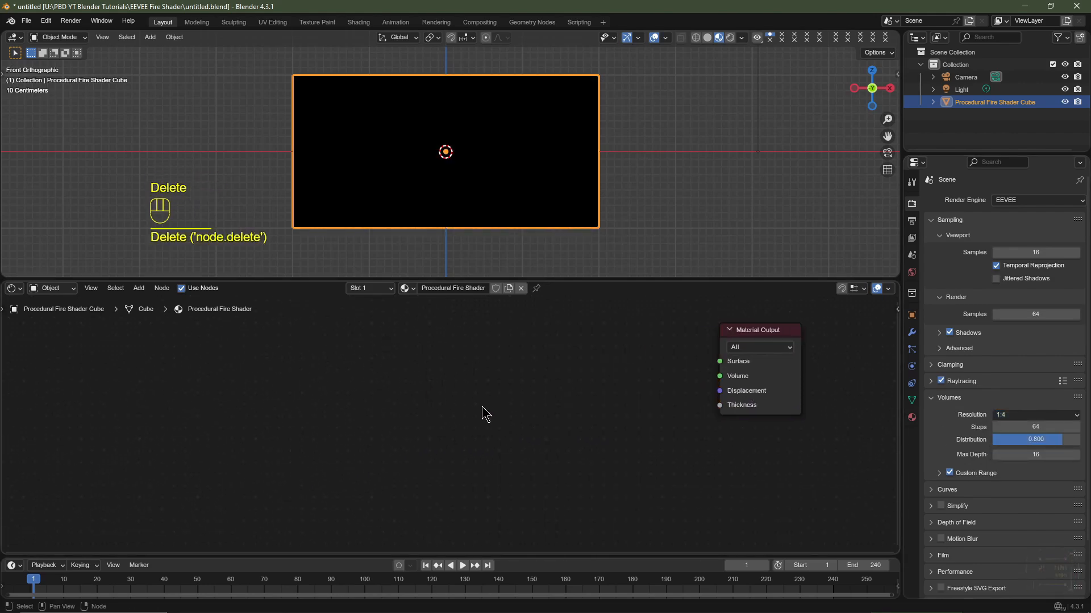
# - Add a Principled Volume node beside the Material Output and link its Volume output to the Volume input
pyautogui.hotkey('shift', 'a')
pyautogui.moveTo(447, 480)
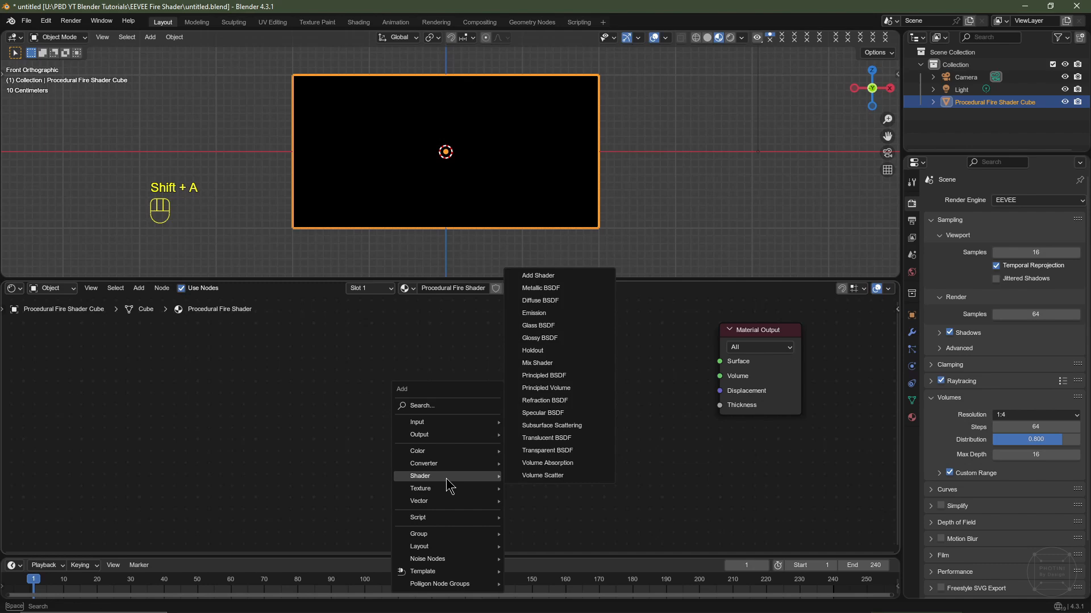
pyautogui.click(554, 386)
pyautogui.click(517, 323)
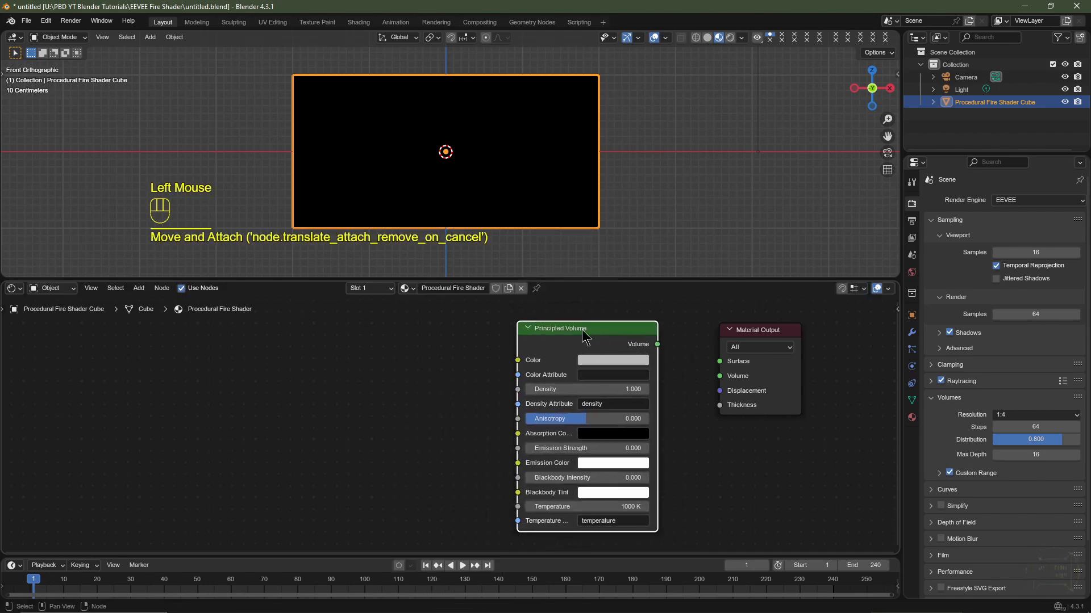
pyautogui.moveTo(657, 344); pyautogui.dragTo(720, 376)
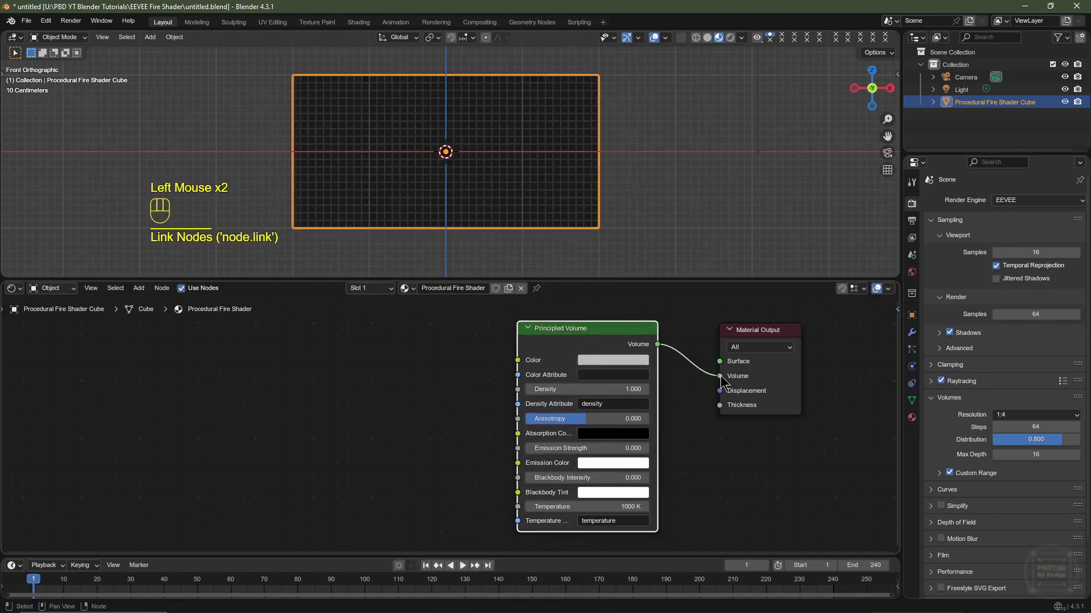
# - Set the Principled Volume's Density to 0 and its Color to white
pyautogui.moveTo(604, 389); pyautogui.dragTo(534, 389)
pyautogui.click(618, 361)
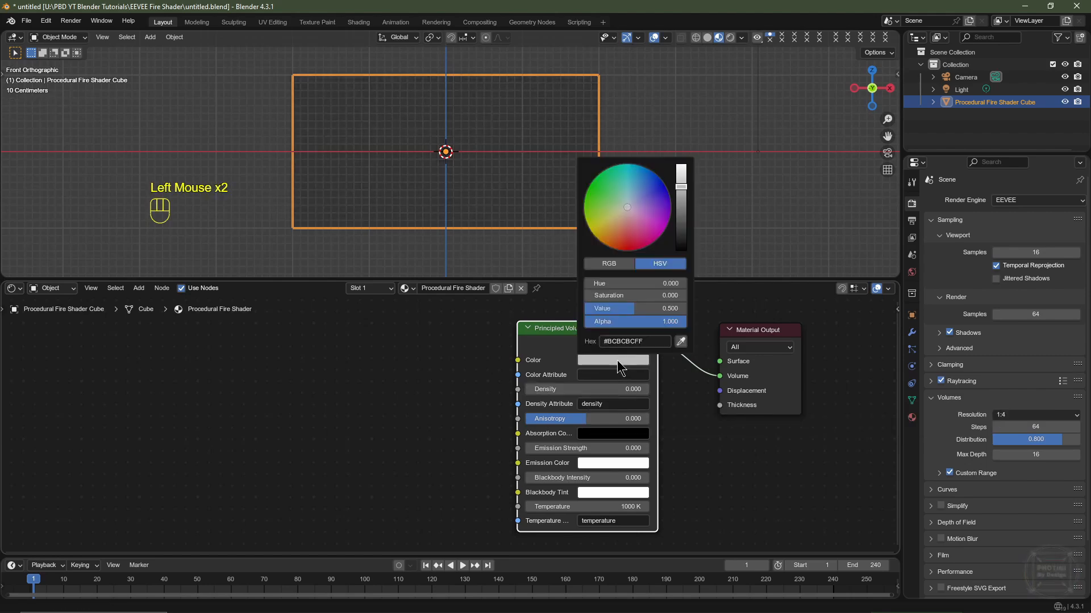
pyautogui.rightClick(591, 291)
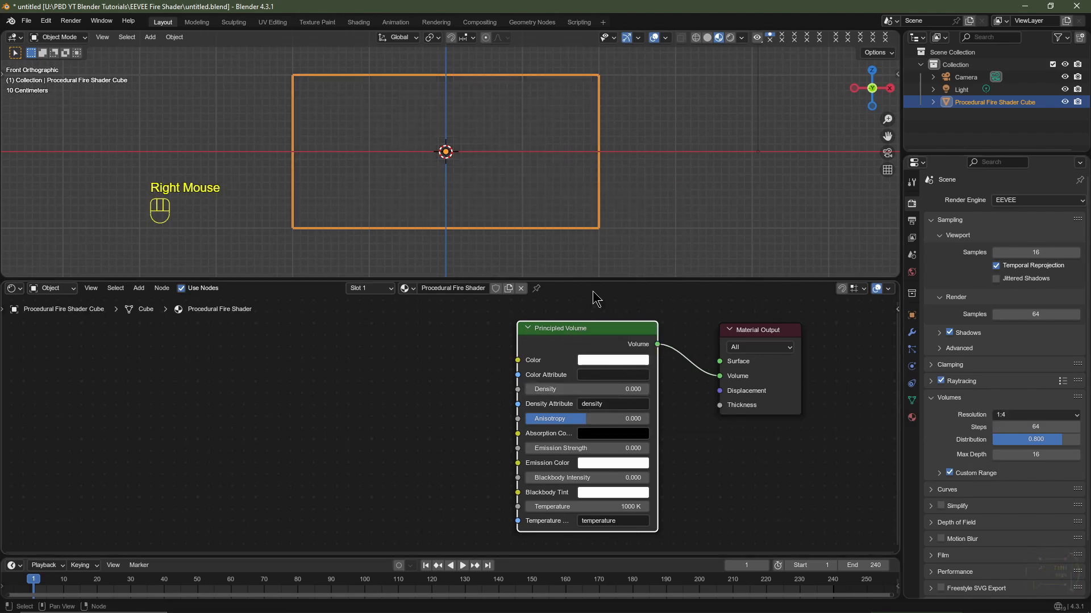
# - Enlarge the shader editor area by shrinking the 3D viewport above it
pyautogui.moveTo(594, 281); pyautogui.dragTo(592, 159)
pyautogui.scroll(-2, 544, 100)
pyautogui.scroll(1, 544, 100)
pyautogui.scroll(-3, 314, 377)
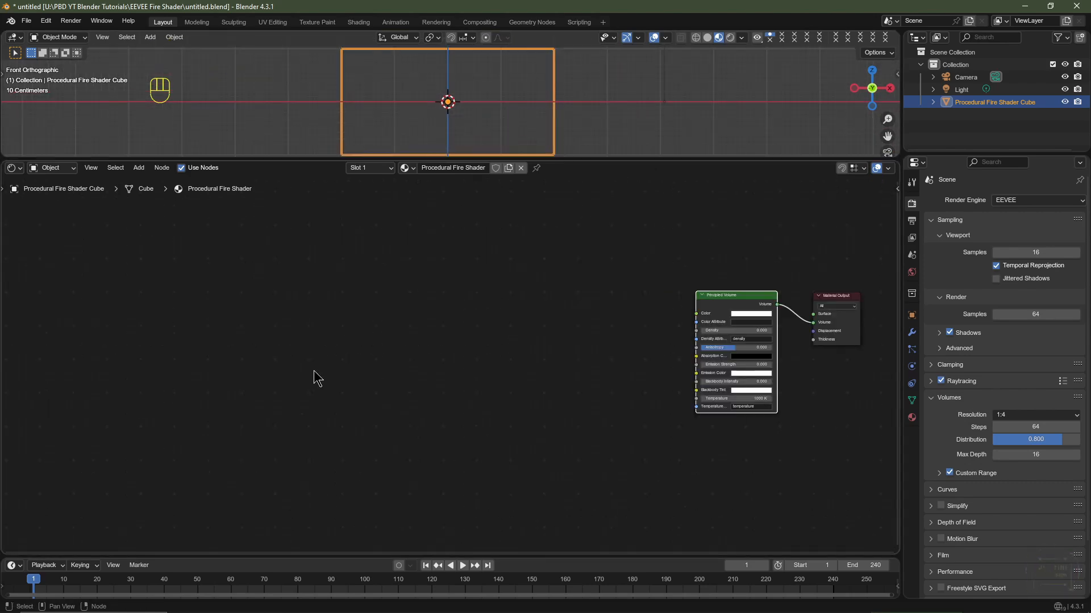
# - Add a Noise Texture node well left of the Principled Volume, set it to 4D, and place a duplicate directly below it
pyautogui.hotkey('shift', 'a')
pyautogui.moveTo(302, 384)
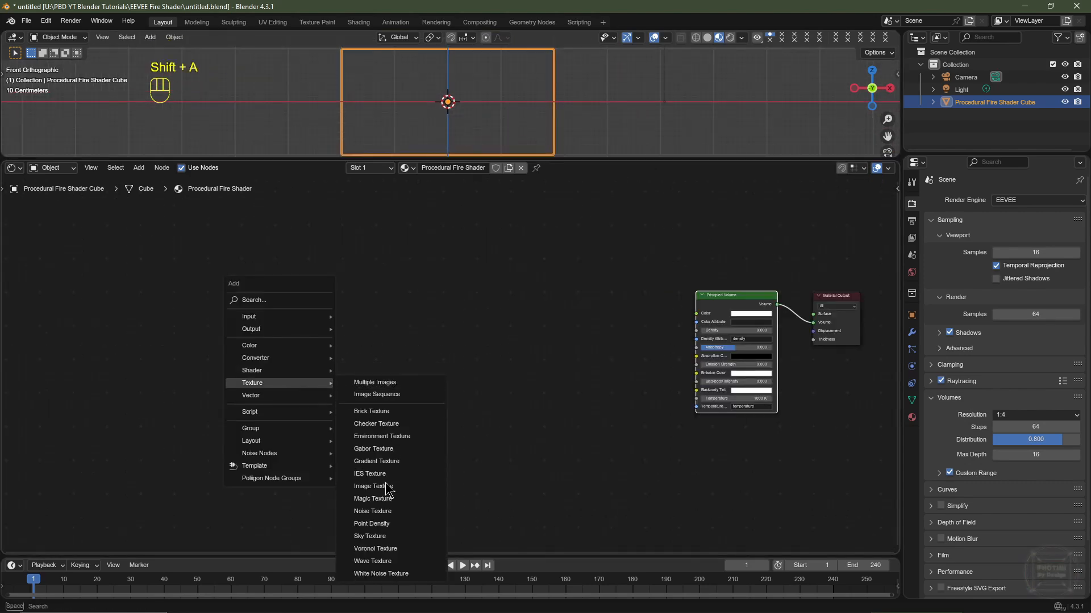
pyautogui.click(375, 511)
pyautogui.click(321, 230)
pyautogui.scroll(2, 321, 230)
pyautogui.moveTo(320, 230); pyautogui.dragTo(300, 197, button='middle')
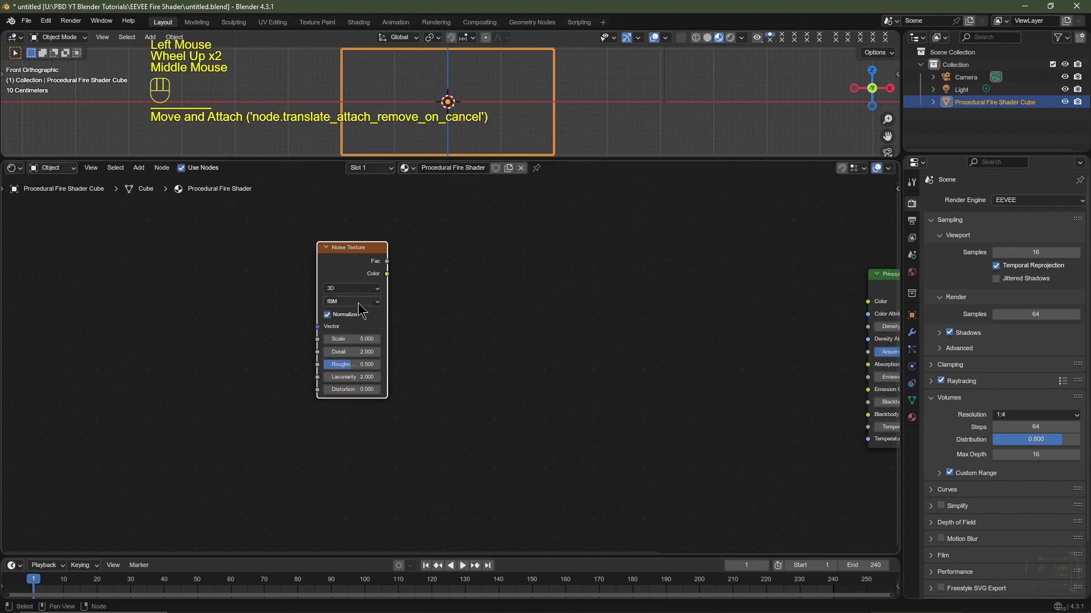
pyautogui.click(351, 288)
pyautogui.click(340, 348)
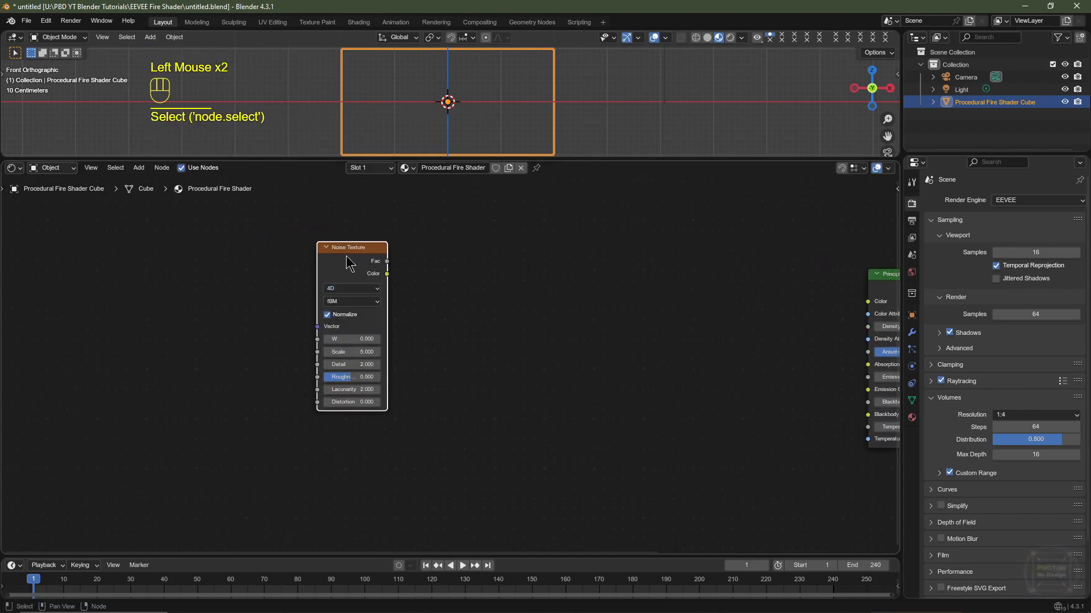
pyautogui.hotkey('shift', 'd')
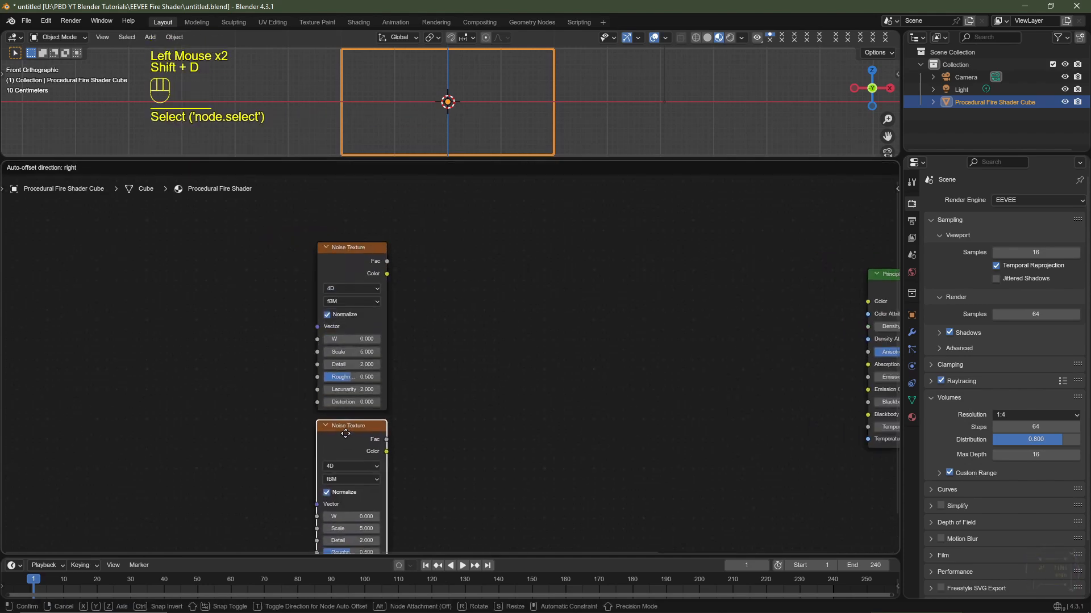
pyautogui.click(346, 432)
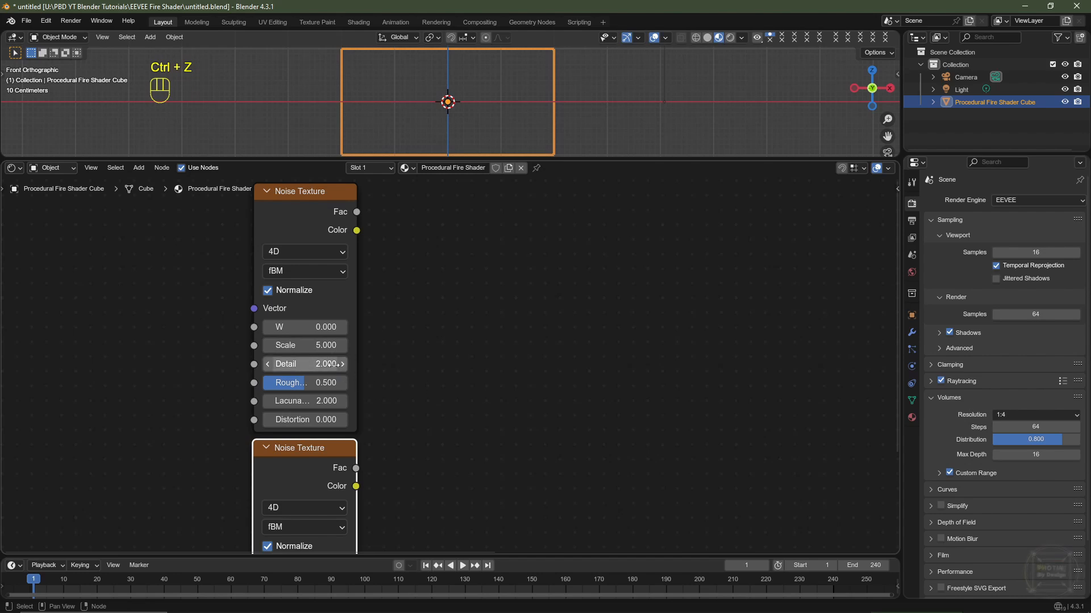
# - Set the upper Noise Texture's Scale to 2, Detail to 15 and Distortion to 1
pyautogui.click(302, 347)
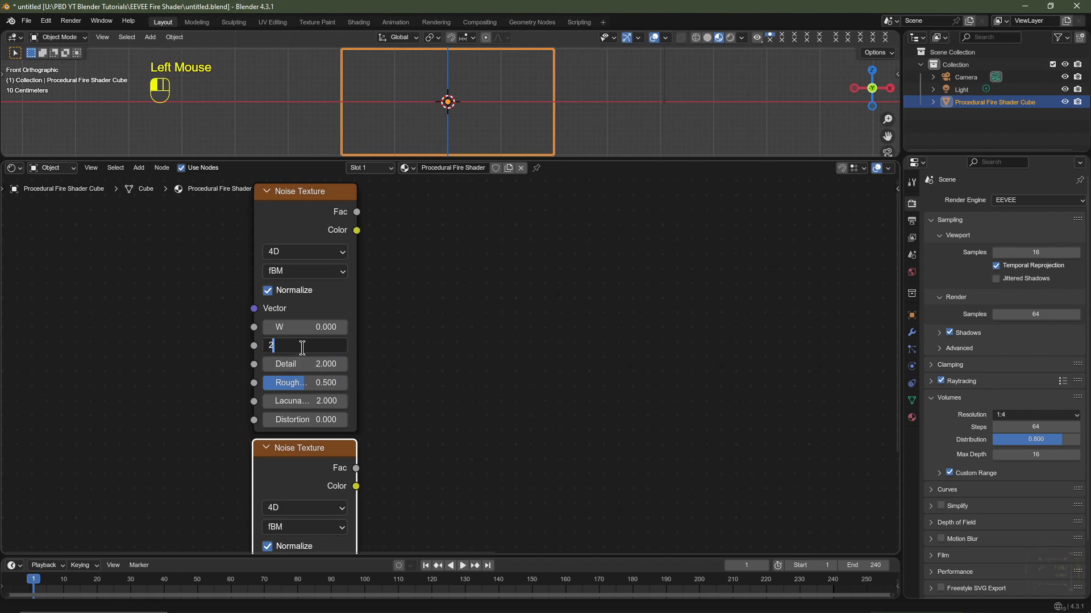
pyautogui.press('Tab')
pyautogui.write('1')
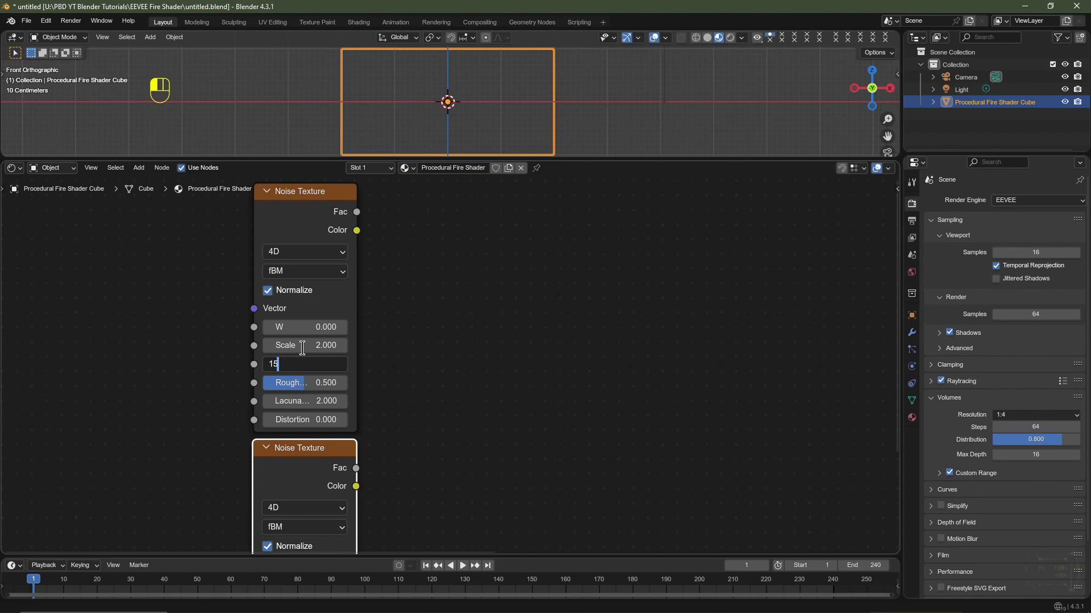
pyautogui.write('5')
pyautogui.press('Tab')
pyautogui.press('Tab')
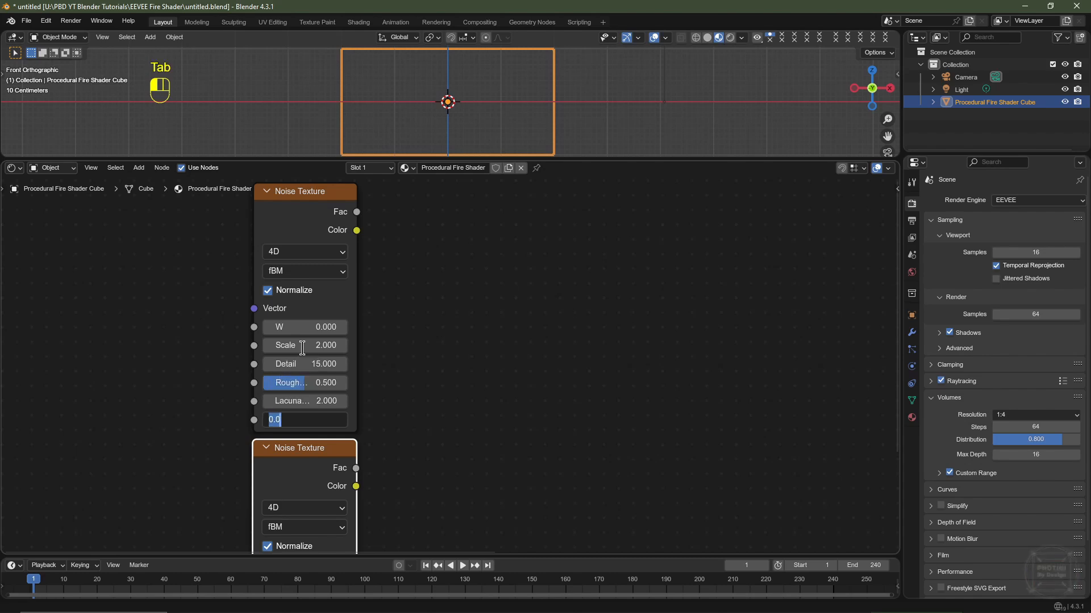
pyautogui.write('1')
pyautogui.press('Return')
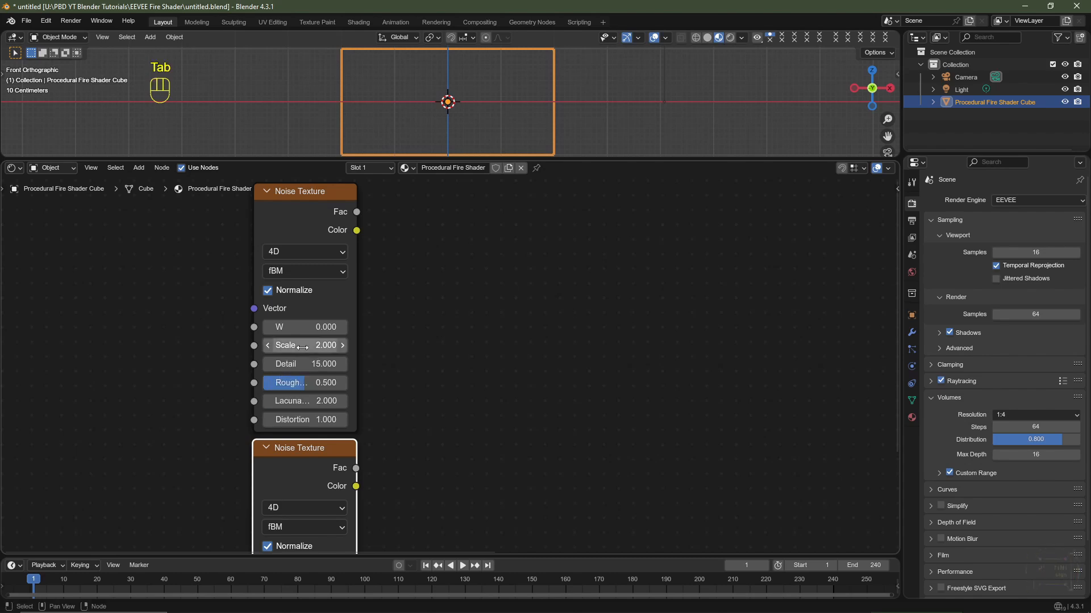
# - Set the lower Noise Texture's Scale to 4, Detail to 15 and Distortion to 1
pyautogui.moveTo(392, 455); pyautogui.dragTo(388, 285, button='middle')
pyautogui.click(310, 430)
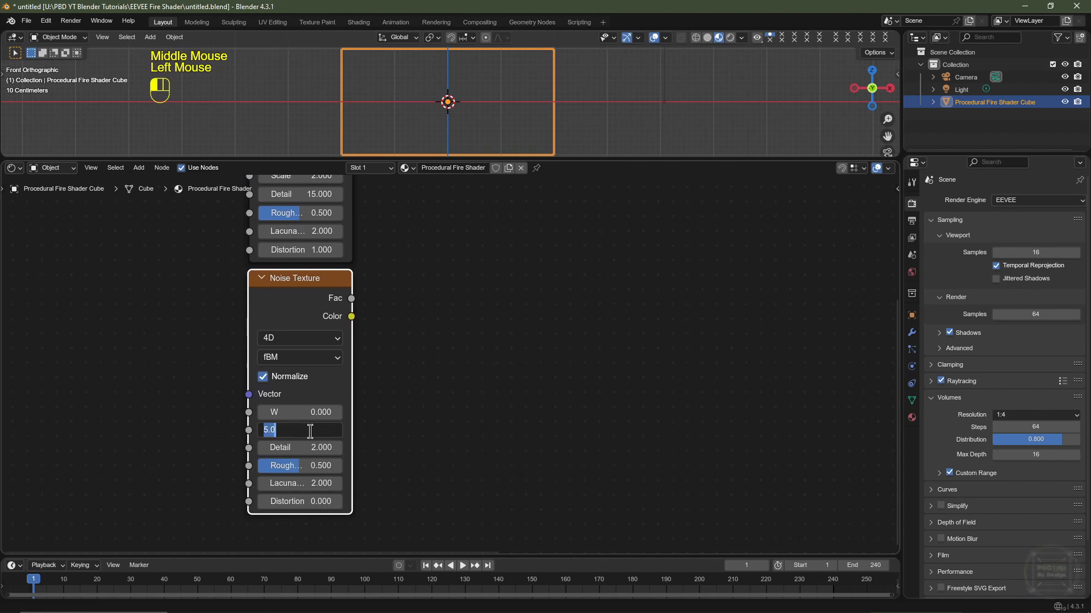
pyautogui.write('4')
pyautogui.press('Tab')
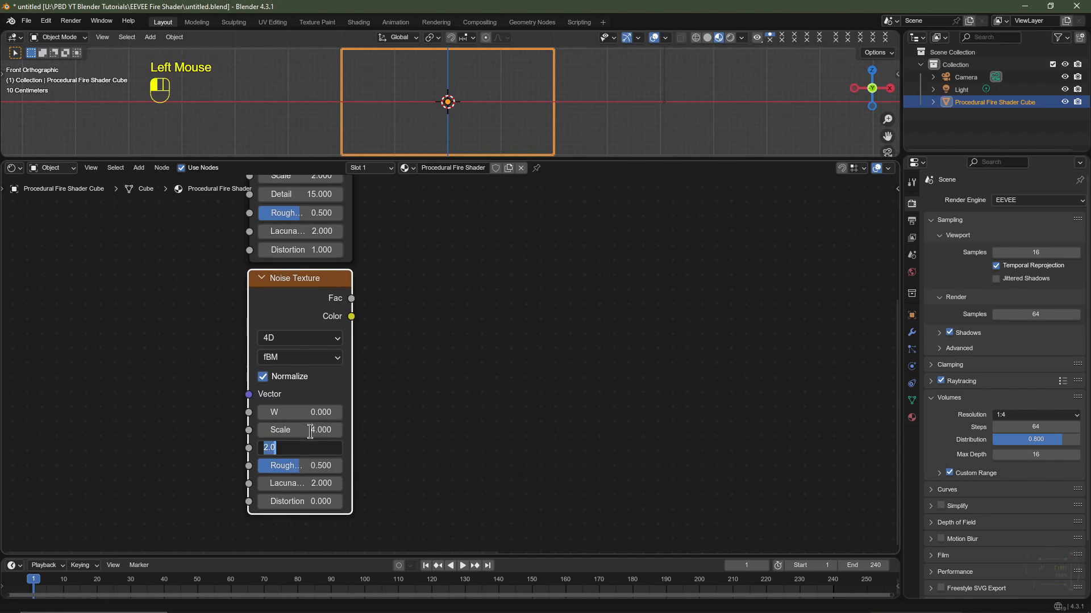
pyautogui.write('15')
pyautogui.press('Tab')
pyautogui.press('Tab')
pyautogui.press('Tab')
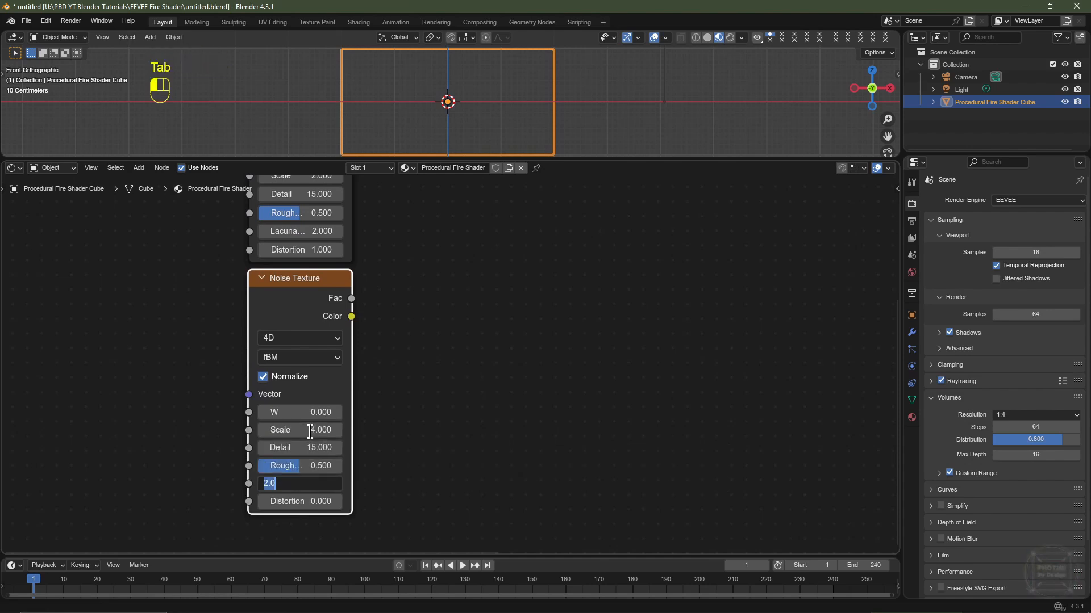
pyautogui.click(310, 431)
pyautogui.scroll(-4, 524, 280)
pyautogui.moveTo(525, 280); pyautogui.dragTo(509, 344, button='middle')
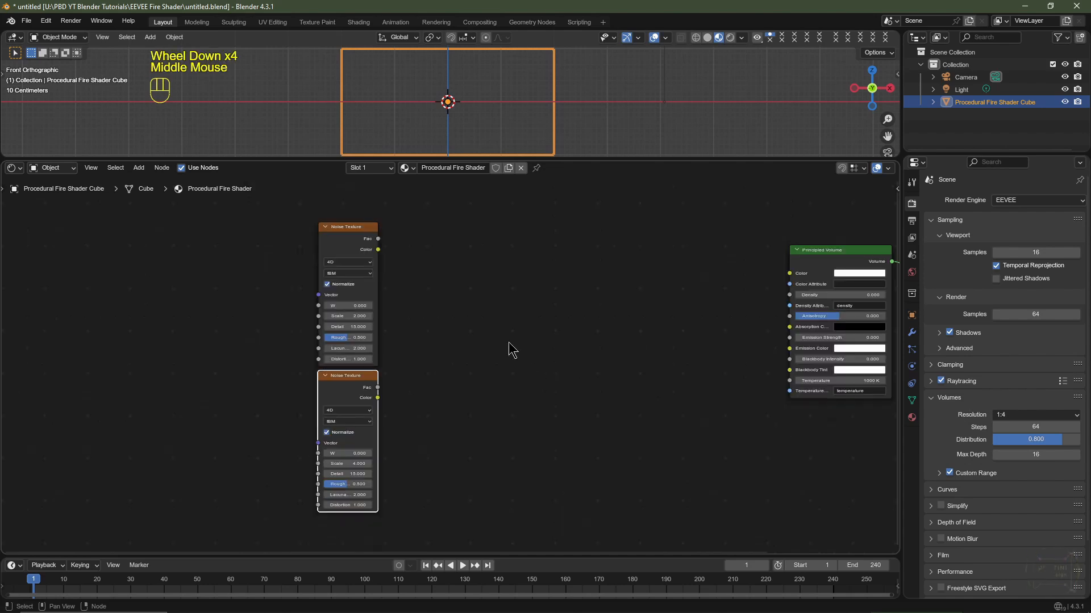
# - Search the add-ons in the preferences for "node" to check Node Wrangler, and save the preferences
pyautogui.click(48, 22)
pyautogui.click(67, 179)
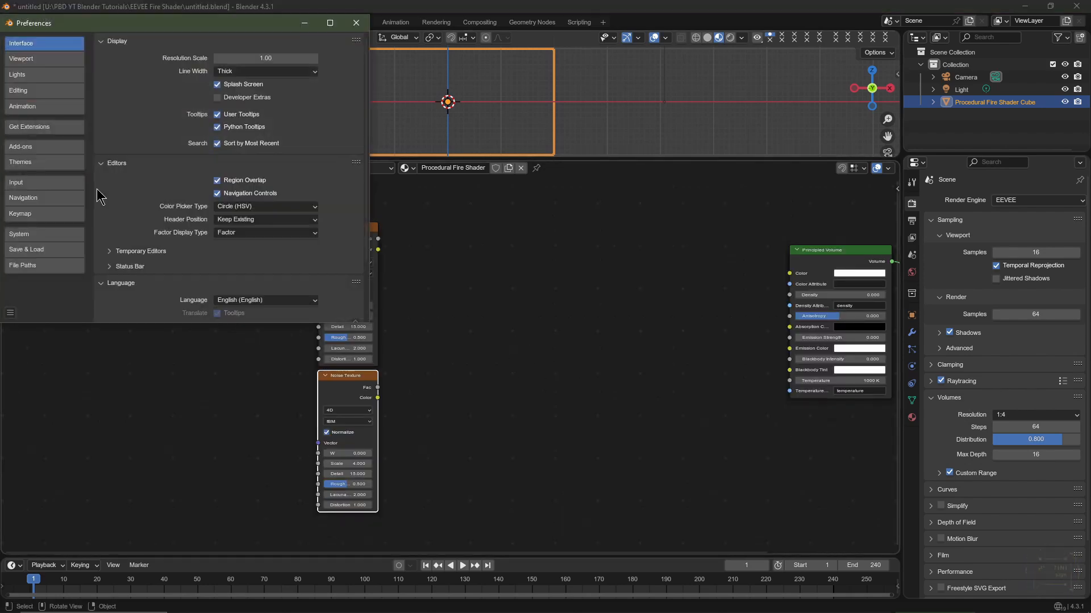
pyautogui.click(33, 147)
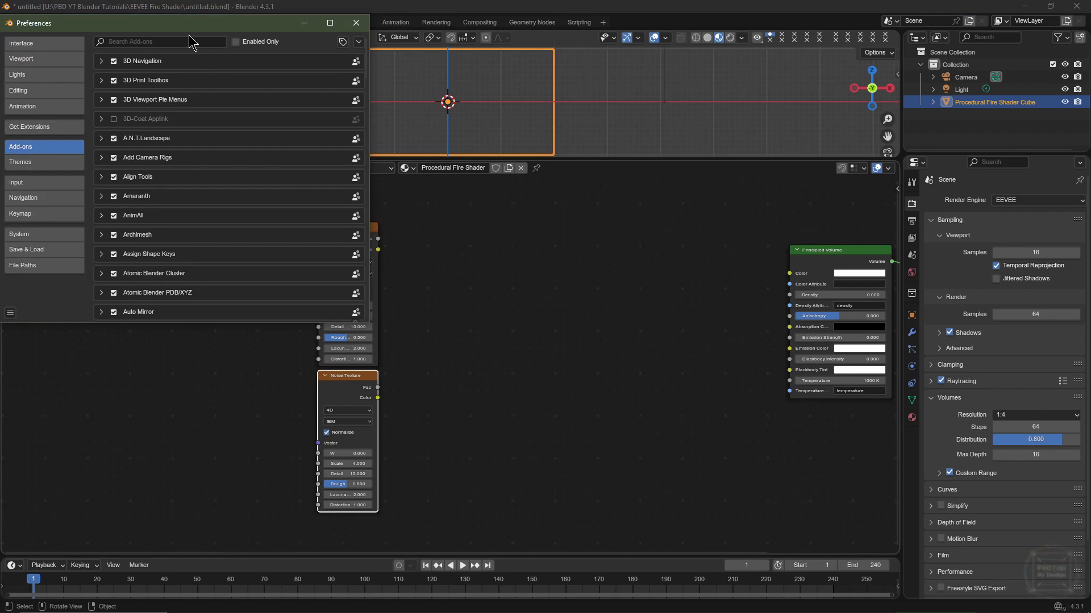
pyautogui.click(188, 42)
pyautogui.write('node')
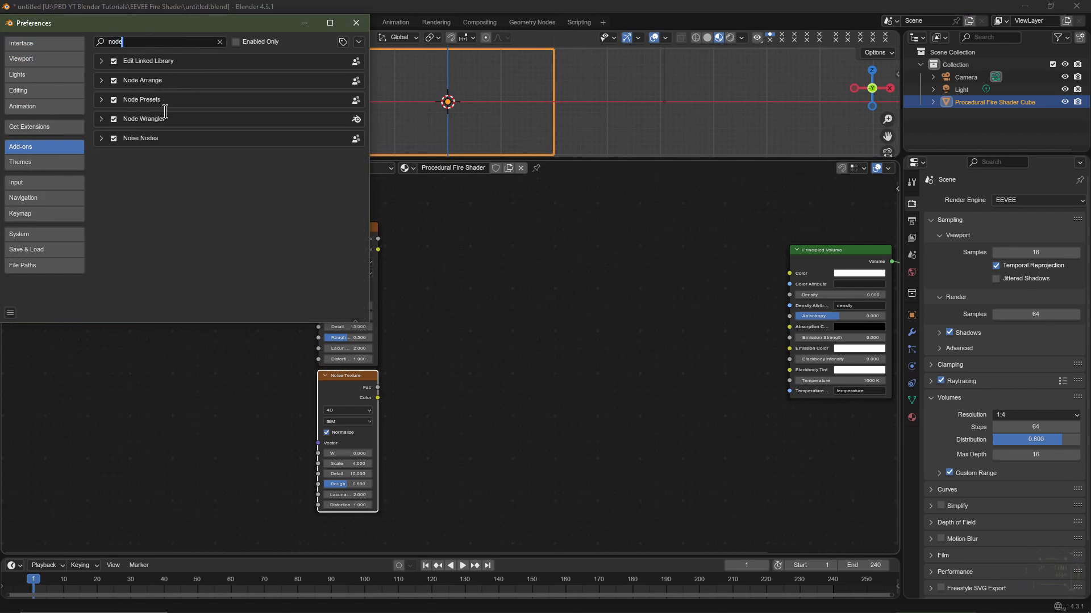
pyautogui.click(10, 313)
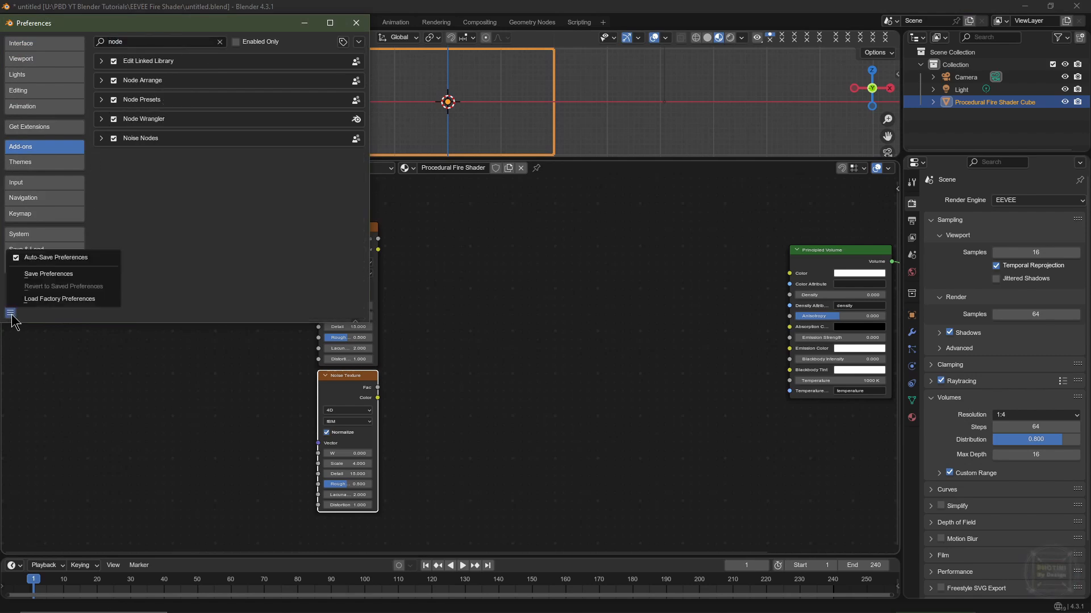
pyautogui.click(55, 279)
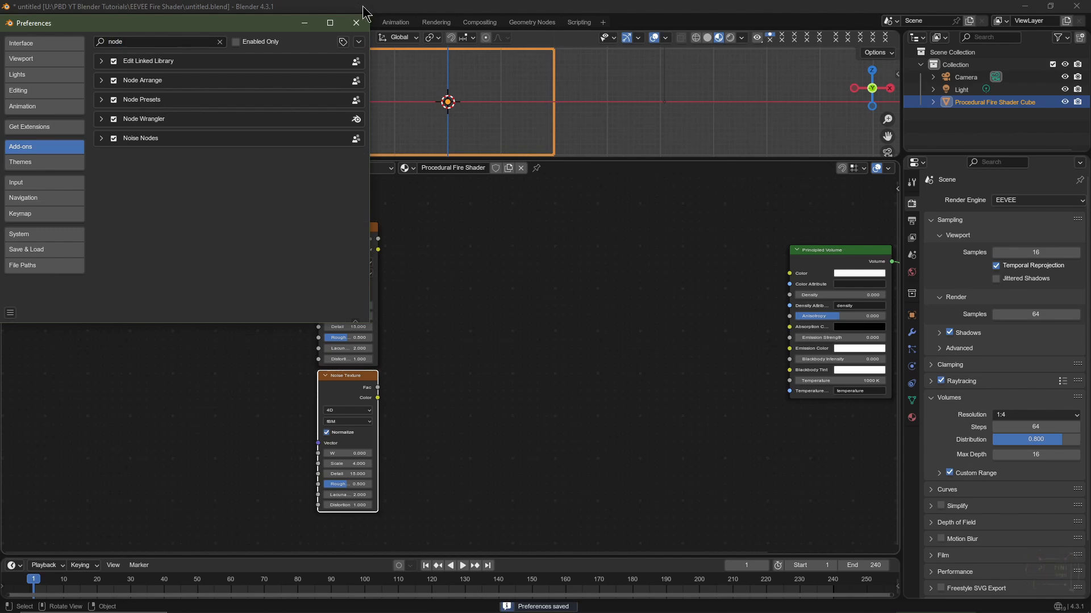
pyautogui.click(356, 23)
# - Add Texture Coordinate and Mapping nodes to the upper Noise Texture with Node Wrangler
pyautogui.click(359, 238)
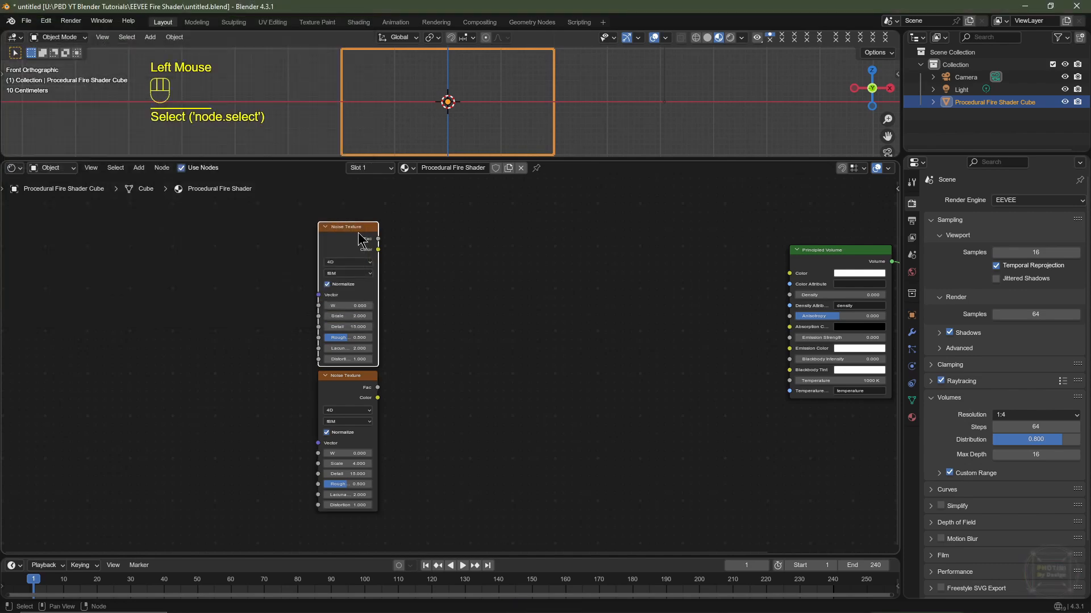
pyautogui.hotkey('ctrl', 't')
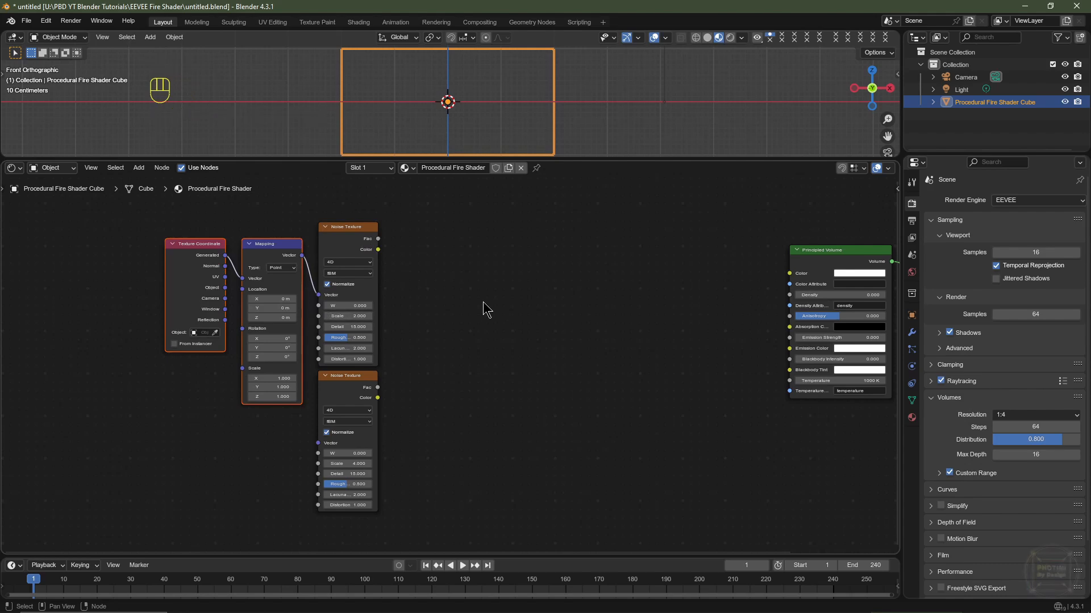
# - Move the Texture Coordinate and Mapping nodes farther from the noise textures and set the Mapping Scale to X 2, Y 2, Z 0.5
pyautogui.press('g')
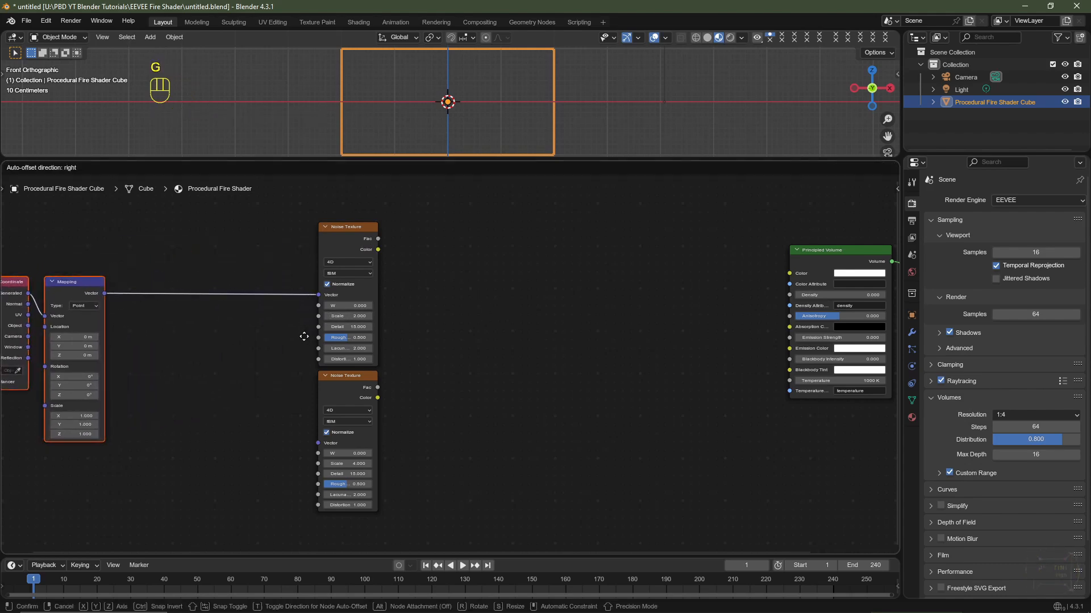
pyautogui.click(309, 331)
pyautogui.scroll(2, 346, 375)
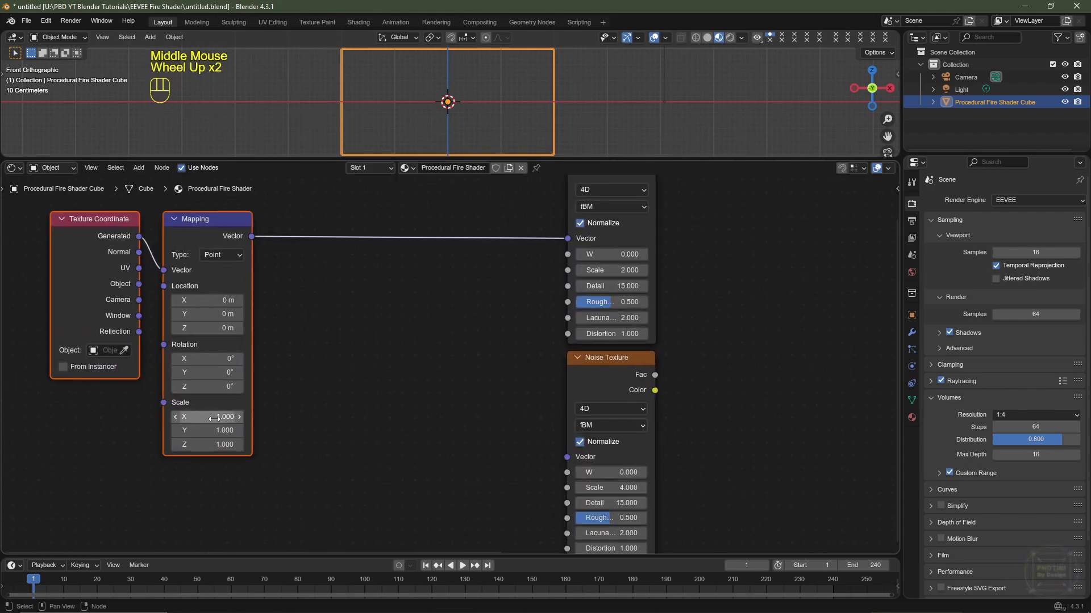
pyautogui.moveTo(209, 417); pyautogui.dragTo(211, 430)
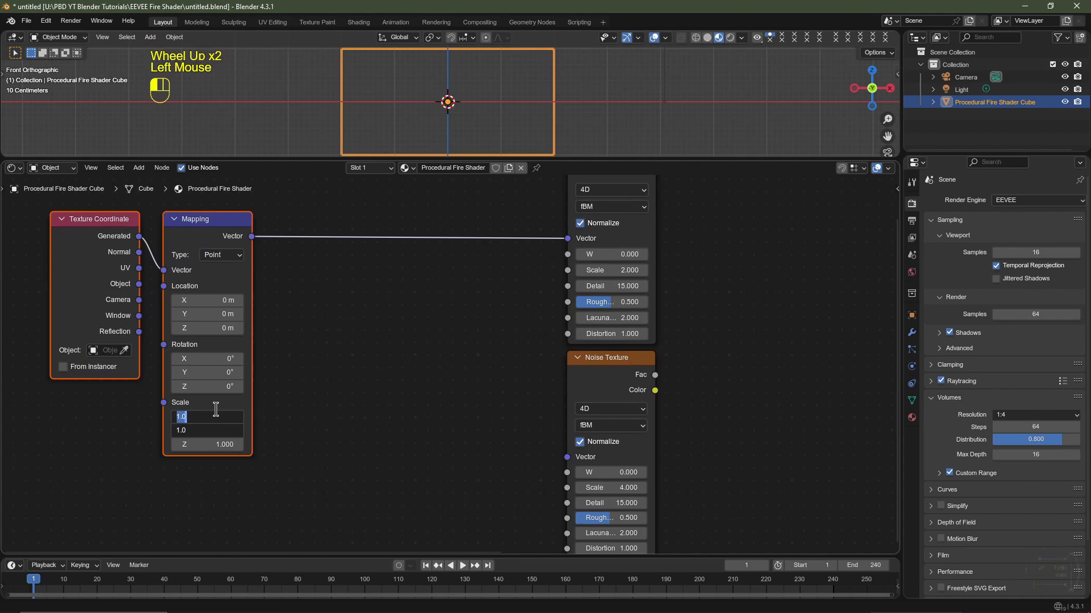
pyautogui.write('2')
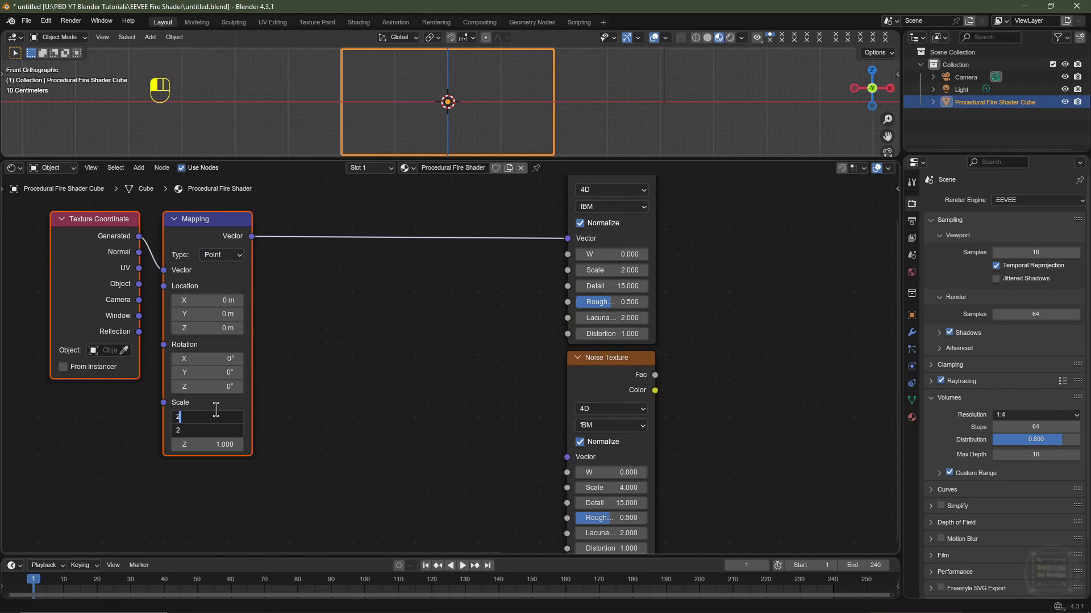
pyautogui.press('Tab')
pyautogui.press('Tab')
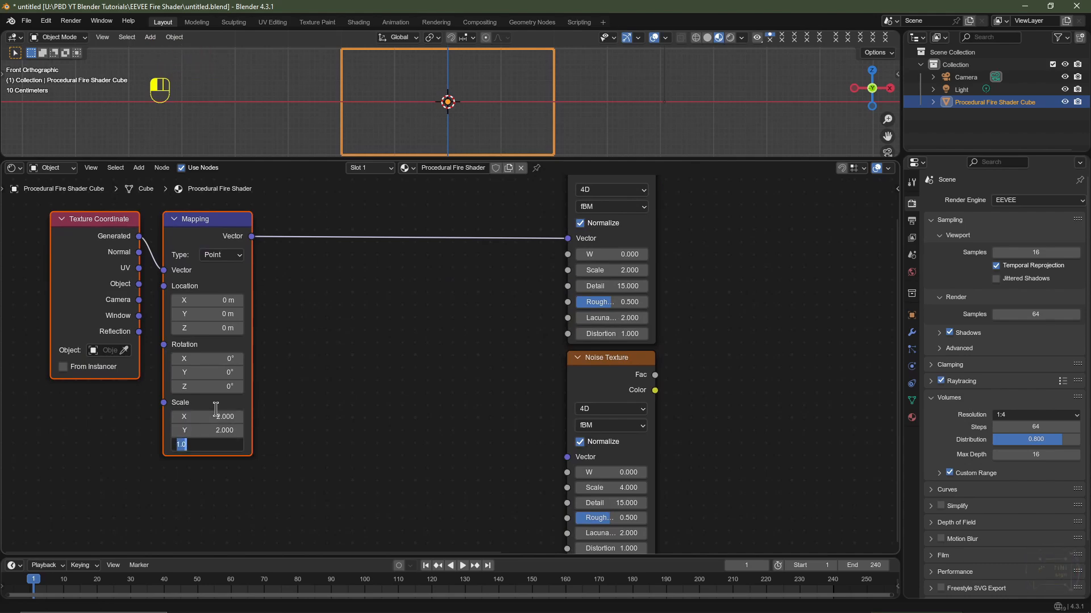
pyautogui.press('Return')
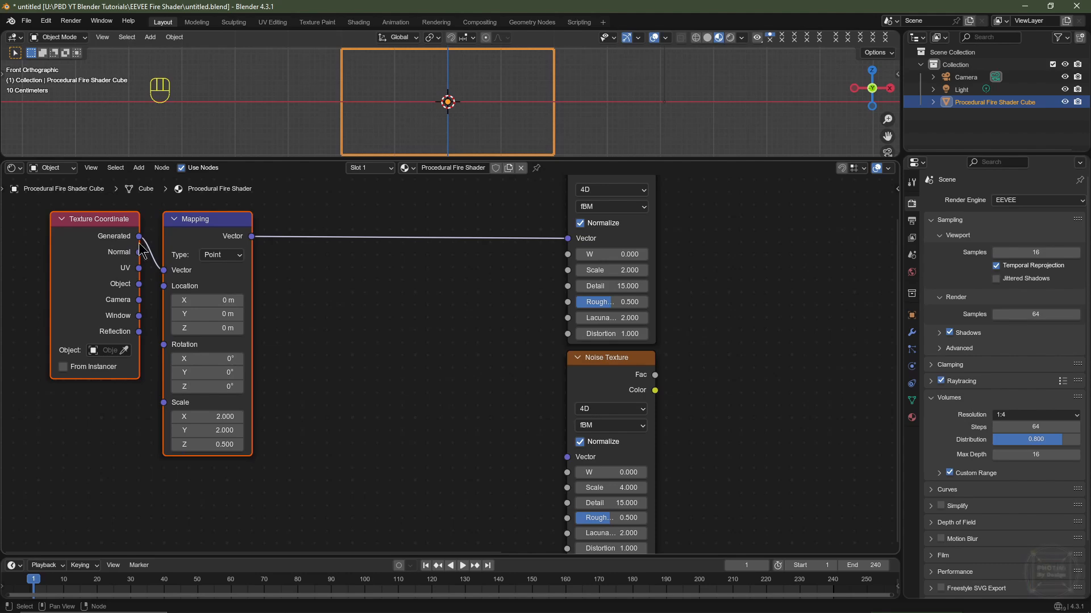
# - Connect the Mapping node's Vector output to the lower Noise Texture's Vector input
pyautogui.moveTo(278, 357); pyautogui.dragTo(139, 241, button='middle')
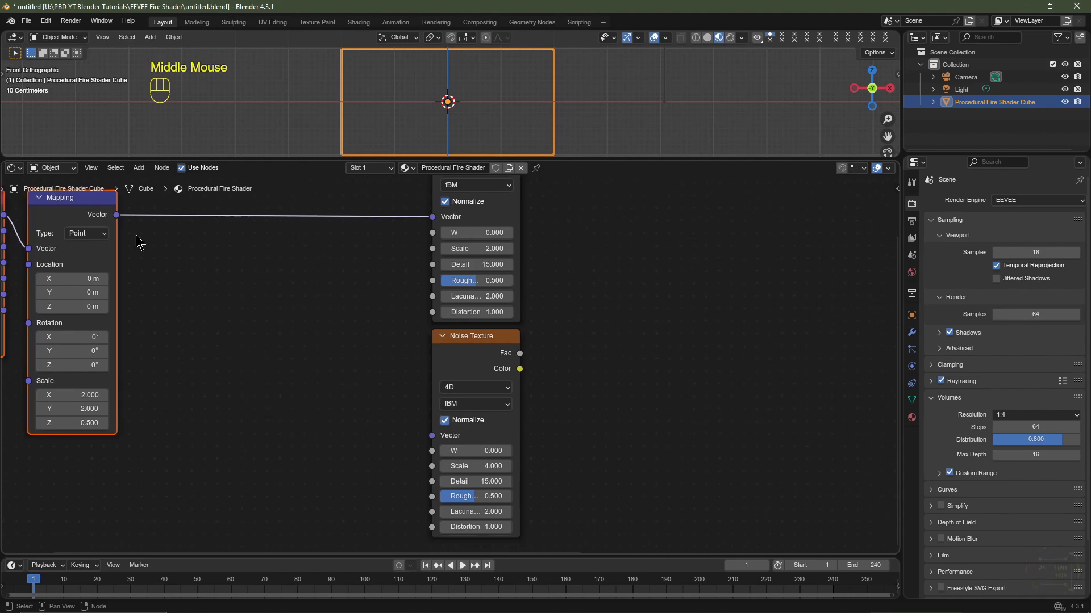
pyautogui.scroll(-2, 170, 267)
pyautogui.moveTo(186, 248); pyautogui.dragTo(436, 423)
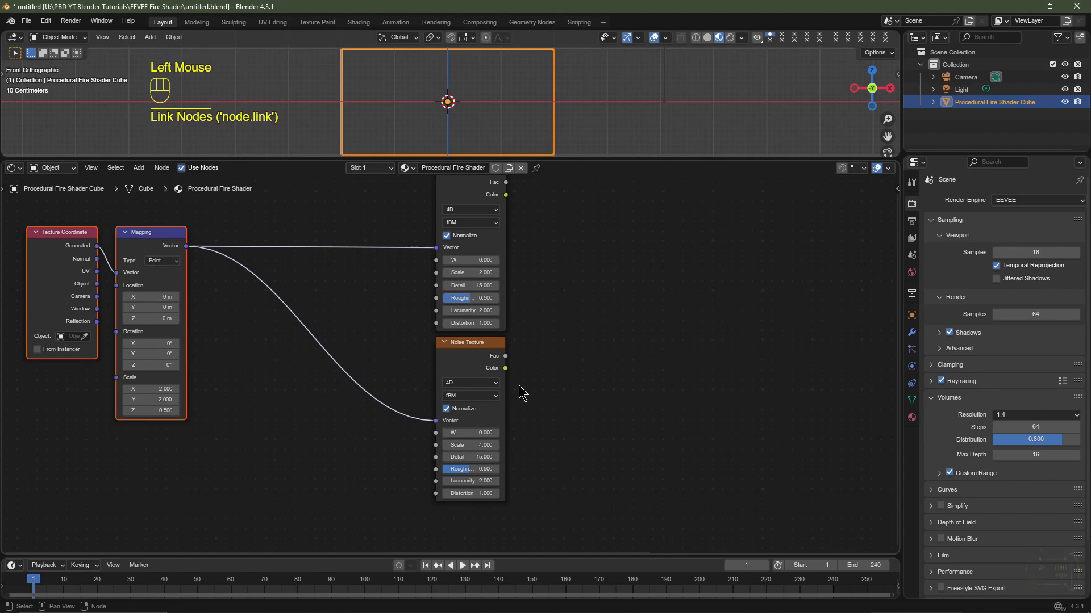
# - Add reroutes to the Mapping links, placing one beside the Mapping output and one directly below it on the lower noise link
pyautogui.keyDown('shift'); pyautogui.moveTo(259, 228); pyautogui.dragTo(261, 339, button='right'); pyautogui.keyUp('shift')
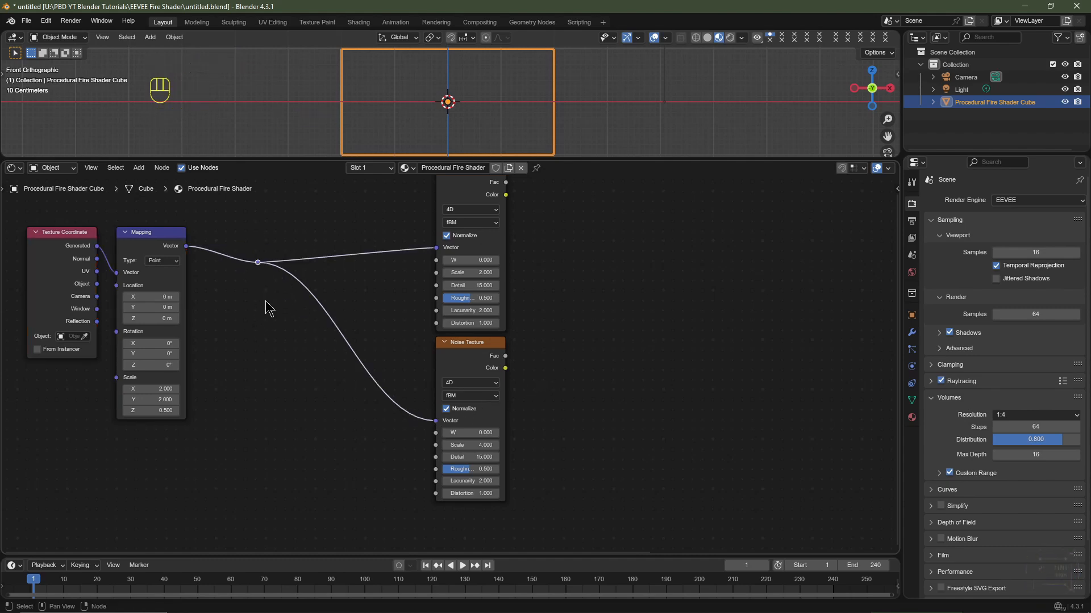
pyautogui.press('g')
pyautogui.click(221, 271)
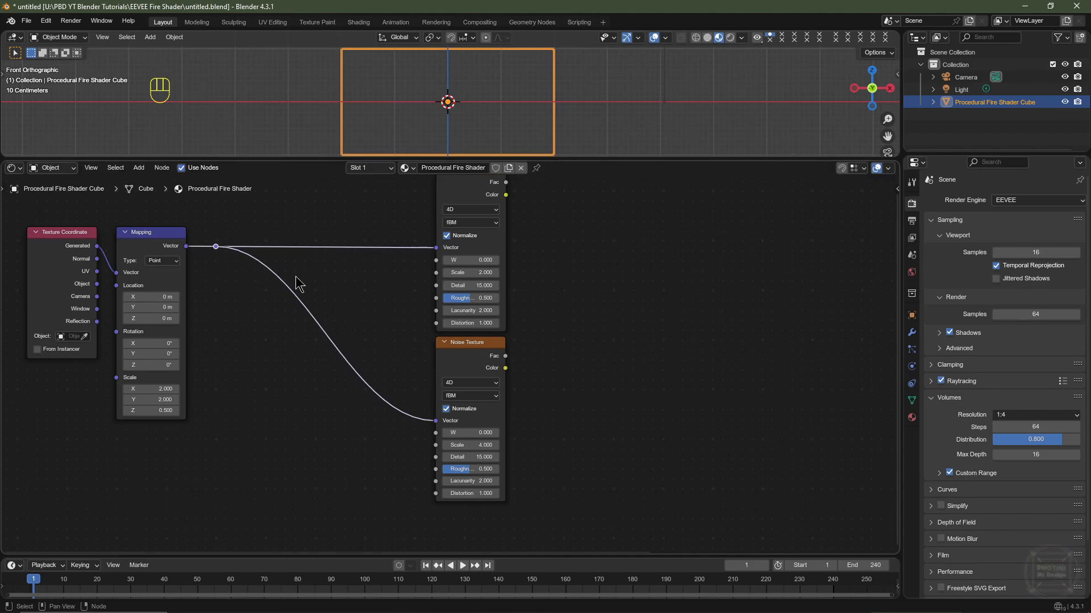
pyautogui.keyDown('shift'); pyautogui.moveTo(297, 281); pyautogui.dragTo(274, 319, button='right'); pyautogui.keyUp('shift')
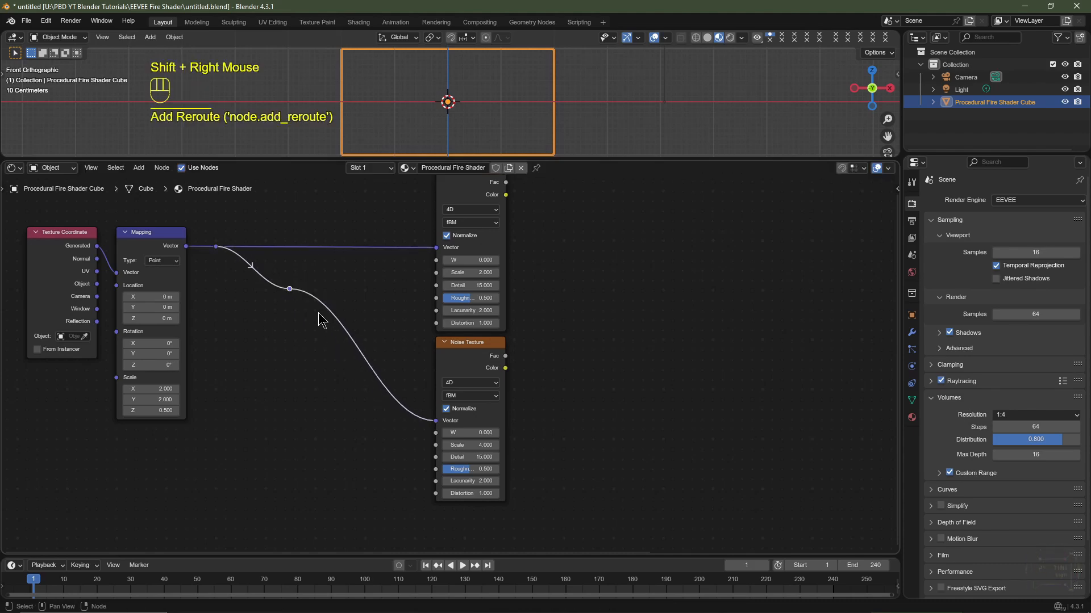
pyautogui.press('g')
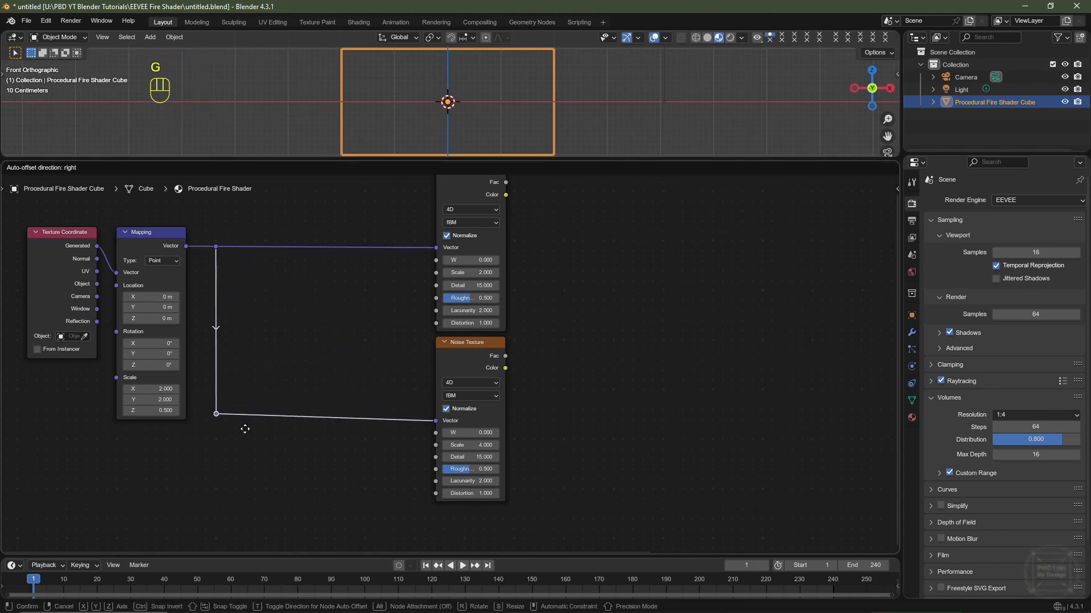
pyautogui.click(248, 436)
# - Add a Mix Color node beside the noise textures and place a duplicate of it between it and the Principled Volume
pyautogui.moveTo(607, 369); pyautogui.dragTo(309, 358, button='middle')
pyautogui.hotkey('shift', 'a')
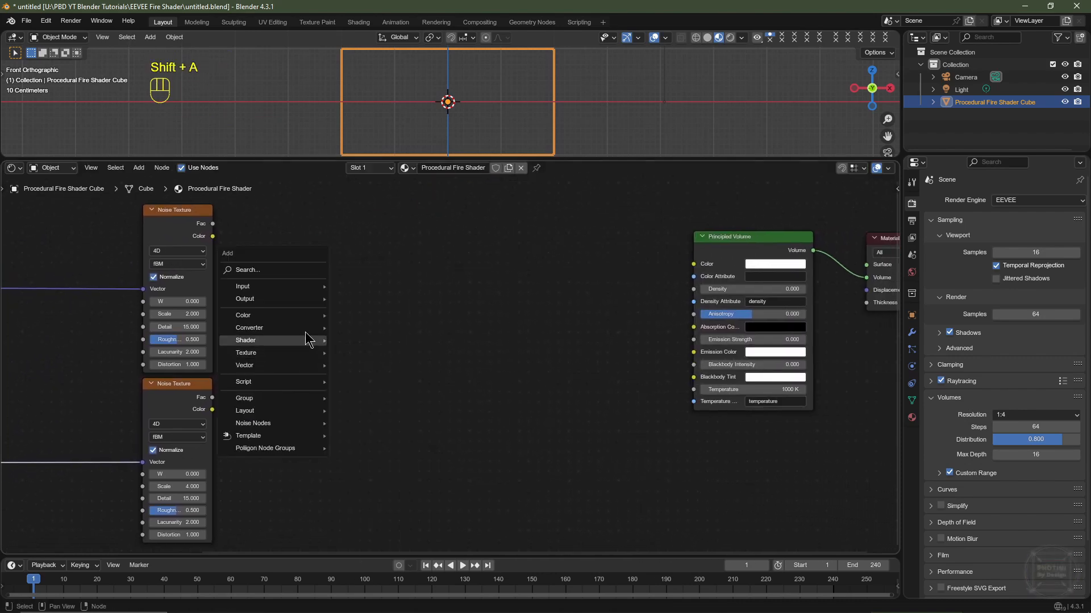
pyautogui.moveTo(304, 317)
pyautogui.click(372, 378)
pyautogui.click(286, 334)
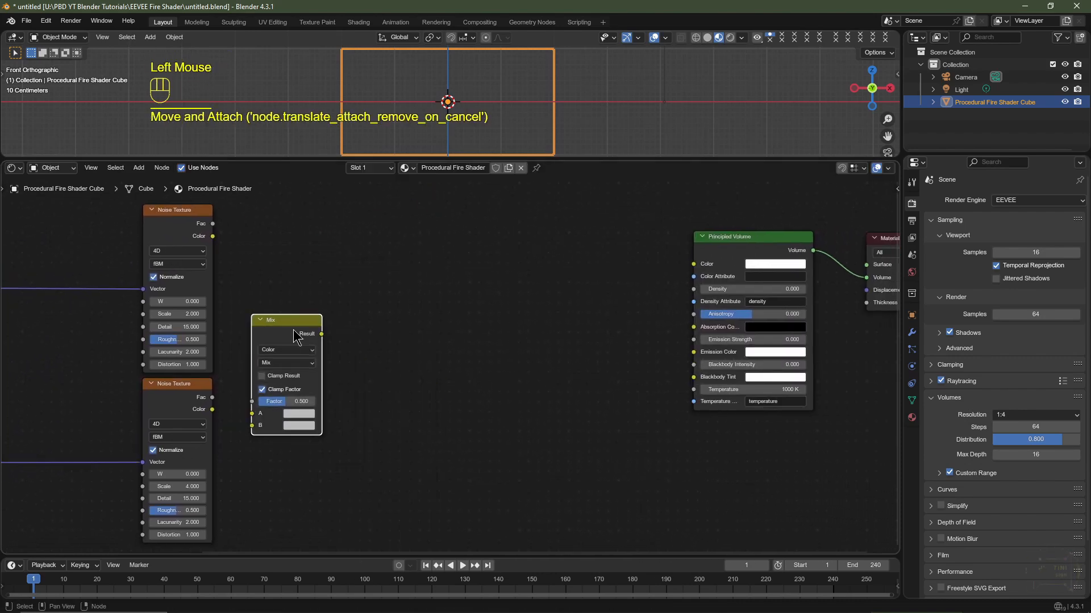
pyautogui.hotkey('shift', 'd')
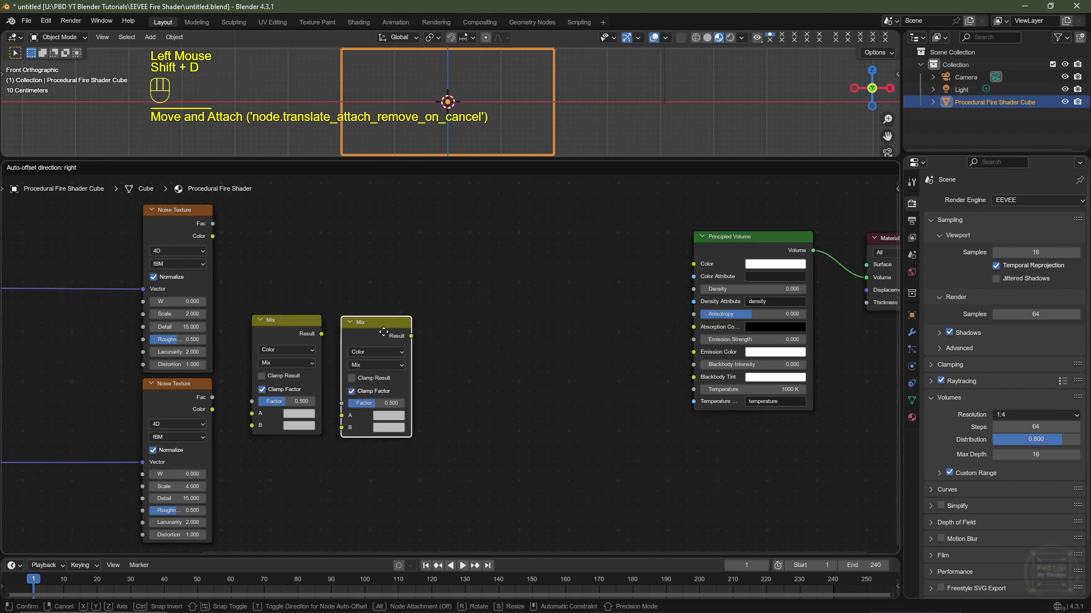
pyautogui.click(408, 331)
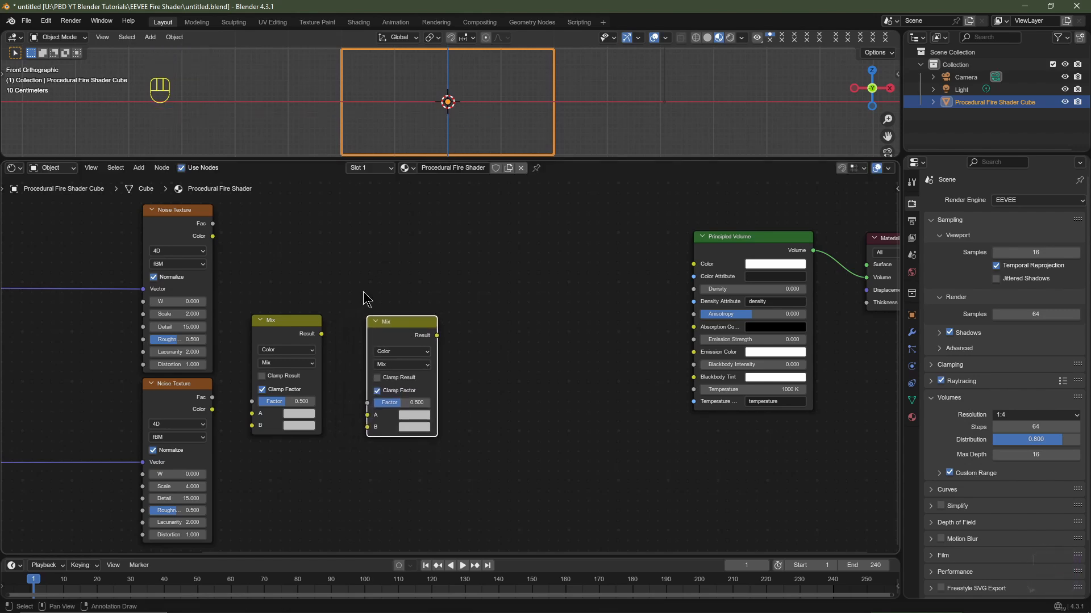
# - Set the first Mix node to Multiply with Factor 1 and connect the upper and lower noise Fac outputs to its A and B
pyautogui.click(286, 364)
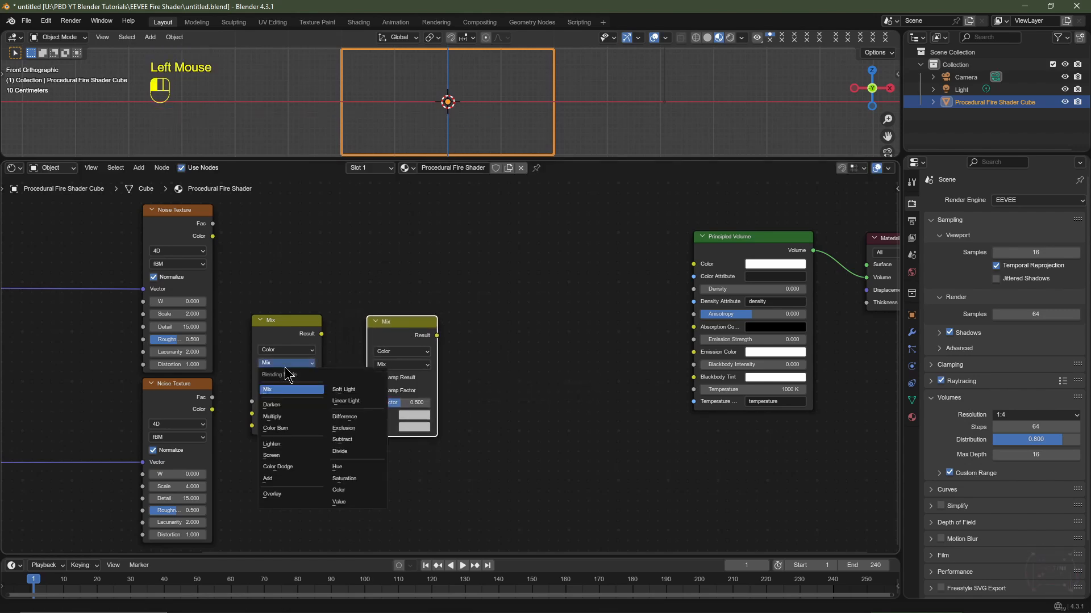
pyautogui.click(283, 418)
pyautogui.moveTo(214, 223); pyautogui.dragTo(251, 427)
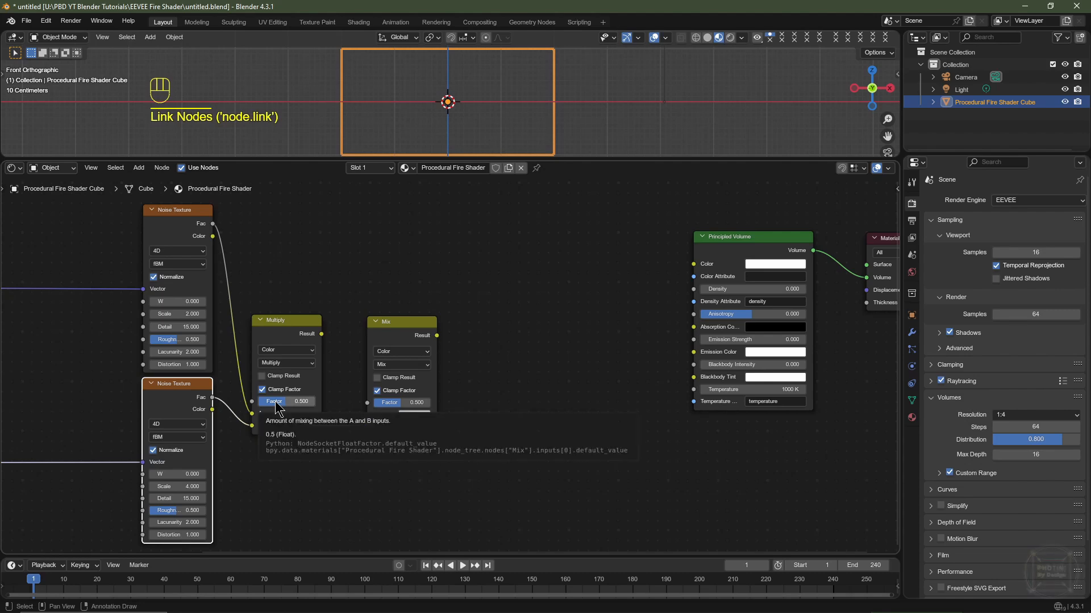
pyautogui.moveTo(277, 407); pyautogui.dragTo(329, 402)
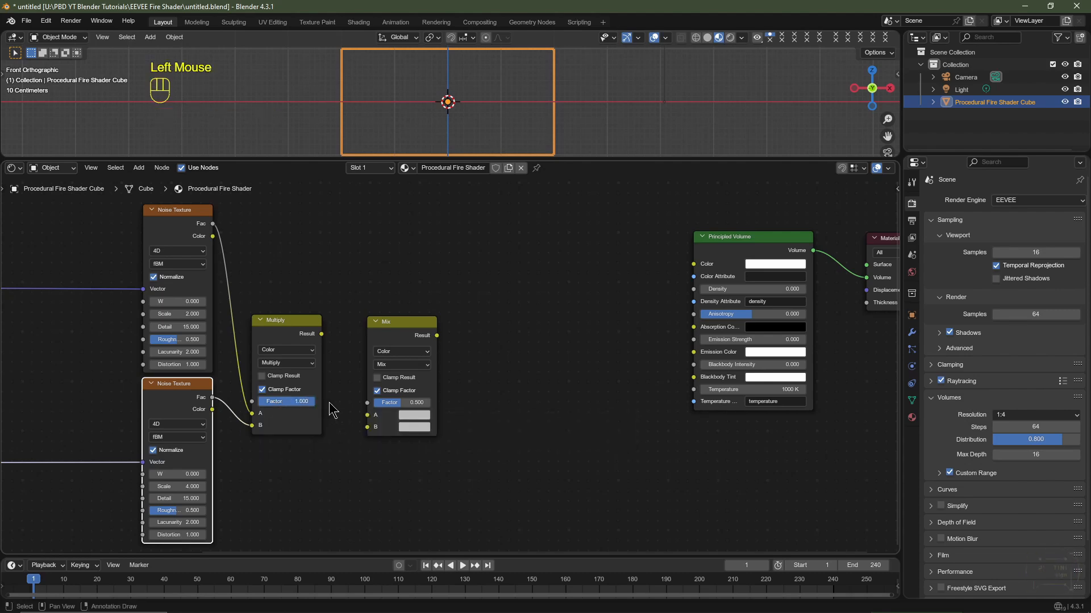
# - Connect the Multiply result to the second Mix node's Factor, and the upper and lower noise Fac outputs to its A and B
pyautogui.rightClick(317, 339)
pyautogui.moveTo(322, 334); pyautogui.dragTo(367, 402)
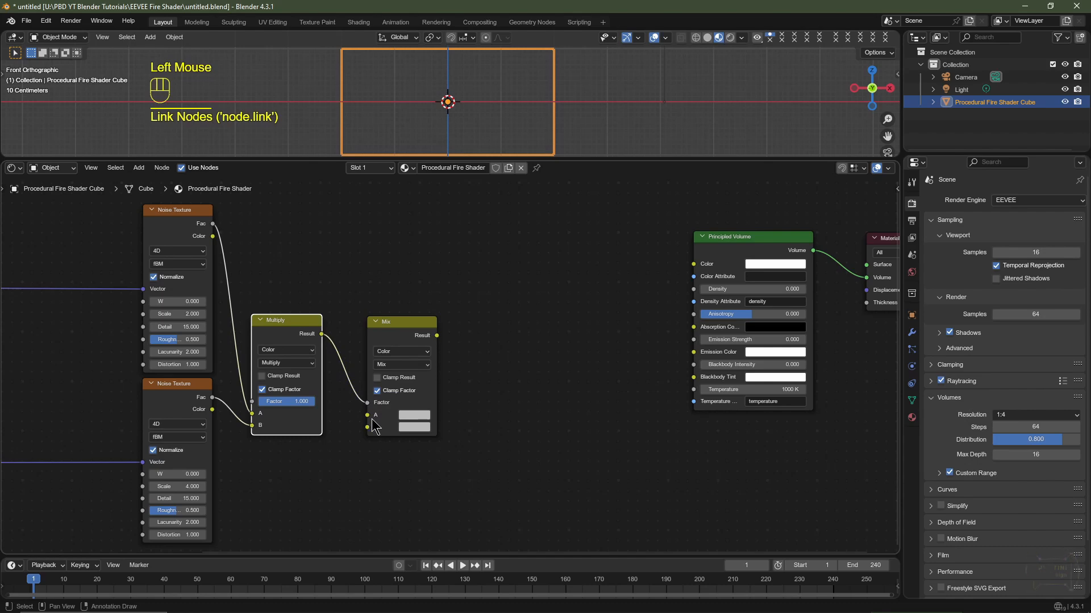
pyautogui.moveTo(212, 399); pyautogui.dragTo(368, 427)
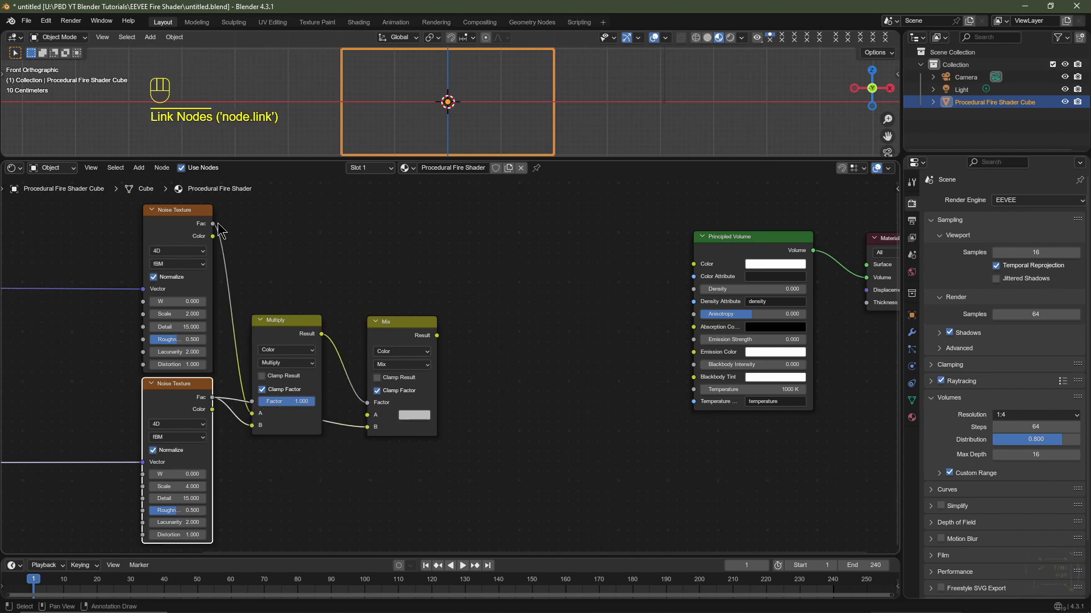
pyautogui.moveTo(213, 225); pyautogui.dragTo(368, 414)
# - Add reroutes to the noise links into the second Mix node, routing one above and the other below the Multiply node
pyautogui.keyDown('shift'); pyautogui.moveTo(266, 235); pyautogui.dragTo(243, 271, button='right'); pyautogui.keyUp('shift')
pyautogui.press('g')
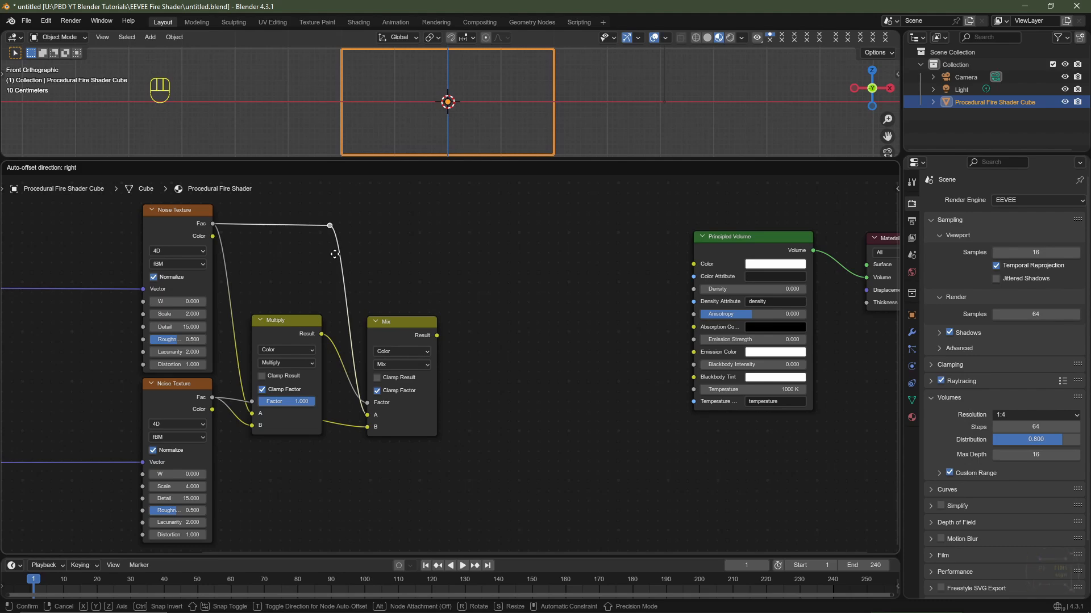
pyautogui.click(335, 254)
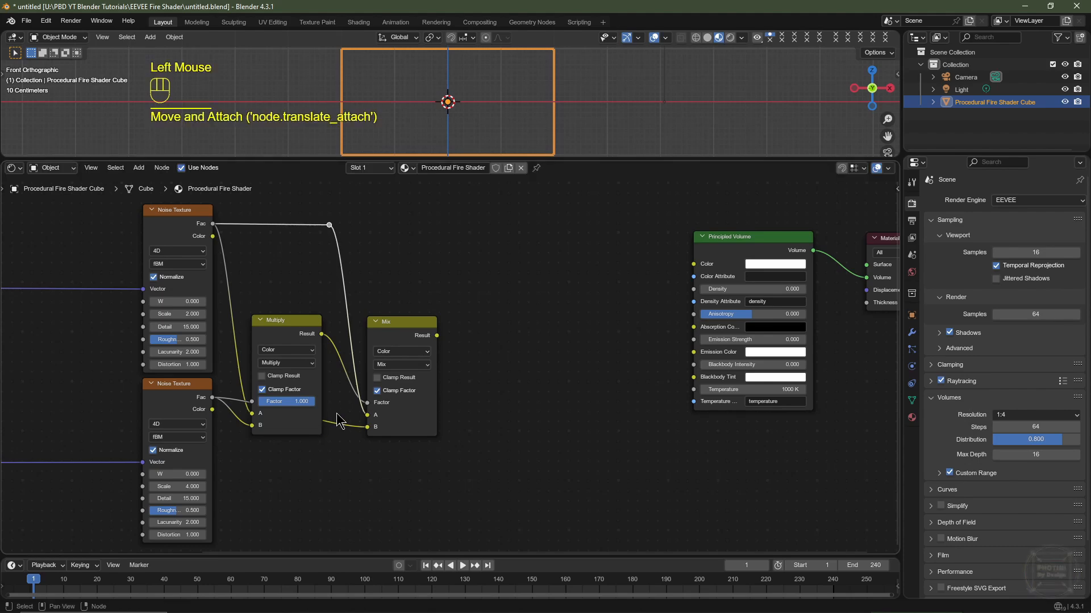
pyautogui.keyDown('shift'); pyautogui.moveTo(339, 419); pyautogui.dragTo(339, 449, button='right'); pyautogui.keyUp('shift')
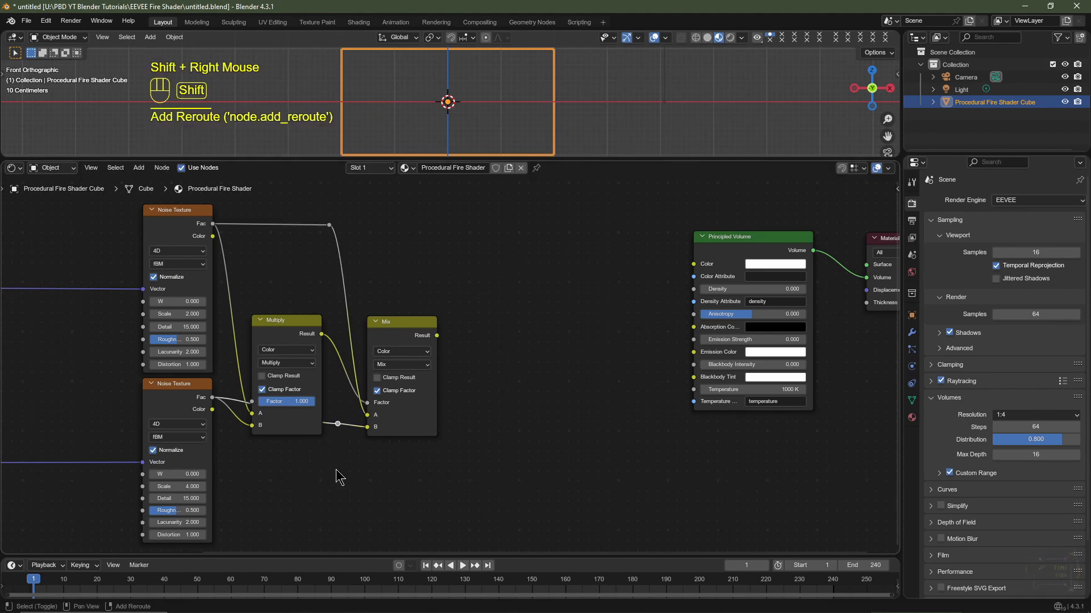
pyautogui.press('g')
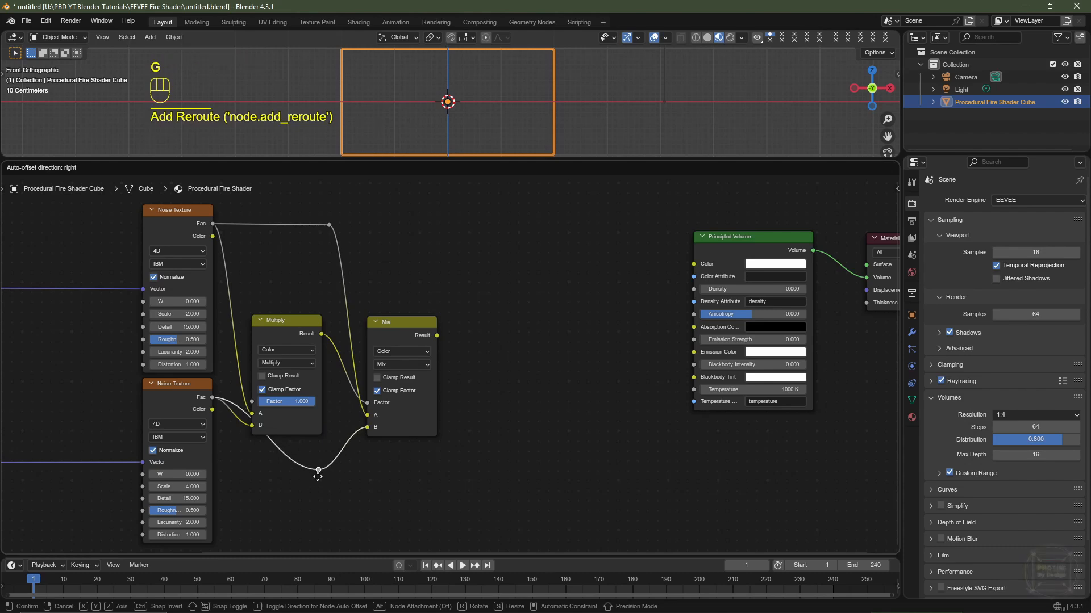
pyautogui.click(321, 462)
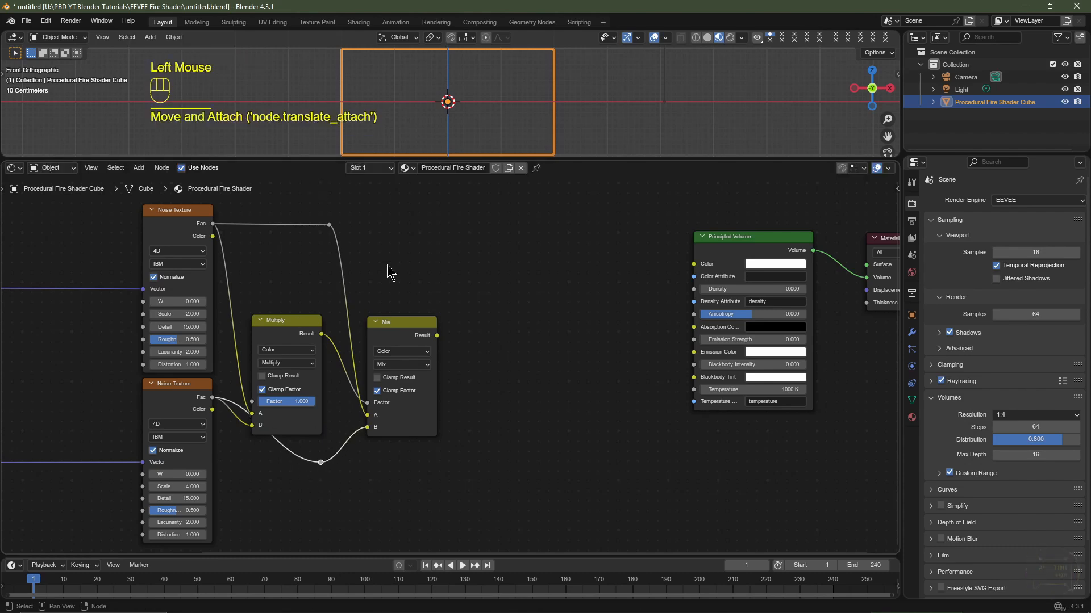
# - Move the Texture Coordinate, Mapping and both Noise Texture nodes with their reroutes straight down along Y to align with the mix nodes
pyautogui.scroll(-2, 357, 391)
pyautogui.moveTo(398, 267); pyautogui.dragTo(568, 267, button='middle')
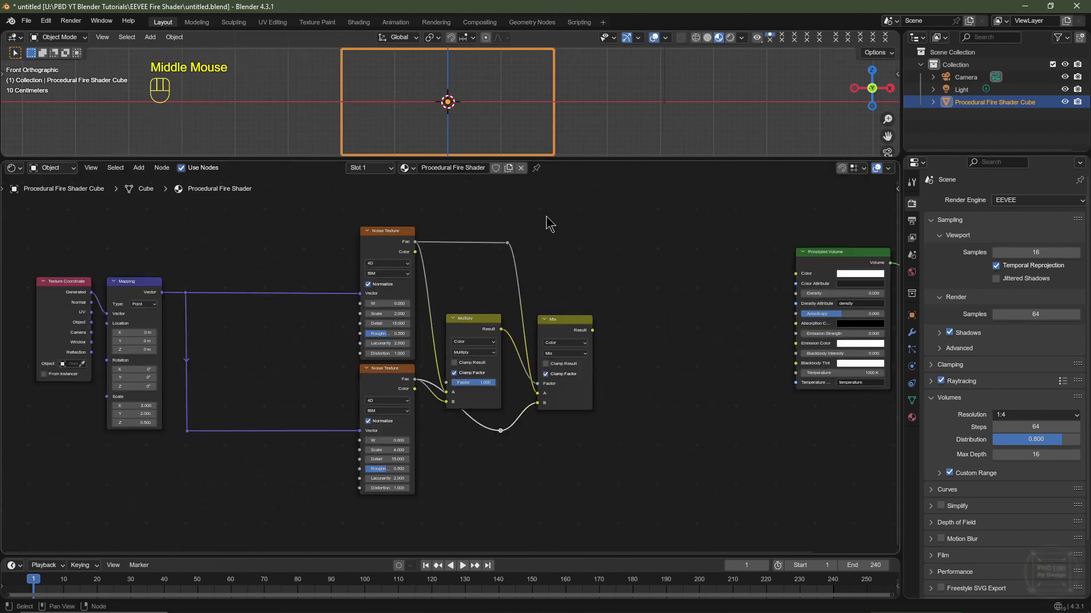
pyautogui.moveTo(546, 216); pyautogui.dragTo(64, 301)
pyautogui.hotkey('ctrl', 'z')
pyautogui.keyDown('shift'); pyautogui.moveTo(250, 247); pyautogui.dragTo(175, 483); pyautogui.keyUp('shift')
pyautogui.hotkey('ctrl', 'z')
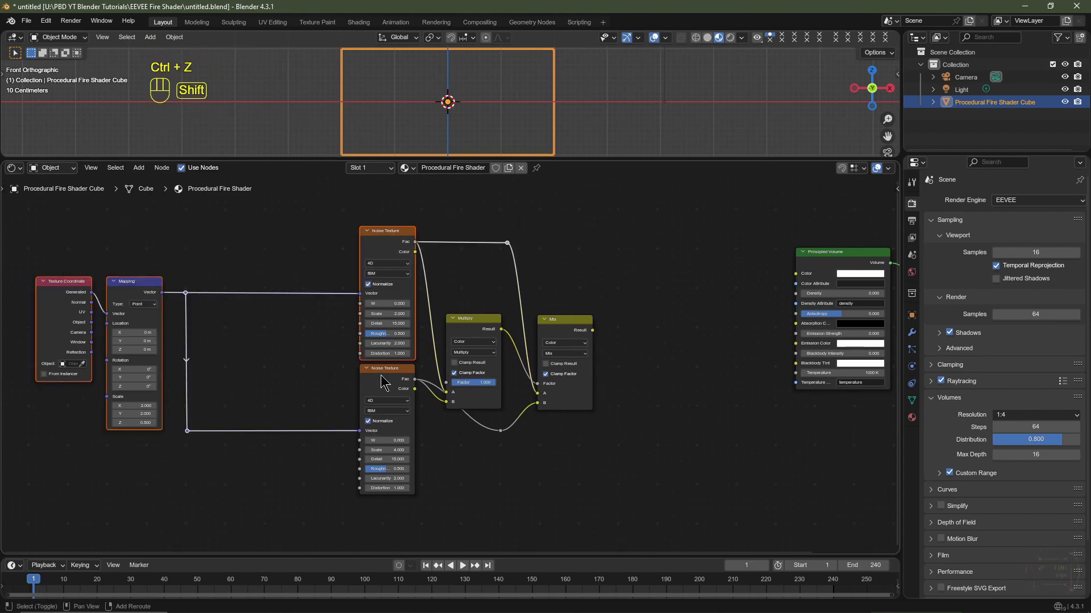
pyautogui.keyDown('shift'); pyautogui.click(381, 377); pyautogui.keyUp('shift')
pyautogui.press('g')
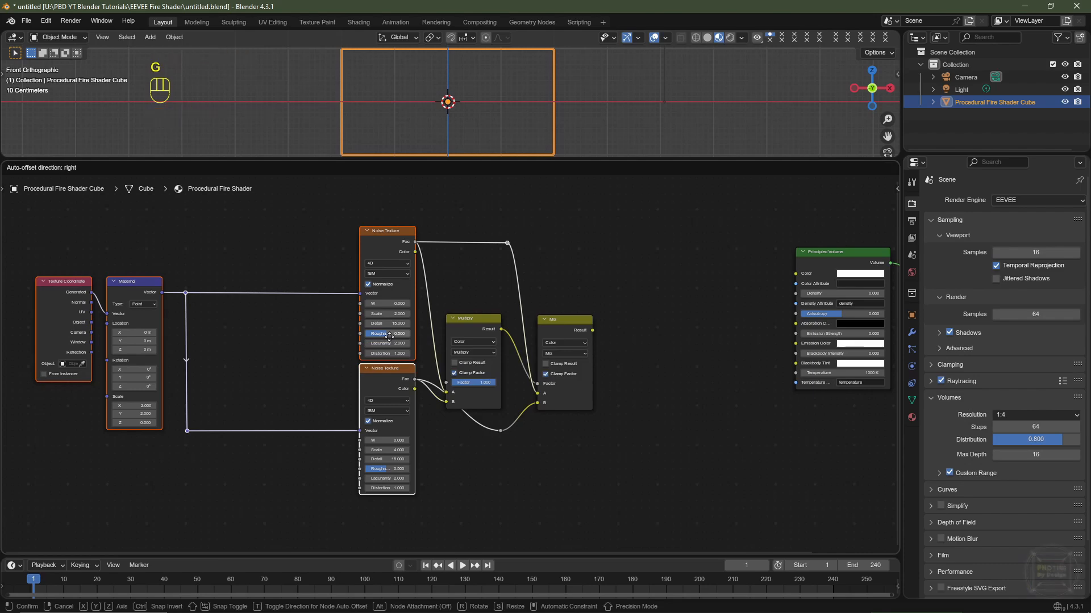
pyautogui.press('y')
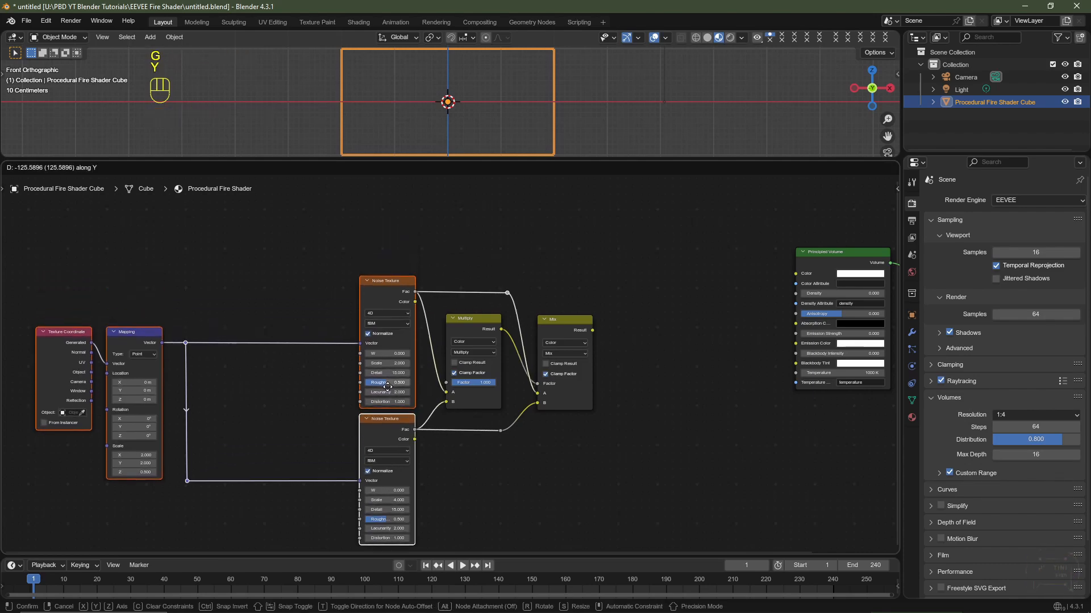
pyautogui.click(387, 388)
# - Add a reroute to the link between Multiply and the second Mix node, placing it level with the Factor input
pyautogui.scroll(1, 443, 429)
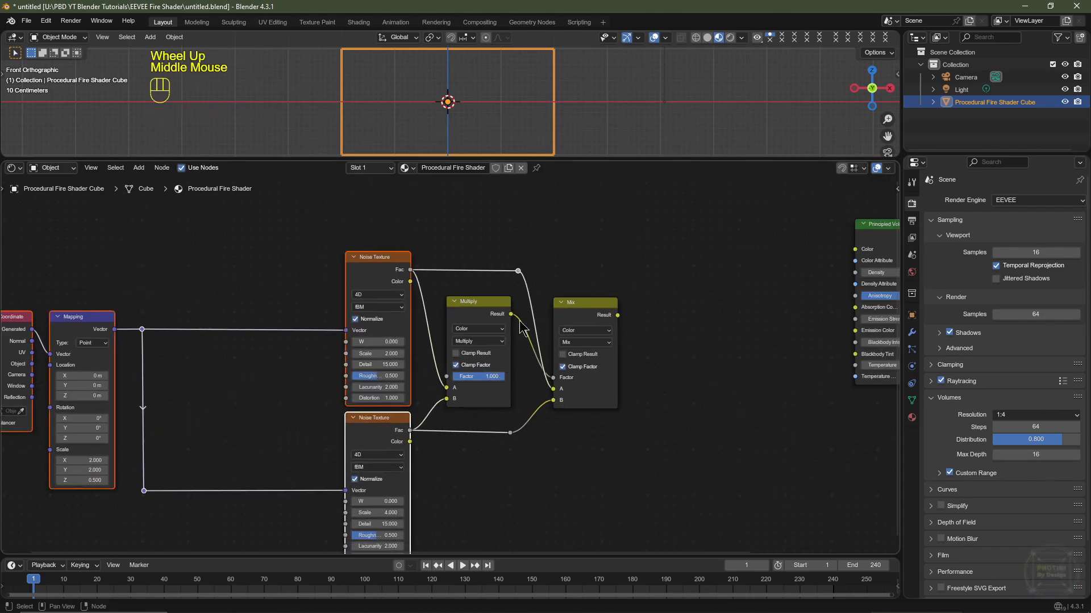
pyautogui.keyDown('shift'); pyautogui.moveTo(526, 316); pyautogui.dragTo(518, 350, button='right'); pyautogui.keyUp('shift')
pyautogui.press('g')
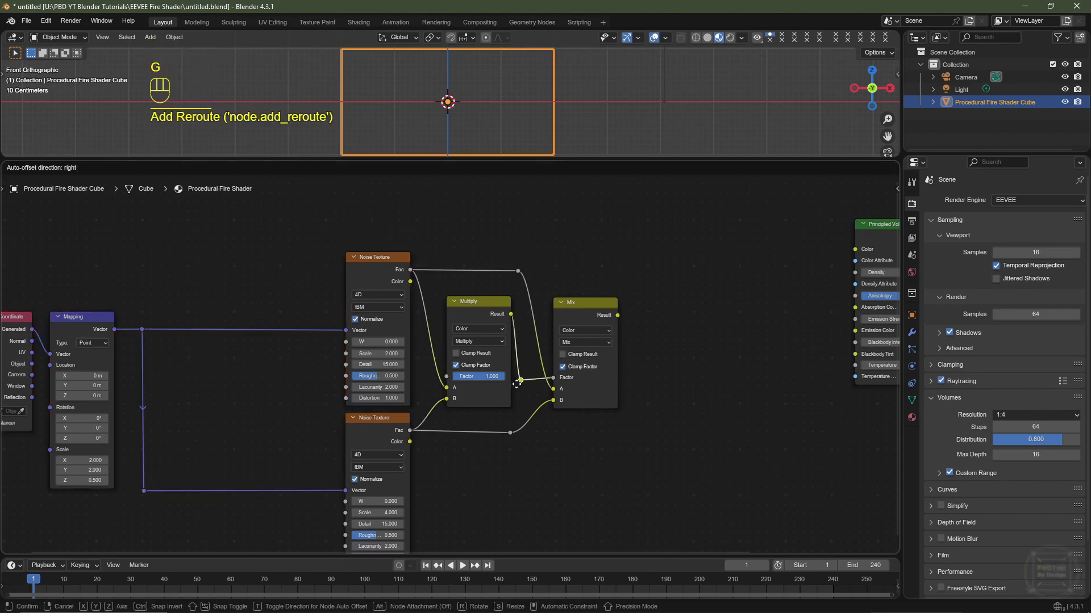
pyautogui.click(522, 382)
# - Preview the second Mix node's result on the cube by connecting it to the material output with Node Wrangler
pyautogui.scroll(1, 341, 279)
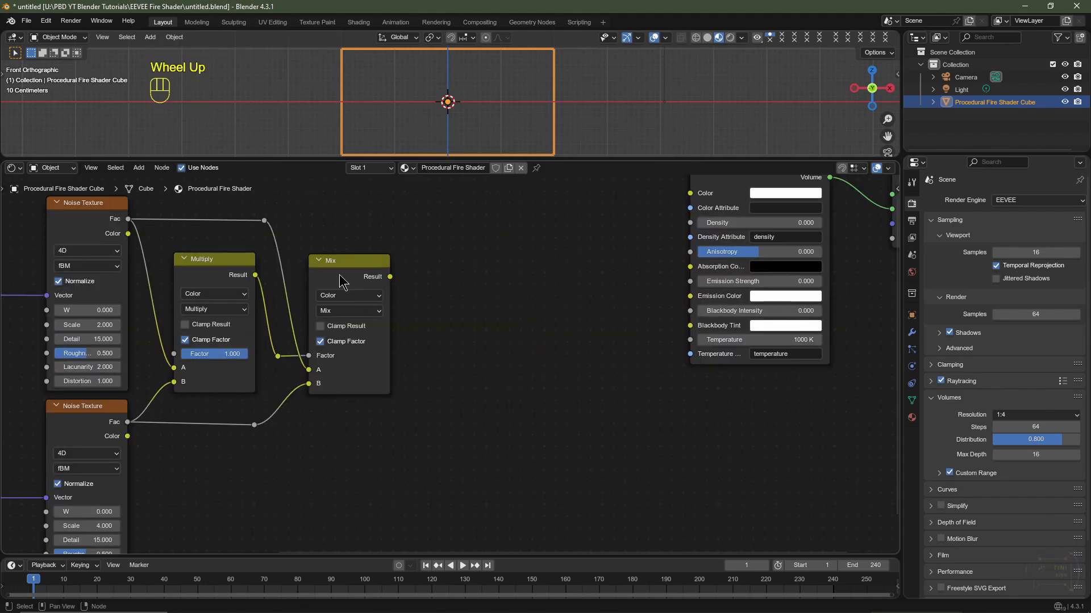
pyautogui.click(341, 280)
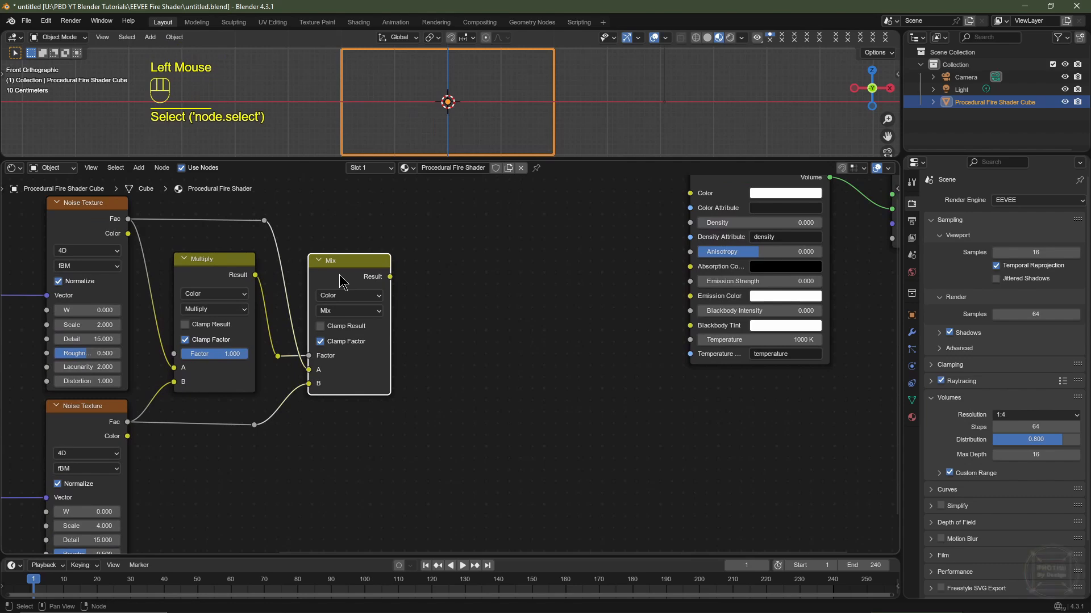
pyautogui.keyDown('ctrl'); pyautogui.keyDown('shift'); pyautogui.click(341, 280); pyautogui.keyUp('shift'); pyautogui.keyUp('ctrl')
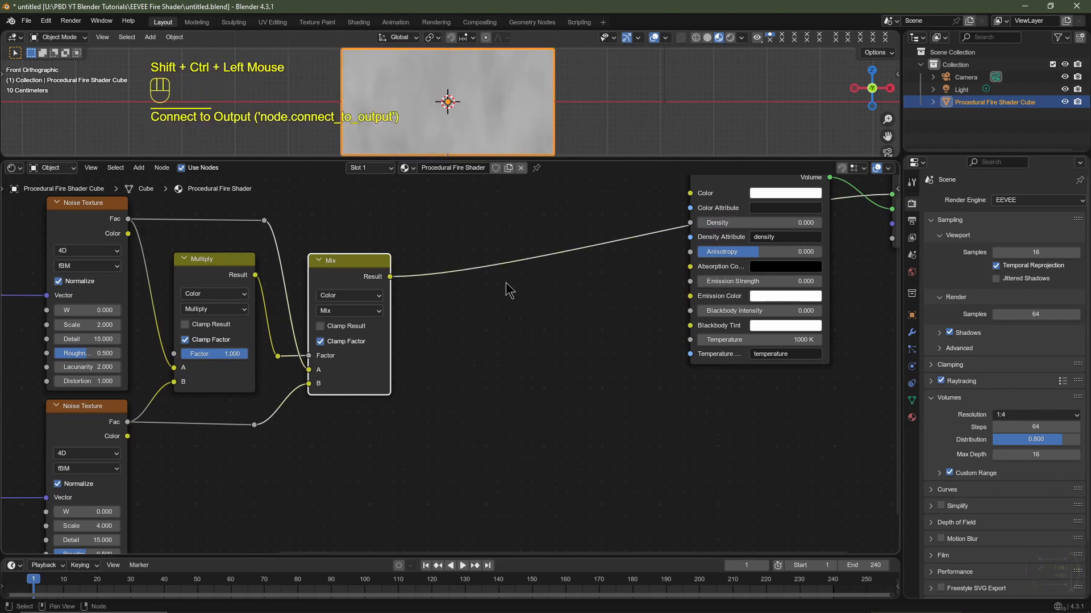
# - Insert a Color Ramp node on the link leaving the second Mix node, placing it just beside that node
pyautogui.moveTo(883, 205); pyautogui.dragTo(642, 312, button='middle')
pyautogui.moveTo(347, 415); pyautogui.dragTo(397, 370, button='middle')
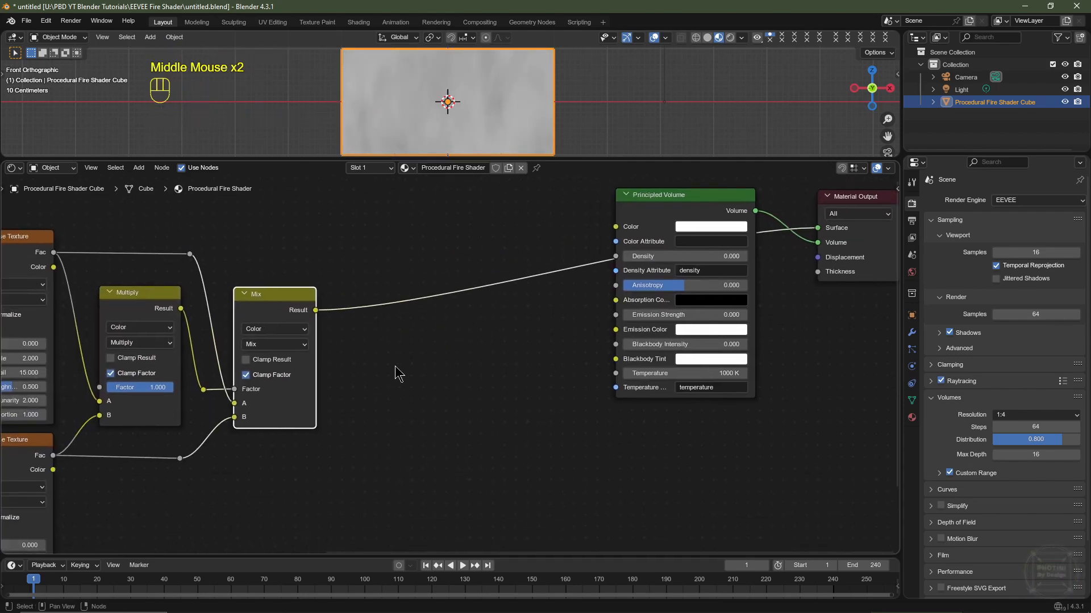
pyautogui.hotkey('shift', 'a')
pyautogui.moveTo(372, 379)
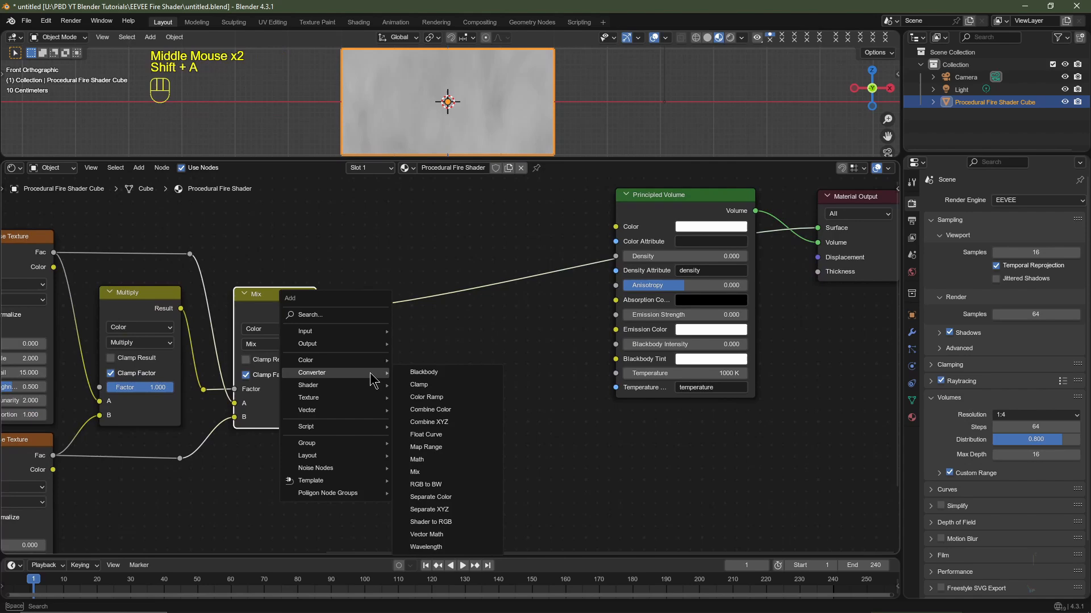
pyautogui.click(426, 397)
pyautogui.click(340, 292)
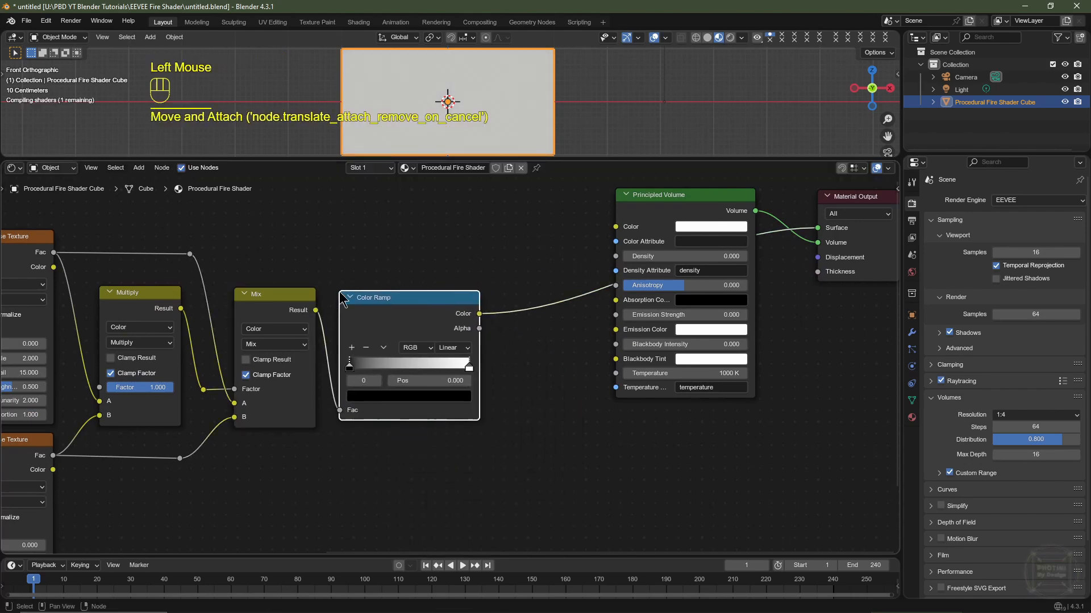
# - Add five more stops to the Color Ramp between its black and white ends
pyautogui.click(469, 368)
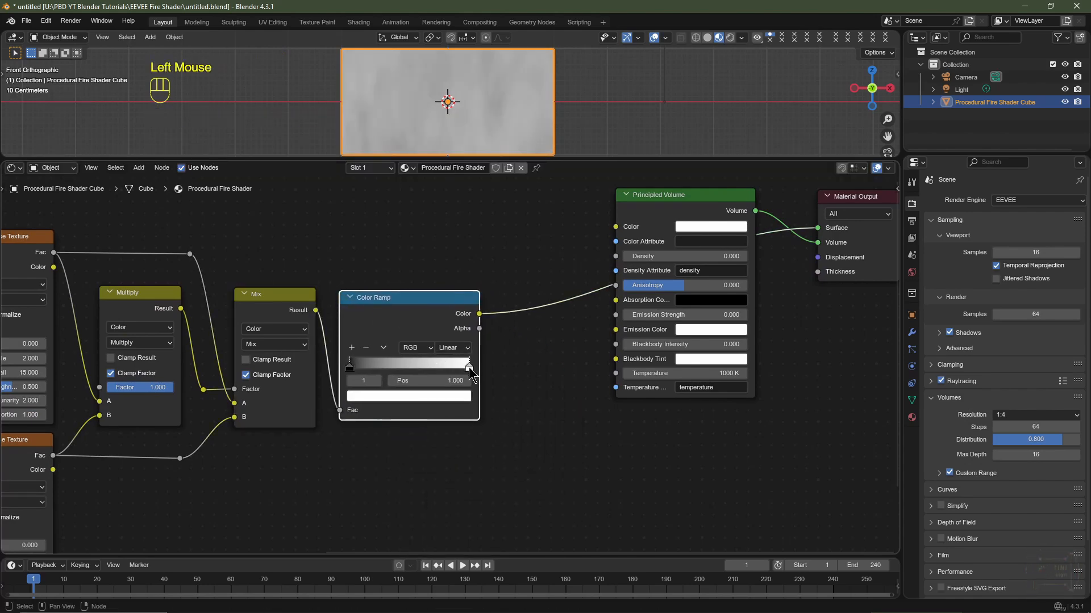
pyautogui.click(351, 348)
pyautogui.click(352, 347)
pyautogui.click(352, 347)
pyautogui.click(352, 347)
pyautogui.click(352, 347)
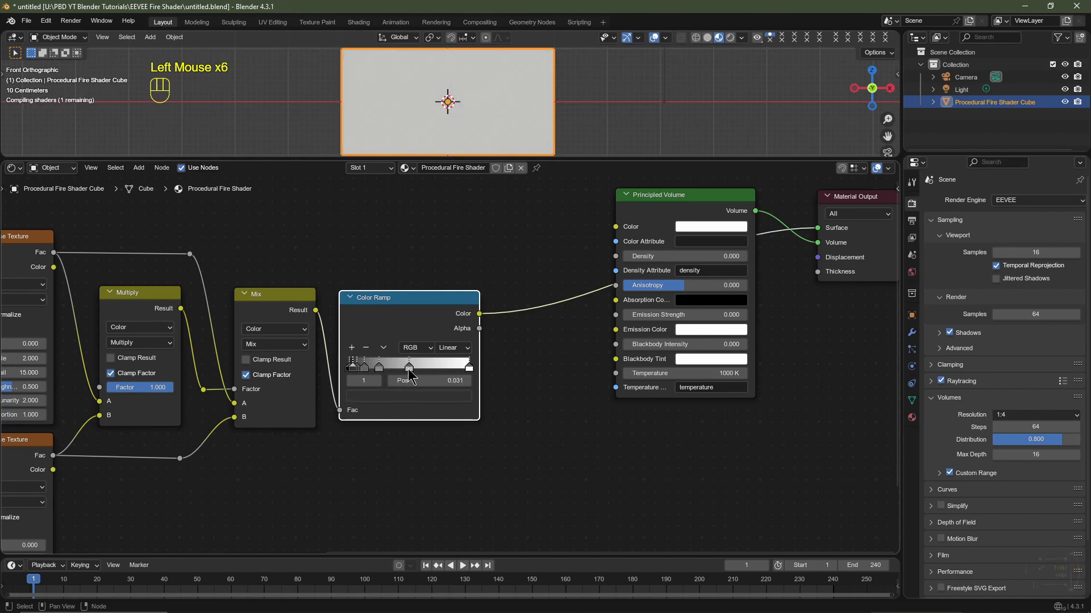
# - Spread the added Color Ramp stops across the brighter part of the gradient and move the first black stop to position 0.388
pyautogui.moveTo(409, 374); pyautogui.dragTo(454, 376)
pyautogui.moveTo(381, 369)
pyautogui.mouseDown()
pyautogui.moveTo(443, 374)
pyautogui.moveTo(410, 370)
pyautogui.mouseUp()
pyautogui.moveTo(357, 367); pyautogui.dragTo(401, 369)
pyautogui.moveTo(451, 368); pyautogui.dragTo(459, 369)
pyautogui.moveTo(432, 368)
pyautogui.mouseDown()
pyautogui.moveTo(443, 369)
pyautogui.moveTo(430, 369)
pyautogui.mouseUp()
pyautogui.moveTo(400, 369); pyautogui.dragTo(421, 369)
pyautogui.moveTo(349, 368); pyautogui.dragTo(396, 369)
# - Color the second and fourth Color Ramp stops white and the third one black
pyautogui.scroll(4, 398, 370)
pyautogui.click(357, 370)
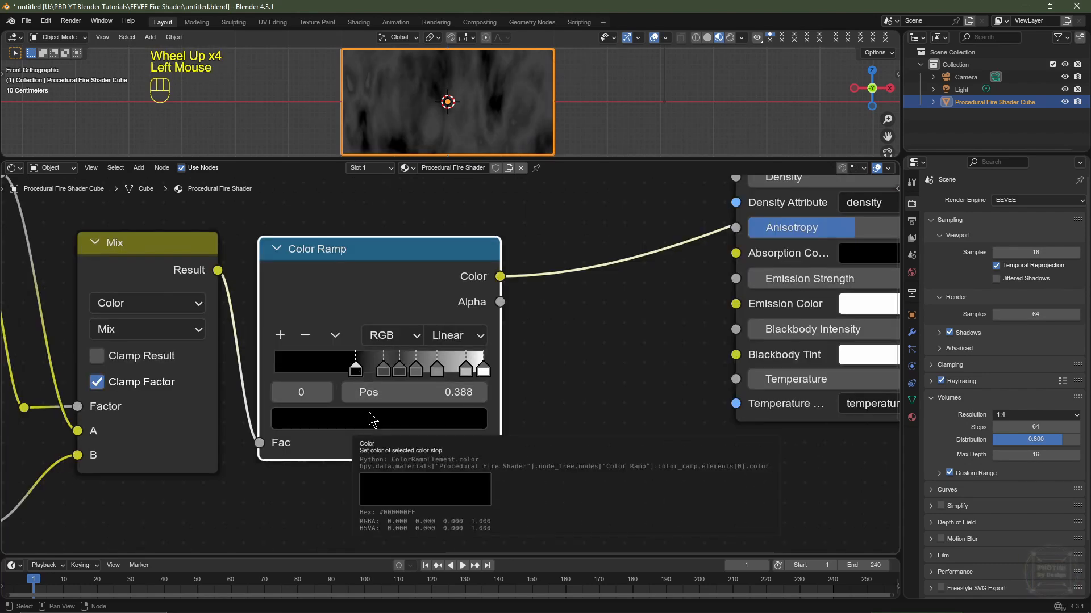
pyautogui.click(383, 371)
pyautogui.click(385, 420)
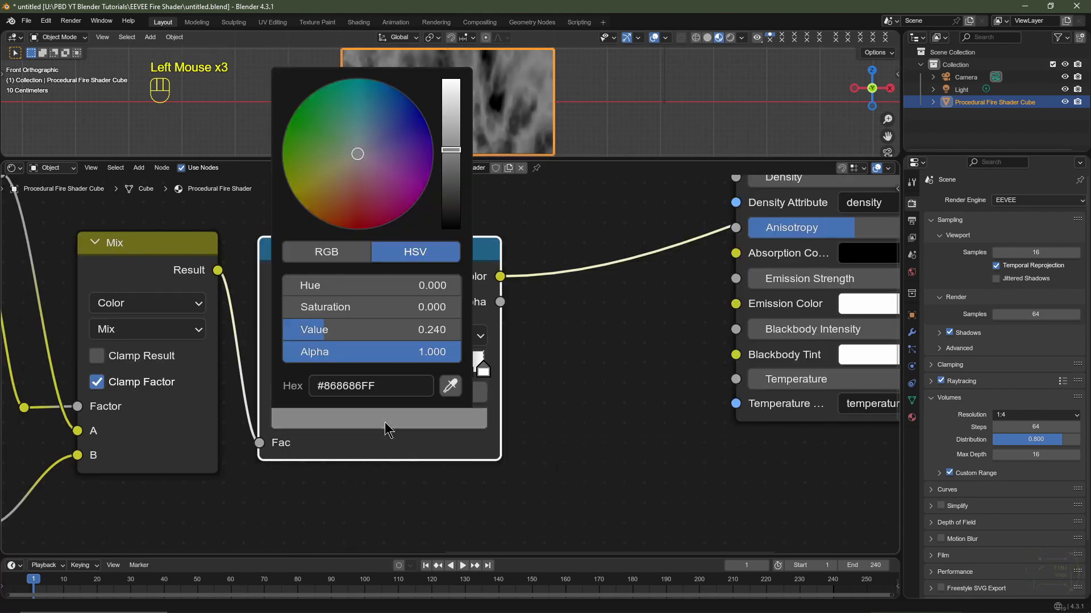
pyautogui.scroll(3, 385, 422)
pyautogui.click(385, 422)
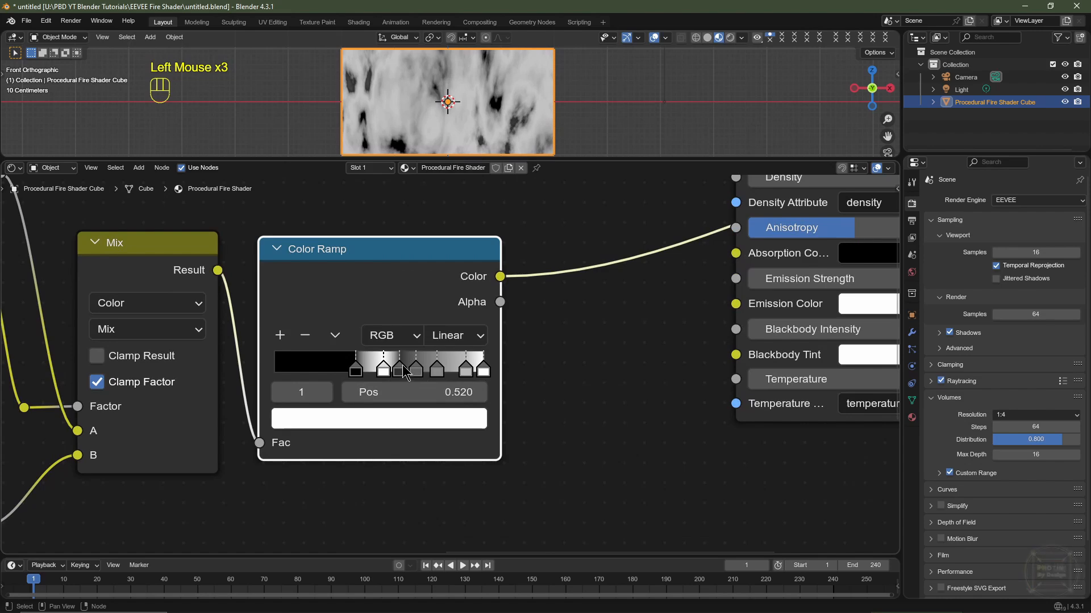
pyautogui.click(402, 368)
pyautogui.click(407, 438)
pyautogui.click(416, 369)
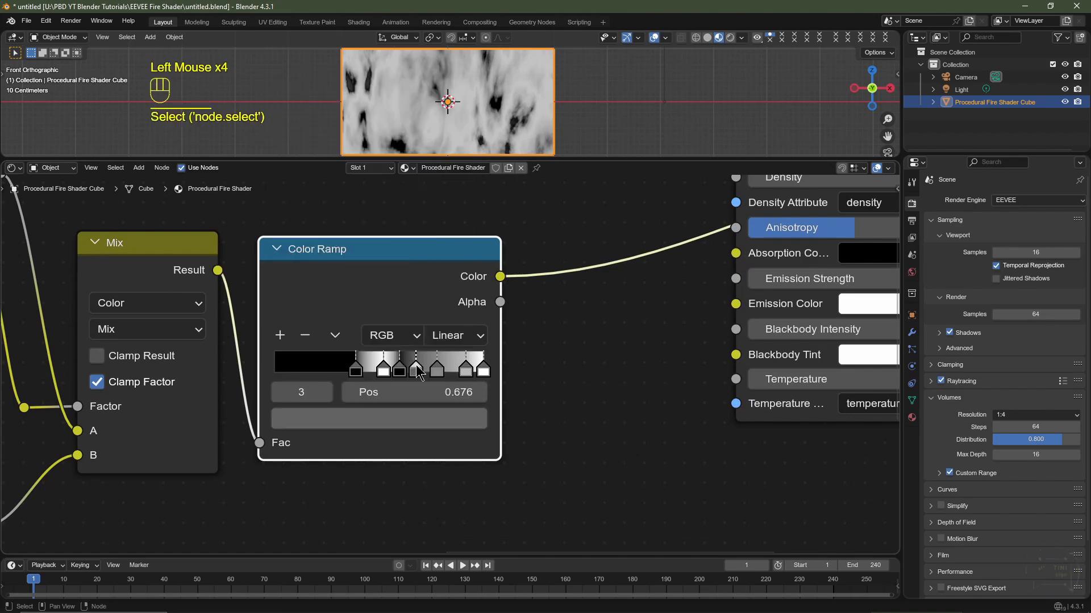
pyautogui.click(413, 410)
pyautogui.scroll(5, 414, 414)
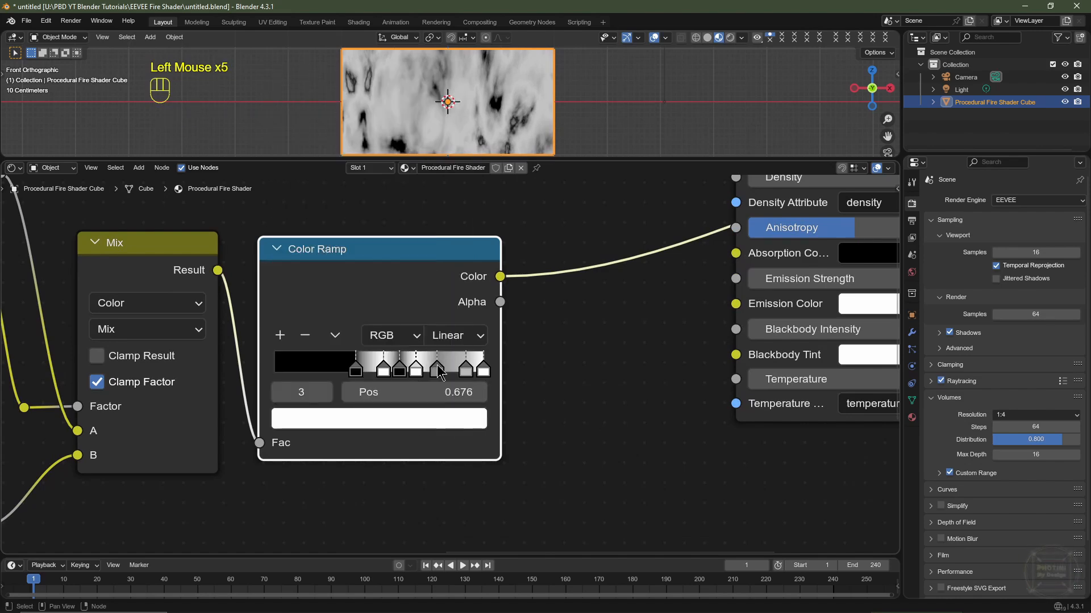
# - Darken the fifth Color Ramp stop to dark grey and set the sixth stop to black
pyautogui.click(438, 371)
pyautogui.click(433, 419)
pyautogui.scroll(-2, 435, 427)
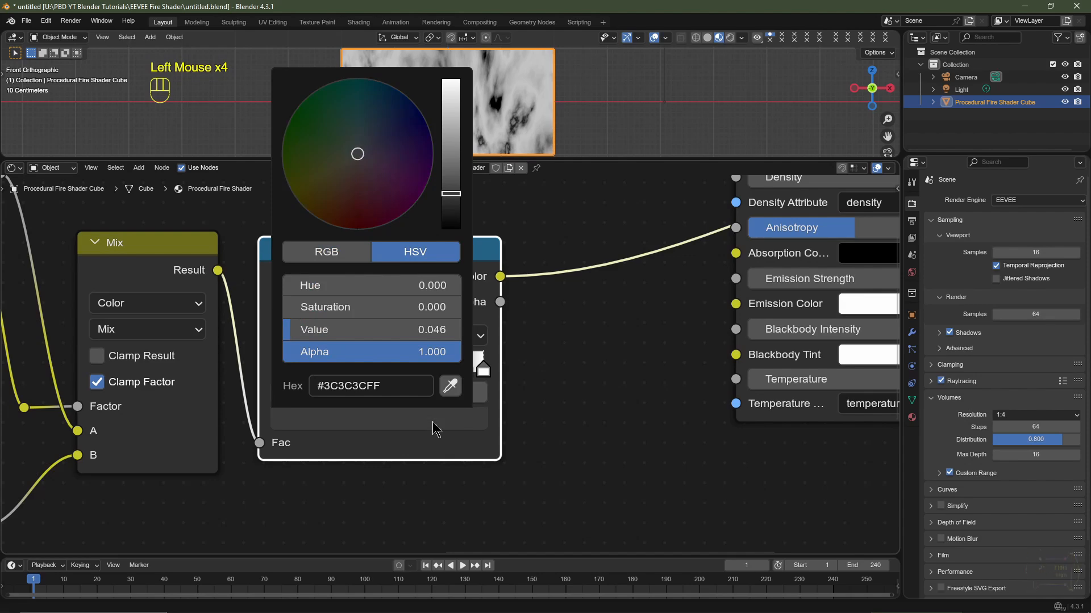
pyautogui.click(465, 369)
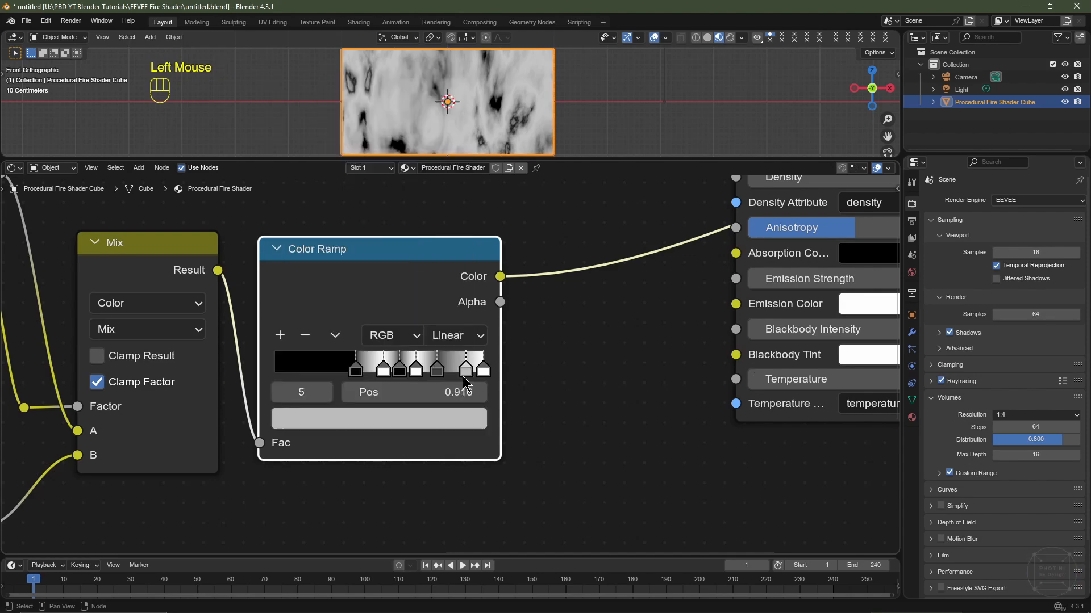
pyautogui.click(443, 414)
pyautogui.scroll(-11, 444, 418)
# - Space the inner Color Ramp stops more evenly toward the white end and move the first black stop to position 0.453
pyautogui.moveTo(466, 371); pyautogui.dragTo(409, 369)
pyautogui.moveTo(386, 369); pyautogui.dragTo(391, 369)
pyautogui.moveTo(360, 369); pyautogui.dragTo(375, 372)
pyautogui.scroll(-2, 457, 119)
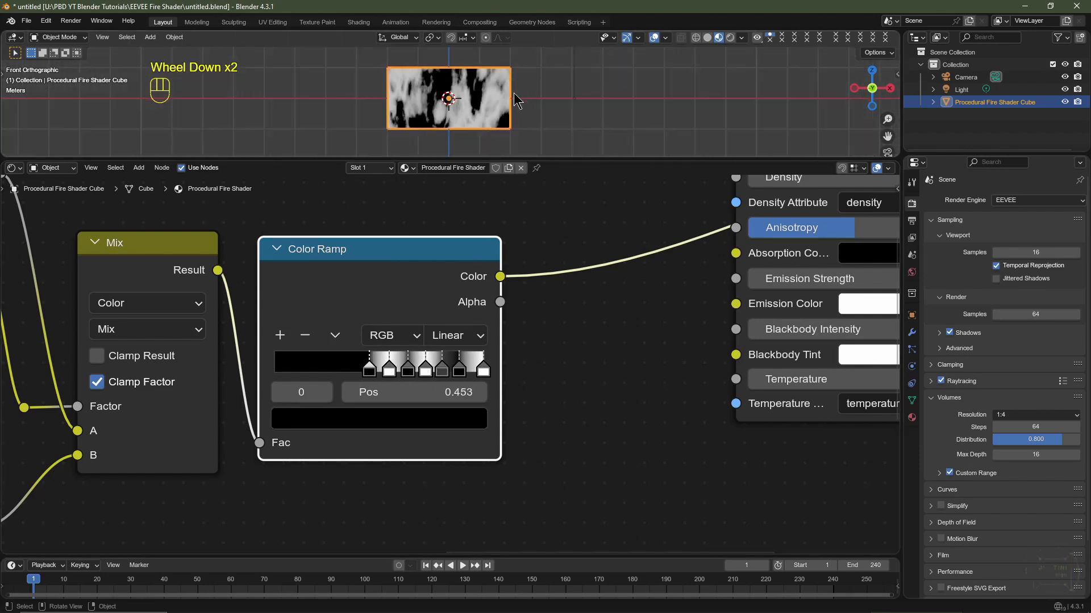
pyautogui.scroll(1, 461, 125)
# - Cut the preview link to the Surface input and connect the Color Ramp's Color to Emission Strength on the Principled Volume
pyautogui.scroll(-2, 387, 290)
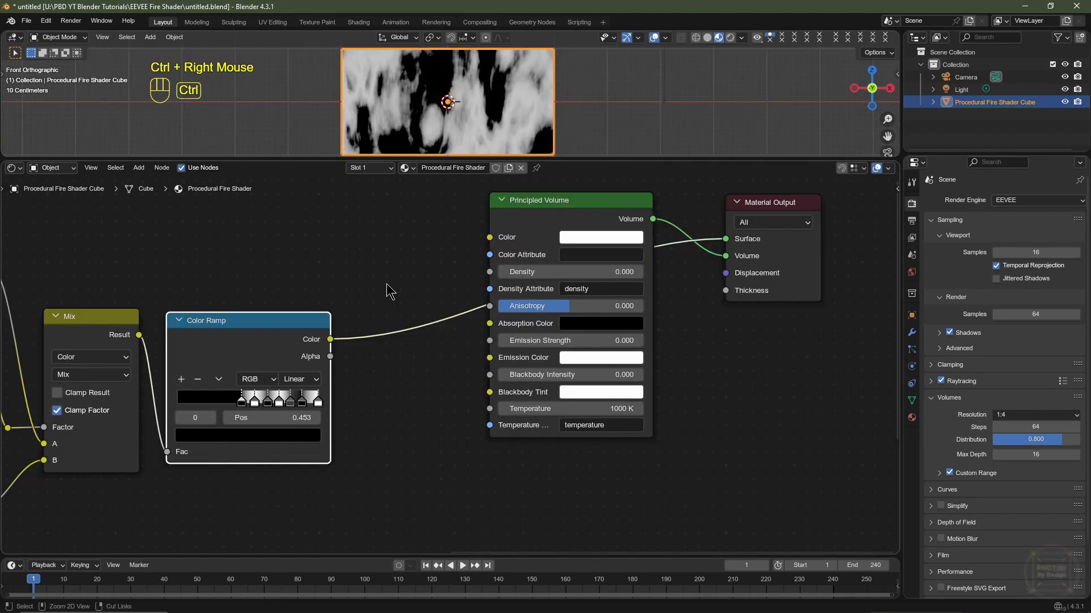
pyautogui.keyDown('ctrl'); pyautogui.moveTo(391, 371); pyautogui.dragTo(390, 374, button='right'); pyautogui.keyUp('ctrl')
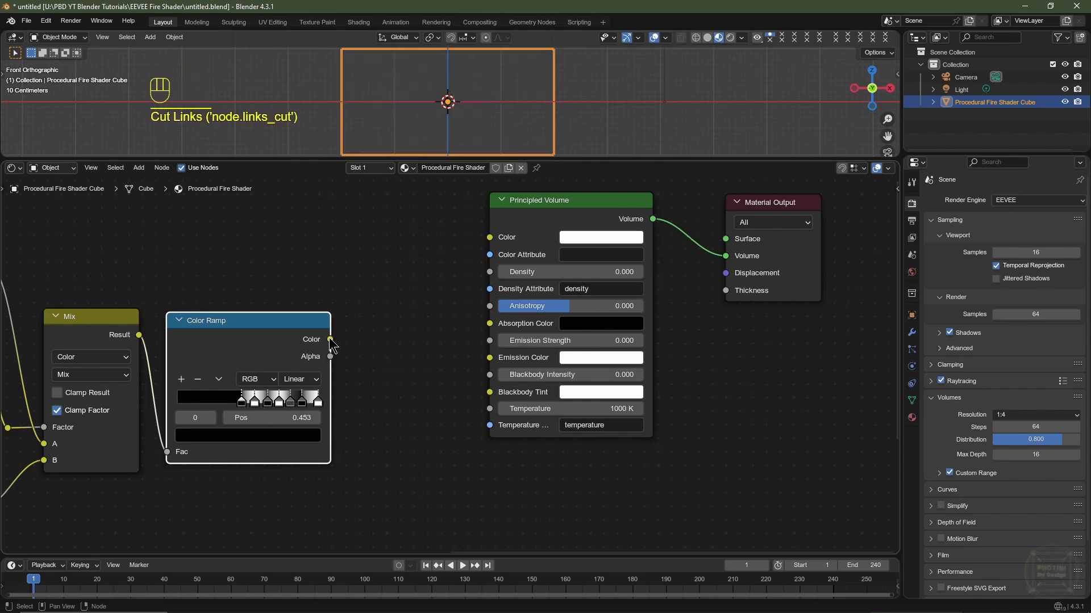
pyautogui.moveTo(330, 340); pyautogui.dragTo(486, 348)
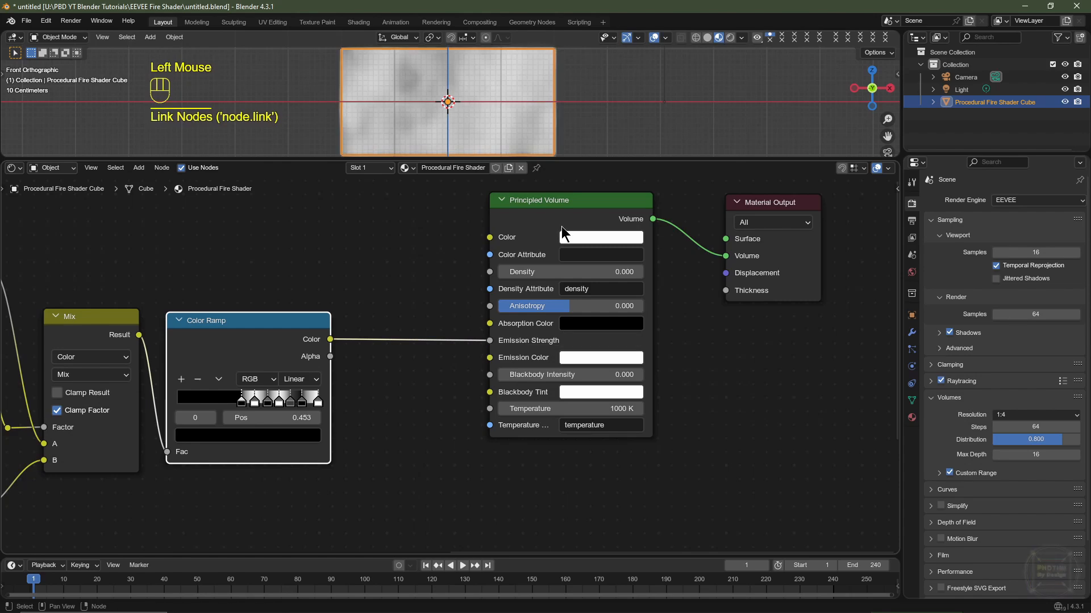
# - Insert a Math node set to Multiply with a value of 10 between the Color Ramp and the Emission Strength input
pyautogui.hotkey('shift', 'a')
pyautogui.moveTo(391, 366)
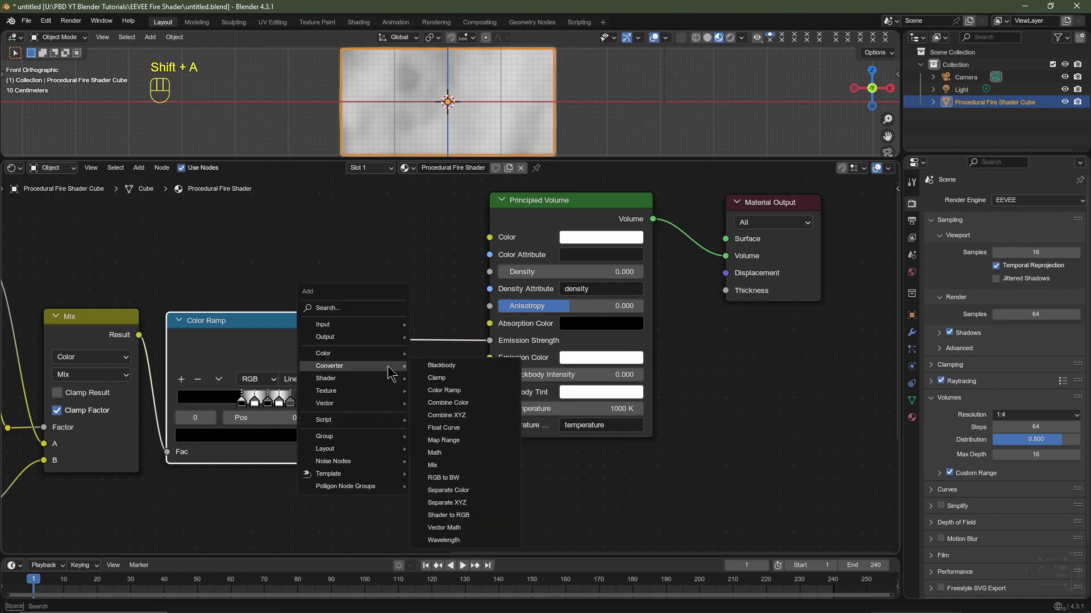
pyautogui.click(434, 453)
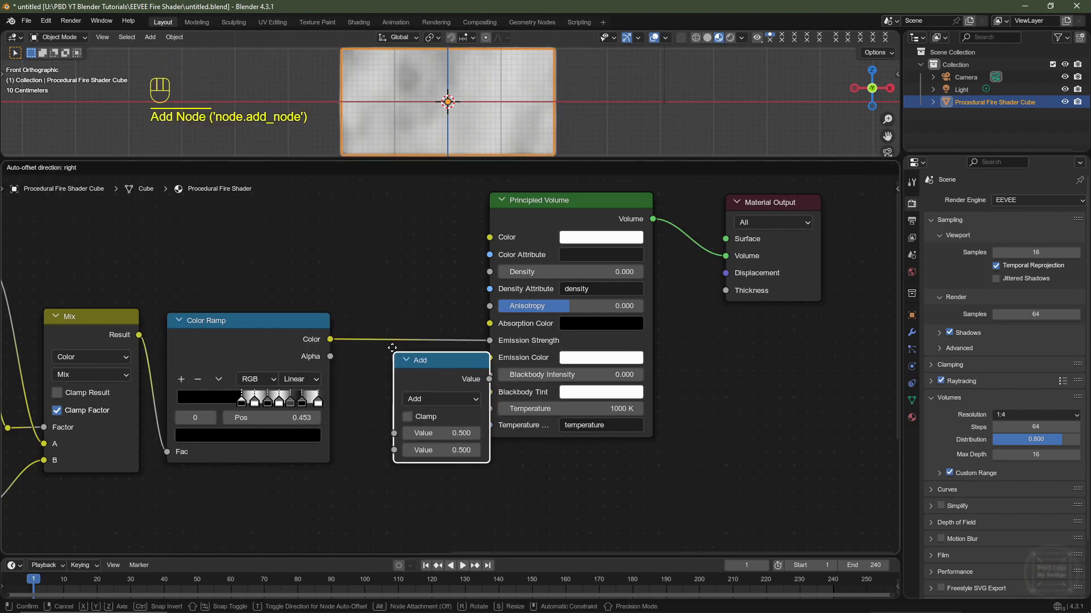
pyautogui.click(400, 361)
pyautogui.click(400, 361)
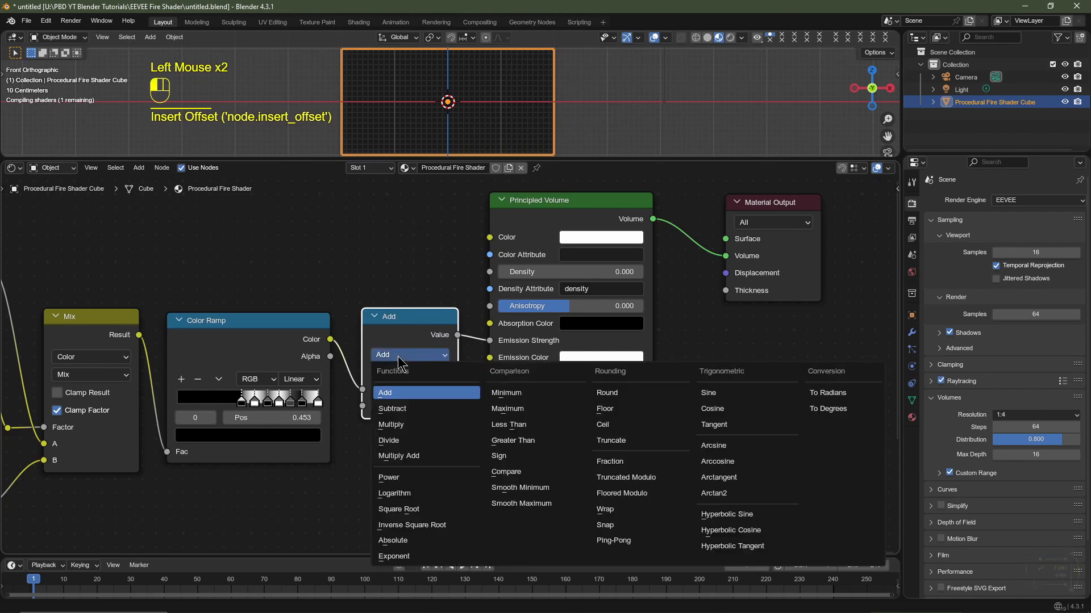
pyautogui.click(401, 427)
pyautogui.hotkey('ctrl', 'z')
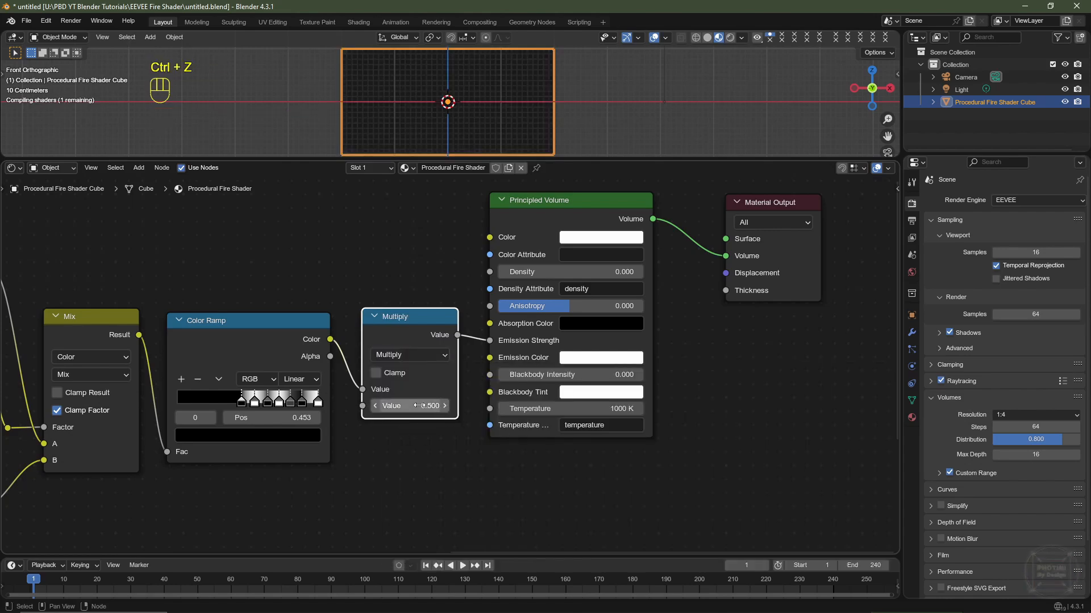
pyautogui.click(419, 405)
pyautogui.write('10')
pyautogui.press('Return')
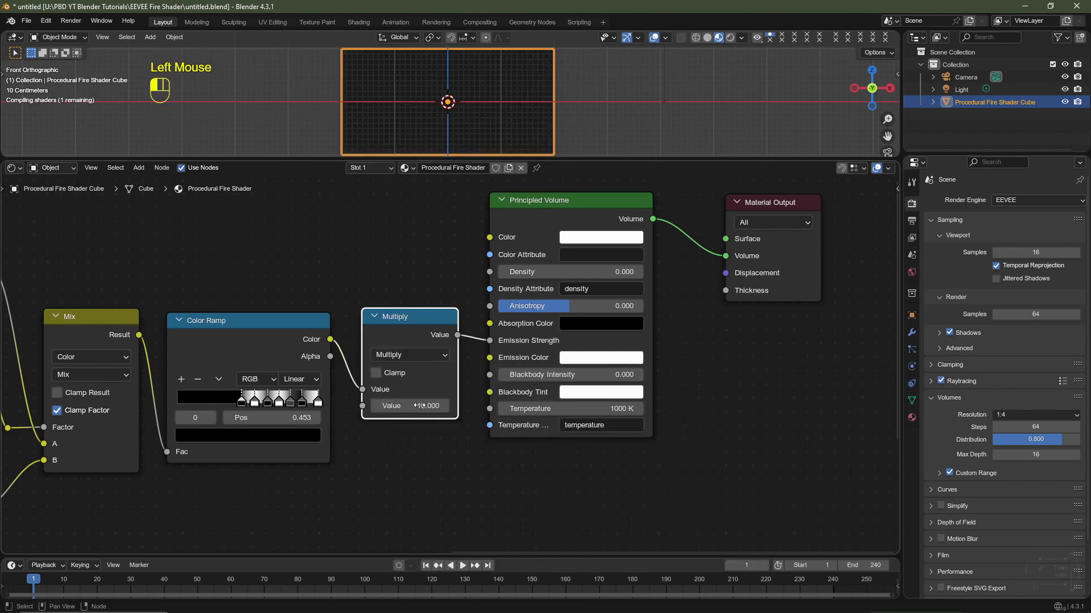
# - Squeeze the Color Ramp stops closer to the white end, moving the first black stop to position 0.570
pyautogui.scroll(-2, 419, 406)
pyautogui.scroll(2, 298, 475)
pyautogui.moveTo(419, 406); pyautogui.dragTo(322, 440, button='middle')
pyautogui.moveTo(278, 410); pyautogui.dragTo(257, 410)
pyautogui.moveTo(231, 411); pyautogui.dragTo(244, 411)
pyautogui.moveTo(213, 411); pyautogui.dragTo(226, 412)
pyautogui.moveTo(196, 412); pyautogui.dragTo(219, 413)
pyautogui.scroll(1, 590, 75)
pyautogui.scroll(2, 590, 75)
pyautogui.scroll(-3, 580, 92)
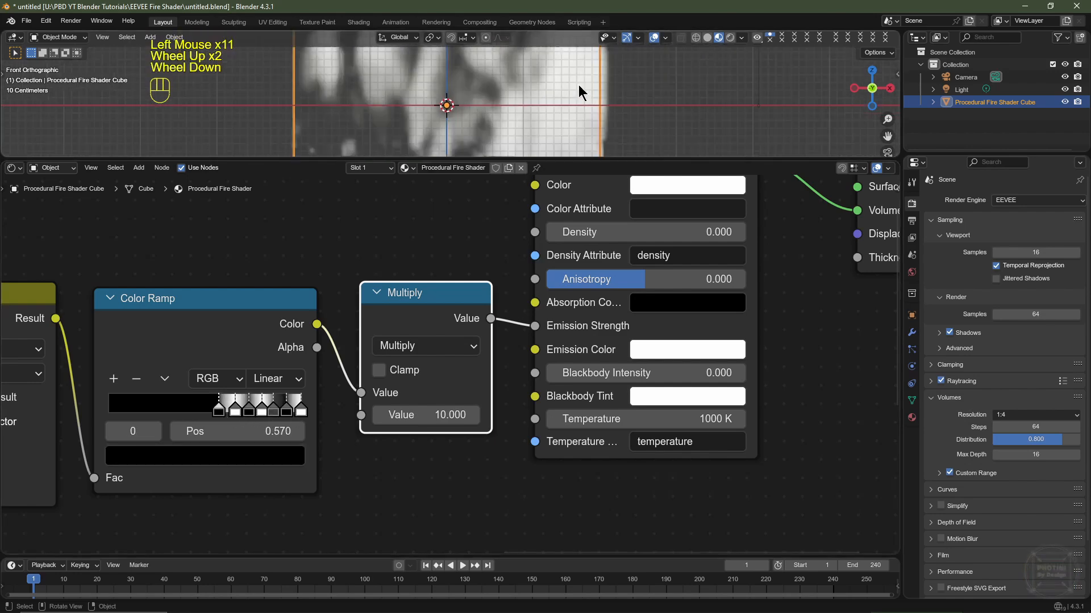
pyautogui.scroll(-5, 450, 365)
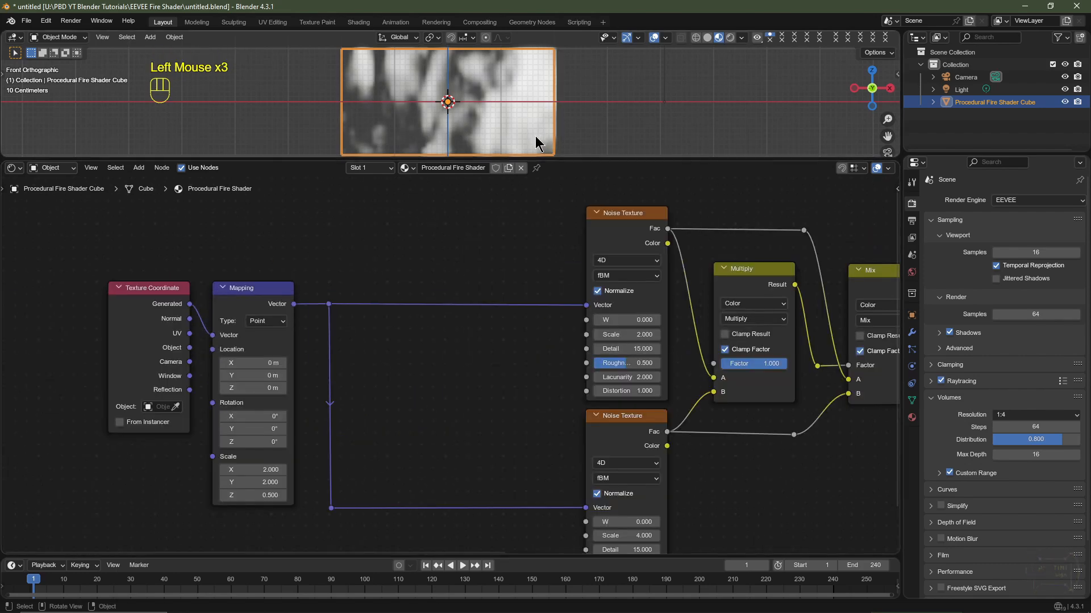
# - Add a Gradient Texture node in the empty space above the noise and mix nodes
pyautogui.moveTo(252, 388)
pyautogui.keyDown('shift'); pyautogui.mouseDown()
pyautogui.moveTo(171, 388)
pyautogui.moveTo(253, 388)
pyautogui.mouseUp(); pyautogui.keyUp('shift')
pyautogui.moveTo(516, 352); pyautogui.dragTo(358, 401, button='middle')
pyautogui.scroll(-5, 358, 400)
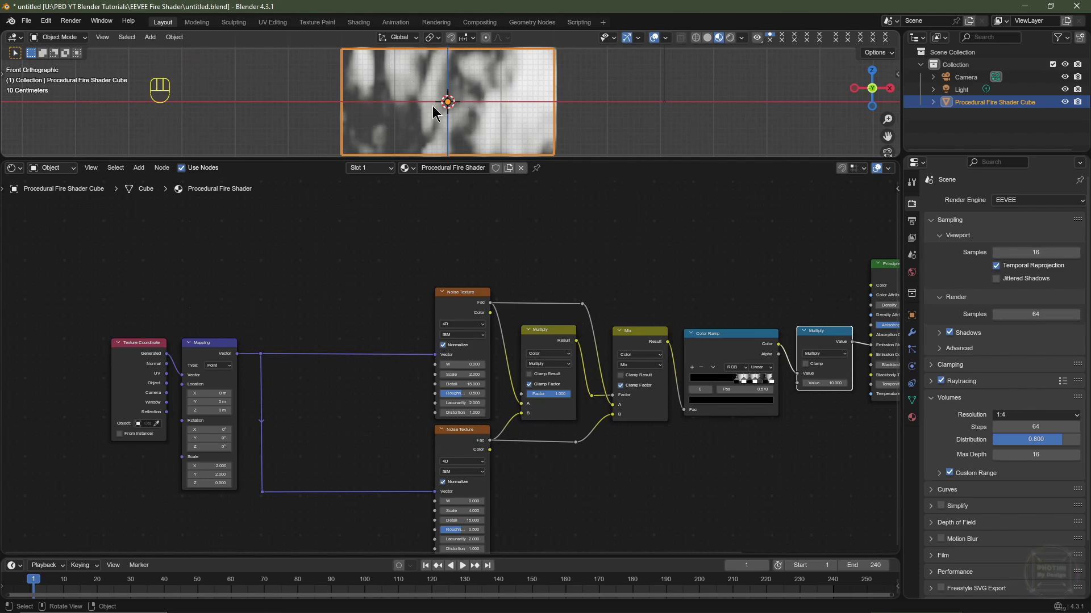
pyautogui.scroll(-2, 703, 320)
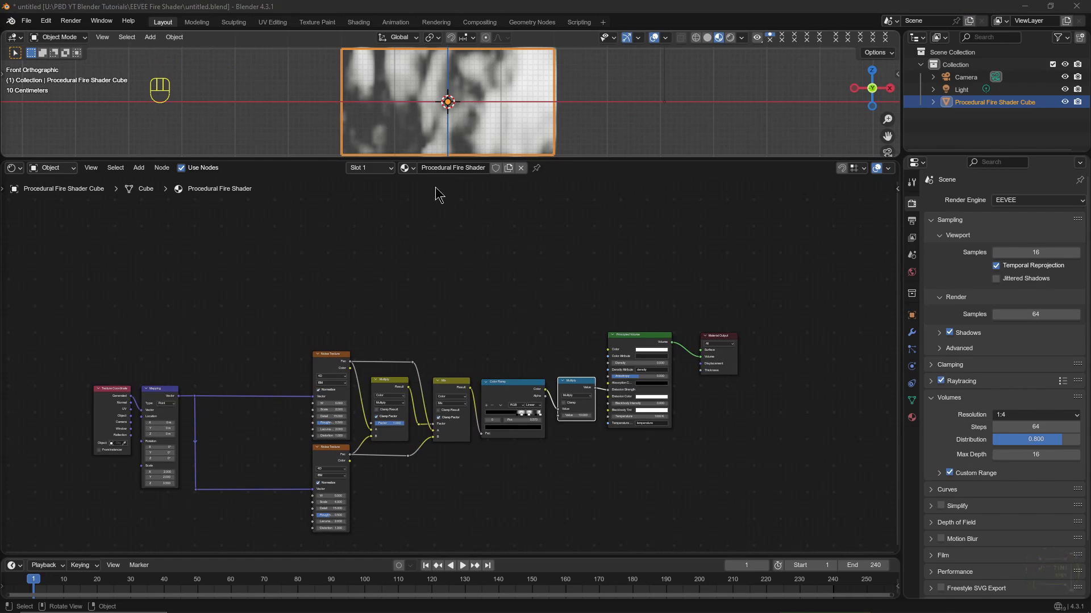
pyautogui.scroll(3, 329, 310)
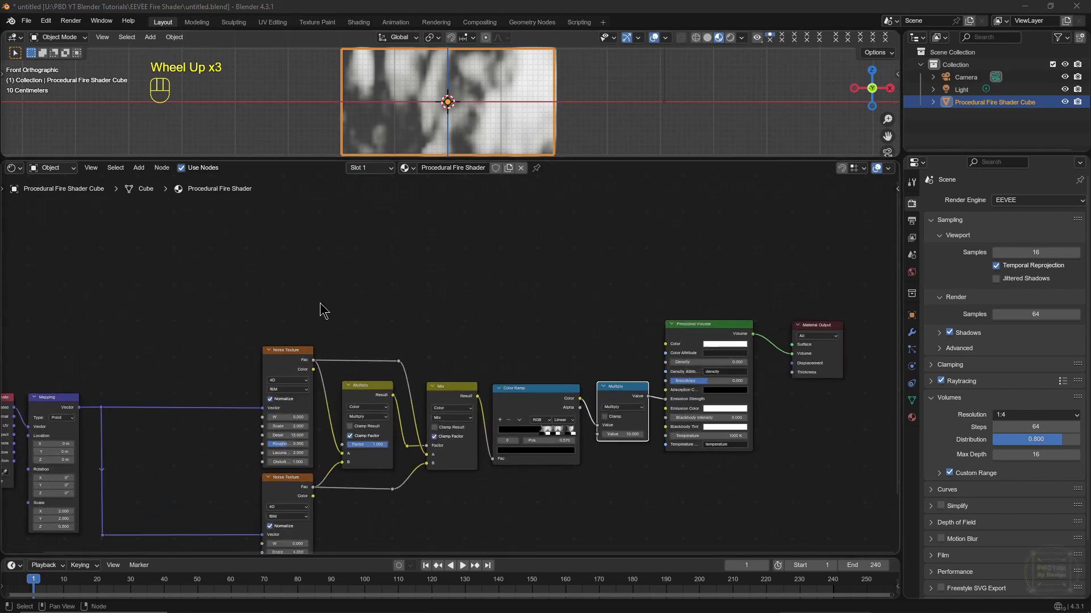
pyautogui.moveTo(319, 309); pyautogui.dragTo(334, 328, button='middle')
pyautogui.click(311, 310)
pyautogui.hotkey('shift', 'a')
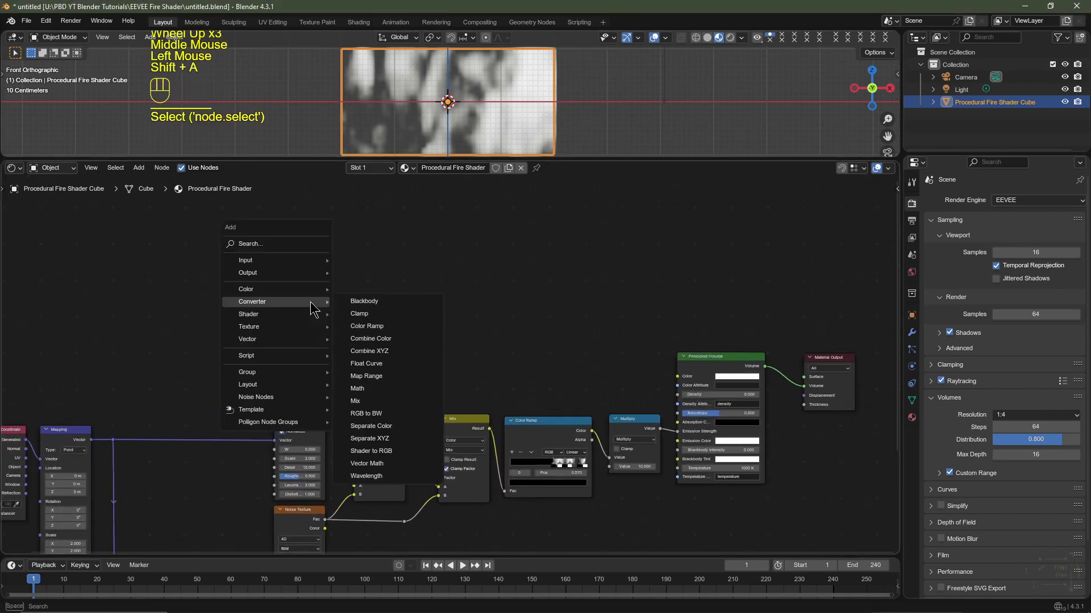
pyautogui.moveTo(299, 335)
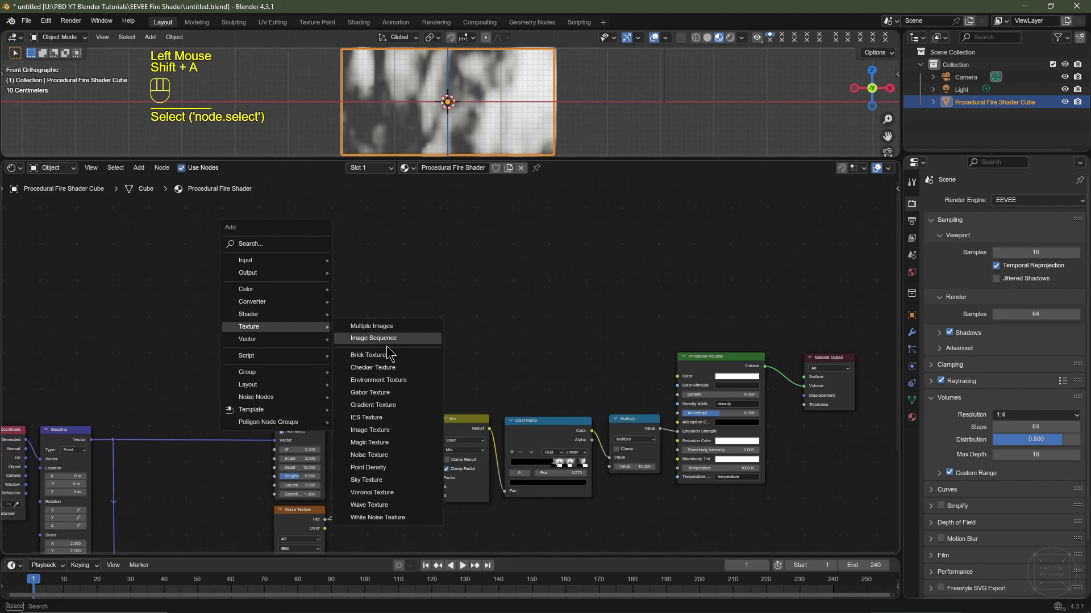
pyautogui.click(384, 403)
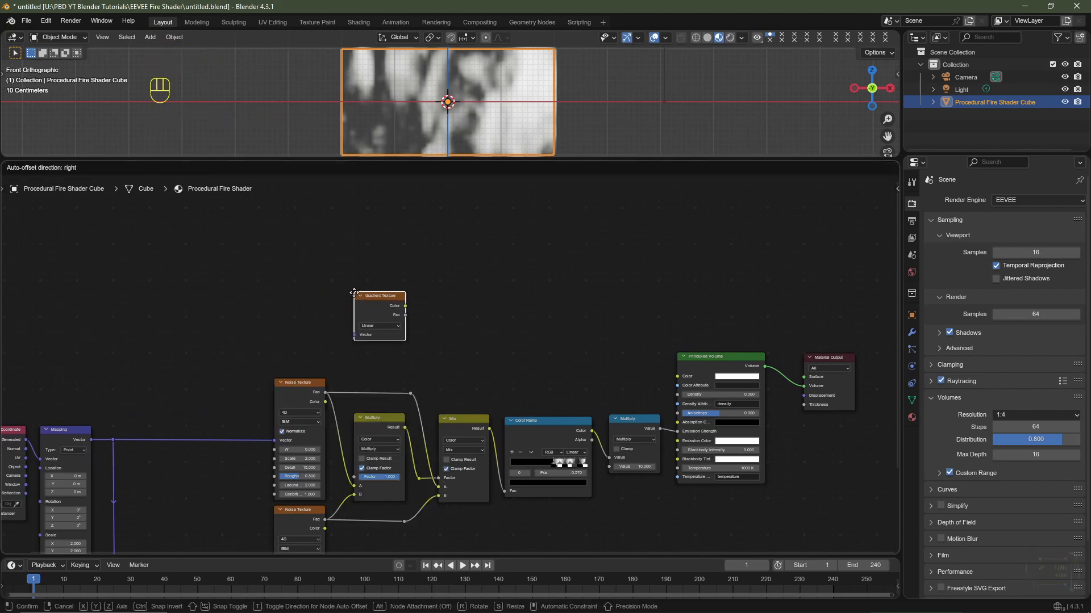
pyautogui.click(353, 290)
# - Add Texture Coordinate and Mapping nodes to the Gradient Texture with Node Wrangler and arrange all three above the first Noise Texture
pyautogui.scroll(2, 380, 361)
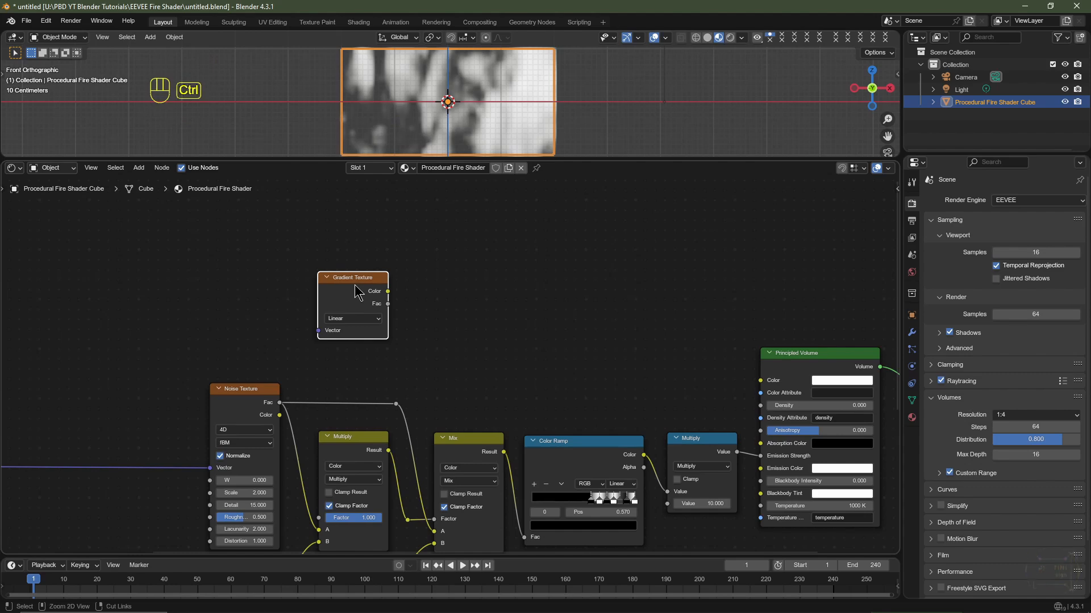
pyautogui.hotkey('ctrl', 't')
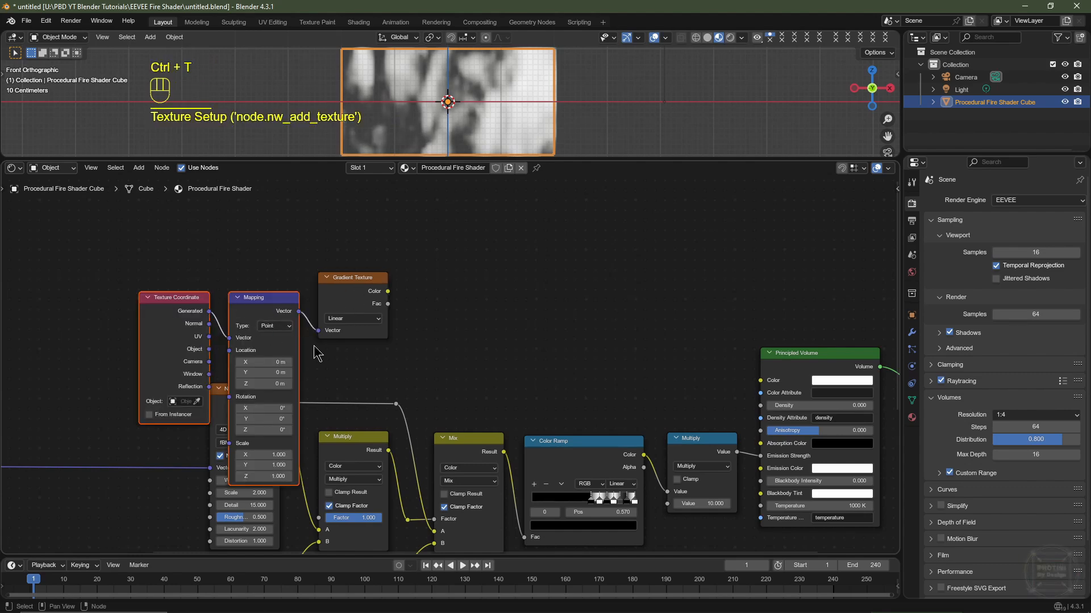
pyautogui.press('g')
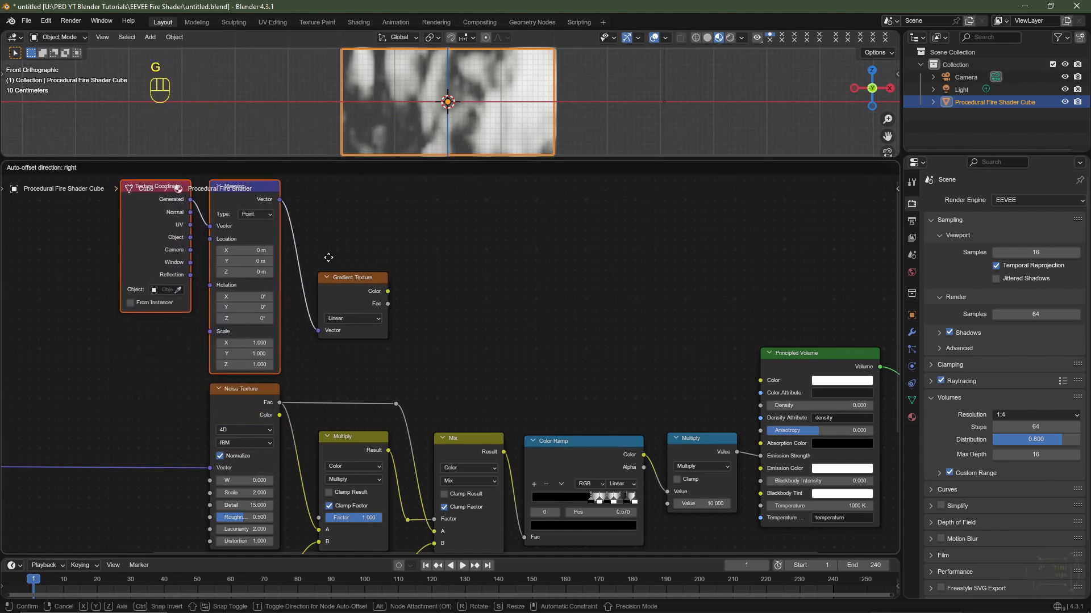
pyautogui.click(334, 264)
pyautogui.moveTo(449, 306); pyautogui.dragTo(453, 345, button='middle')
pyautogui.moveTo(367, 323); pyautogui.dragTo(355, 237)
pyautogui.moveTo(169, 239); pyautogui.dragTo(165, 239)
# - Preview the Gradient Texture on the cube by connecting its Color to the material output with Node Wrangler
pyautogui.moveTo(342, 245); pyautogui.dragTo(261, 301, button='middle')
pyautogui.click(261, 301)
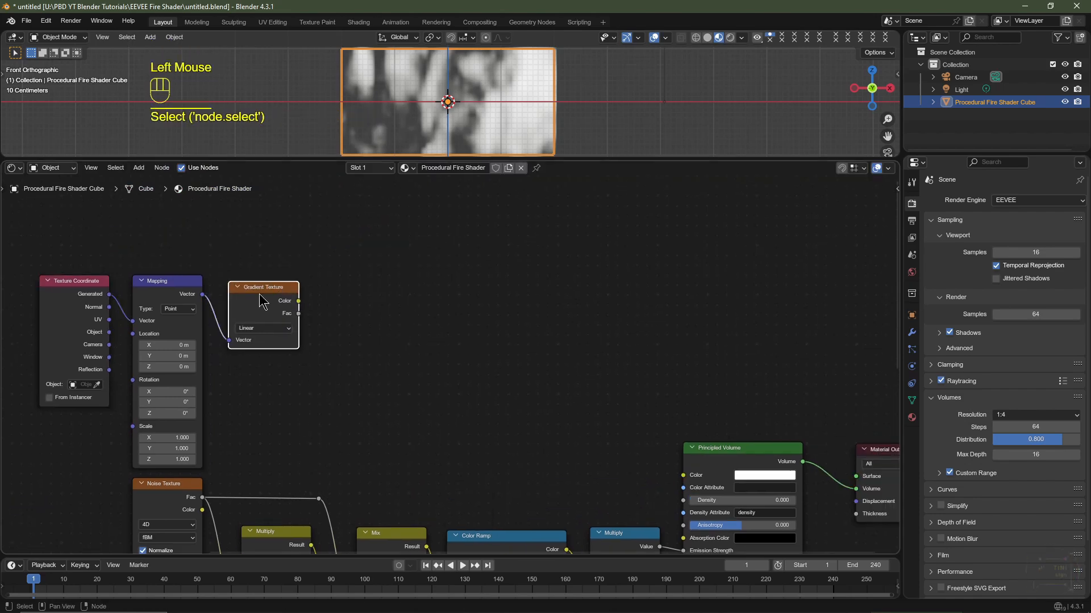
pyautogui.keyDown('ctrl'); pyautogui.keyDown('shift'); pyautogui.click(261, 301); pyautogui.keyUp('shift'); pyautogui.keyUp('ctrl')
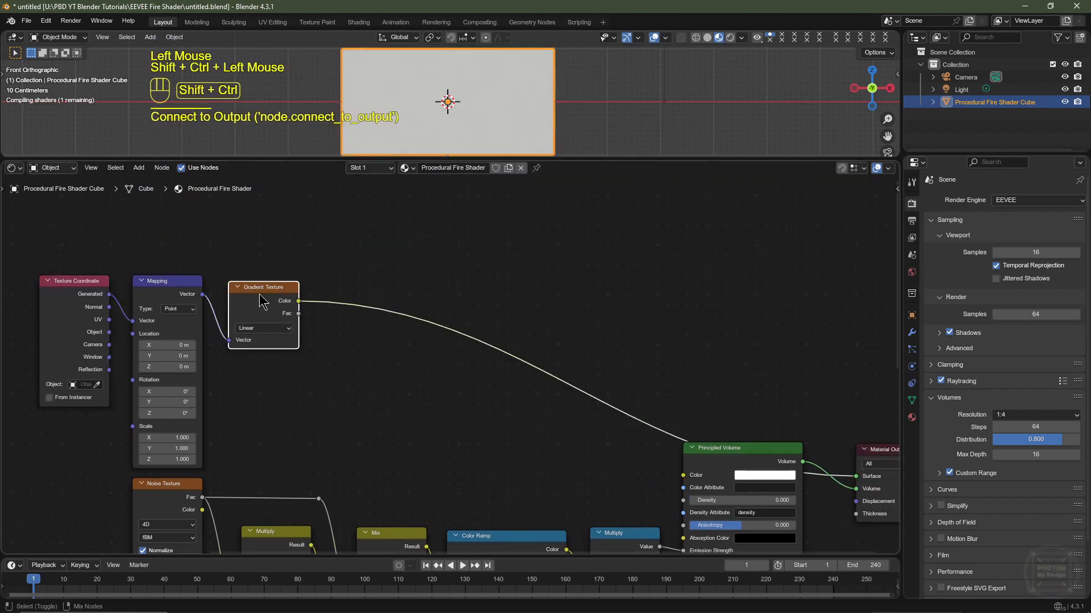
pyautogui.moveTo(673, 407); pyautogui.dragTo(621, 390, button='middle')
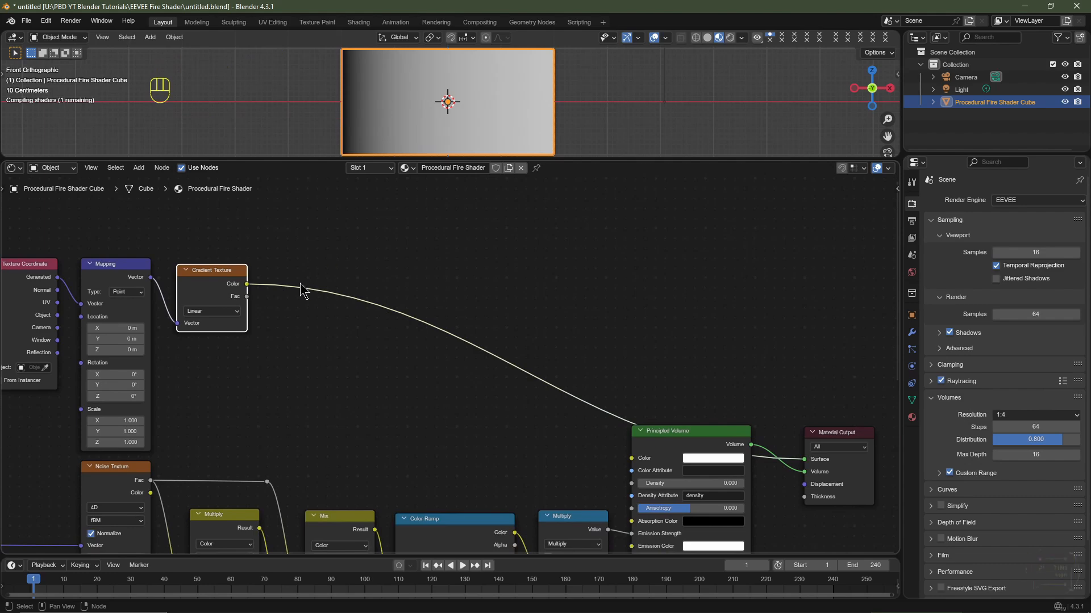
# - Set the gradient's Mapping node to a Y rotation of 90° and an X location of -0.1 m
pyautogui.scroll(1, 293, 284)
pyautogui.click(148, 403)
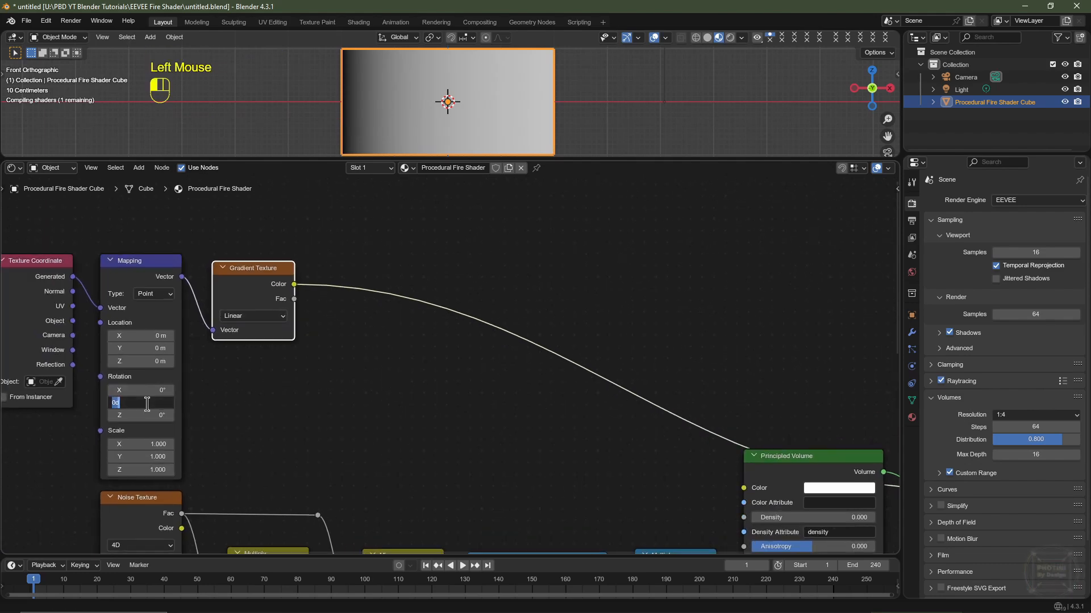
pyautogui.write('90')
pyautogui.press('Return')
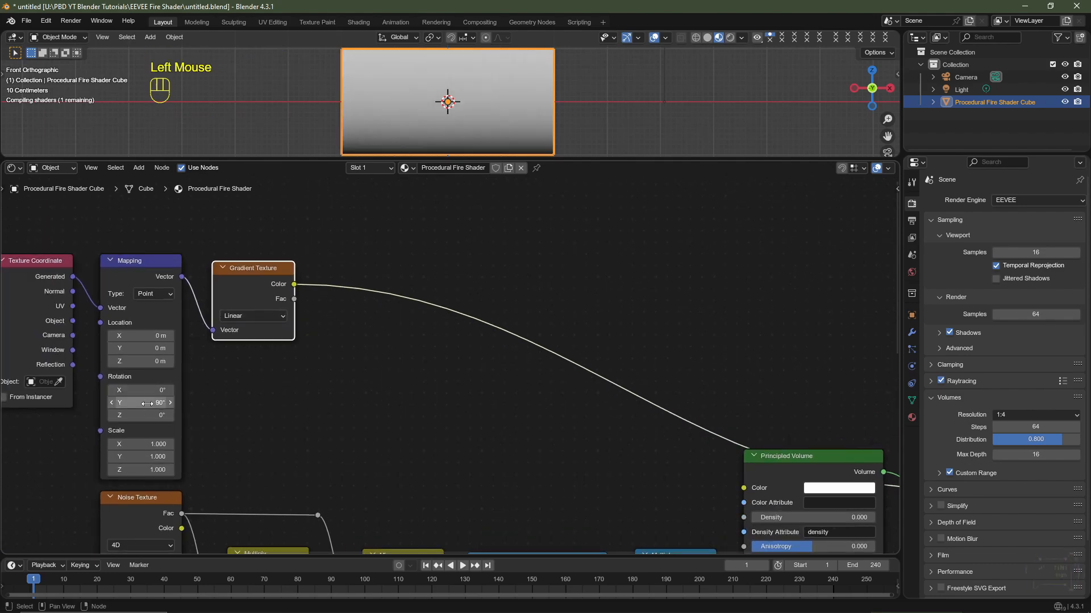
pyautogui.keyDown('shift'); pyautogui.click(233, 359); pyautogui.keyUp('shift')
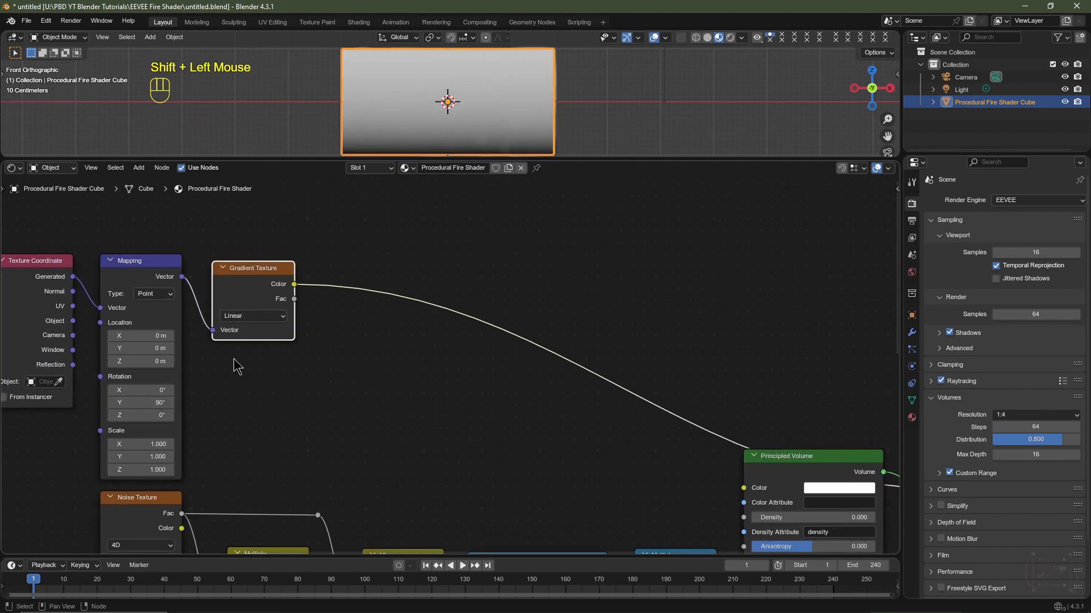
pyautogui.press('BackSpace')
pyautogui.press('BackSpace')
pyautogui.click(144, 336)
pyautogui.write('-')
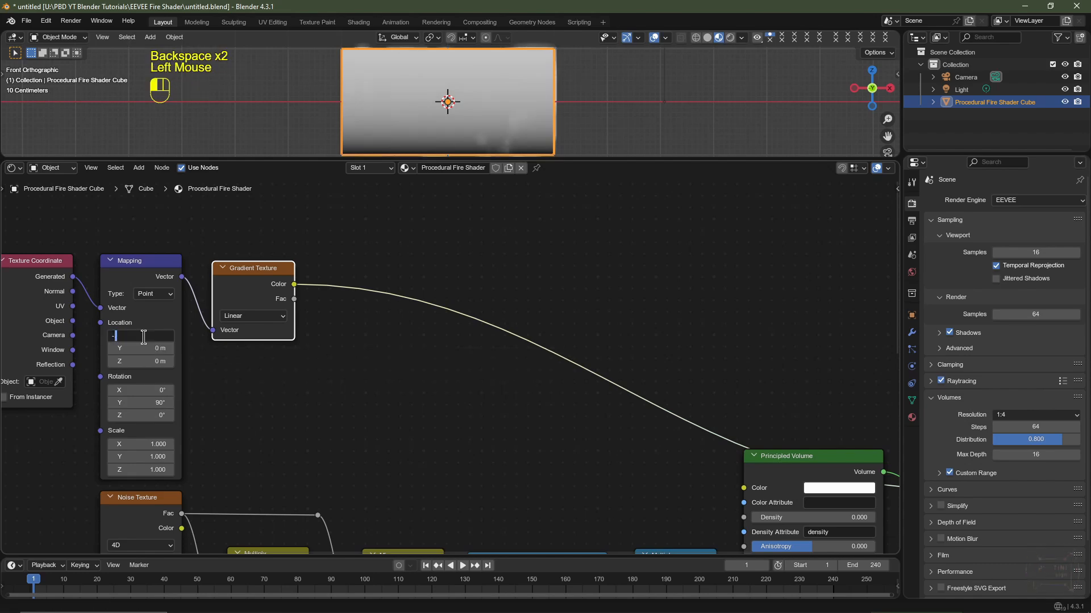
pyautogui.write('0.1')
pyautogui.press('Return')
# - Insert a Color Ramp node on the link after the Gradient Texture's Color output
pyautogui.scroll(-2, 438, 361)
pyautogui.hotkey('shift', 'a')
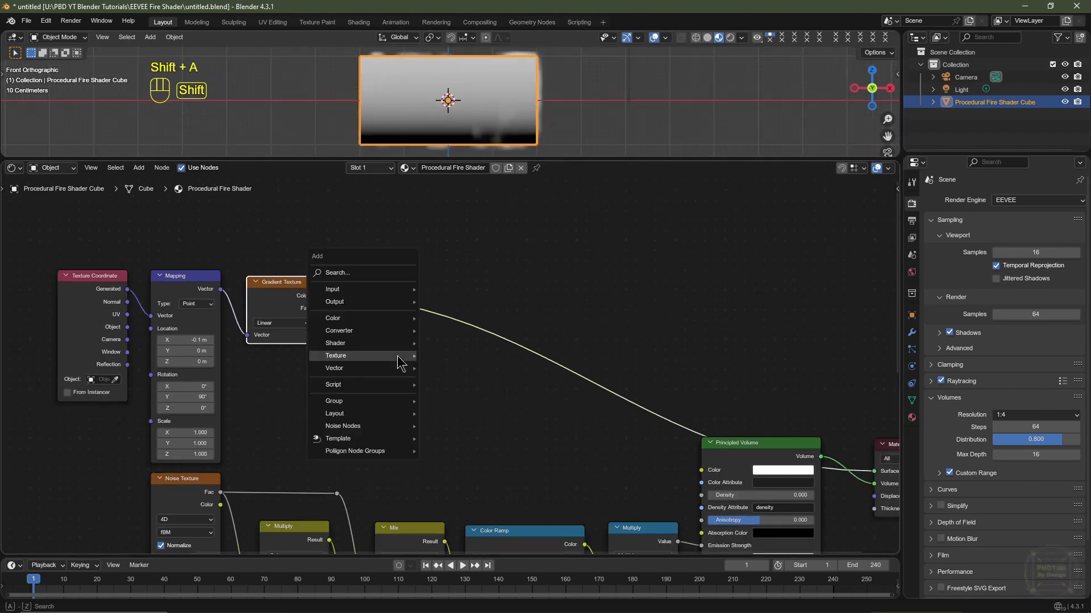
pyautogui.moveTo(400, 333)
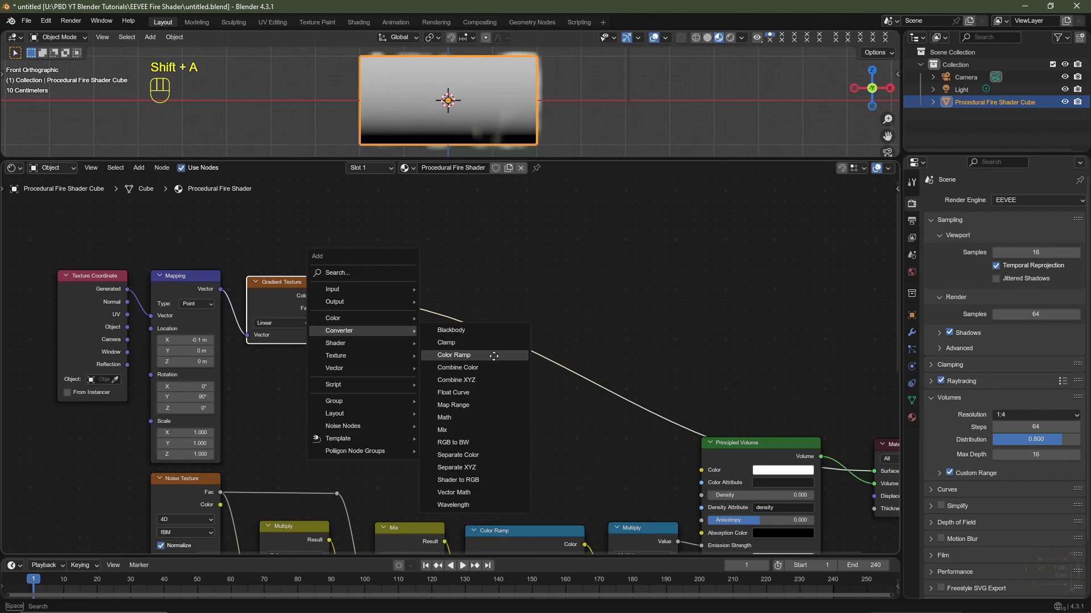
pyautogui.click(493, 356)
pyautogui.click(360, 338)
pyautogui.moveTo(361, 338); pyautogui.dragTo(343, 371, button='middle')
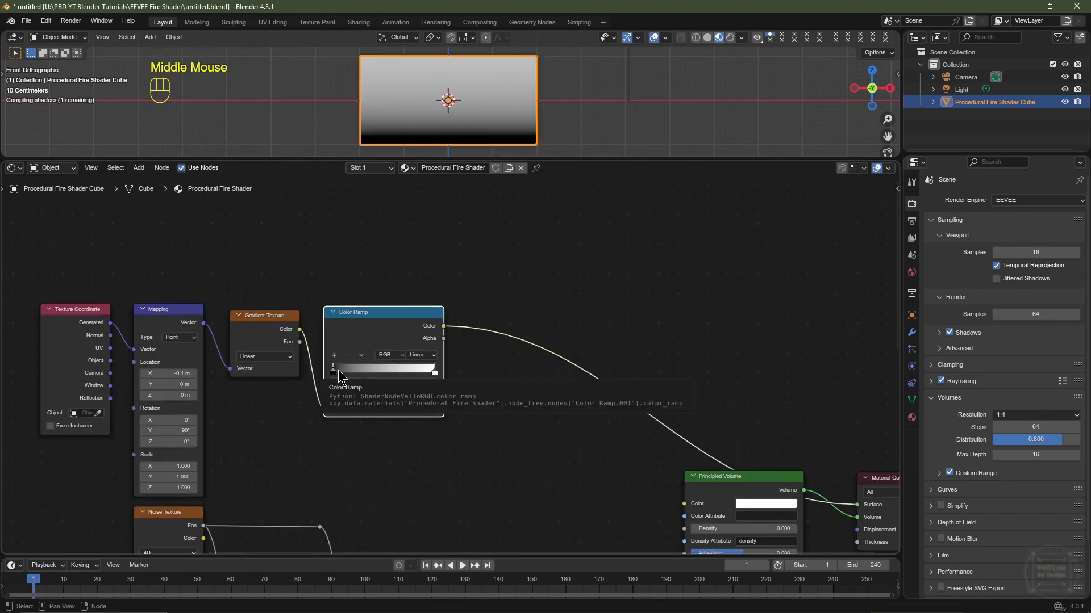
# - Set the gradient's Color Ramp interpolation to B-Spline and flip the ramp
pyautogui.scroll(2, 446, 364)
pyautogui.click(419, 358)
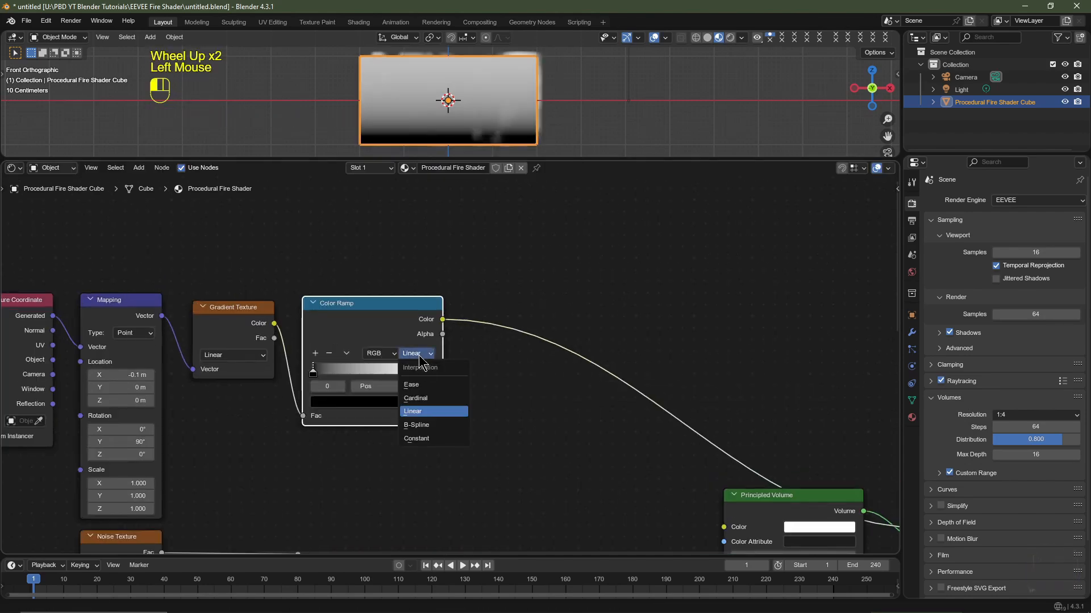
pyautogui.click(417, 425)
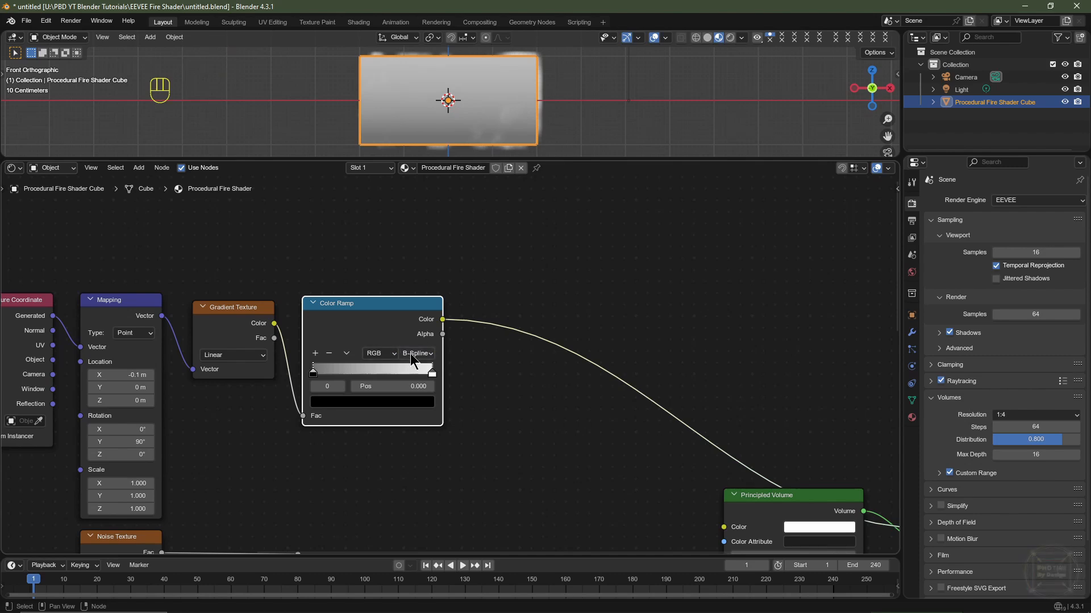
pyautogui.click(347, 353)
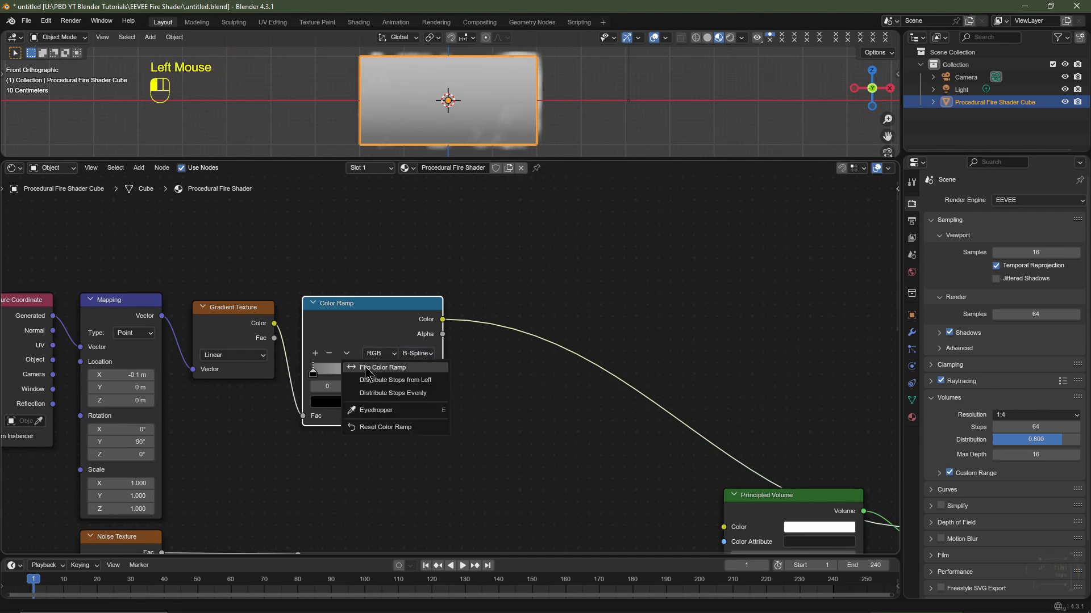
pyautogui.click(367, 368)
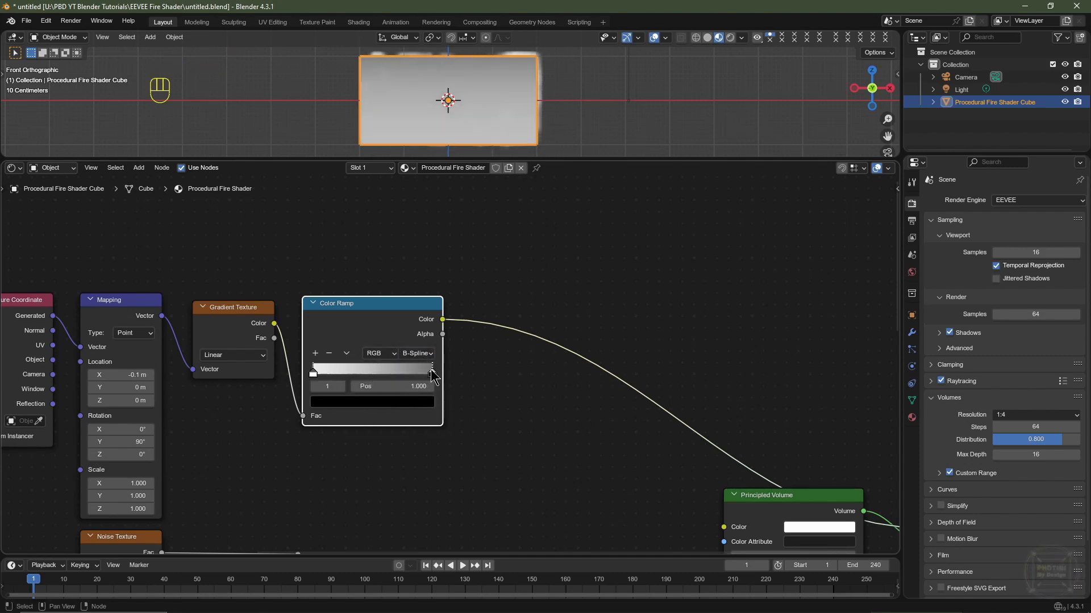
# - Move the white stop of the gradient's Color Ramp slightly inward and the black stop to position 0.374
pyautogui.moveTo(431, 371); pyautogui.dragTo(372, 376)
pyautogui.scroll(2, 372, 376)
pyautogui.moveTo(317, 369); pyautogui.dragTo(251, 329, button='middle')
pyautogui.moveTo(250, 329); pyautogui.dragTo(275, 336)
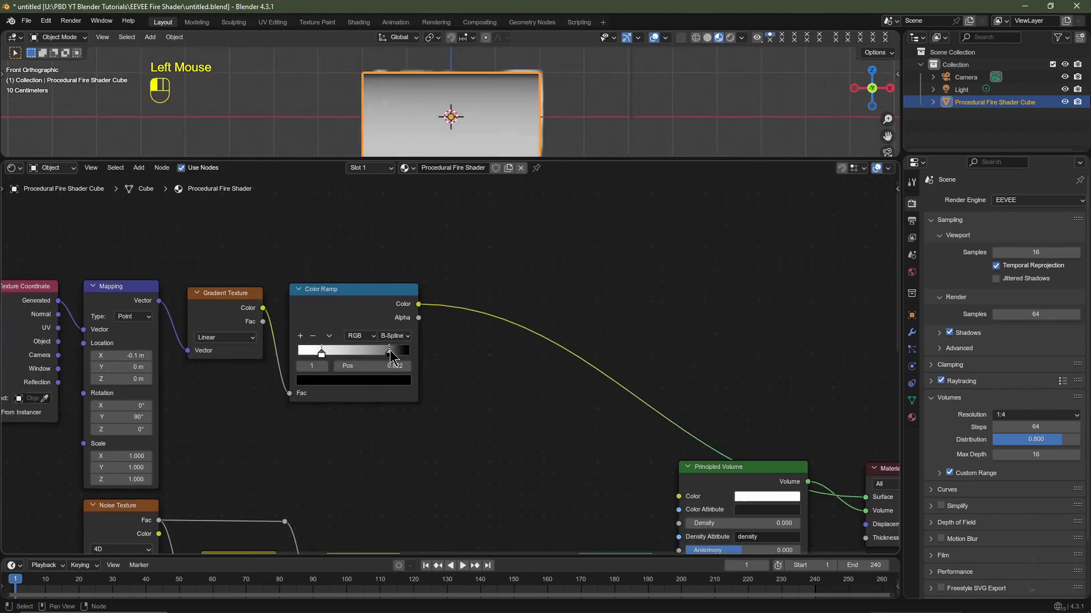
pyautogui.moveTo(391, 353); pyautogui.dragTo(338, 355)
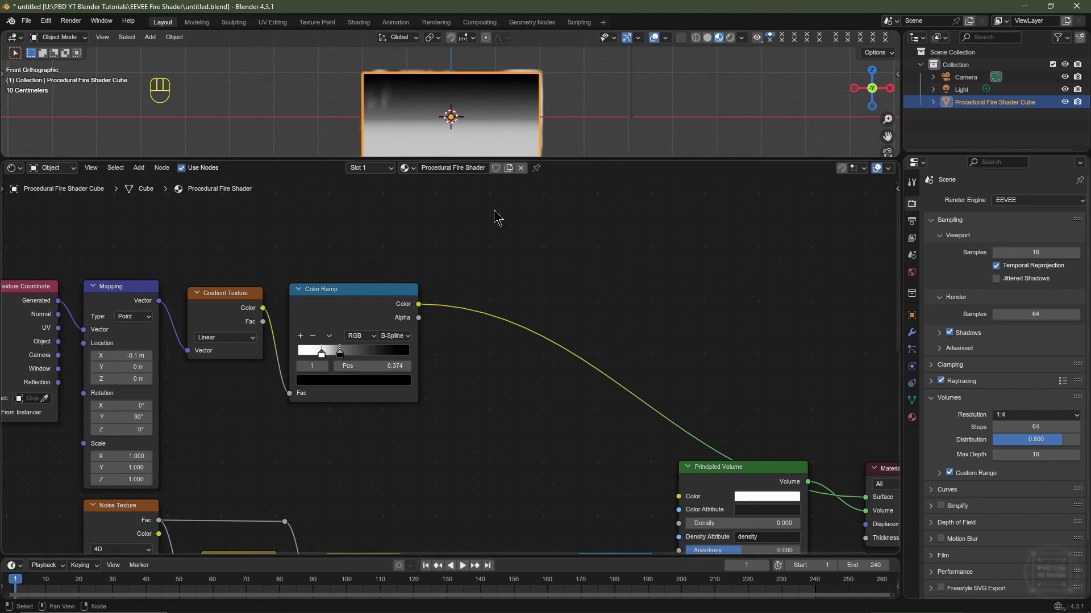
# - Add a new Noise Texture node in the empty space above the gradient's Mapping node
pyautogui.moveTo(494, 214); pyautogui.dragTo(739, 240, button='middle')
pyautogui.moveTo(397, 287); pyautogui.dragTo(280, 341, button='middle')
pyautogui.hotkey('shift', 'a')
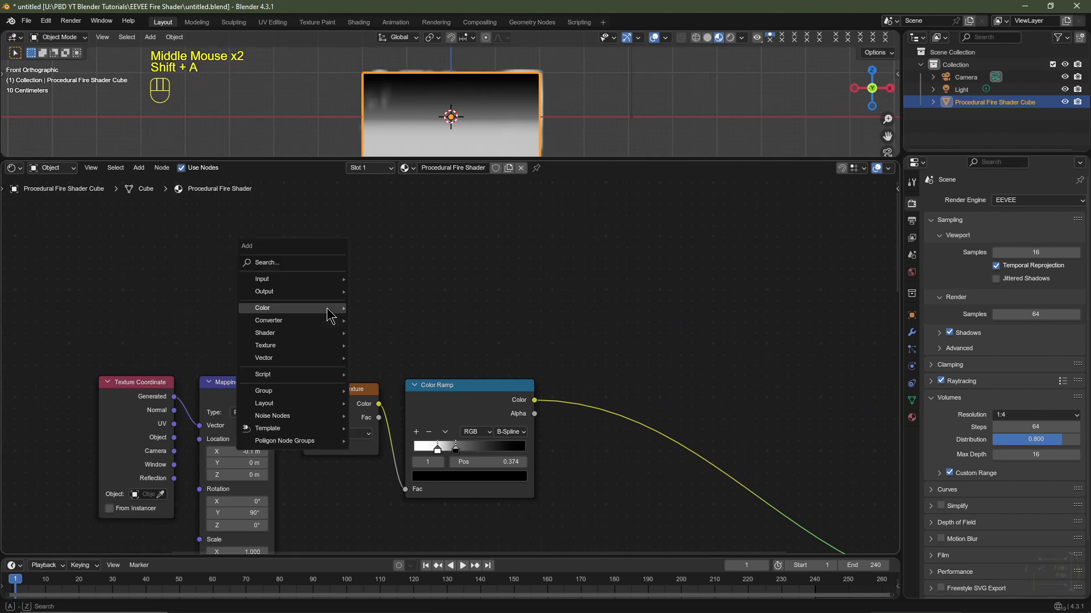
pyautogui.moveTo(301, 347)
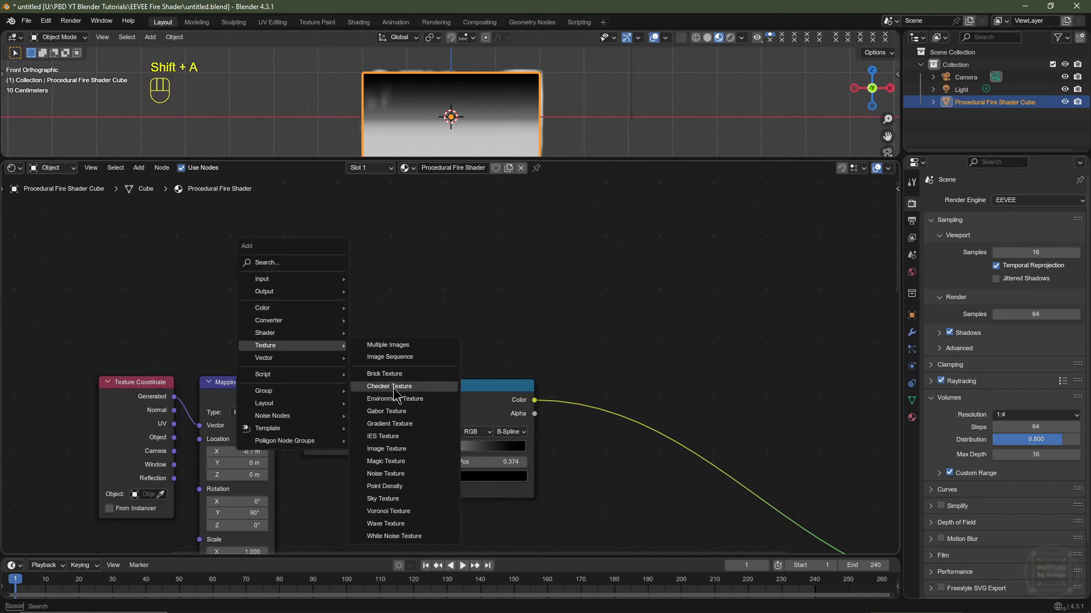
pyautogui.click(391, 475)
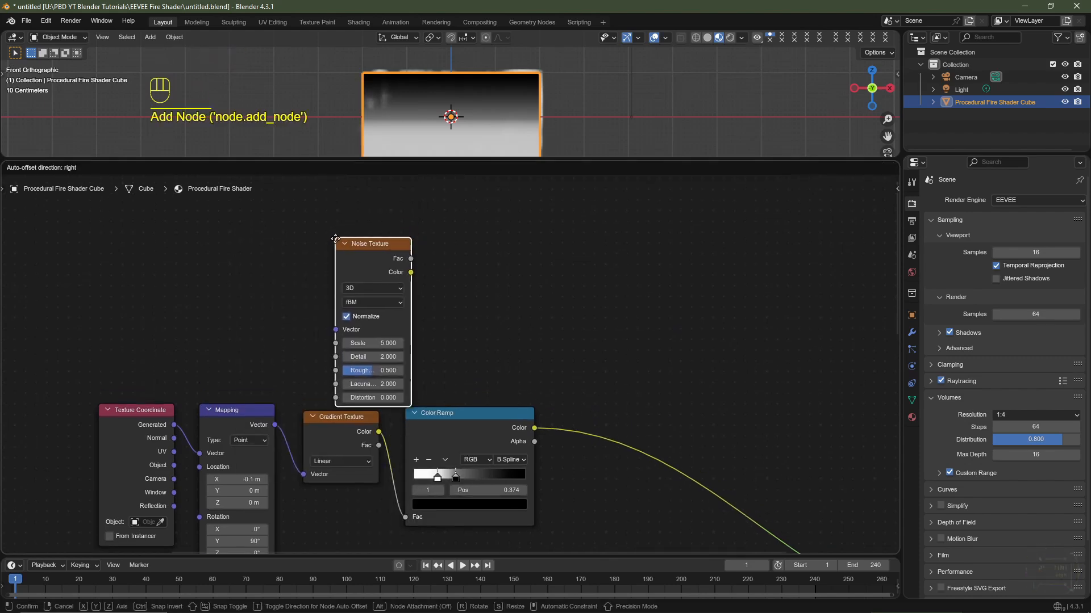
pyautogui.click(260, 254)
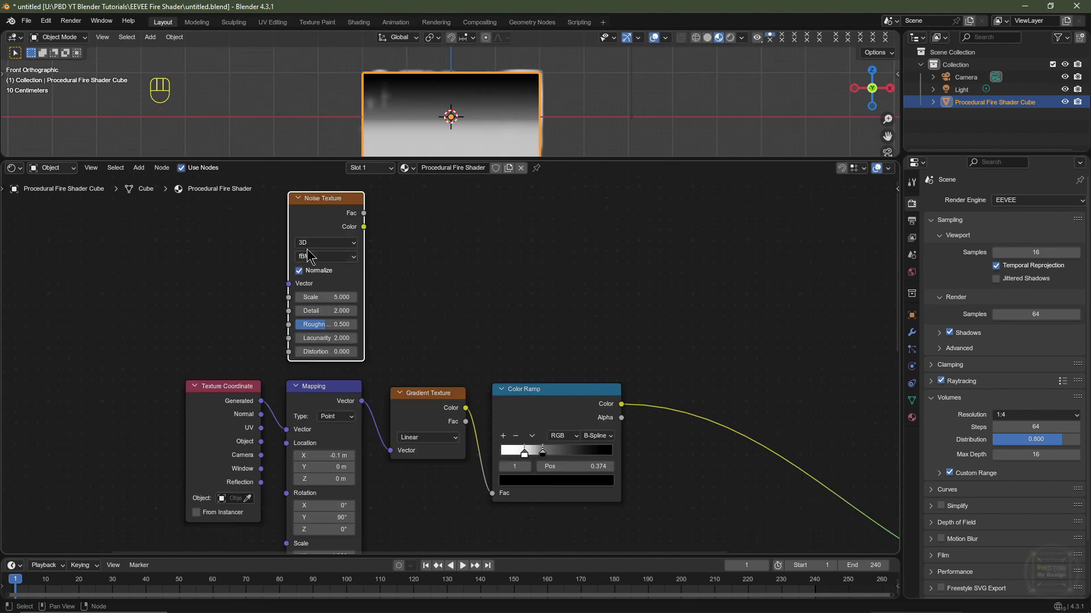
# - Link the reroute after the lower Mapping node to the new Noise Texture's Vector input
pyautogui.scroll(-3, 305, 245)
pyautogui.moveTo(280, 360); pyautogui.dragTo(322, 296, button='middle')
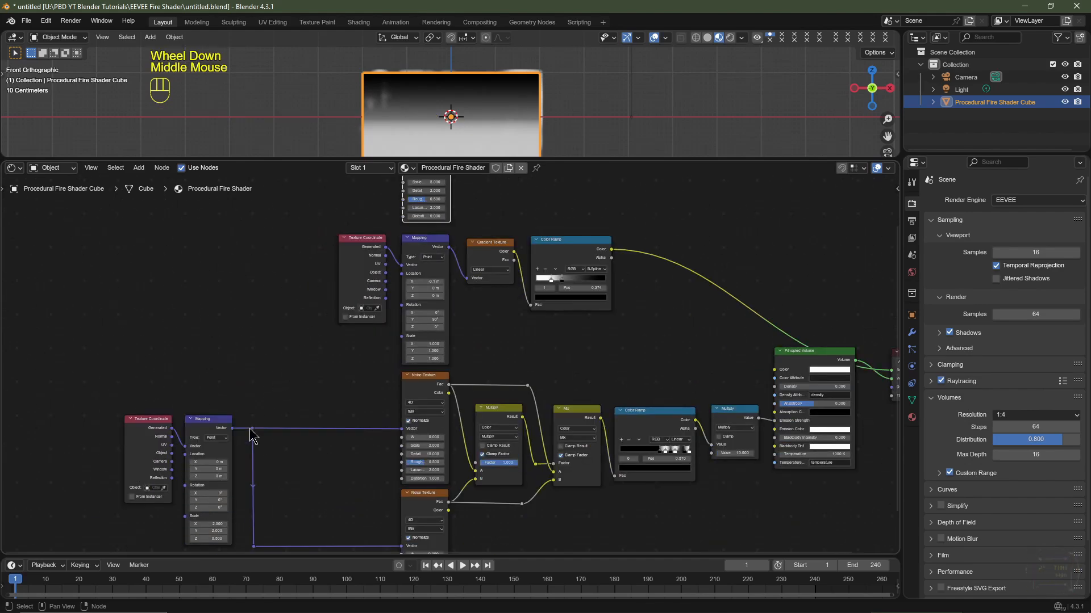
pyautogui.moveTo(252, 428); pyautogui.dragTo(256, 420)
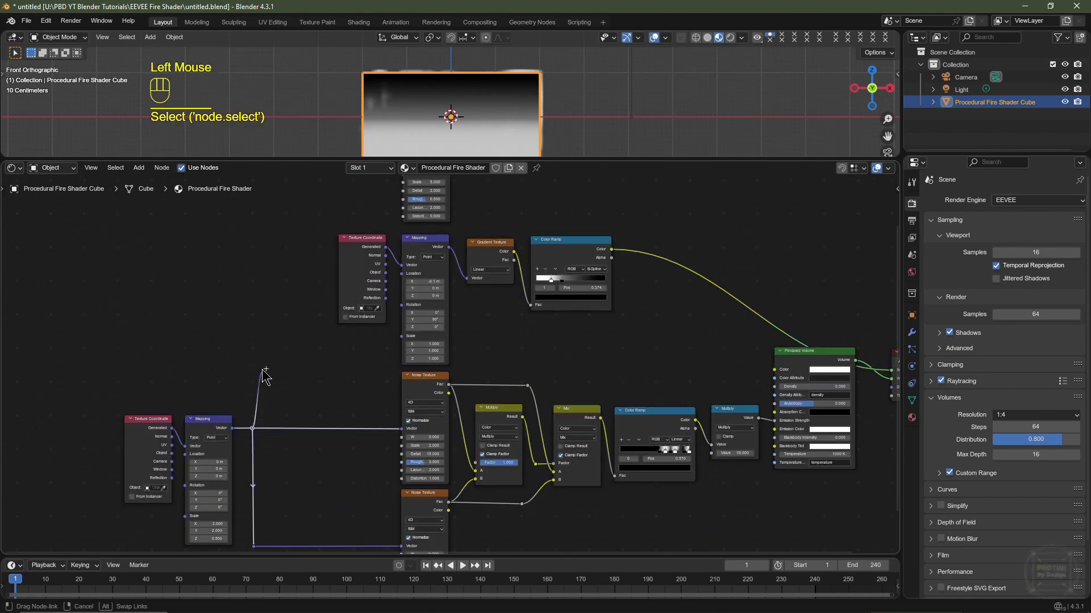
pyautogui.moveTo(265, 375); pyautogui.dragTo(403, 252)
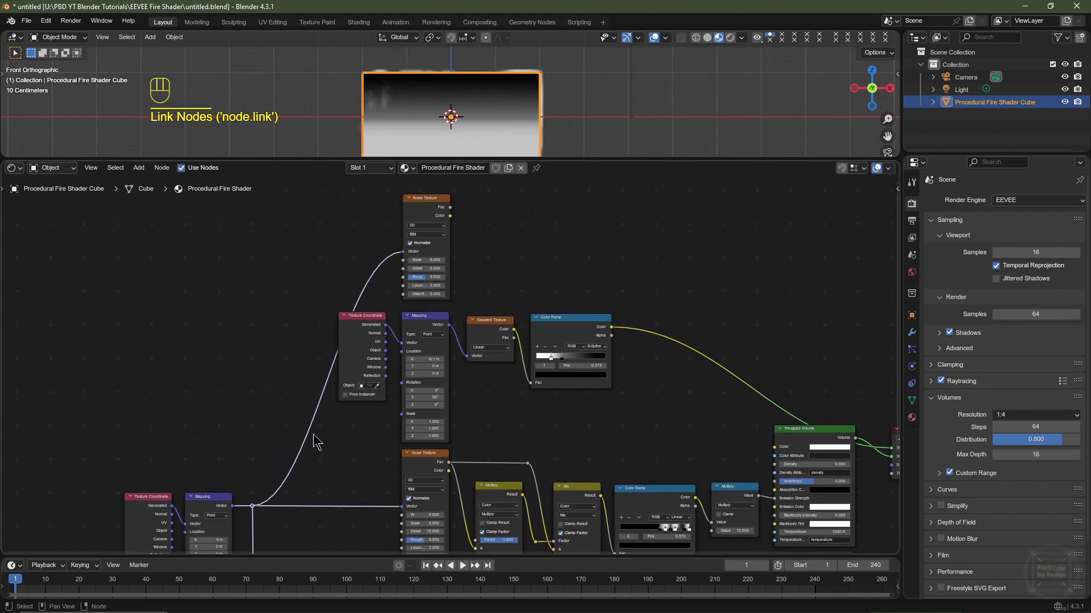
# - Add a reroute on the new vector link and place it above the existing reroute, level with the upper Noise Texture's Vector input
pyautogui.keyDown('shift'); pyautogui.moveTo(282, 398); pyautogui.dragTo(279, 393, button='right'); pyautogui.keyUp('shift')
pyautogui.keyDown('shift'); pyautogui.moveTo(339, 448); pyautogui.dragTo(342, 451, button='right'); pyautogui.keyUp('shift')
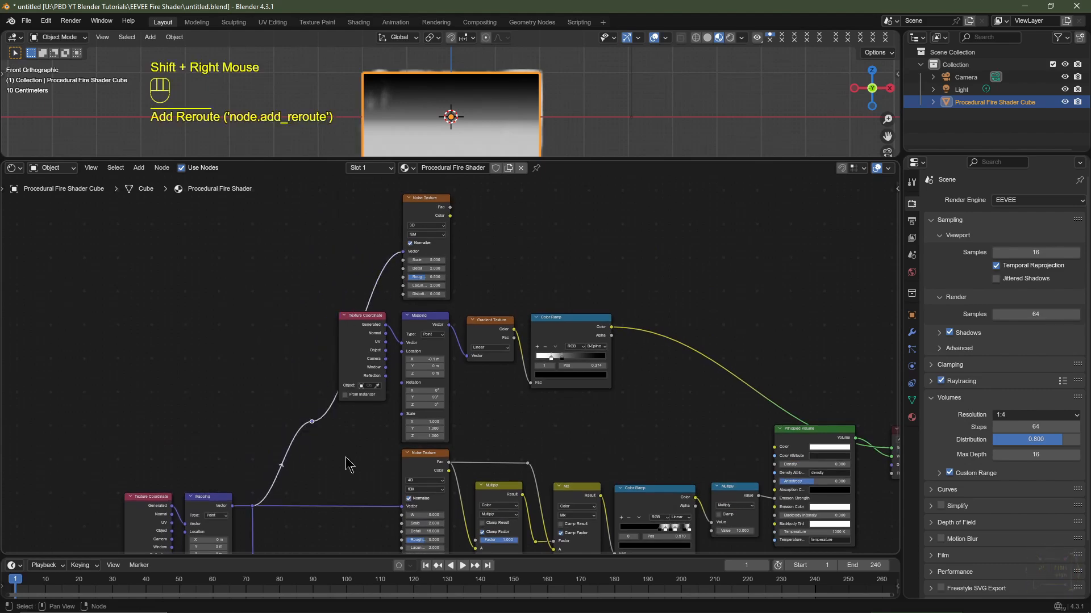
pyautogui.press('g')
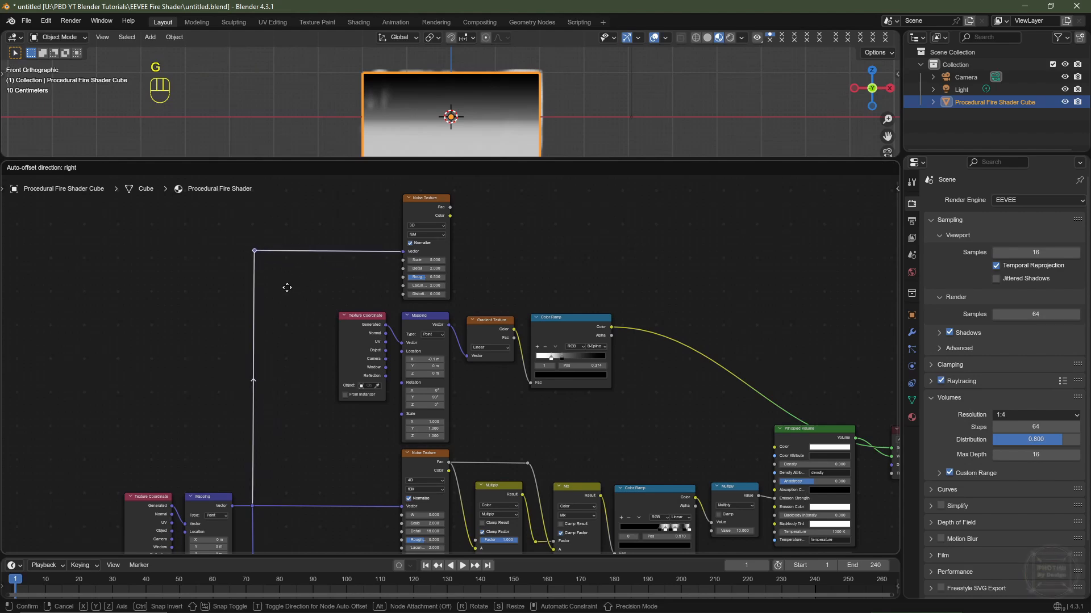
pyautogui.click(284, 292)
# - Set the upper Noise Texture's dimensions to 4D
pyautogui.moveTo(486, 255); pyautogui.dragTo(408, 332, button='middle')
pyautogui.scroll(2, 451, 369)
pyautogui.click(269, 258)
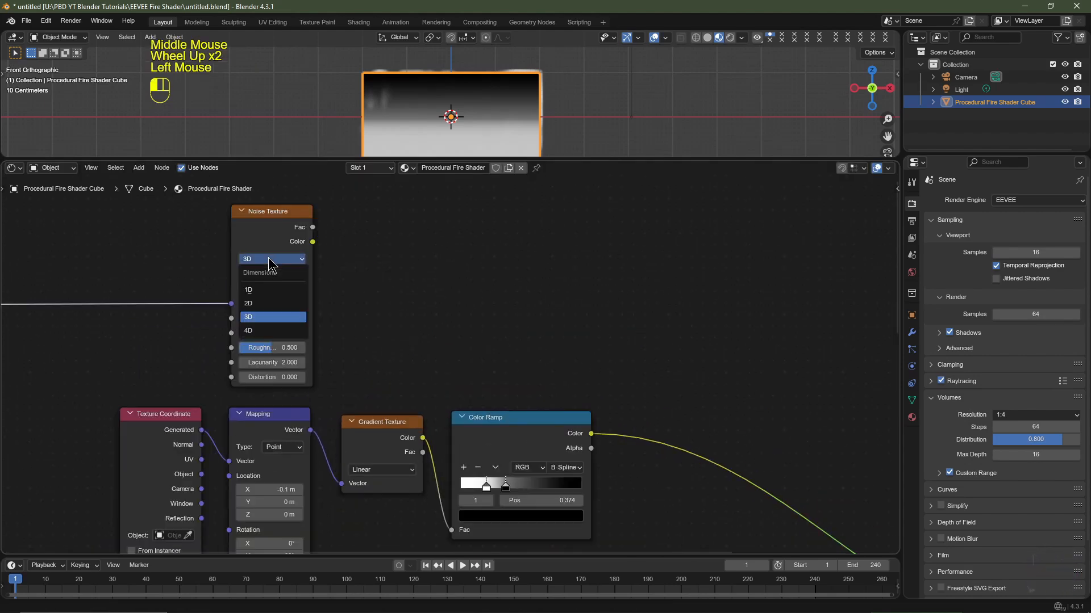
pyautogui.click(264, 330)
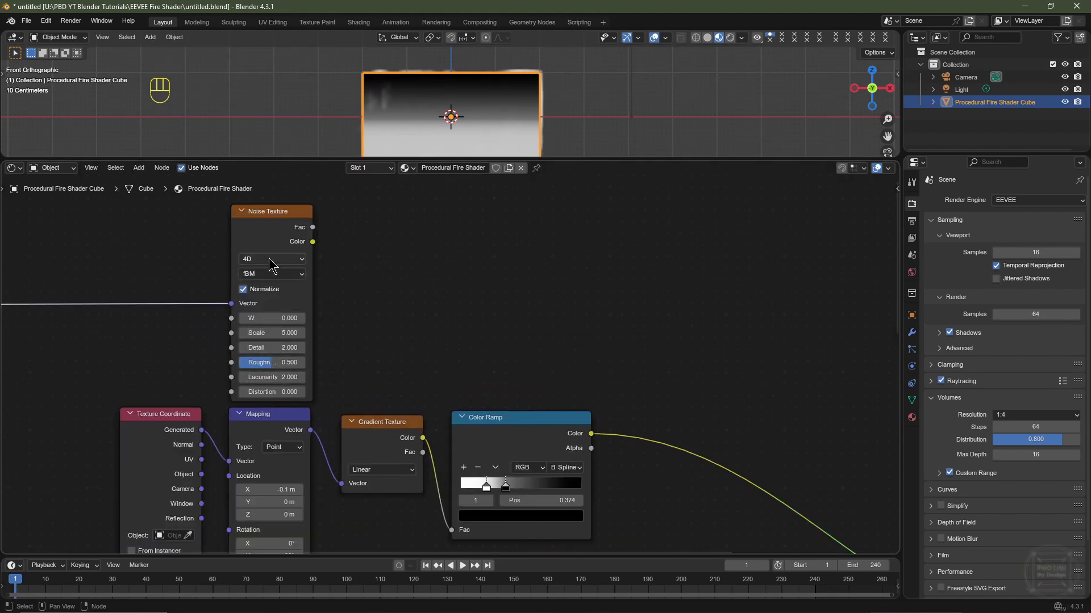
# - Add a Mix Color node, linking the gradient's Color Ramp to input B and the upper Noise Texture's Fac to input A
pyautogui.scroll(-3, 332, 322)
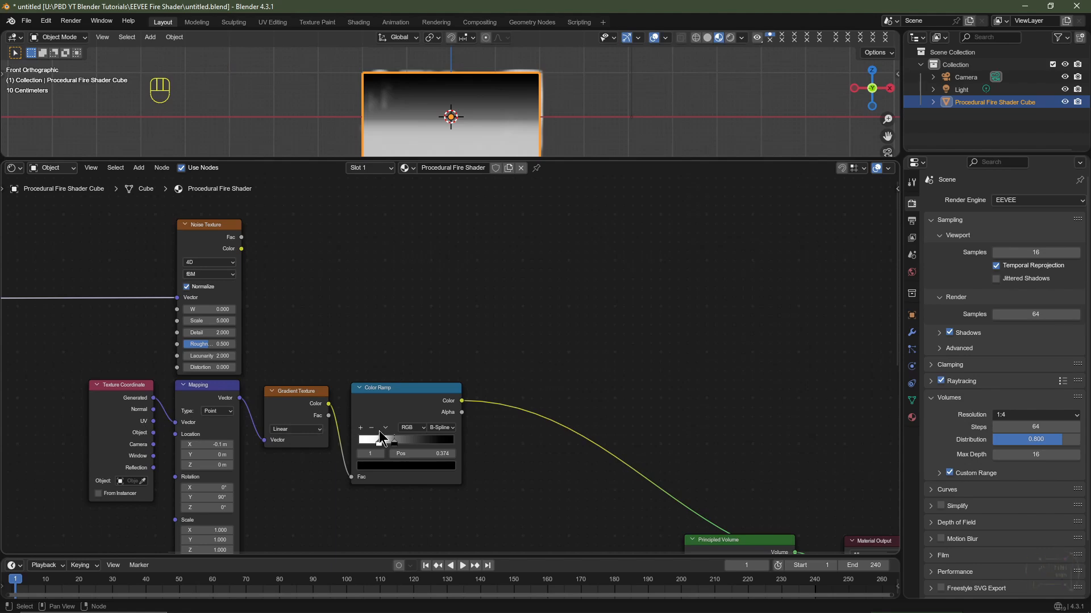
pyautogui.moveTo(379, 439); pyautogui.dragTo(246, 443, button='middle')
pyautogui.hotkey('shift', 'a')
pyautogui.moveTo(380, 394)
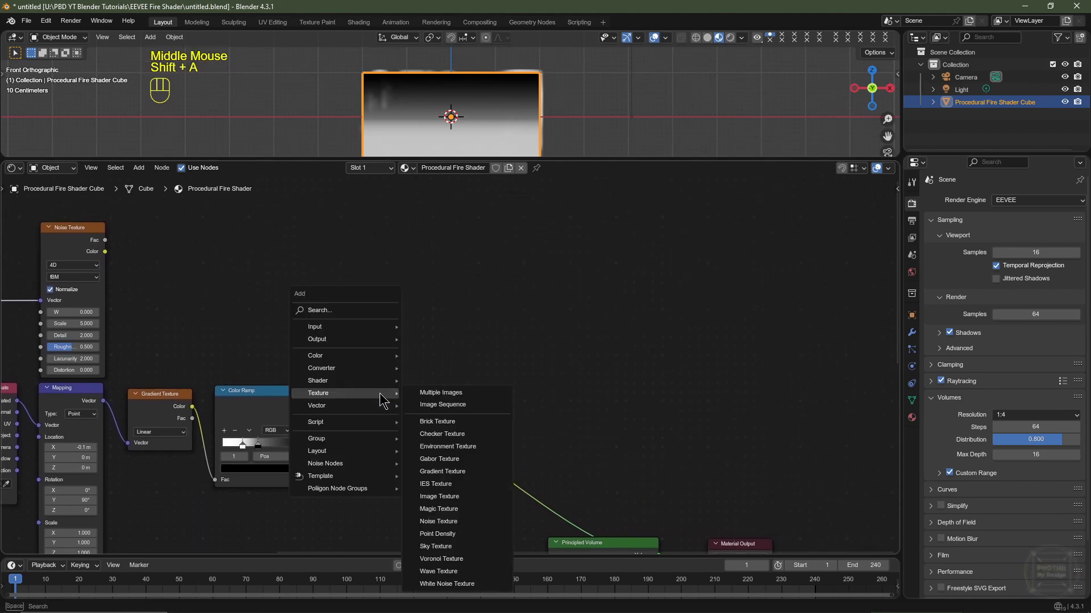
pyautogui.moveTo(377, 356)
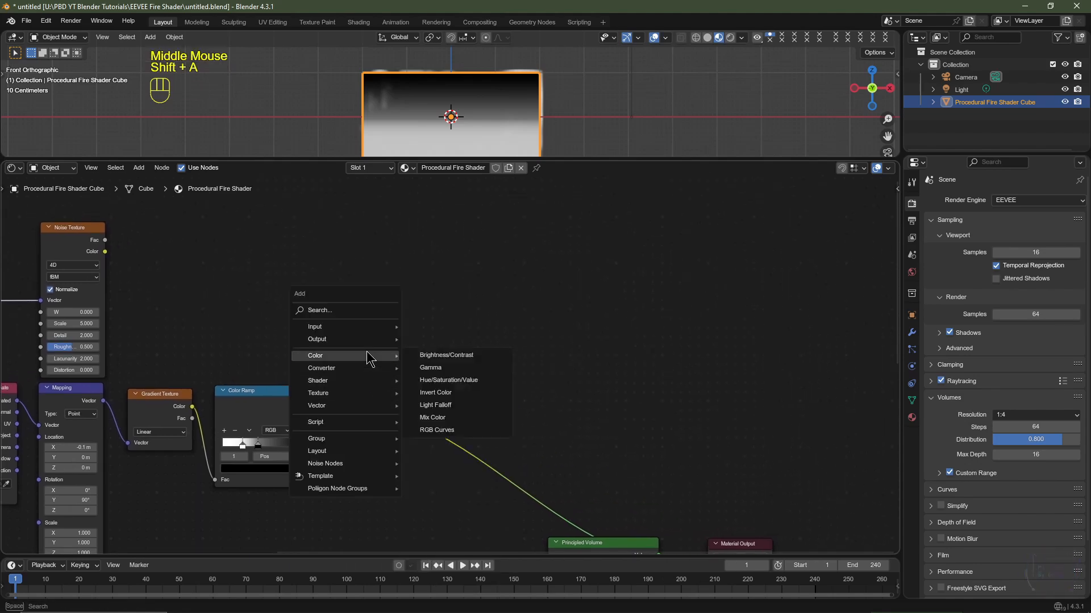
pyautogui.click(449, 418)
pyautogui.click(449, 423)
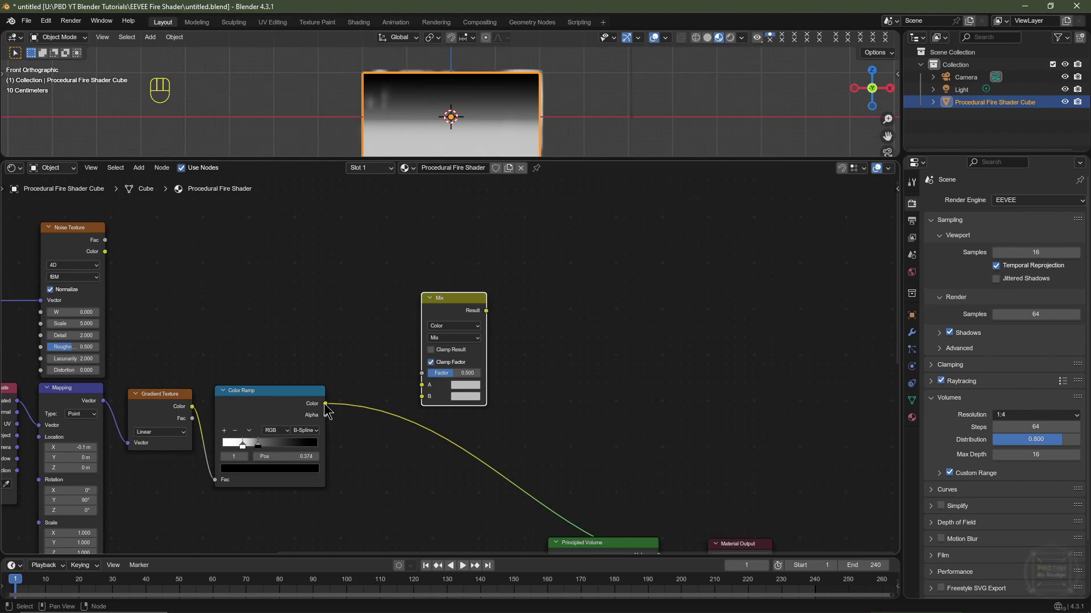
pyautogui.moveTo(325, 404); pyautogui.dragTo(422, 404)
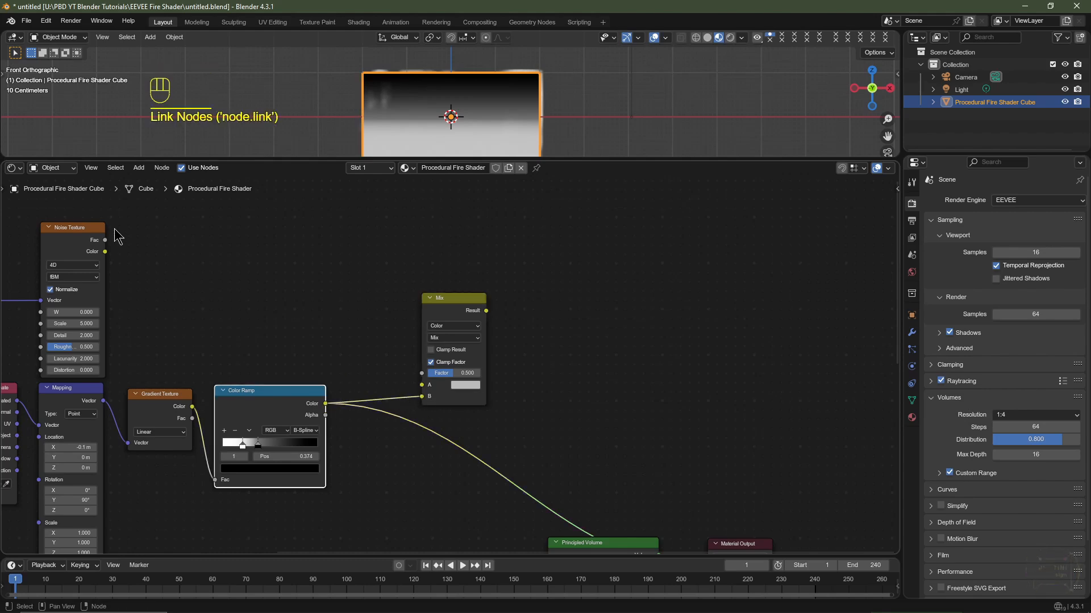
pyautogui.moveTo(105, 251); pyautogui.dragTo(448, 348)
# - Set the new Mix node to Linear Light with Factor 1.000 and Clamp Result enabled, and preview its result on the cube
pyautogui.click(447, 338)
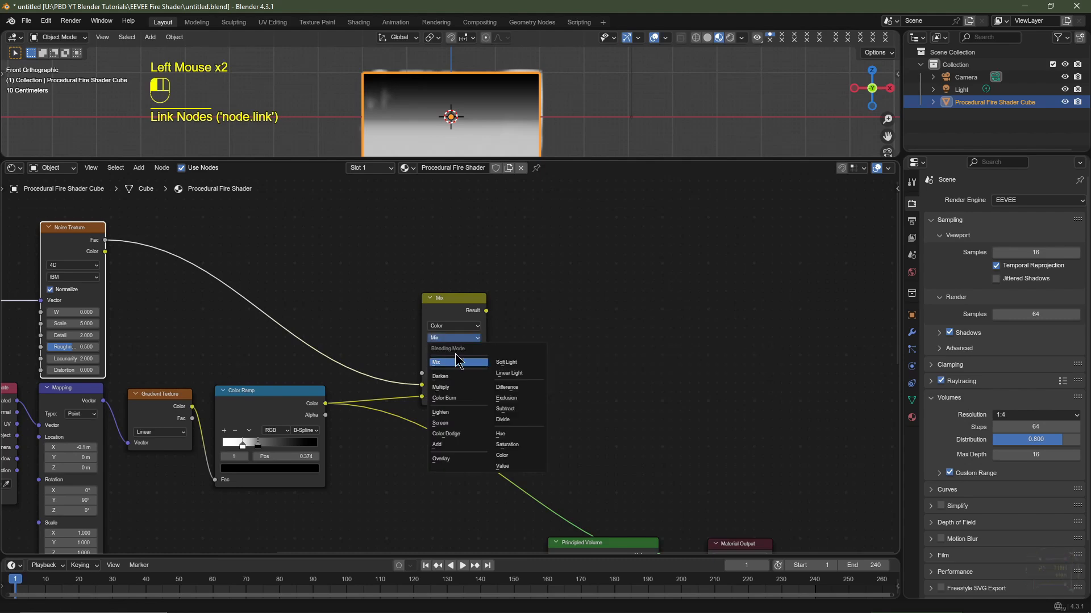
pyautogui.click(509, 374)
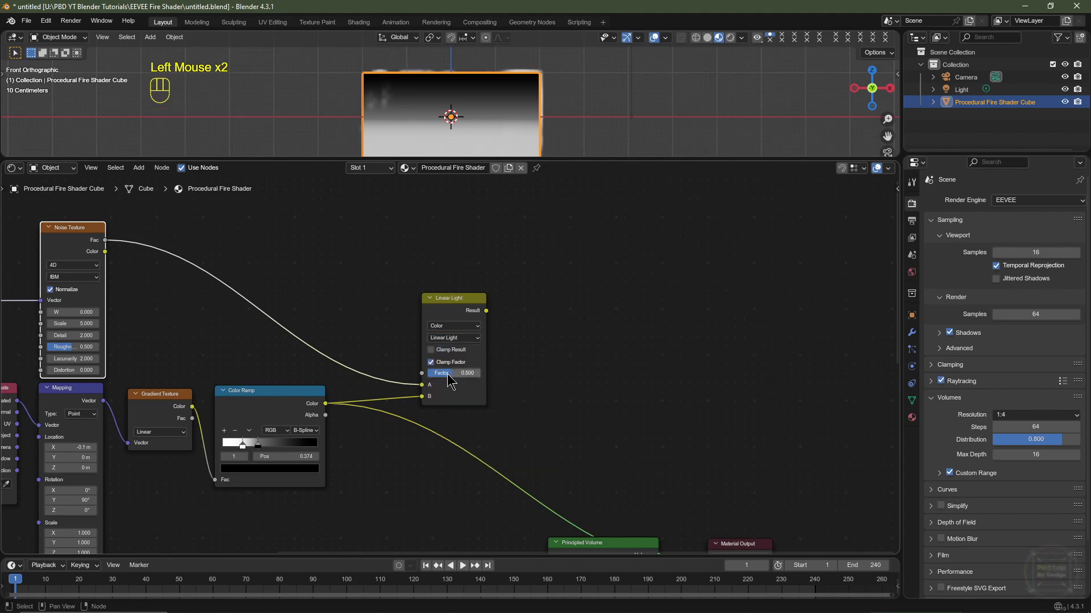
pyautogui.click(449, 374)
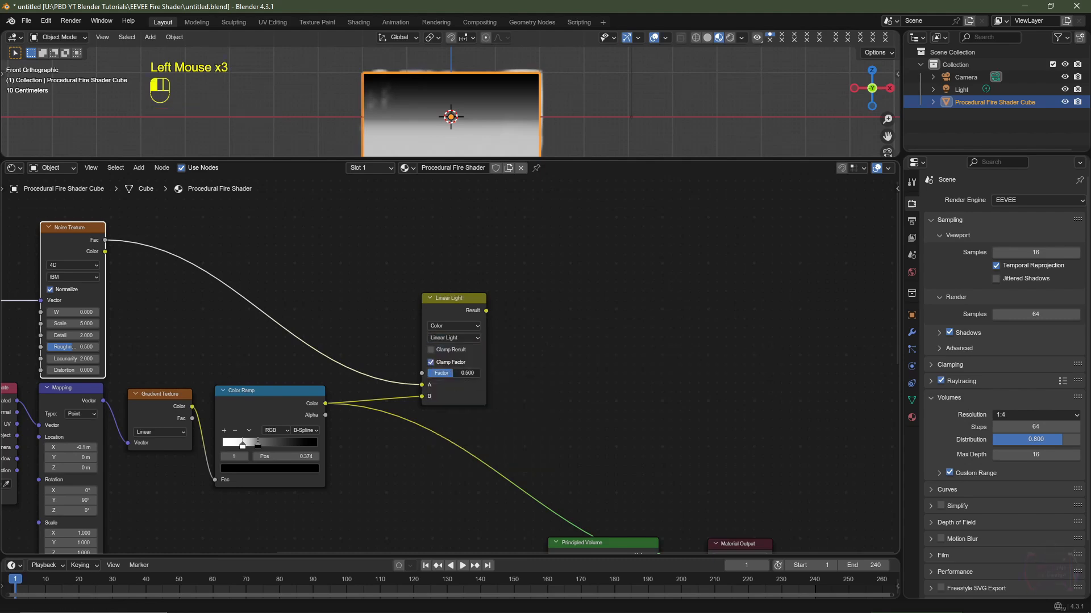
pyautogui.click(431, 350)
pyautogui.keyDown('ctrl'); pyautogui.scroll(-1, 409, 341); pyautogui.keyUp('ctrl')
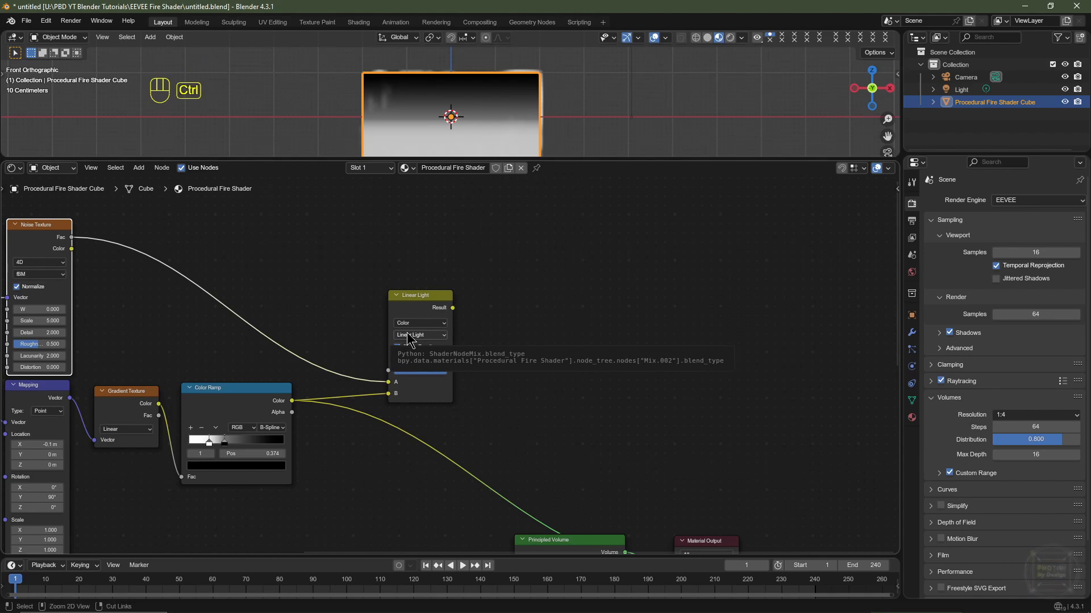
pyautogui.keyDown('ctrl'); pyautogui.keyDown('shift'); pyautogui.click(413, 303); pyautogui.keyUp('shift'); pyautogui.keyUp('ctrl')
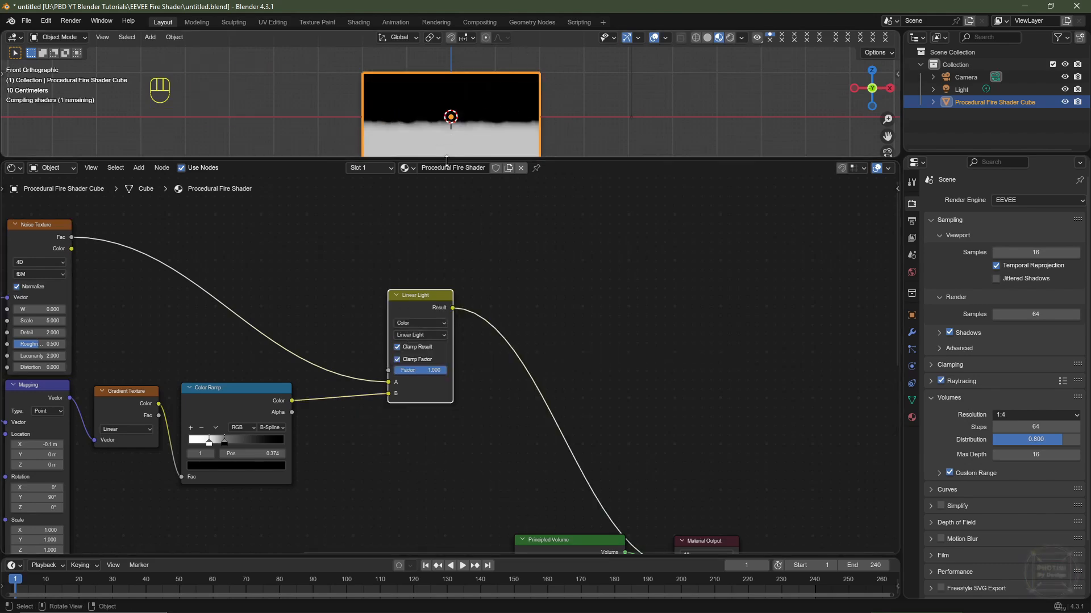
# - Insert a Color Ramp node on the link between the upper Noise Texture's Fac and the Linear Light node's input A
pyautogui.hotkey('shift', 'a')
pyautogui.moveTo(211, 307)
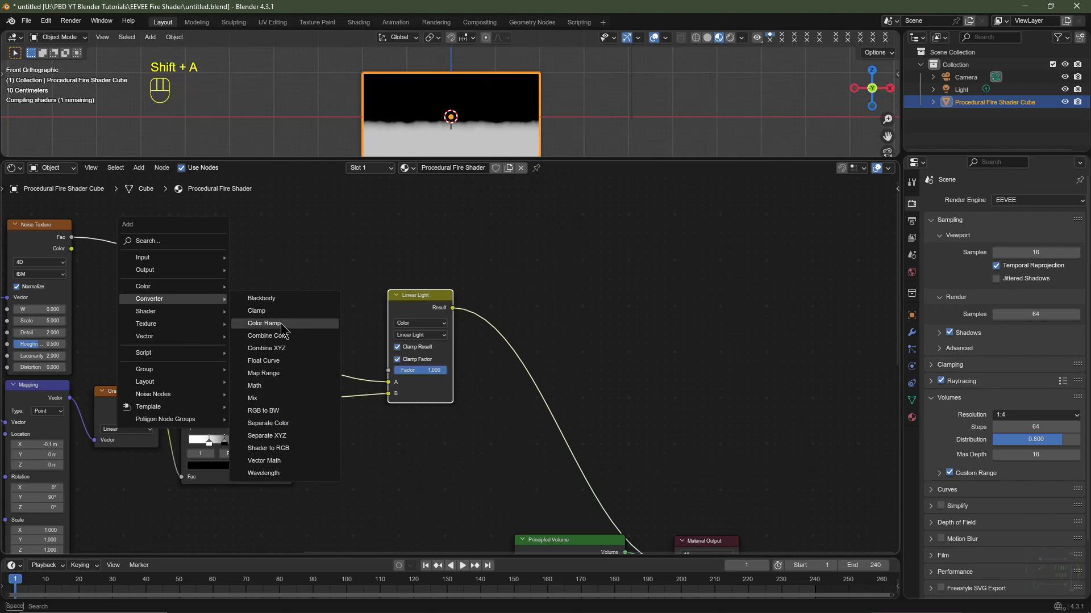
pyautogui.click(264, 323)
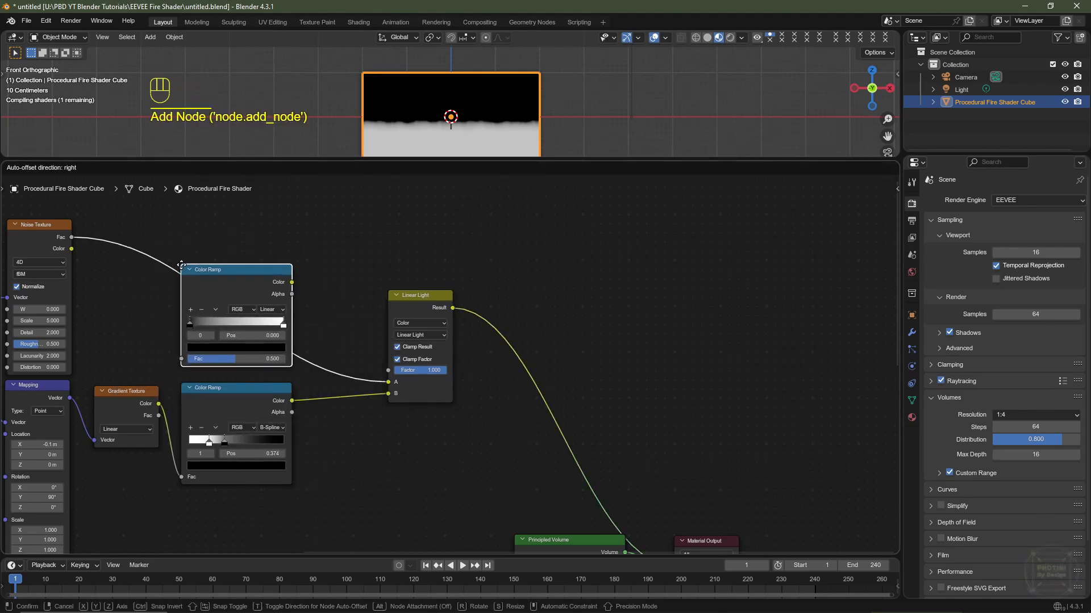
pyautogui.click(181, 267)
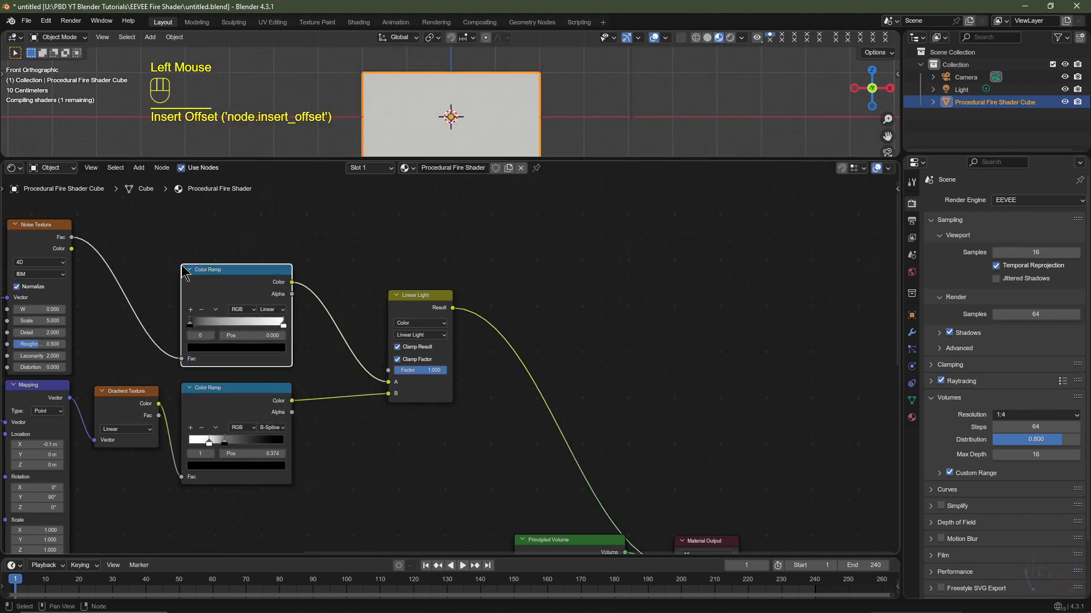
# - Flip the new Color Ramp and move its two stops closer together, placing the black stop at about 0.678
pyautogui.click(216, 311)
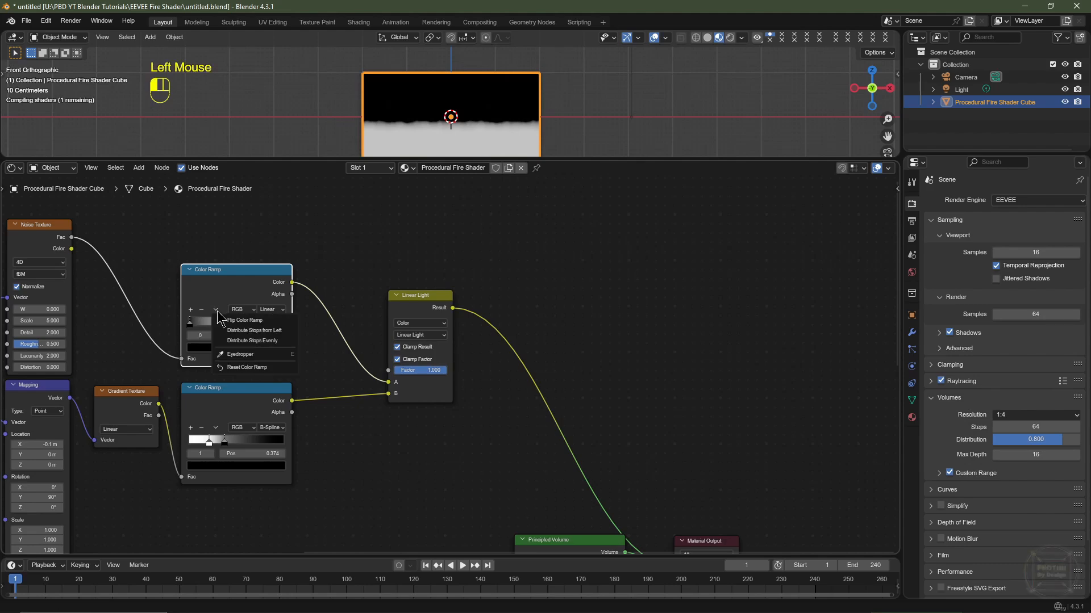
pyautogui.click(235, 321)
pyautogui.click(191, 323)
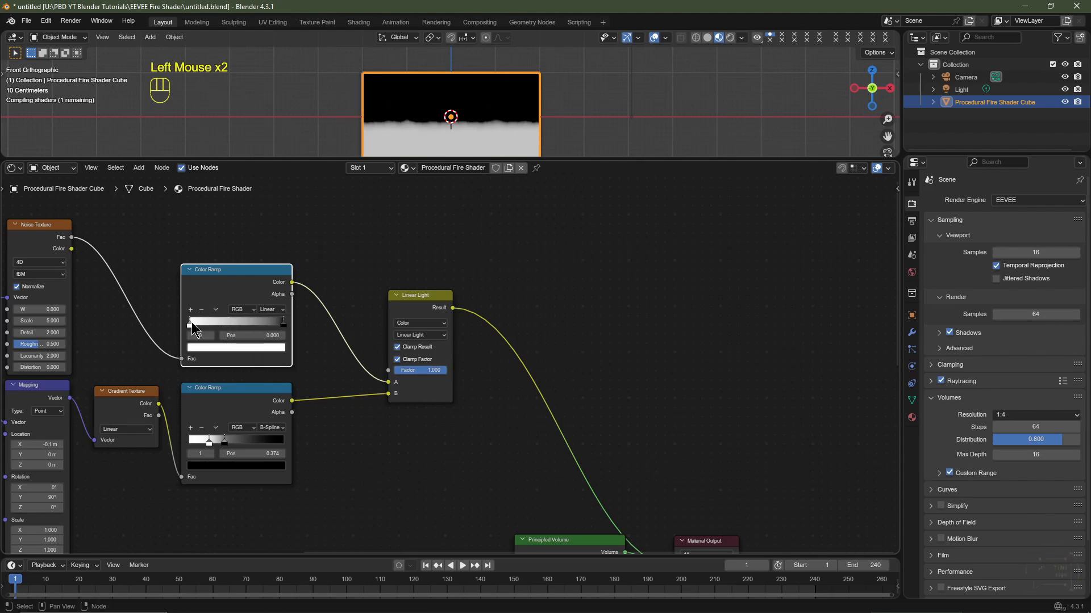
pyautogui.moveTo(191, 324); pyautogui.dragTo(260, 323)
pyautogui.moveTo(224, 323); pyautogui.dragTo(253, 324)
# - Move the Linear Light node close to its Color Ramps and shift the Multiply, Principled Volume and Material Output nodes farther away
pyautogui.click(422, 307)
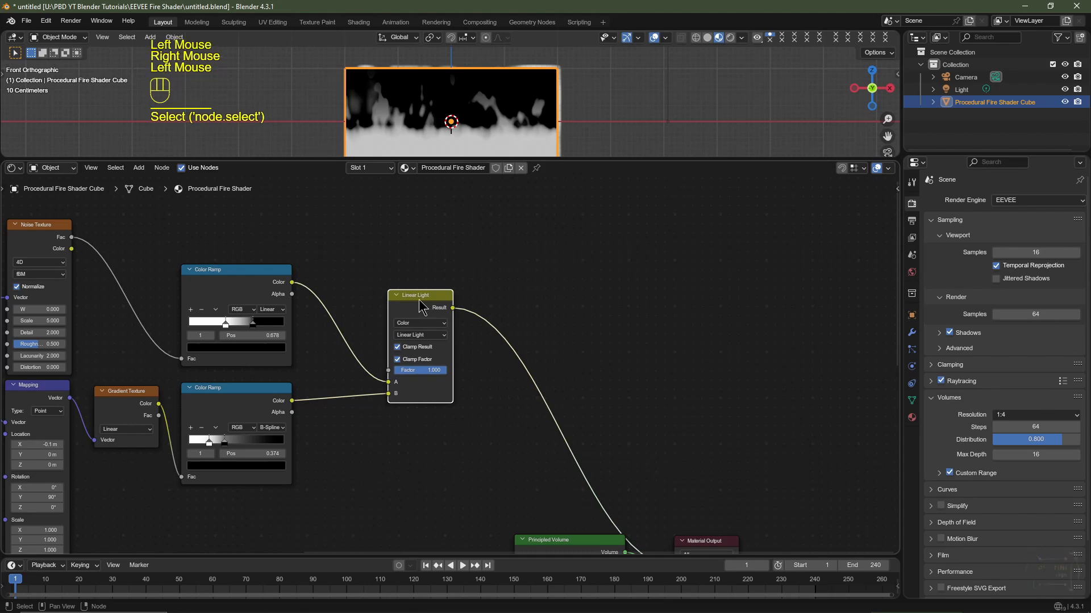
pyautogui.moveTo(421, 307); pyautogui.dragTo(350, 293)
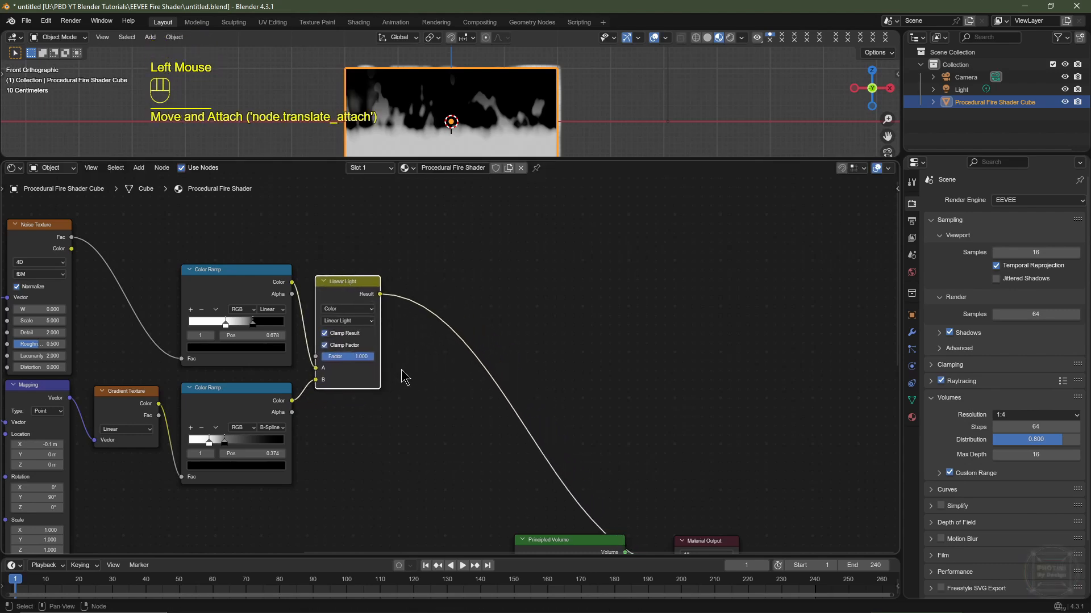
pyautogui.scroll(-2, 430, 448)
pyautogui.moveTo(430, 448); pyautogui.dragTo(334, 419, button='middle')
pyautogui.scroll(1, 365, 426)
pyautogui.moveTo(632, 314); pyautogui.dragTo(341, 520)
pyautogui.moveTo(378, 459); pyautogui.dragTo(483, 445)
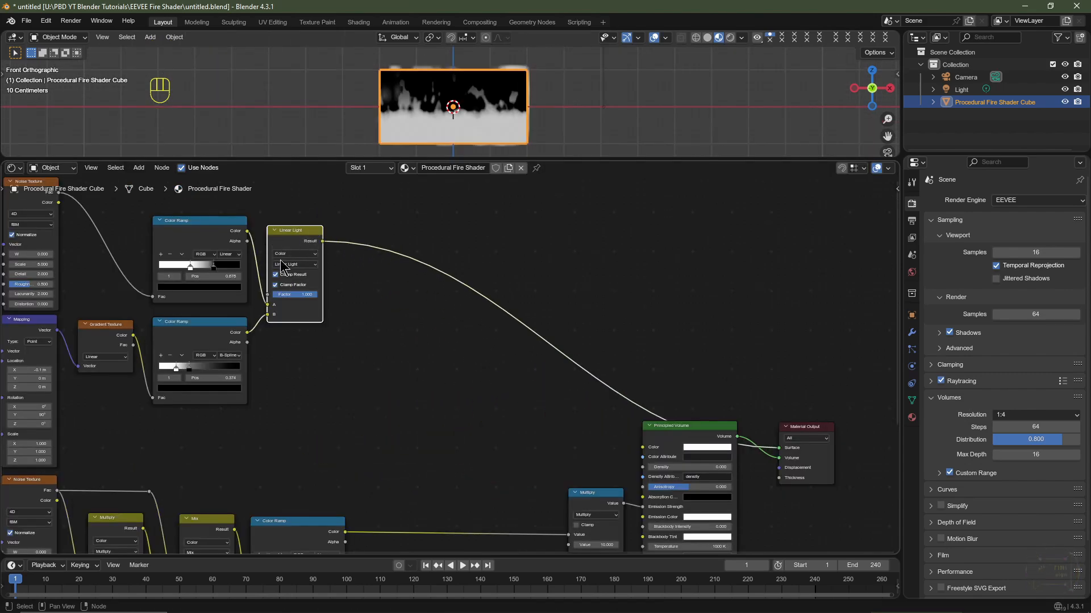
# - Add a Mix Color node before the Multiply node and link the fire noise Color Ramp's Color to its input B
pyautogui.moveTo(419, 195); pyautogui.dragTo(94, 403, button='middle')
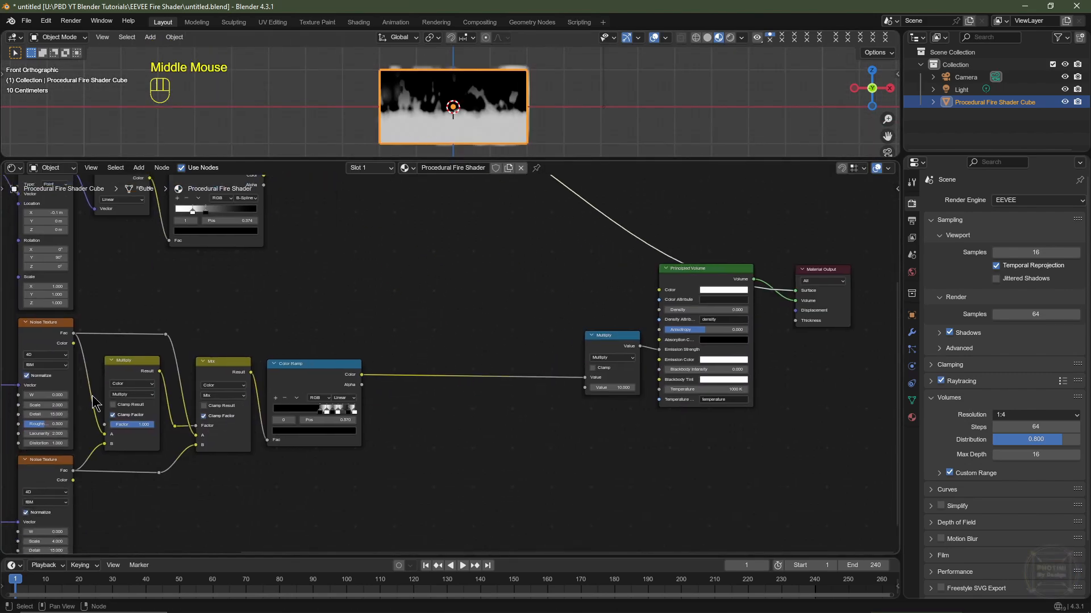
pyautogui.moveTo(64, 370); pyautogui.dragTo(171, 307, button='middle')
pyautogui.moveTo(561, 336); pyautogui.dragTo(367, 520, button='middle')
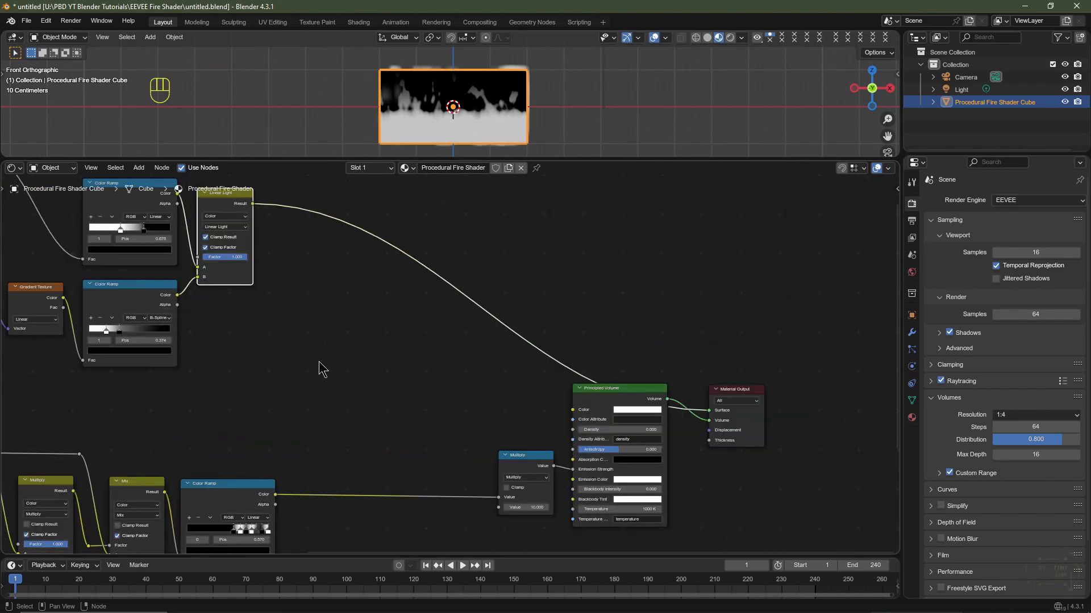
pyautogui.hotkey('shift', 'a')
pyautogui.moveTo(325, 361)
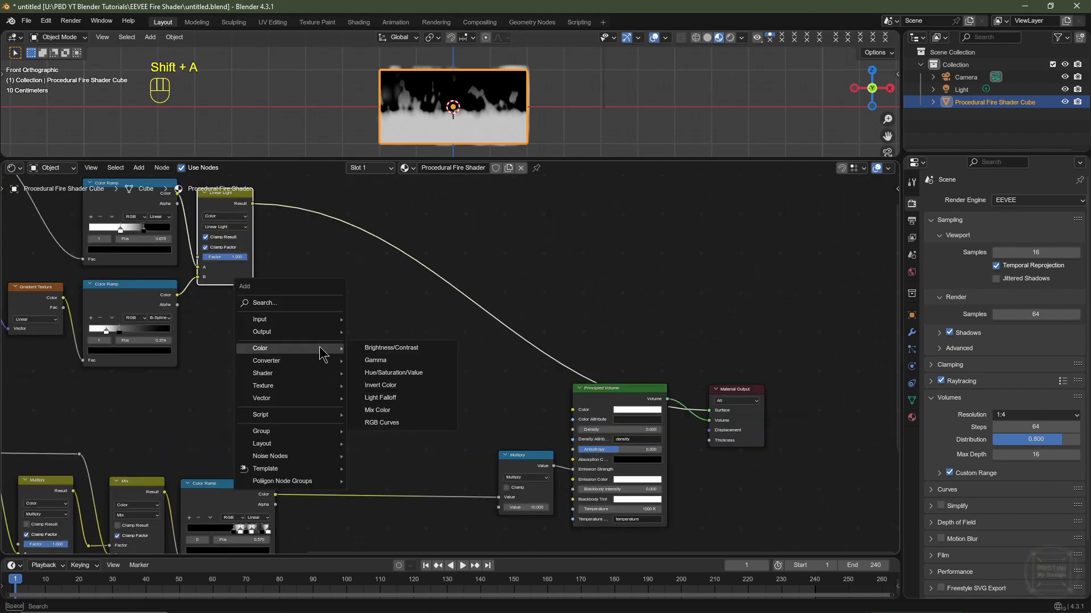
pyautogui.click(400, 410)
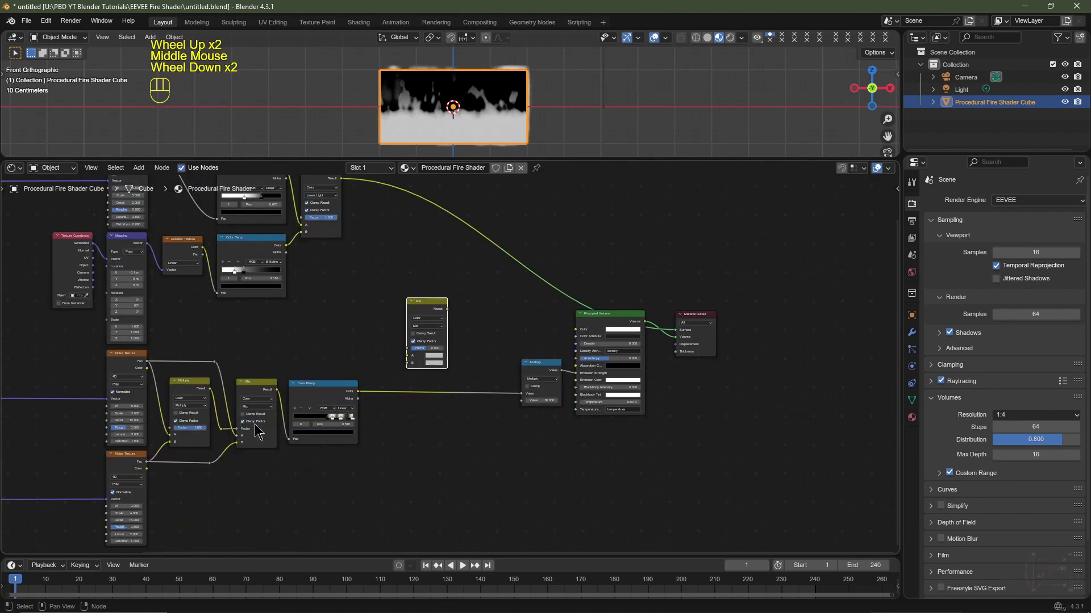
pyautogui.scroll(2, 415, 419)
pyautogui.moveTo(314, 402); pyautogui.dragTo(311, 456, button='middle')
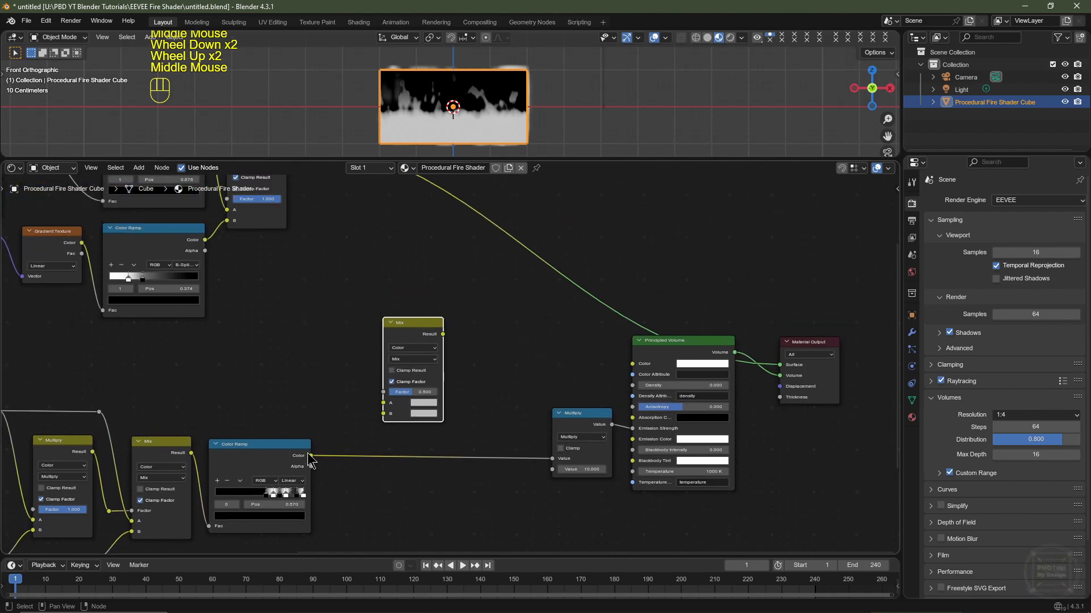
pyautogui.moveTo(311, 456); pyautogui.dragTo(381, 423)
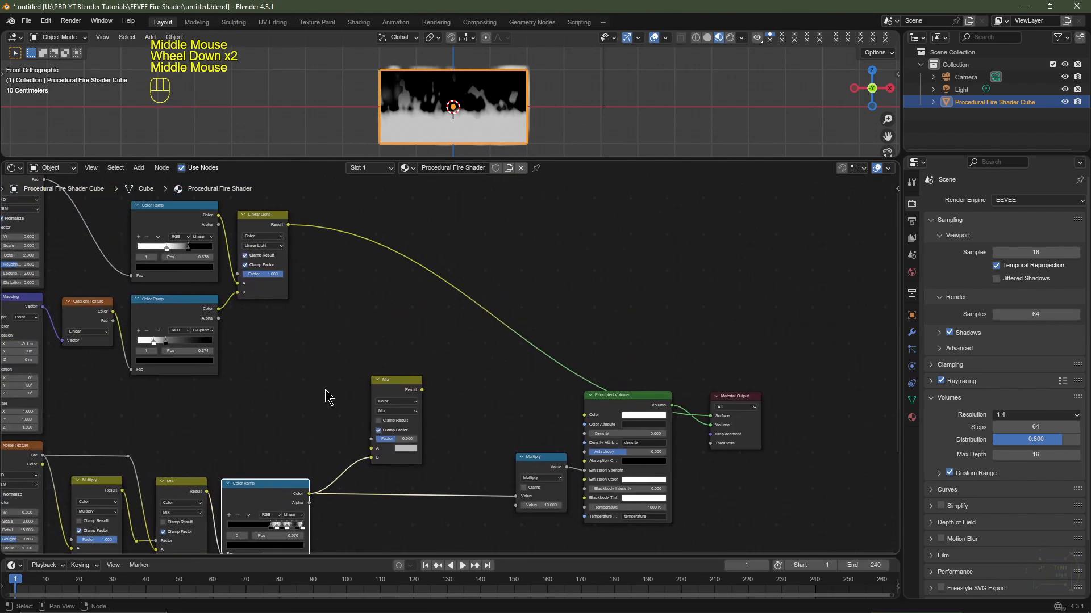
# - Link the Linear Light Result to the new Mix node's Factor and set its color A to black
pyautogui.click(274, 226)
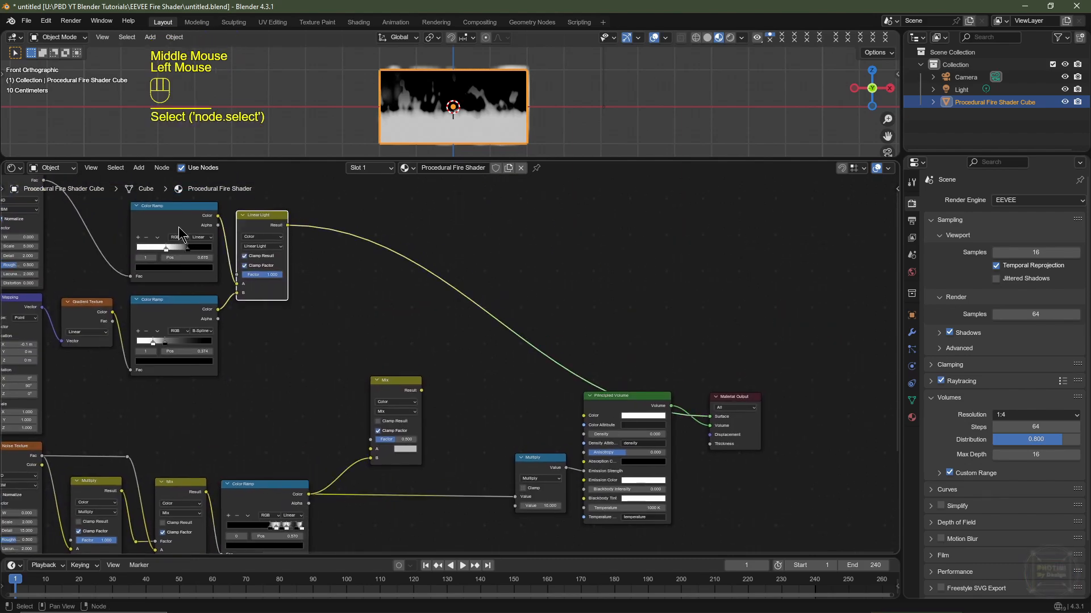
pyautogui.moveTo(105, 194); pyautogui.dragTo(183, 225, button='middle')
pyautogui.moveTo(389, 243); pyautogui.dragTo(276, 250, button='middle')
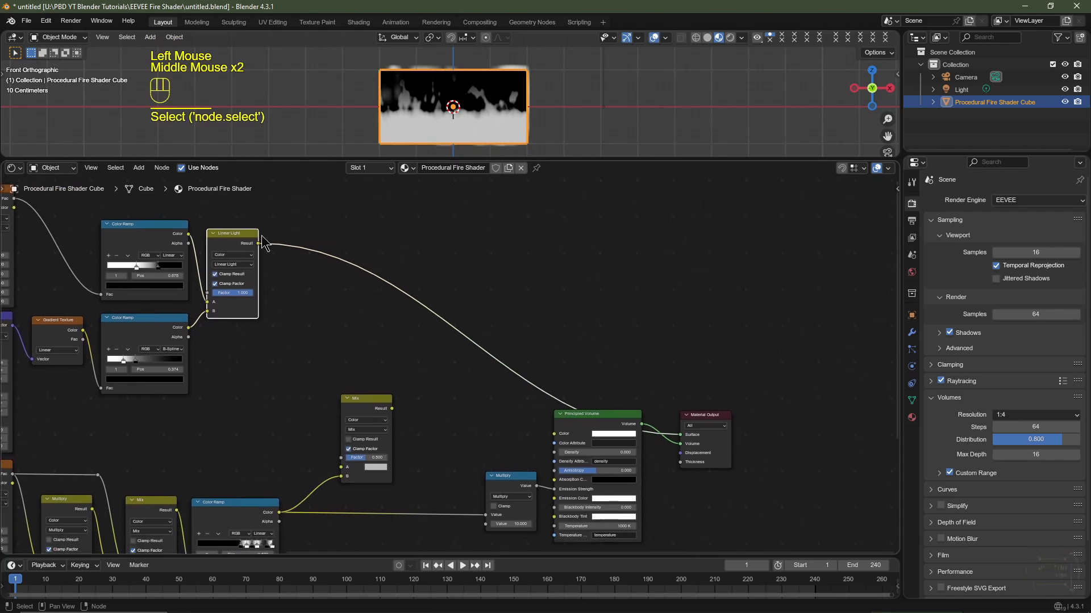
pyautogui.moveTo(258, 243); pyautogui.dragTo(341, 460)
pyautogui.scroll(2, 361, 447)
pyautogui.moveTo(361, 447); pyautogui.dragTo(358, 423, button='middle')
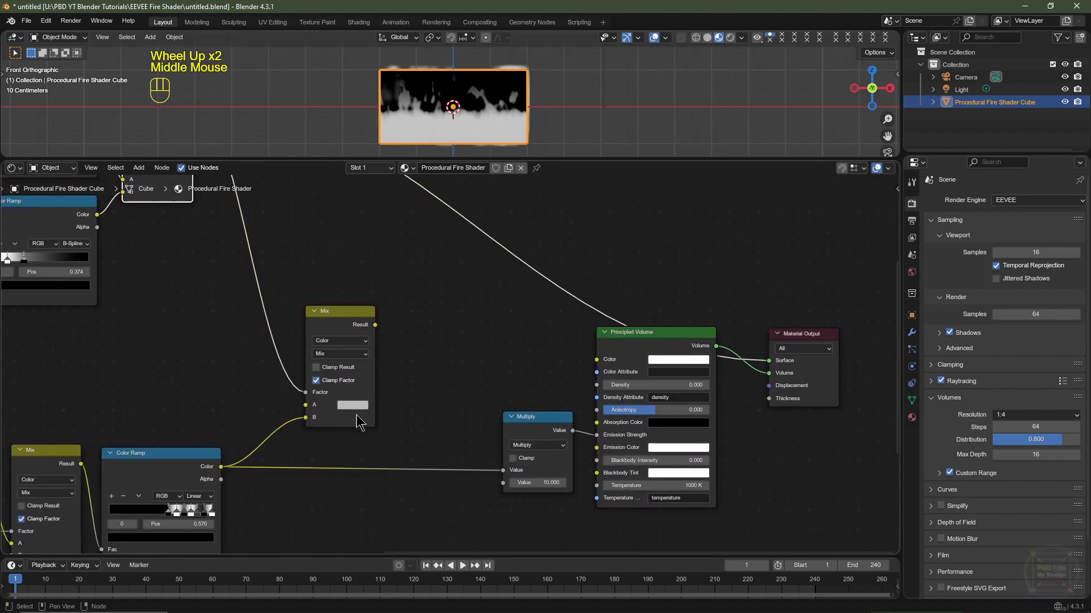
pyautogui.click(350, 403)
pyautogui.scroll(-10, 350, 404)
pyautogui.rightClick(350, 404)
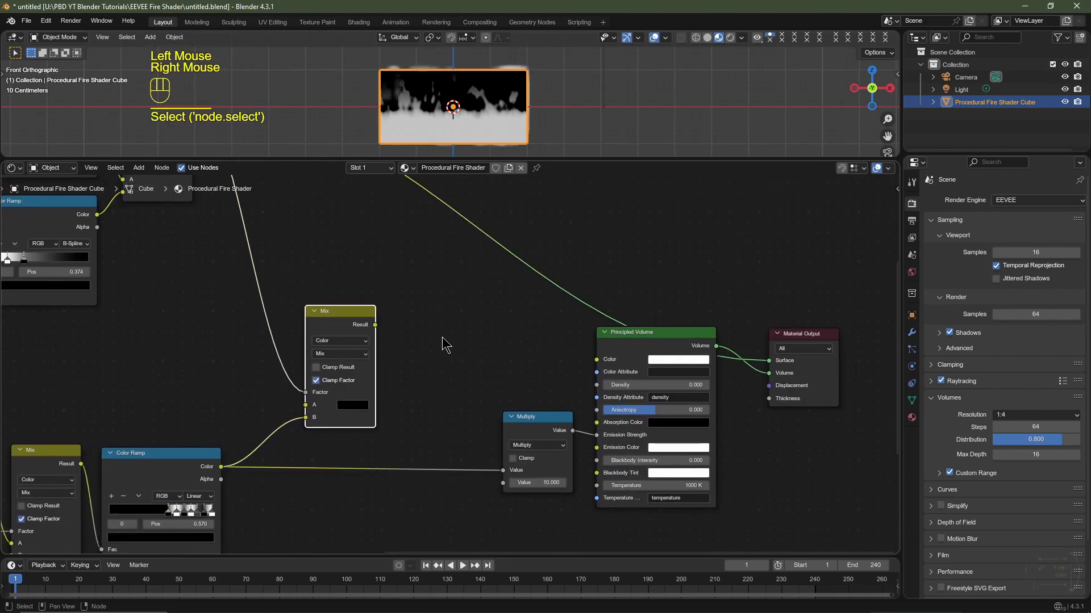
# - Duplicate the Mix node beside it, linking the first Mix Result to its Factor and the fire Color Ramp's Color to input B
pyautogui.scroll(-3, 443, 355)
pyautogui.press('g')
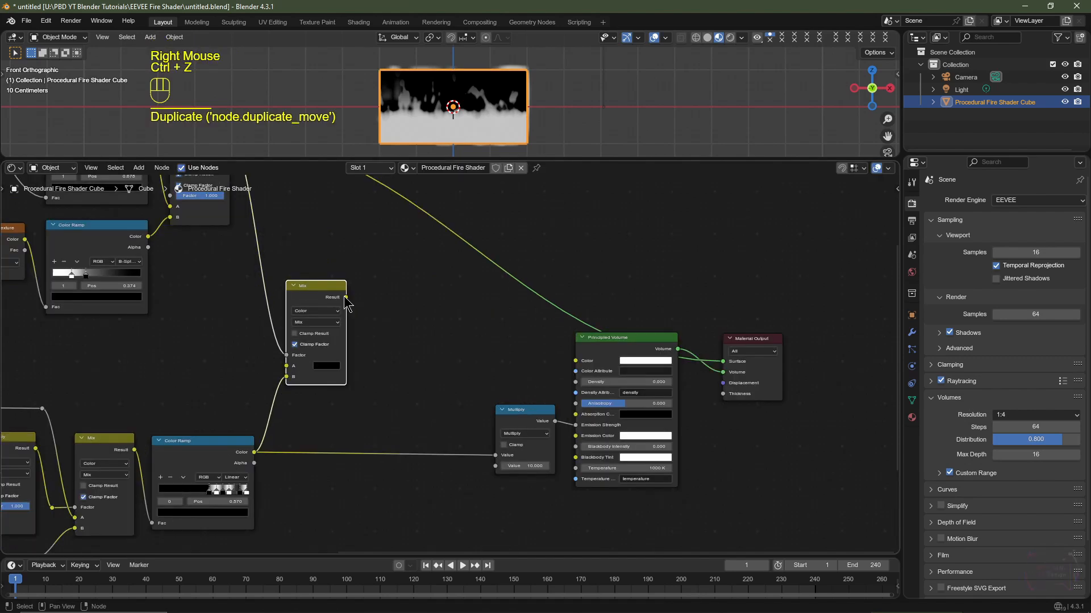
pyautogui.hotkey('shift', 'd')
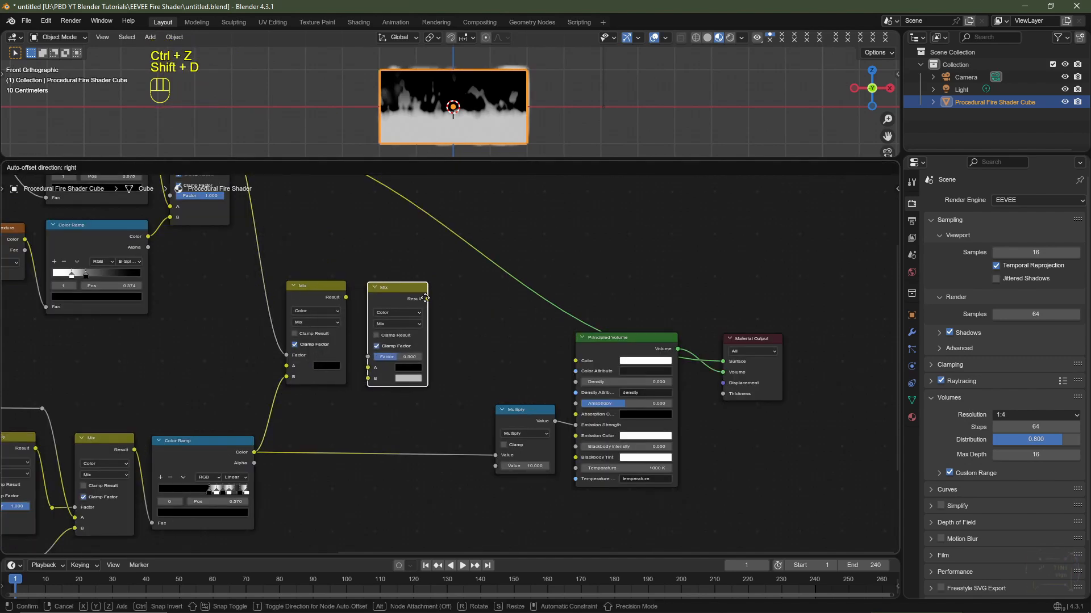
pyautogui.click(359, 307)
pyautogui.moveTo(346, 298); pyautogui.dragTo(368, 357)
pyautogui.moveTo(254, 452); pyautogui.dragTo(294, 449)
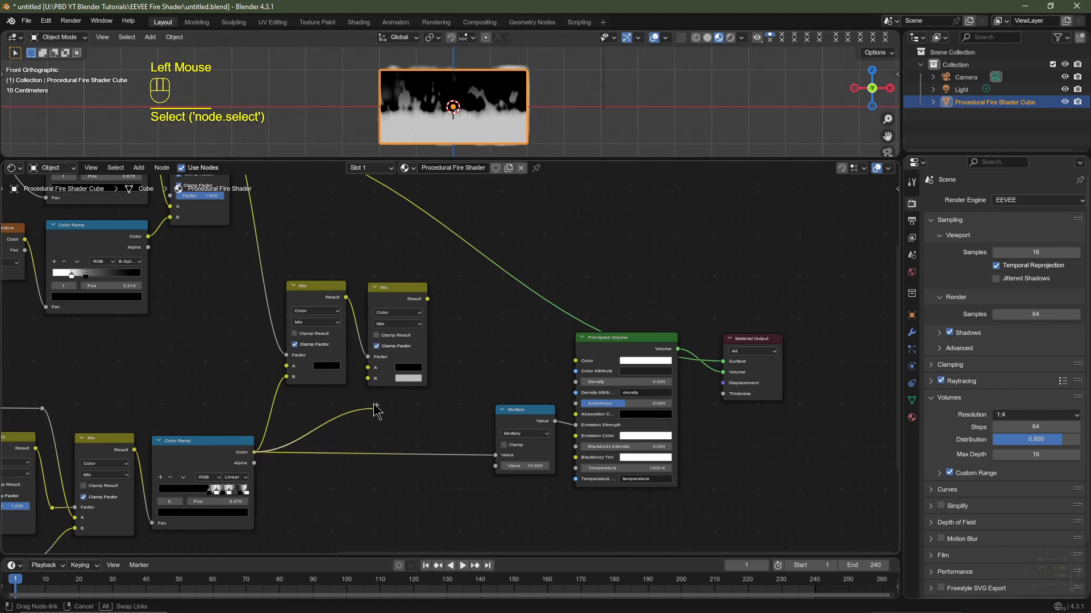
pyautogui.moveTo(375, 409); pyautogui.dragTo(376, 379)
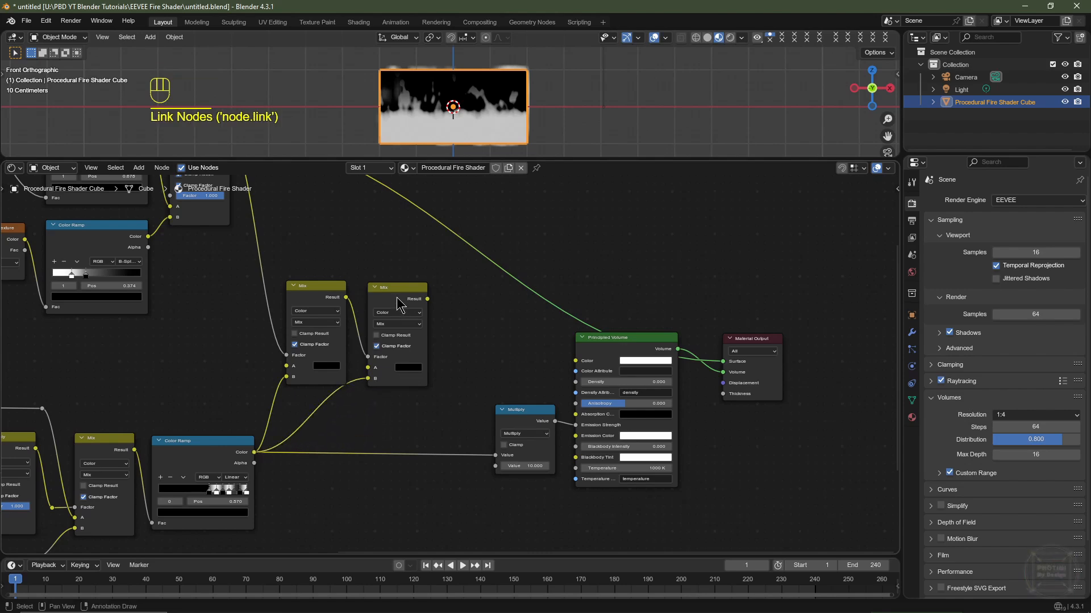
pyautogui.moveTo(397, 298); pyautogui.dragTo(397, 304)
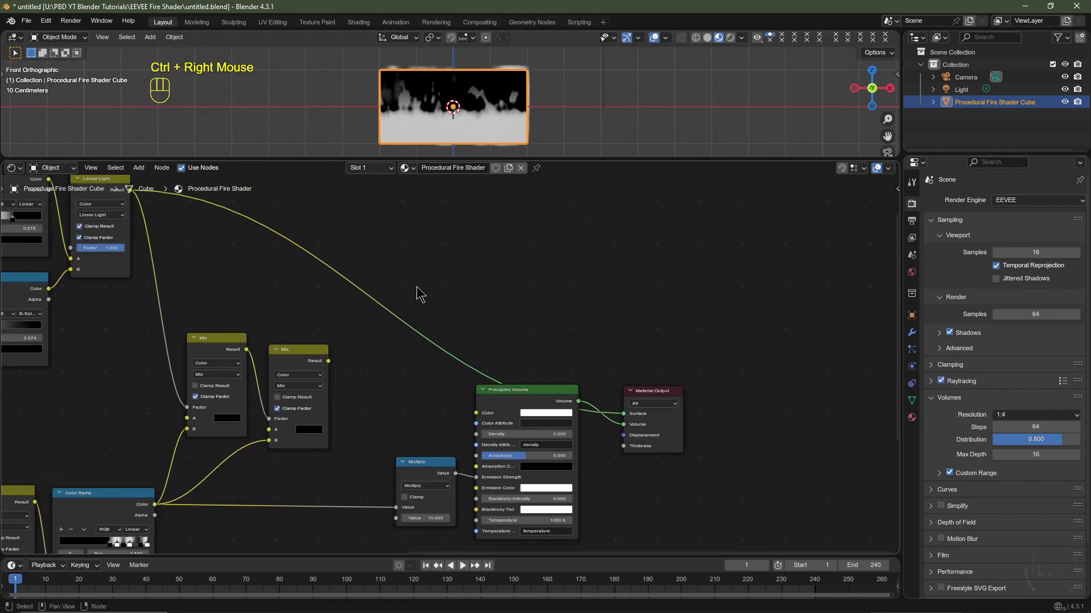
# - Cut the Linear Light preview link to the Material Output and link the second Mix Result to the Multiply node's Value
pyautogui.keyDown('ctrl'); pyautogui.moveTo(417, 289); pyautogui.dragTo(418, 290, button='right'); pyautogui.keyUp('ctrl')
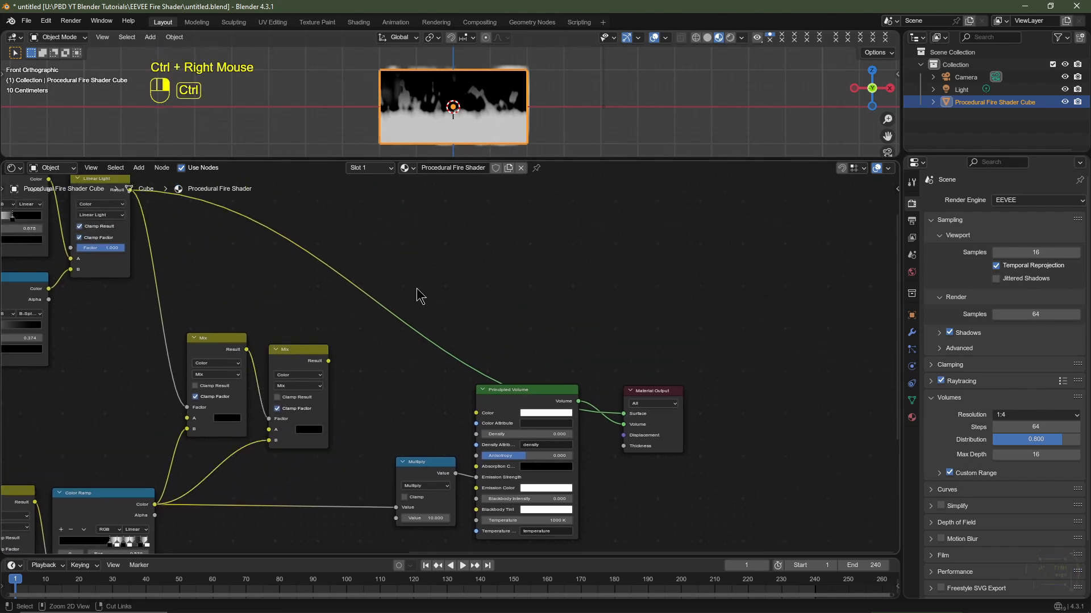
pyautogui.keyDown('ctrl'); pyautogui.moveTo(413, 361); pyautogui.dragTo(414, 370, button='right'); pyautogui.keyUp('ctrl')
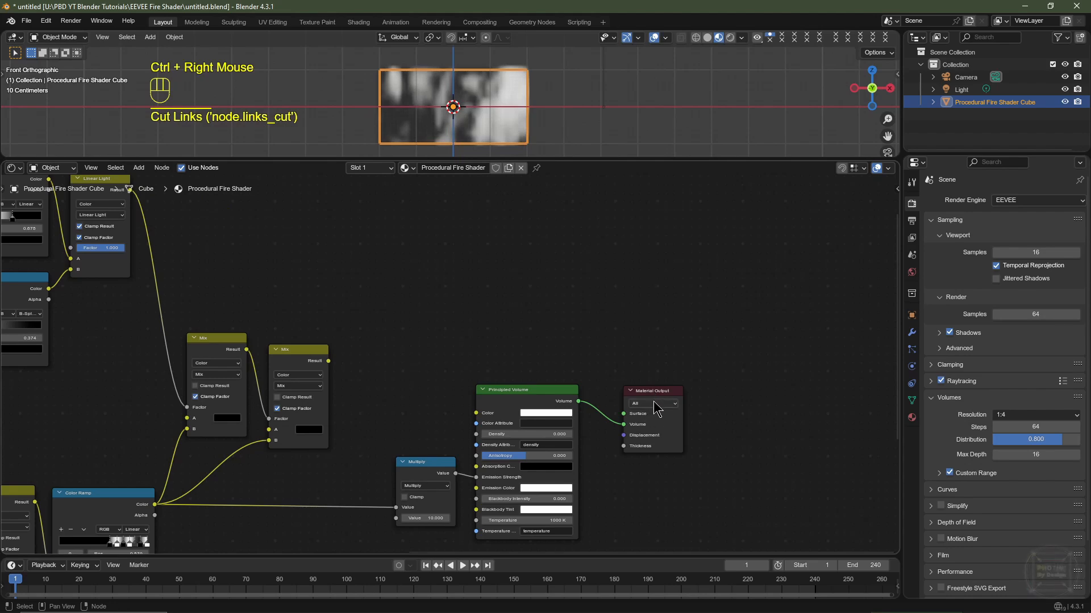
pyautogui.moveTo(480, 431); pyautogui.dragTo(479, 377, button='middle')
pyautogui.moveTo(327, 306); pyautogui.dragTo(396, 460)
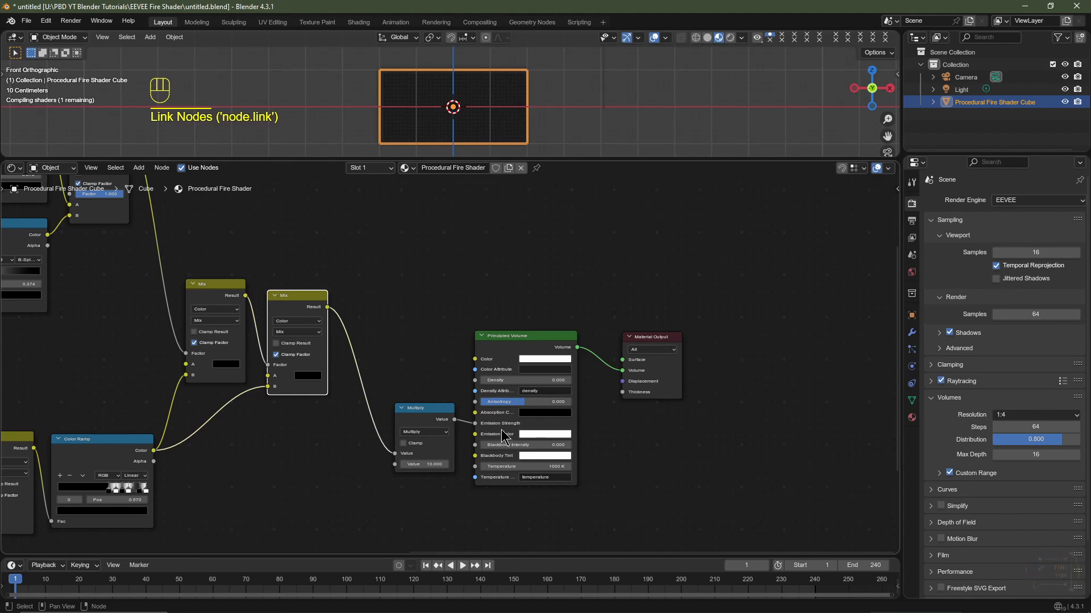
pyautogui.scroll(3, 501, 431)
pyautogui.scroll(-2, 511, 451)
pyautogui.moveTo(426, 413); pyautogui.dragTo(420, 414)
pyautogui.scroll(3, 478, 125)
pyautogui.scroll(-2, 478, 124)
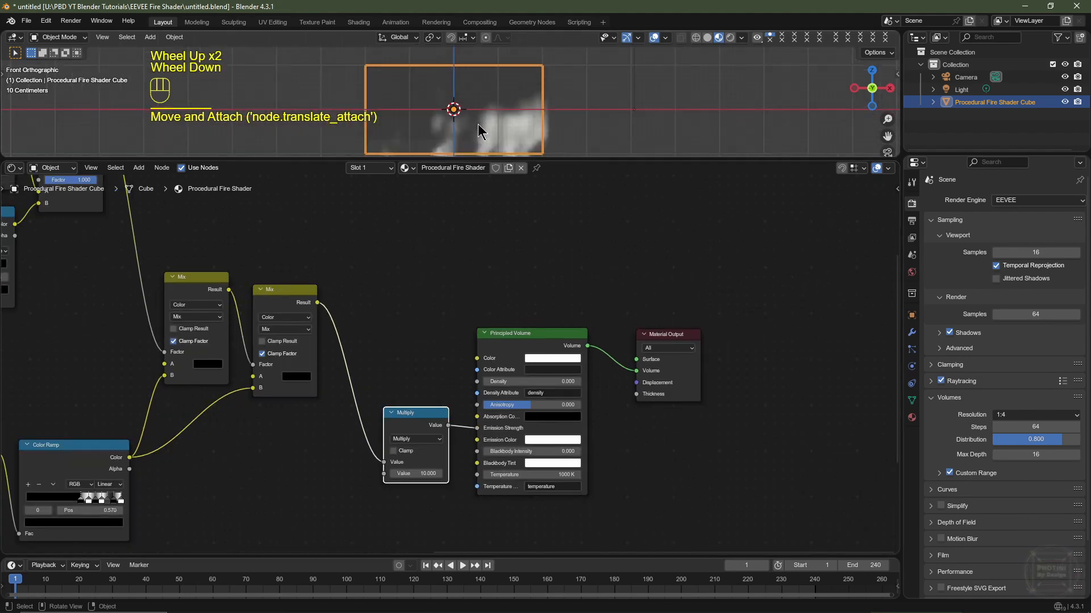
# - Adjust the first stops of the fire noise Color Ramp, placing its first white stop at about 0.62
pyautogui.scroll(-3, 287, 442)
pyautogui.moveTo(287, 442); pyautogui.dragTo(397, 430, button='middle')
pyautogui.scroll(4, 387, 448)
pyautogui.moveTo(255, 513); pyautogui.dragTo(308, 450, button='middle')
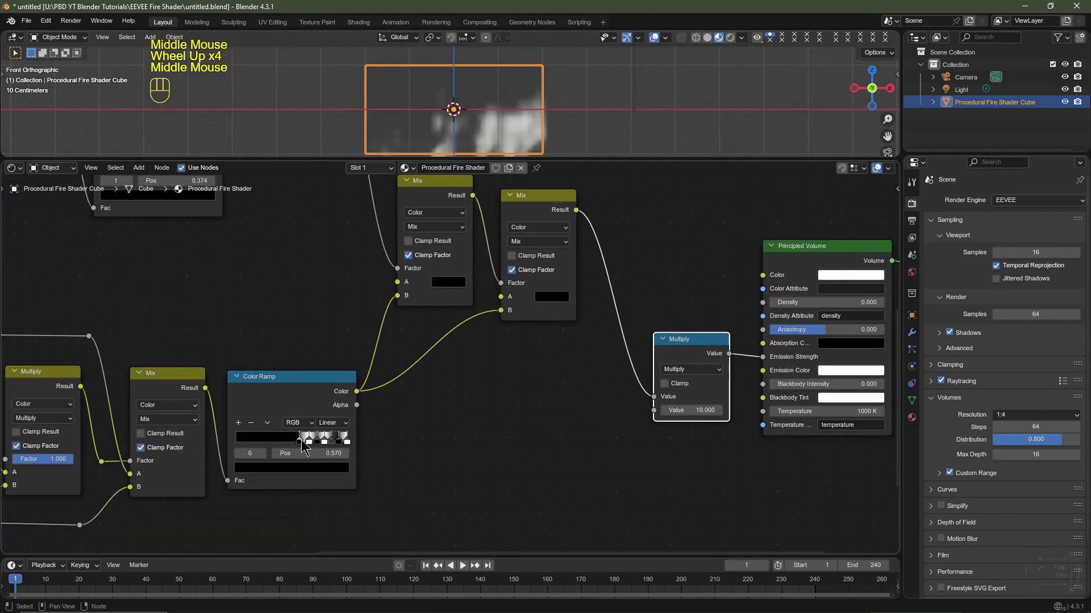
pyautogui.moveTo(301, 442); pyautogui.dragTo(305, 442)
# - Move the Multiply, Principled Volume and Material Output nodes together, away from the two Mix nodes
pyautogui.scroll(-2, 562, 398)
pyautogui.moveTo(476, 276); pyautogui.dragTo(677, 414)
pyautogui.press('g')
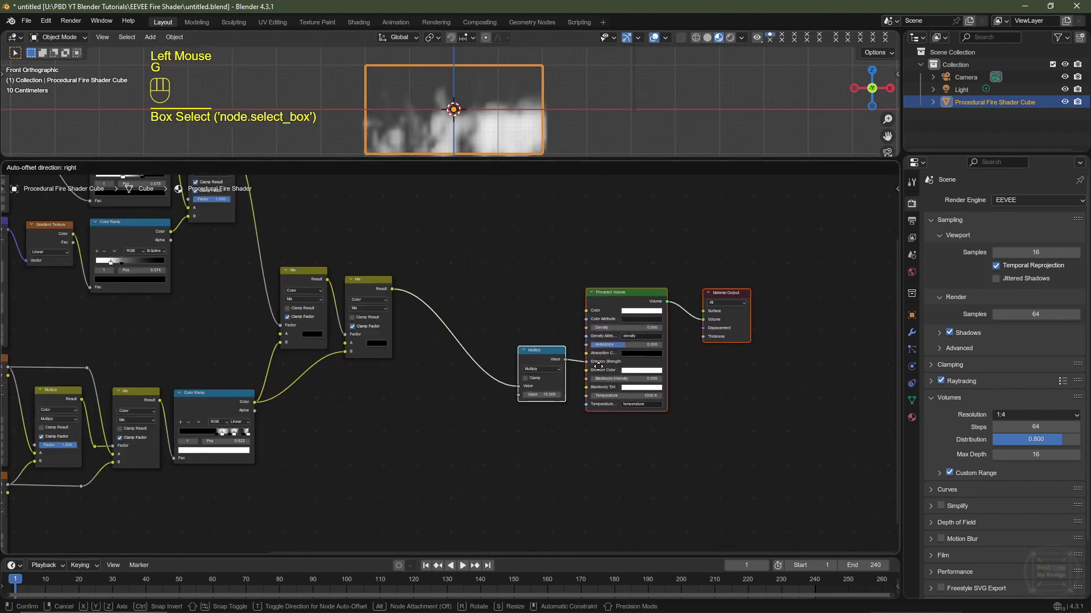
pyautogui.click(601, 356)
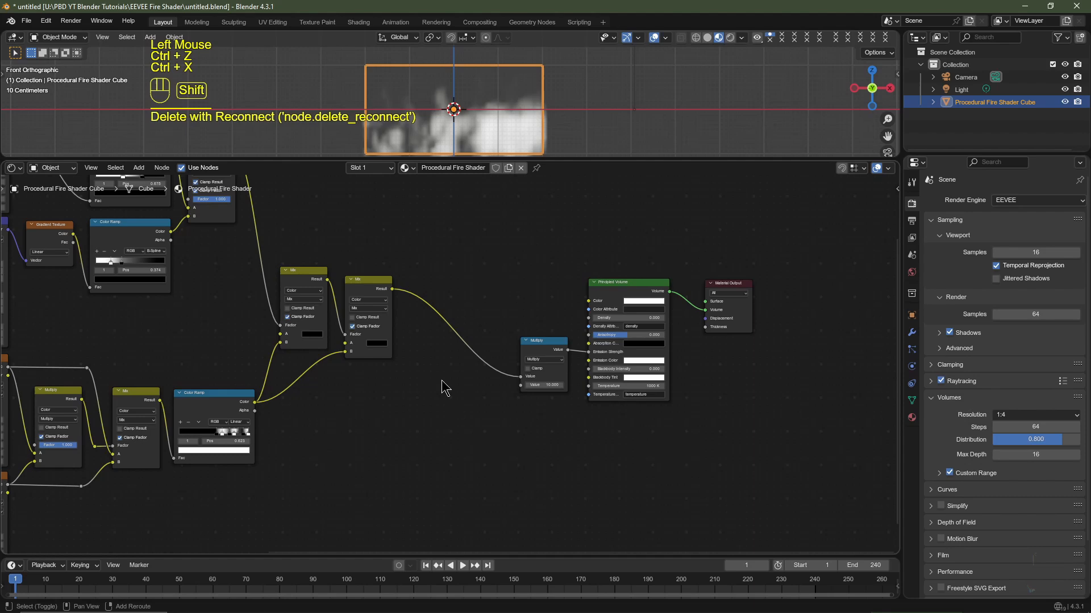
# - Add a Color Ramp node below the Multiply node and link the second Mix Result to its Fac
pyautogui.hotkey('shift', 'a')
pyautogui.moveTo(442, 380)
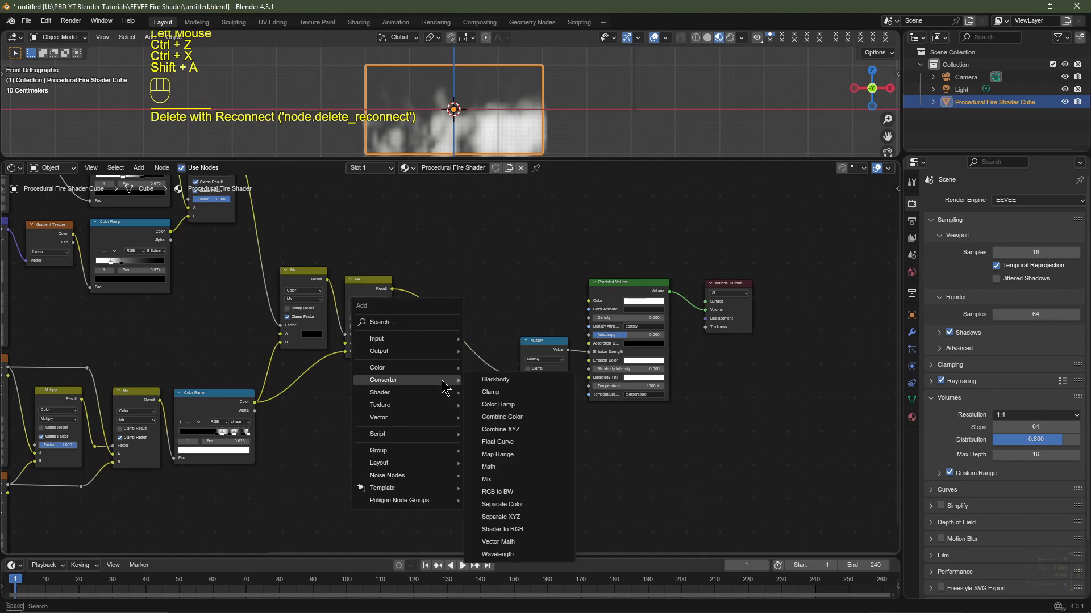
pyautogui.click(516, 405)
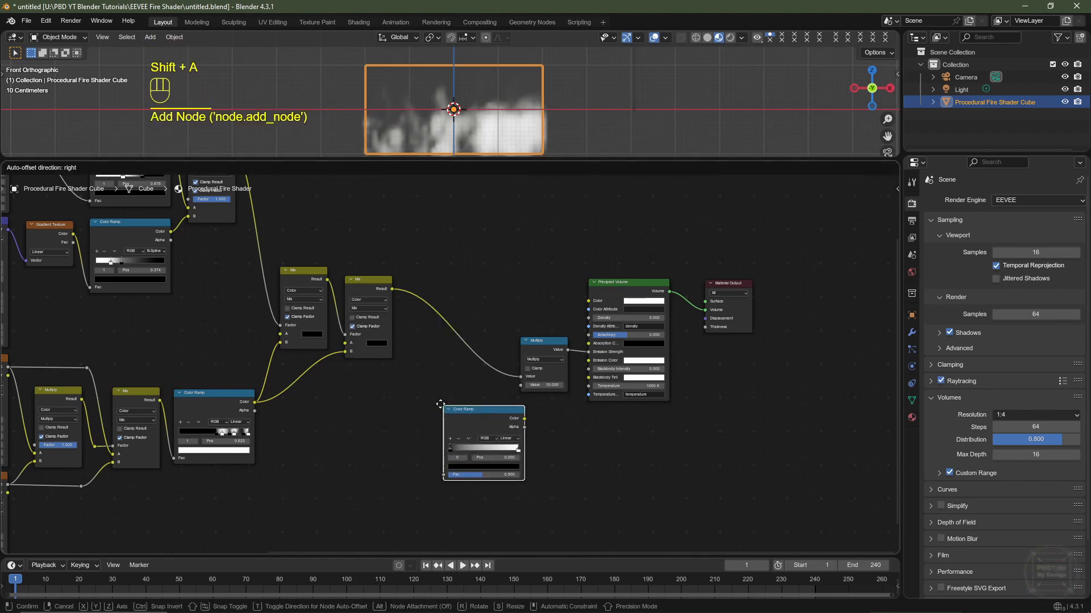
pyautogui.click(437, 403)
pyautogui.rightClick(386, 295)
pyautogui.scroll(-5, 424, 324)
pyautogui.scroll(2, 427, 330)
pyautogui.scroll(1, 407, 301)
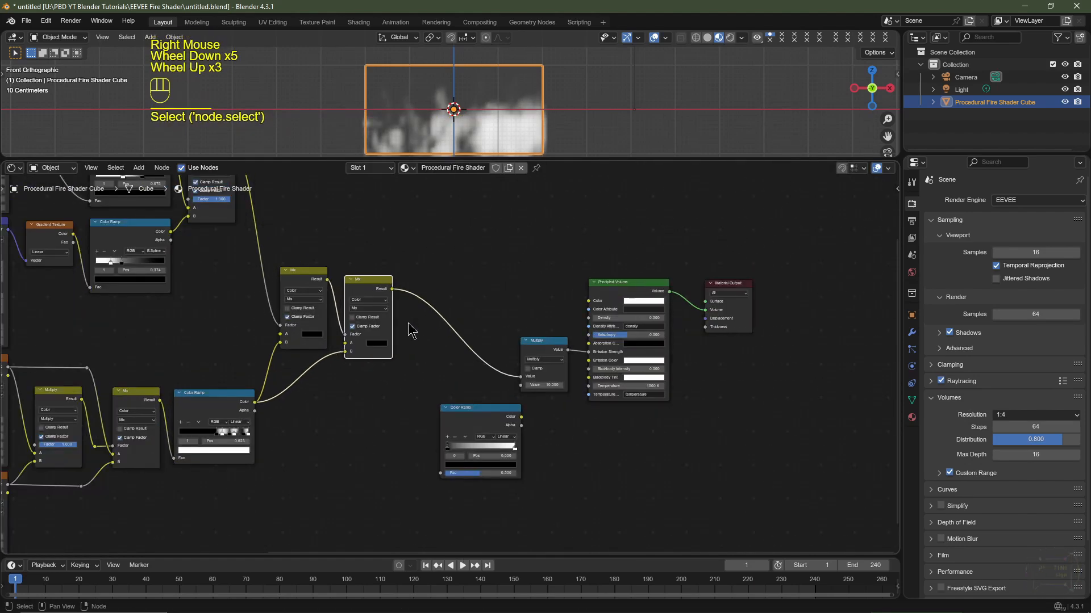
pyautogui.moveTo(392, 290); pyautogui.dragTo(441, 475)
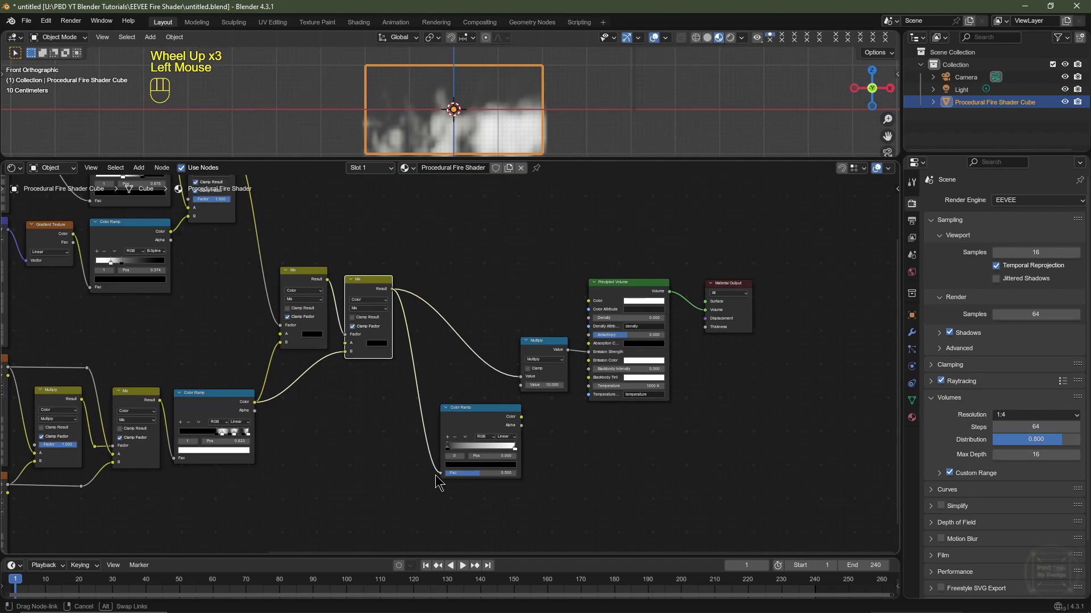
# - Link the new Color Ramp's Color to the Principled Volume's Emission Color
pyautogui.scroll(2, 568, 443)
pyautogui.moveTo(586, 440); pyautogui.dragTo(531, 428, button='middle')
pyautogui.hotkey('ctrl', 'z')
pyautogui.moveTo(477, 420); pyautogui.dragTo(569, 342)
pyautogui.scroll(3, 438, 477)
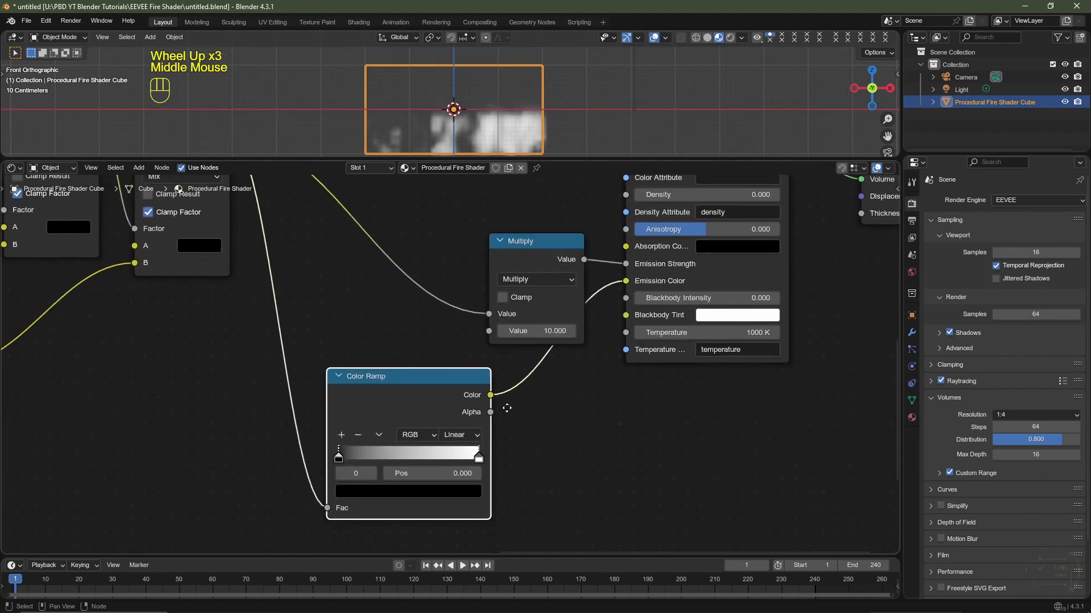
# - Add four color stops to the Color Ramp that feeds the Principled Volume's Emission Color
pyautogui.moveTo(345, 462); pyautogui.dragTo(341, 427, button='middle')
pyautogui.click(340, 424)
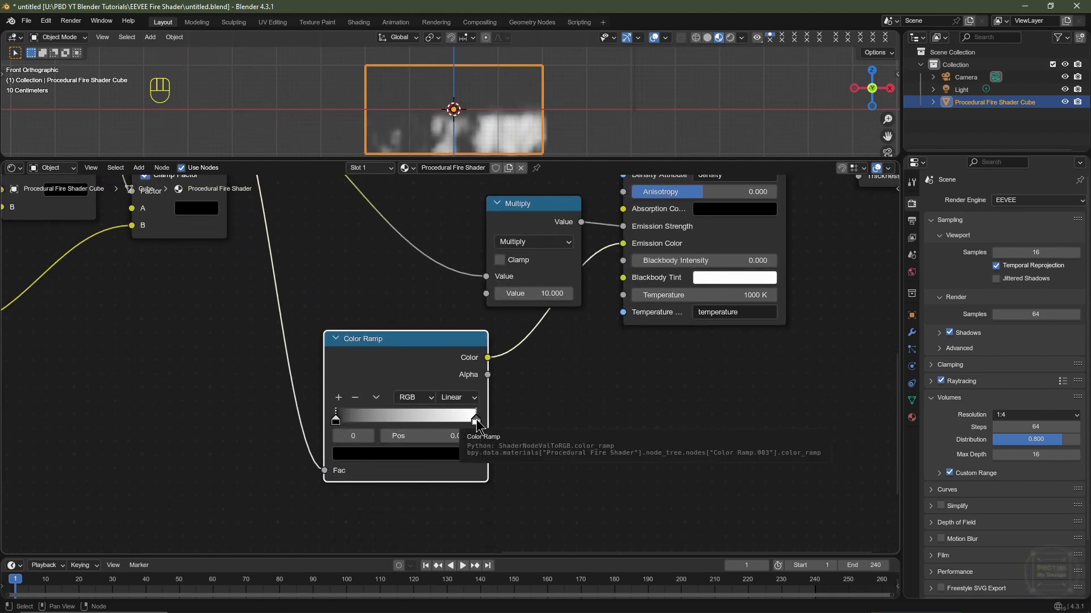
pyautogui.click(476, 420)
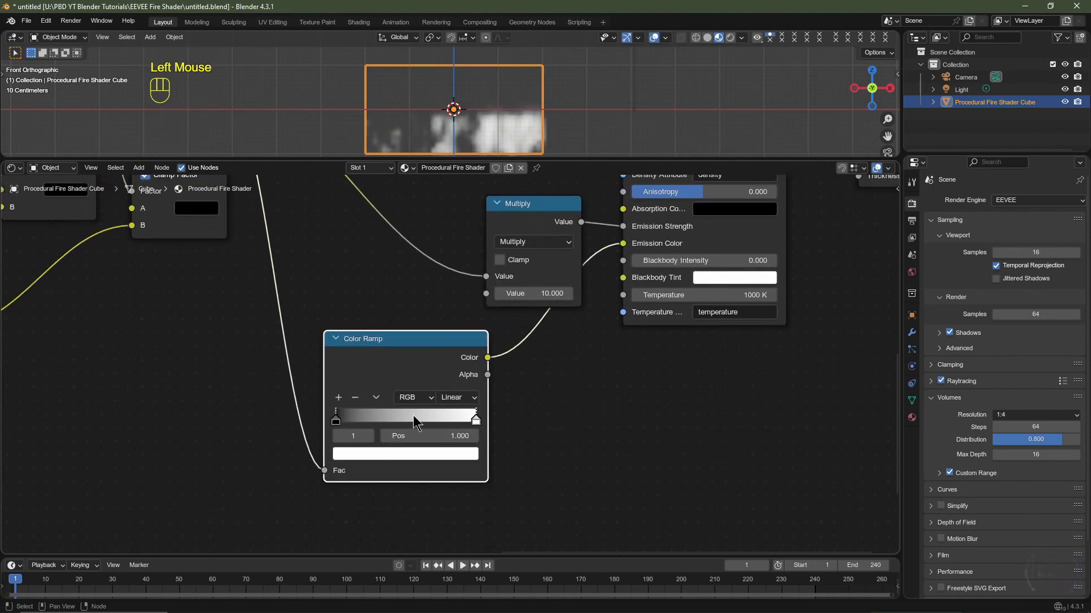
pyautogui.click(339, 398)
pyautogui.click(339, 397)
pyautogui.click(339, 397)
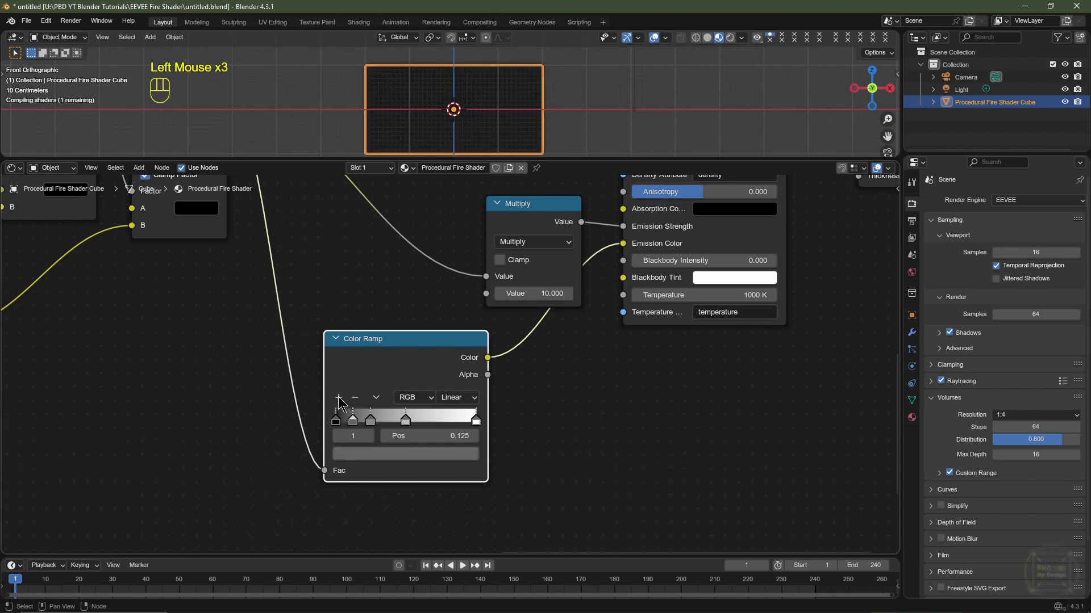
# - Color the ramp's last stop pale peach #FFD7BE, and color the stop before it light orange #FFBD7C at about 0.8
pyautogui.click(475, 419)
pyautogui.click(463, 454)
pyautogui.moveTo(384, 284); pyautogui.dragTo(382, 289)
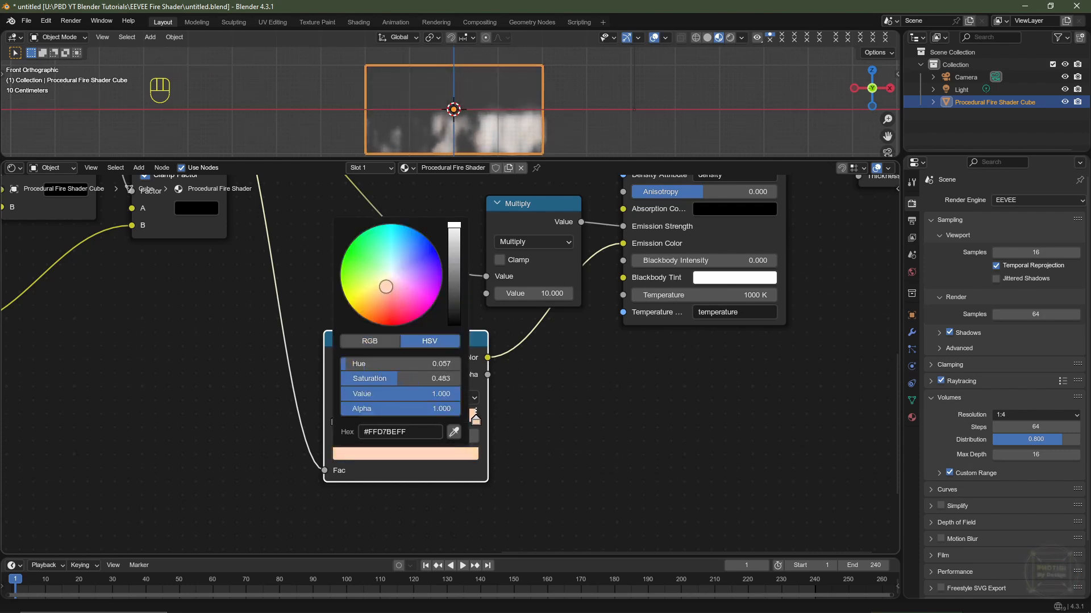
pyautogui.click(406, 421)
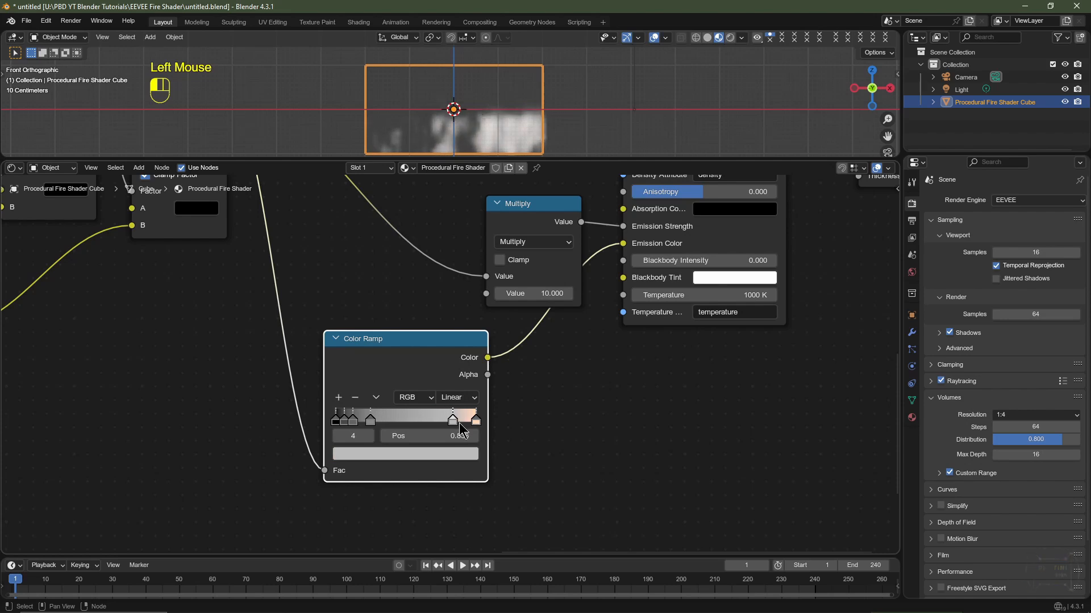
pyautogui.doubleClick(461, 454)
pyautogui.moveTo(387, 283); pyautogui.dragTo(379, 293)
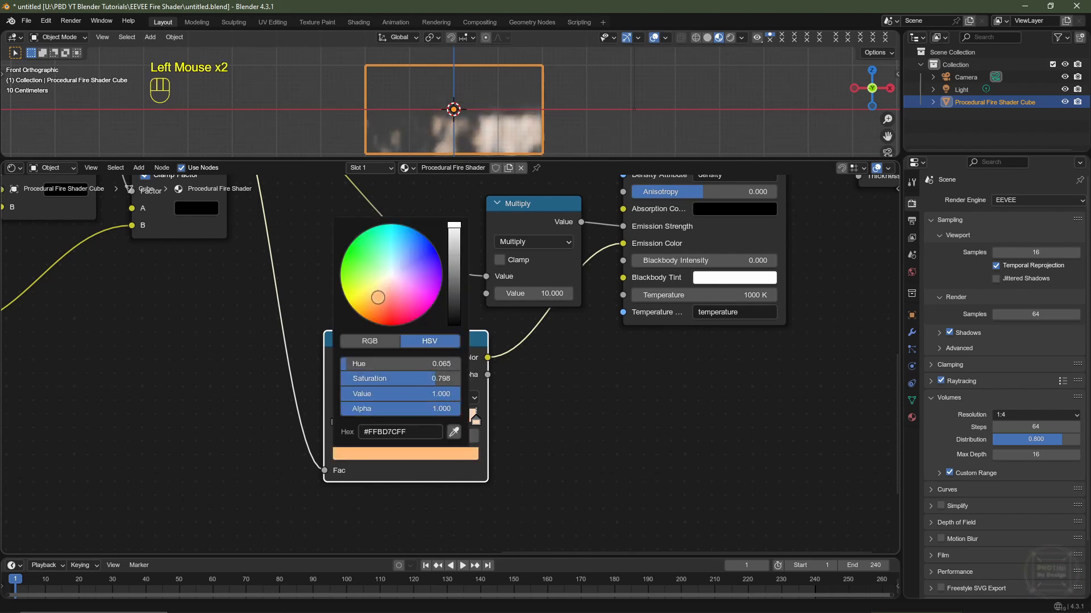
# - Move the next two stops toward the white end, coloring the one at about 0.51 orange and the darker one #FF5500
pyautogui.moveTo(370, 420); pyautogui.dragTo(414, 419)
pyautogui.doubleClick(417, 454)
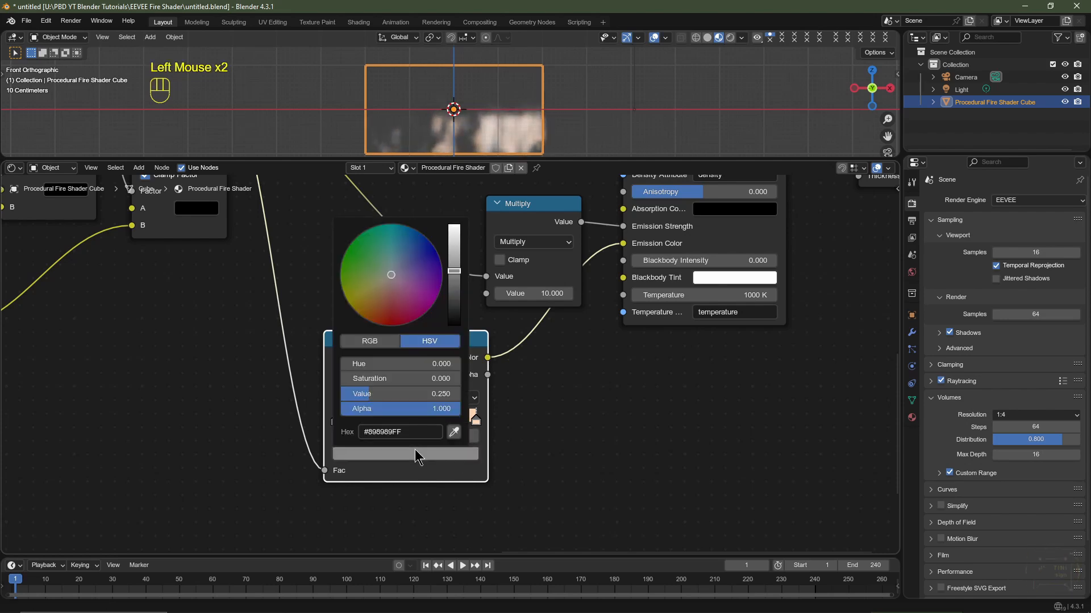
pyautogui.moveTo(386, 294); pyautogui.dragTo(371, 323)
pyautogui.moveTo(355, 421); pyautogui.dragTo(379, 420)
pyautogui.doubleClick(386, 454)
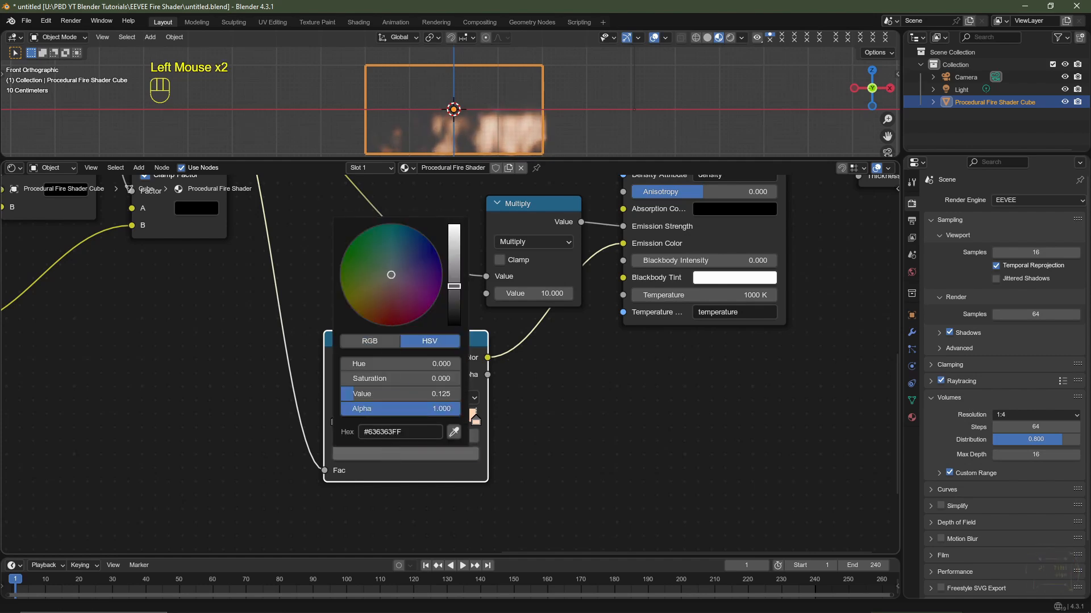
pyautogui.scroll(12, 387, 295)
pyautogui.moveTo(388, 290); pyautogui.dragTo(373, 323)
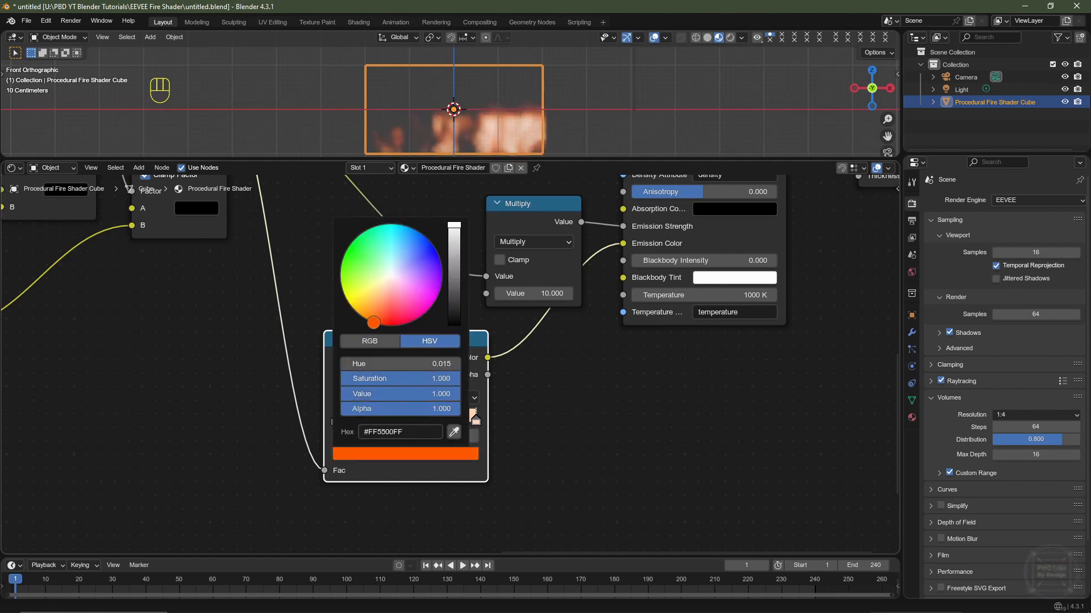
# - Color the ramp's stop at 0.062 a fully saturated red-orange with Value 1.000
pyautogui.click(346, 422)
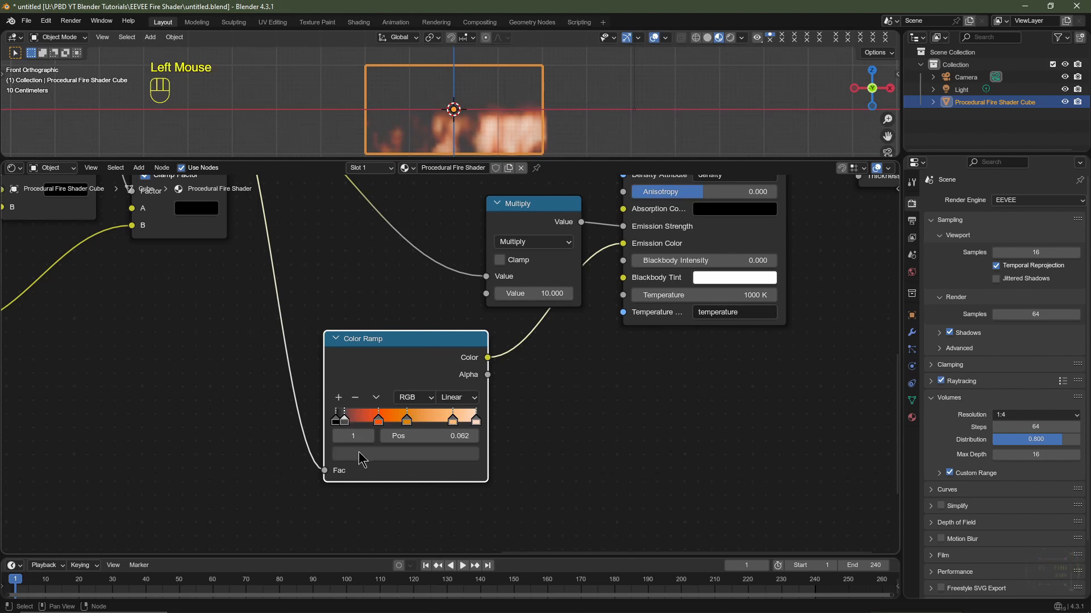
pyautogui.doubleClick(360, 454)
pyautogui.scroll(10, 409, 315)
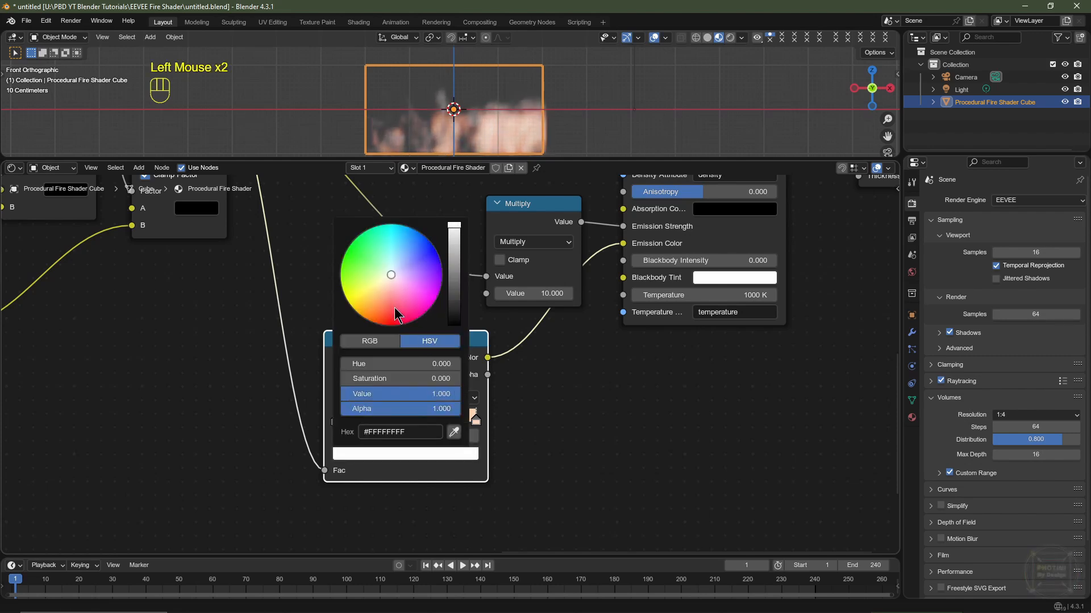
pyautogui.moveTo(400, 318); pyautogui.dragTo(381, 325)
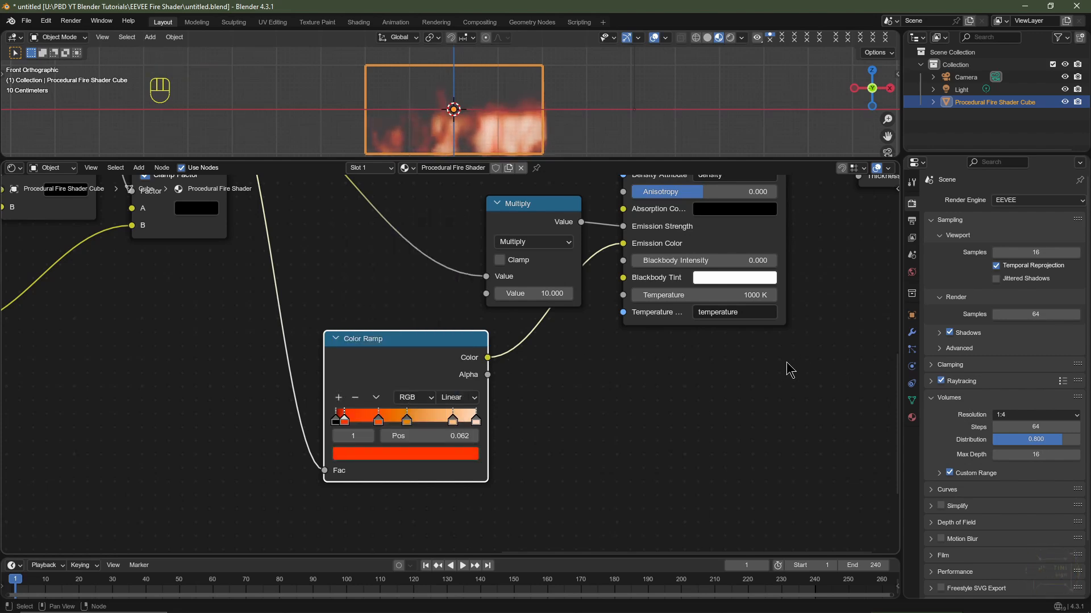
# - Fine-tune the positions of the ramp's inner stops, placing the #FF5500 stop at about 0.22
pyautogui.click(347, 421)
pyautogui.moveTo(375, 424); pyautogui.dragTo(372, 425)
pyautogui.click(407, 422)
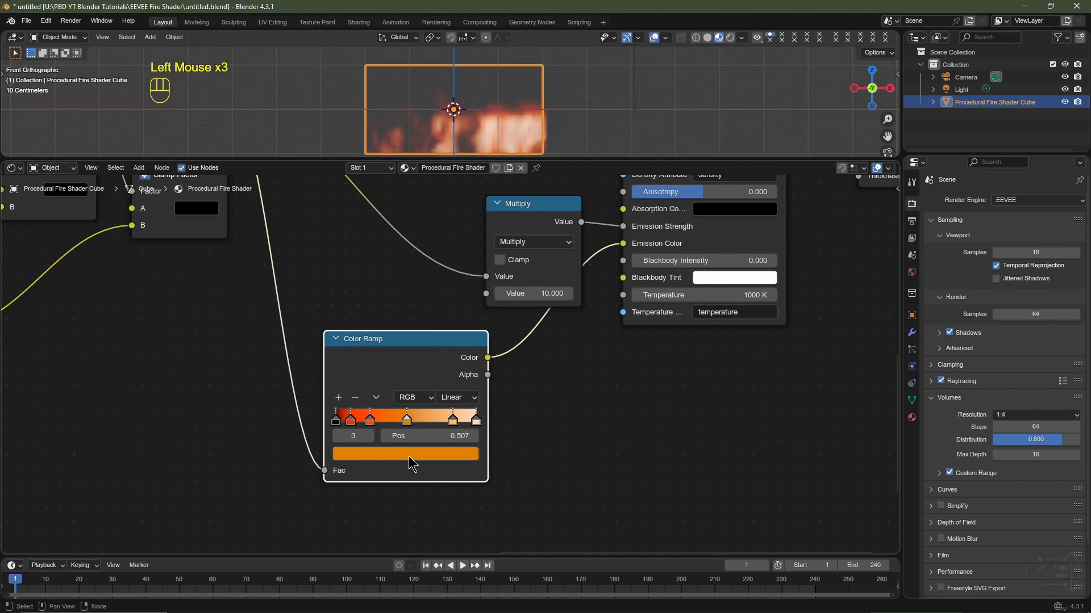
pyautogui.click(409, 455)
pyautogui.moveTo(445, 420); pyautogui.dragTo(455, 420)
pyautogui.moveTo(408, 420); pyautogui.dragTo(367, 420)
pyautogui.click(348, 420)
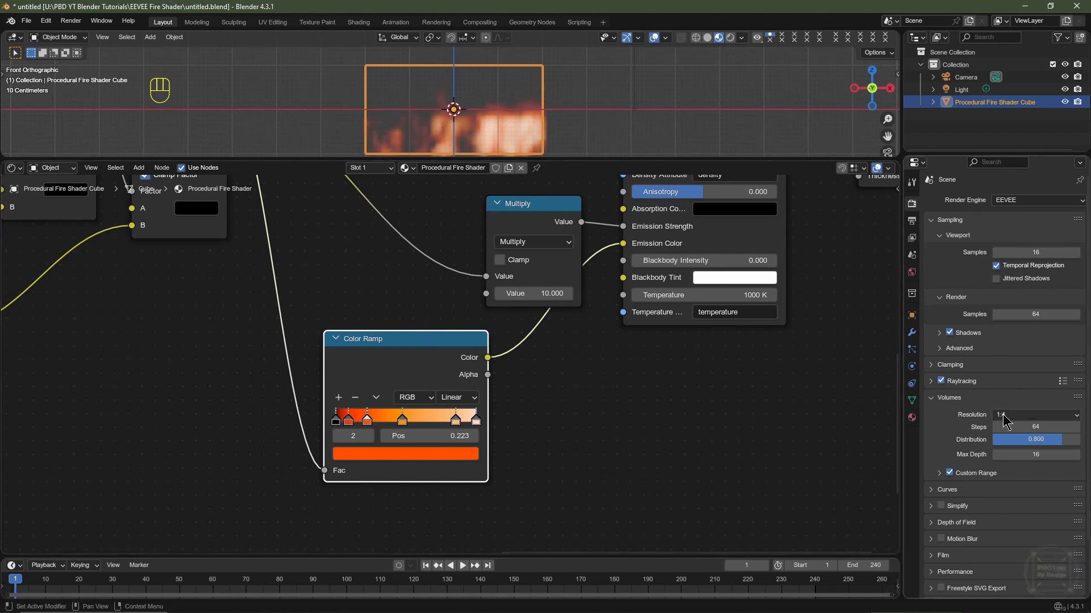
# - Preview the fire with the volume resolution at 1:1 and return the resolution to 1:4
pyautogui.click(1005, 414)
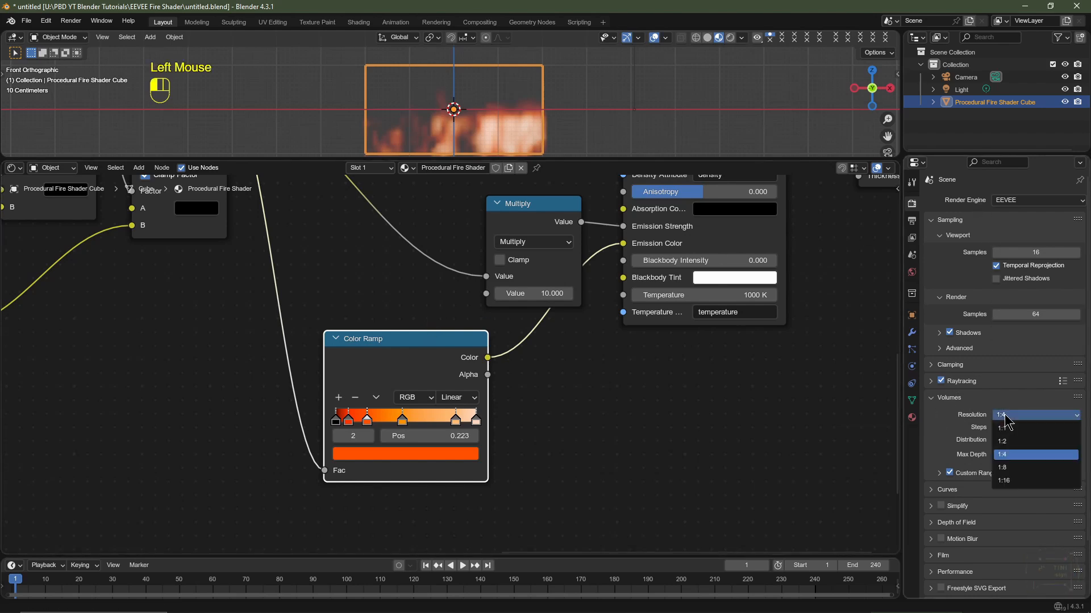
pyautogui.click(1009, 429)
pyautogui.keyDown('shift'); pyautogui.scroll(1, 594, 149); pyautogui.keyUp('shift')
pyautogui.keyDown('shift'); pyautogui.moveTo(593, 149); pyautogui.dragTo(577, 117, button='middle'); pyautogui.keyUp('shift')
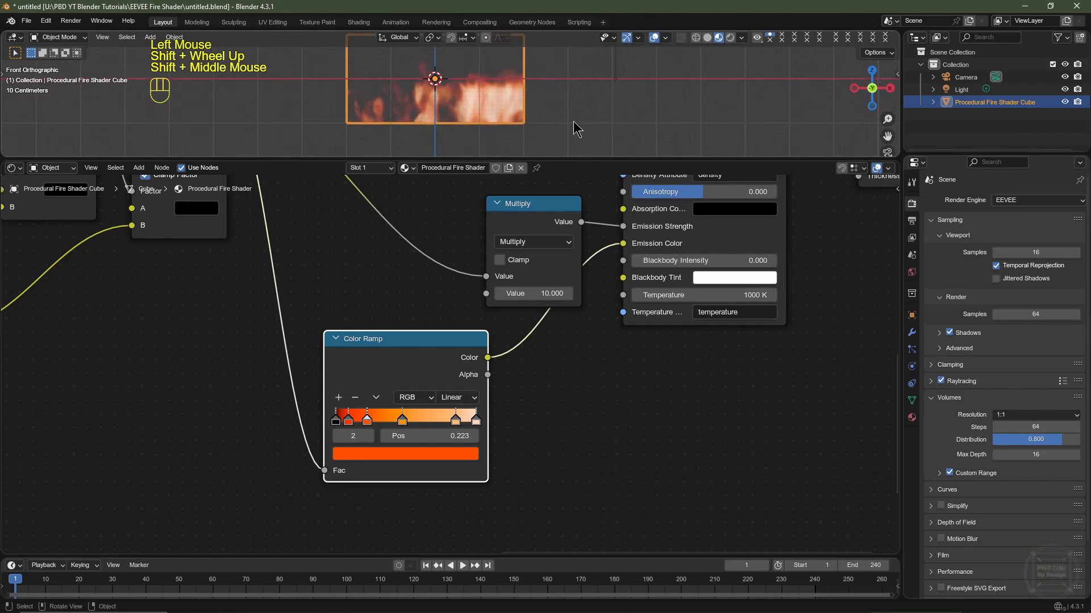
pyautogui.scroll(3, 576, 127)
pyautogui.scroll(-4, 574, 128)
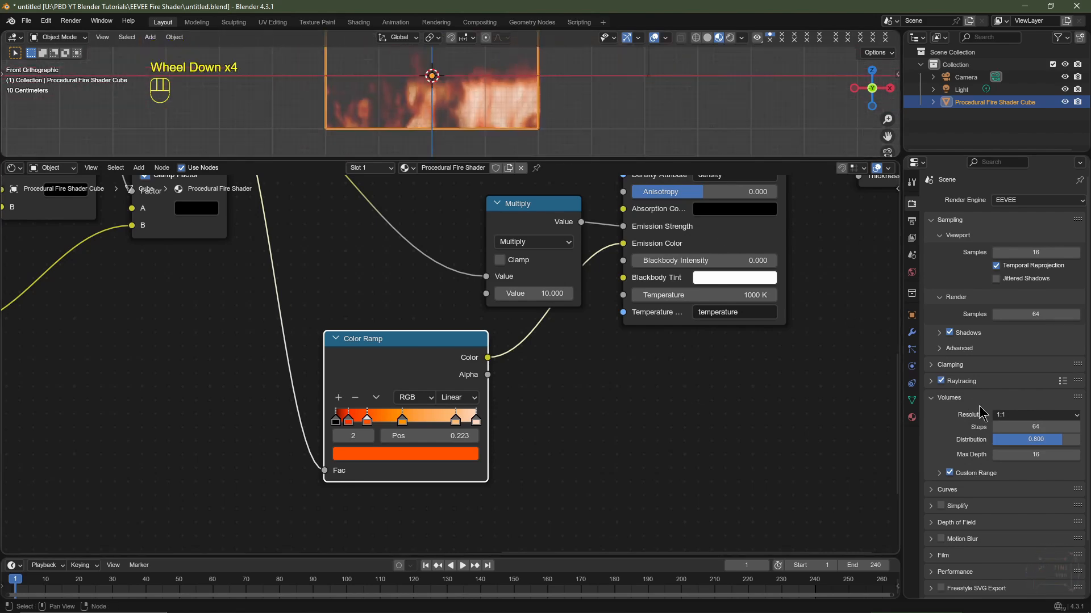
pyautogui.click(1006, 415)
pyautogui.click(1007, 455)
# - Move the Multiply, fire Color Ramp, Principled Volume and Material Output nodes closer to the two Mix nodes
pyautogui.scroll(-3, 619, 332)
pyautogui.moveTo(619, 332); pyautogui.dragTo(616, 397, button='middle')
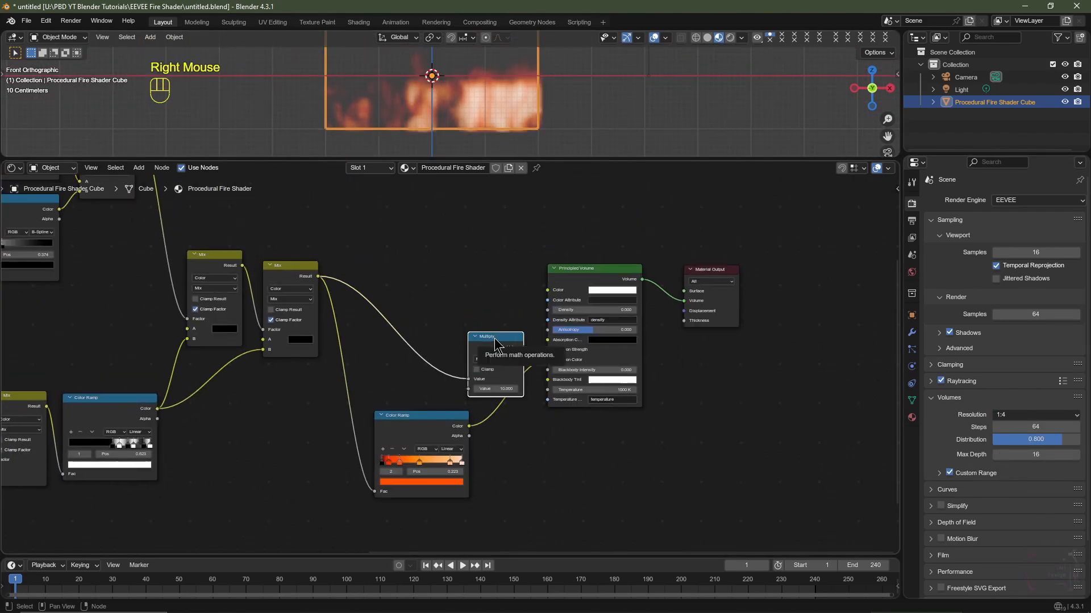
pyautogui.moveTo(484, 334); pyautogui.dragTo(405, 241)
pyautogui.moveTo(421, 415); pyautogui.dragTo(418, 318)
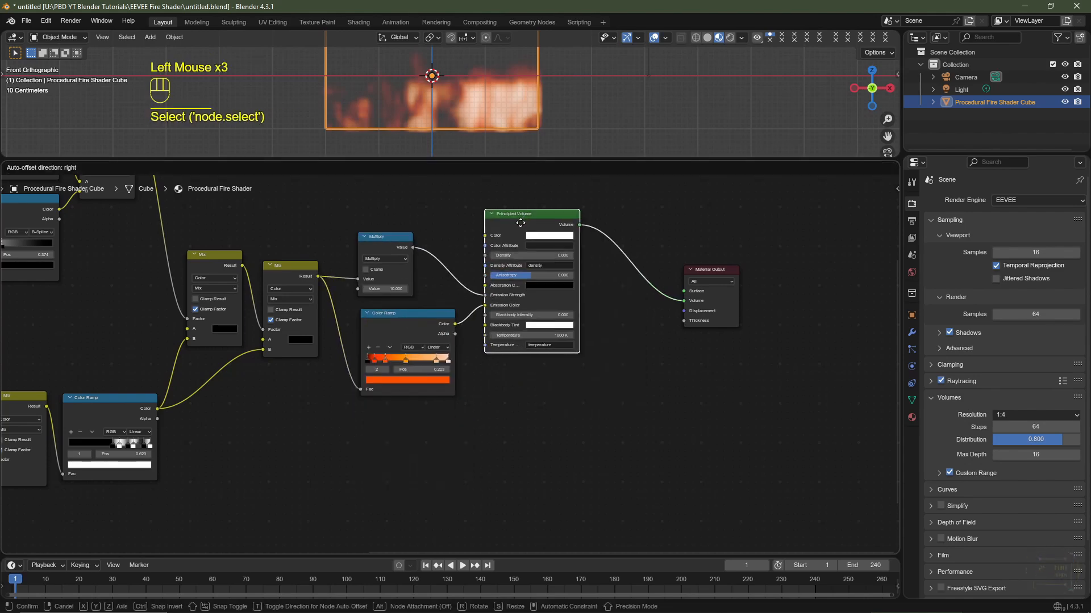
pyautogui.scroll(-2, 418, 319)
pyautogui.moveTo(418, 318); pyautogui.dragTo(406, 366, button='middle')
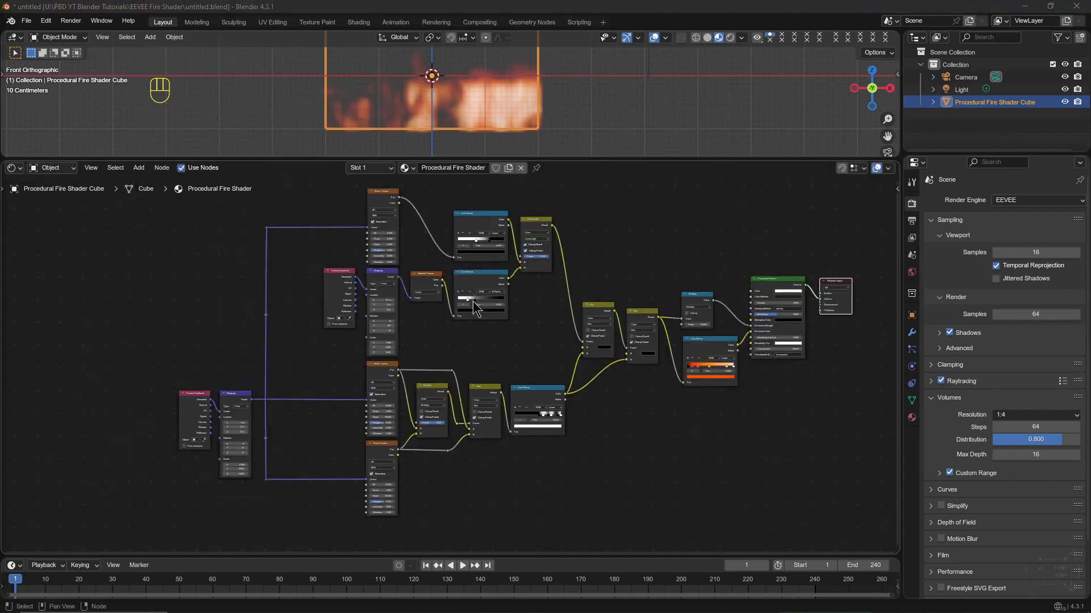
# - Enter #frame/-50 as the Z location of the Mapping node feeding the Noise Textures and preview the animation
pyautogui.scroll(2, 475, 306)
pyautogui.moveTo(475, 305); pyautogui.dragTo(375, 346, button='middle')
pyautogui.scroll(2, 375, 347)
pyautogui.moveTo(365, 440); pyautogui.dragTo(372, 293, button='middle')
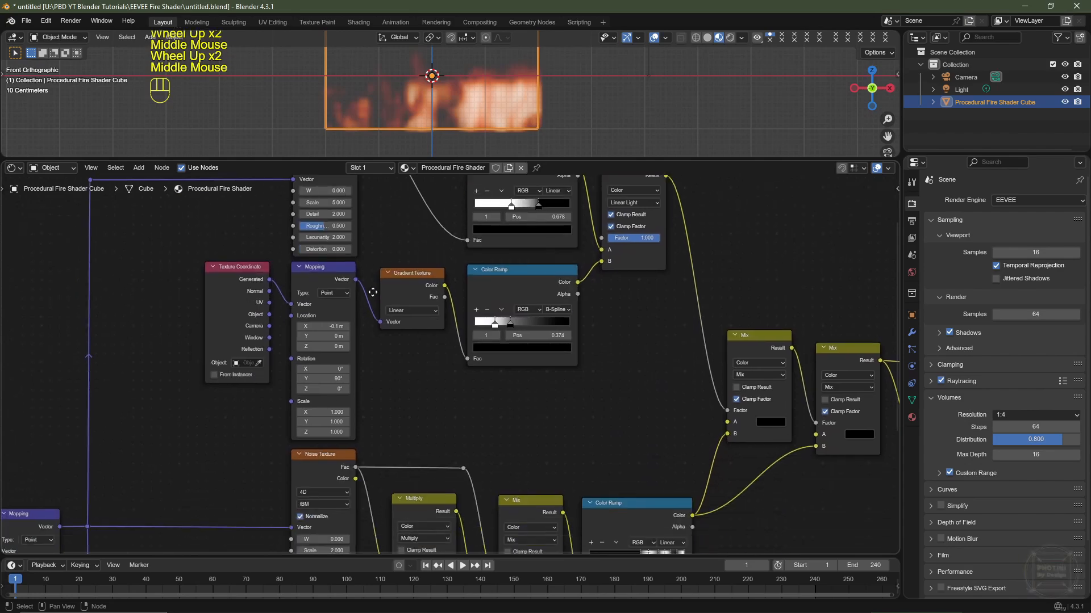
pyautogui.keyDown('shift'); pyautogui.scroll(-3, 373, 292); pyautogui.keyUp('shift')
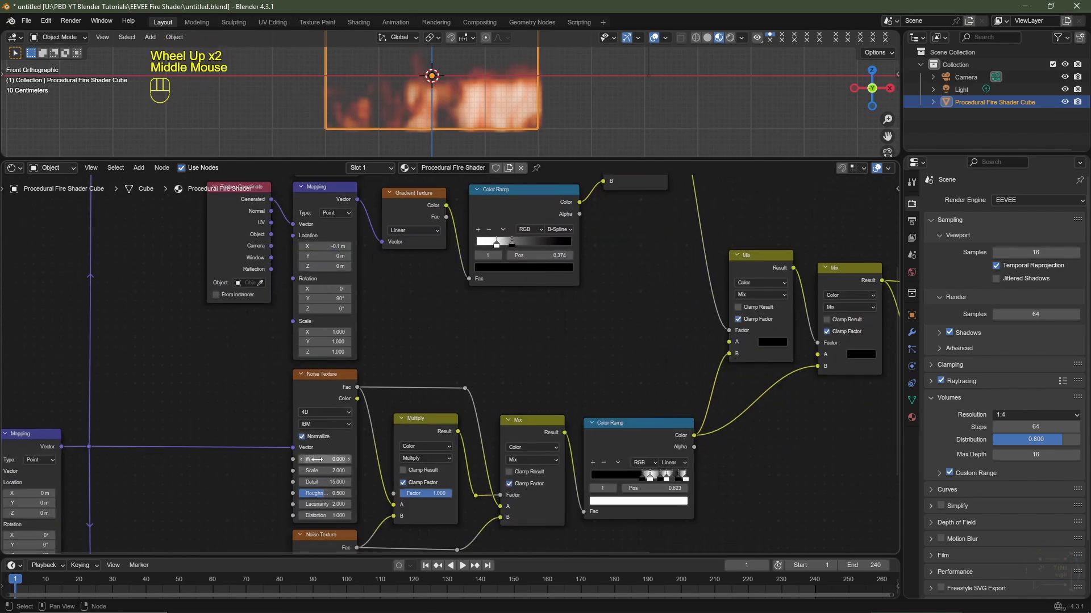
pyautogui.moveTo(317, 459)
pyautogui.keyDown('shift'); pyautogui.mouseDown()
pyautogui.moveTo(335, 459)
pyautogui.moveTo(317, 459)
pyautogui.mouseUp(); pyautogui.keyUp('shift')
pyautogui.moveTo(243, 407); pyautogui.dragTo(432, 295, button='middle')
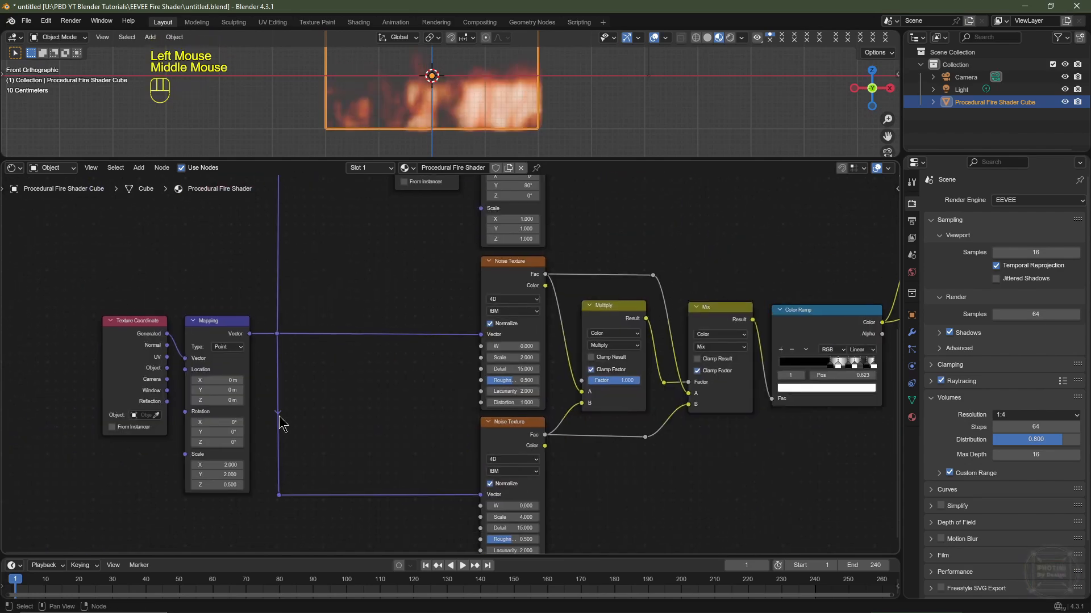
pyautogui.keyDown('shift'); pyautogui.moveTo(218, 403); pyautogui.dragTo(176, 403); pyautogui.keyUp('shift')
pyautogui.scroll(2, 269, 363)
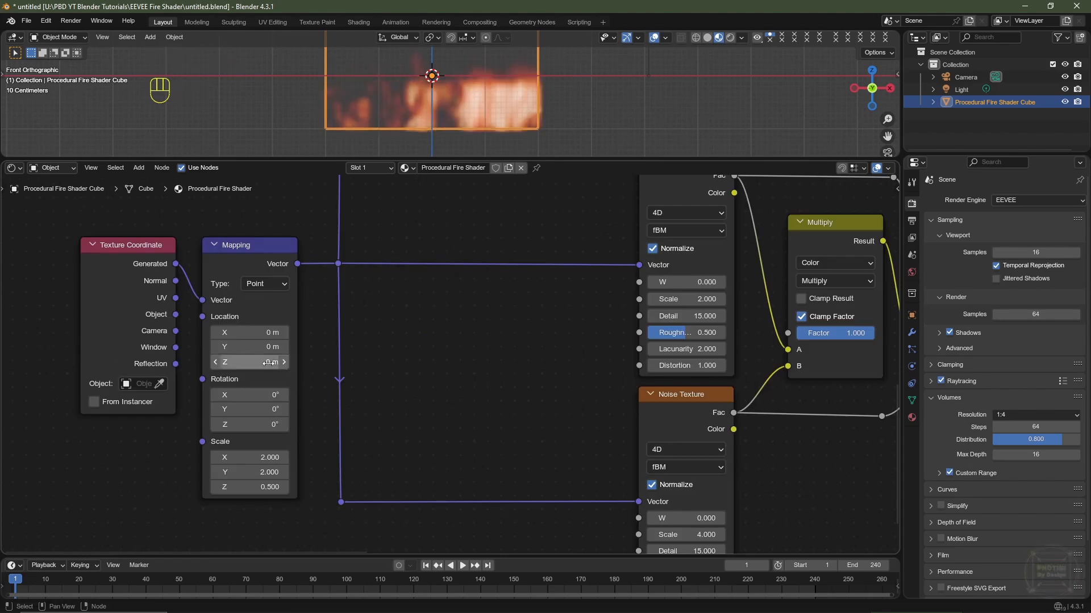
pyautogui.click(257, 363)
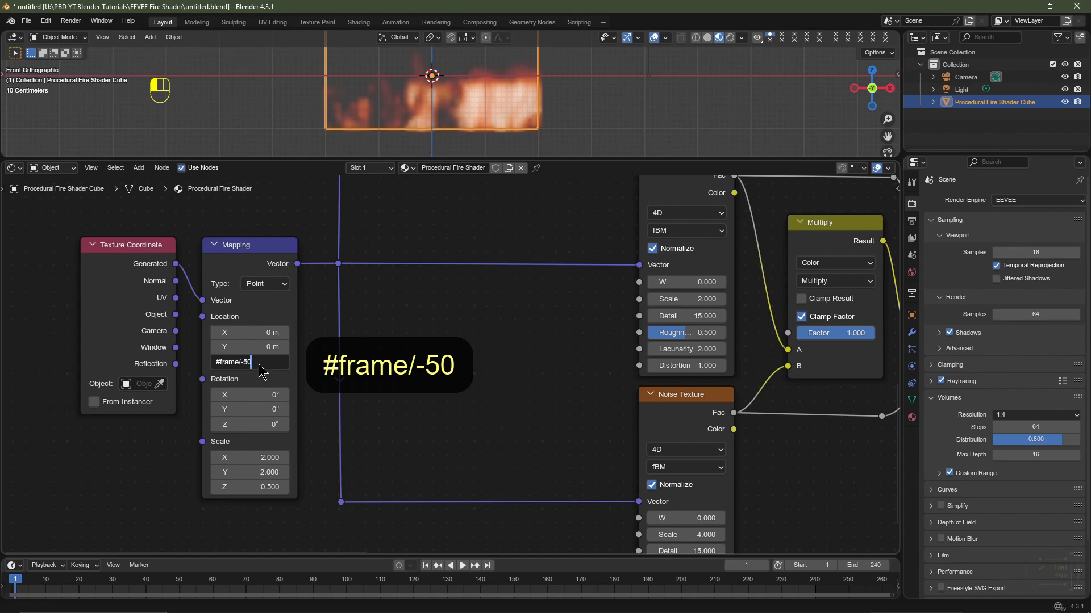
pyautogui.press('Return')
pyautogui.press('space')
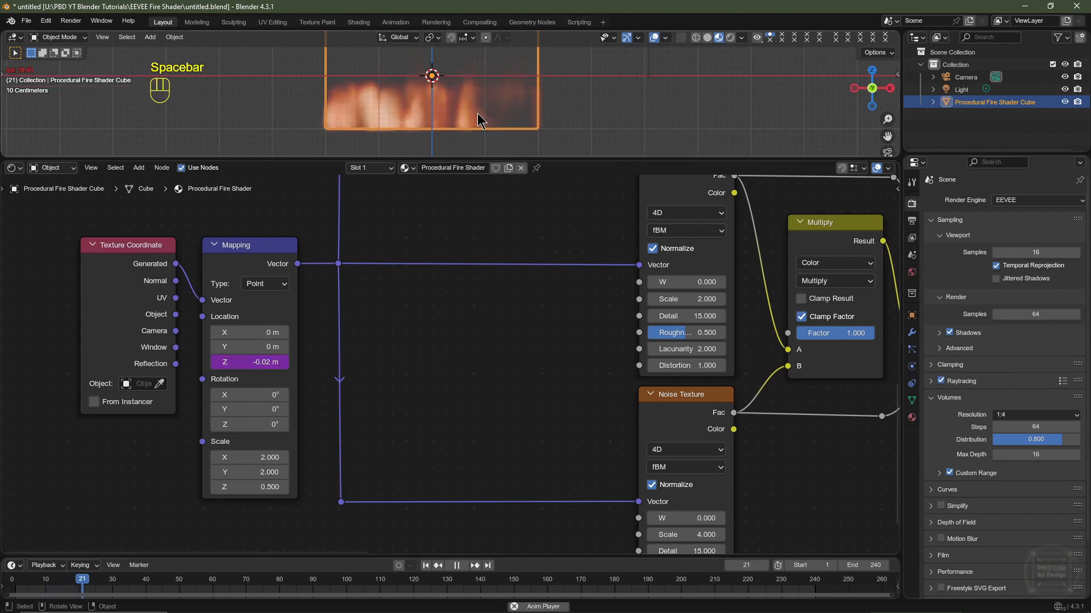
pyautogui.press('space')
# - Try frame/-25 as the Mapping node's Z location driver and preview the animation
pyautogui.click(263, 363)
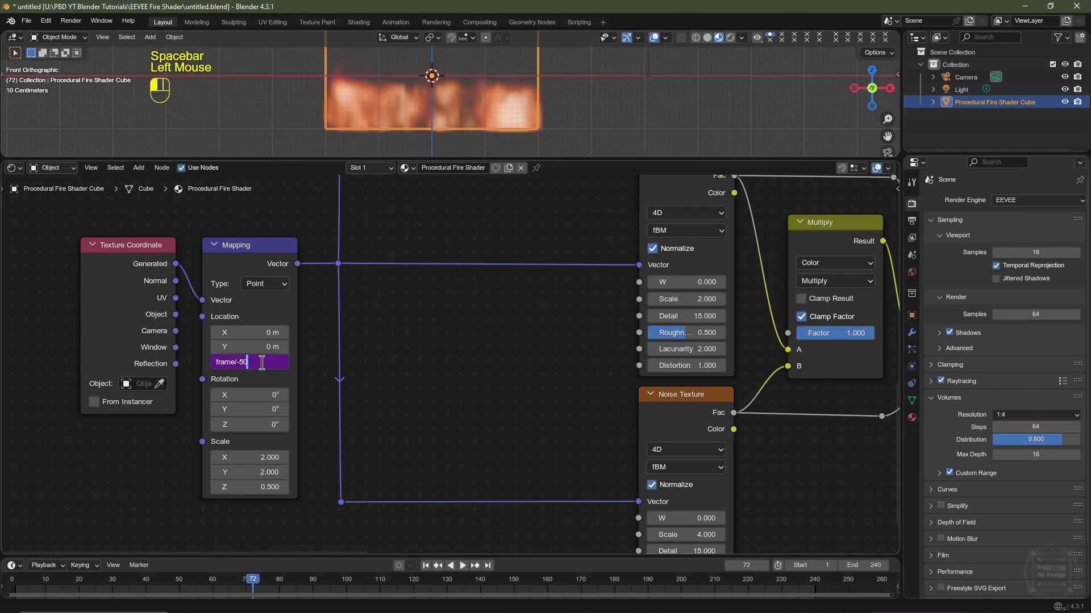
pyautogui.press('BackSpace')
pyautogui.press('BackSpace')
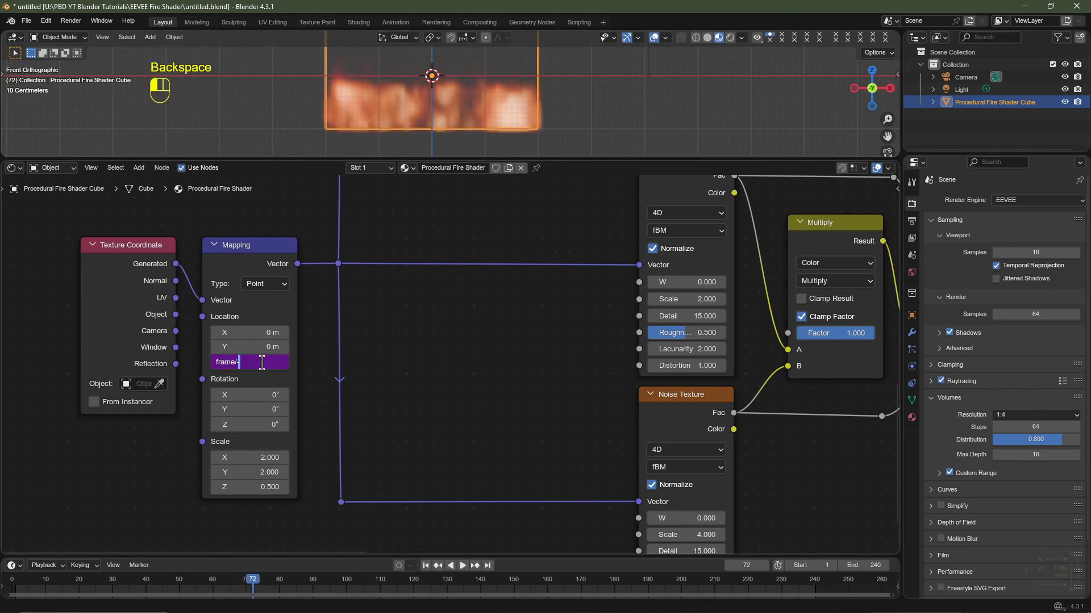
pyautogui.press('Return')
pyautogui.press('space')
pyautogui.press('space')
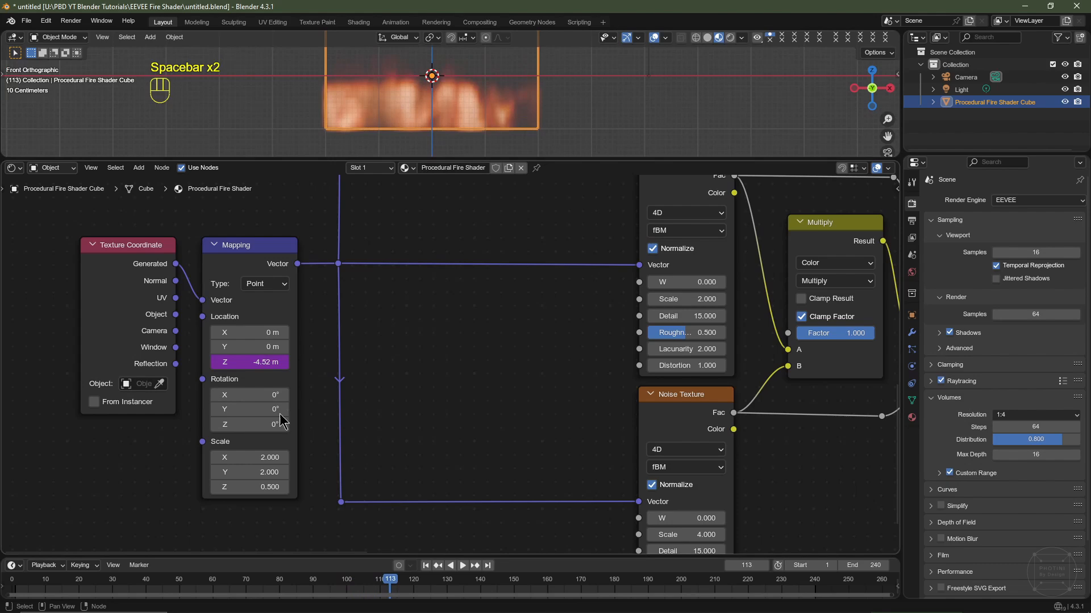
# - Restore the Mapping node's Z location driver to frame/-50
pyautogui.click(266, 361)
pyautogui.press('BackSpace')
pyautogui.press('BackSpace')
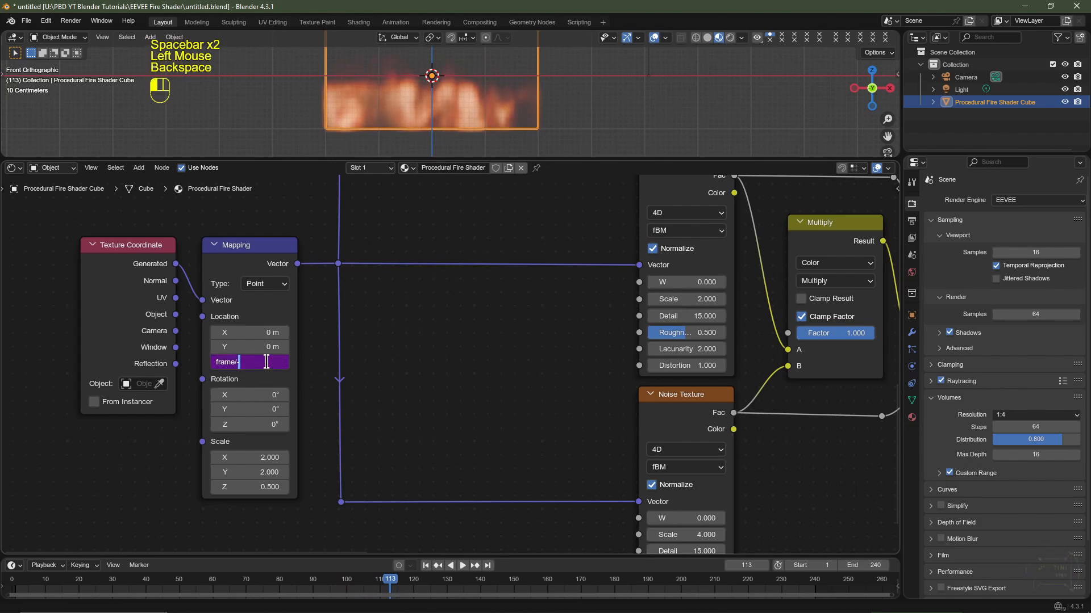
pyautogui.press('Return')
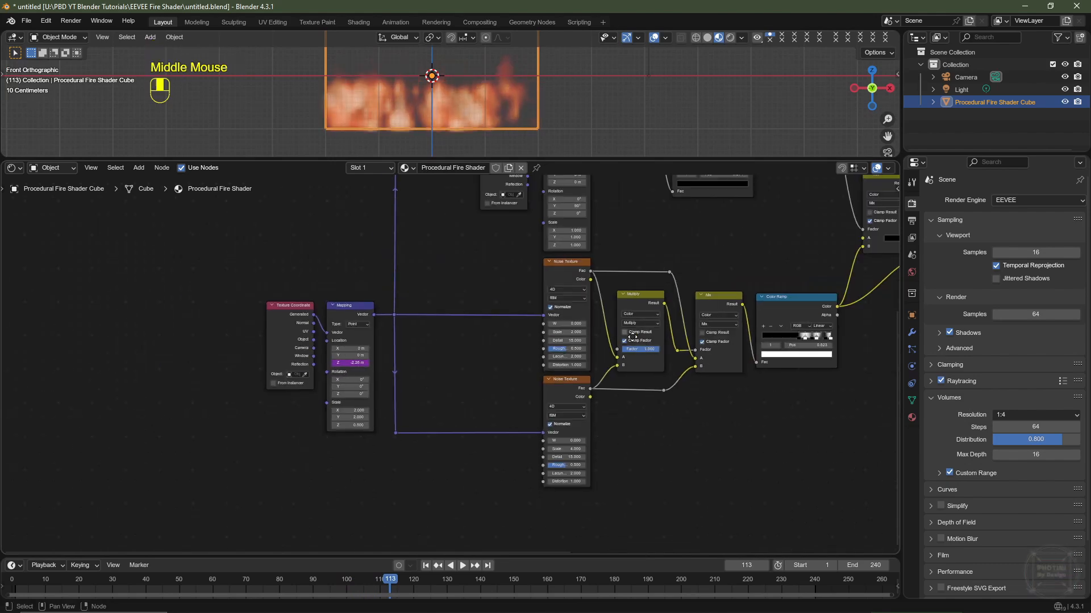
# - Examine the W inputs of the two 4D Noise Textures feeding the fire noise Multiply and Mix nodes
pyautogui.scroll(2, 447, 432)
pyautogui.moveTo(614, 340); pyautogui.dragTo(440, 323, button='middle')
pyautogui.moveTo(384, 305)
pyautogui.keyDown('shift'); pyautogui.mouseDown()
pyautogui.moveTo(406, 305)
pyautogui.moveTo(384, 305)
pyautogui.mouseUp(); pyautogui.keyUp('shift')
pyautogui.moveTo(368, 476)
pyautogui.keyDown('shift'); pyautogui.mouseDown()
pyautogui.moveTo(392, 476)
pyautogui.moveTo(368, 476)
pyautogui.mouseUp(); pyautogui.keyUp('shift')
pyautogui.scroll(1, 442, 487)
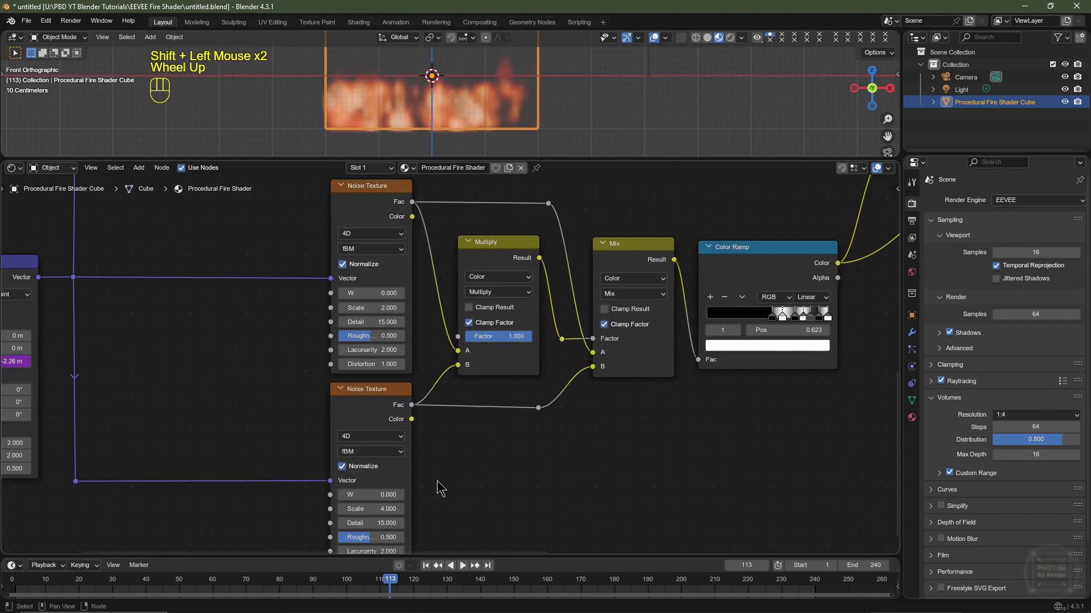
pyautogui.moveTo(416, 445); pyautogui.dragTo(423, 403, button='middle')
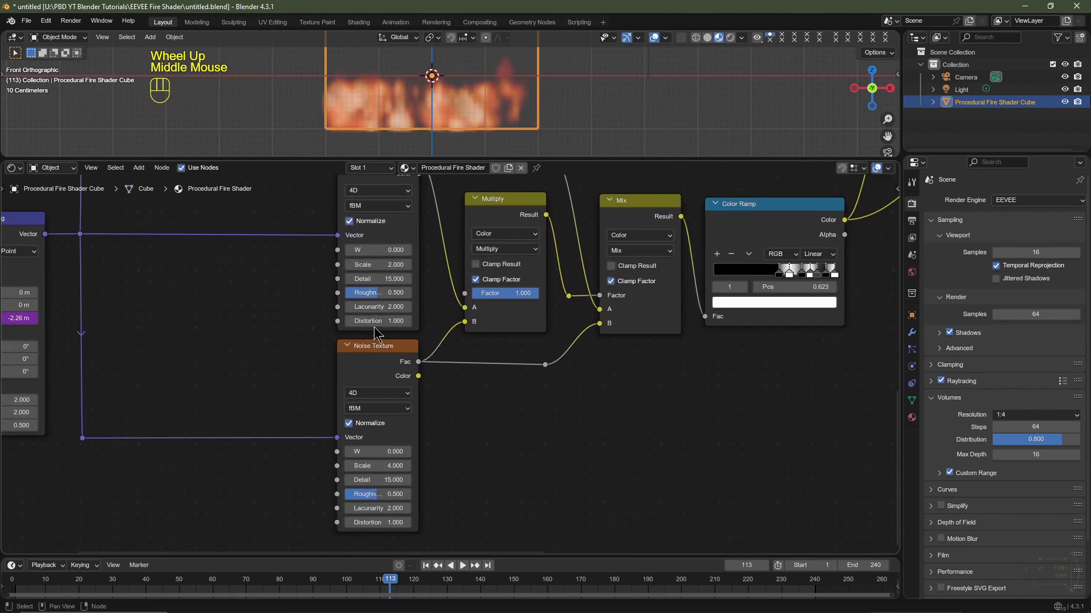
pyautogui.keyDown('shift'); pyautogui.moveTo(372, 250); pyautogui.dragTo(366, 250); pyautogui.keyUp('shift')
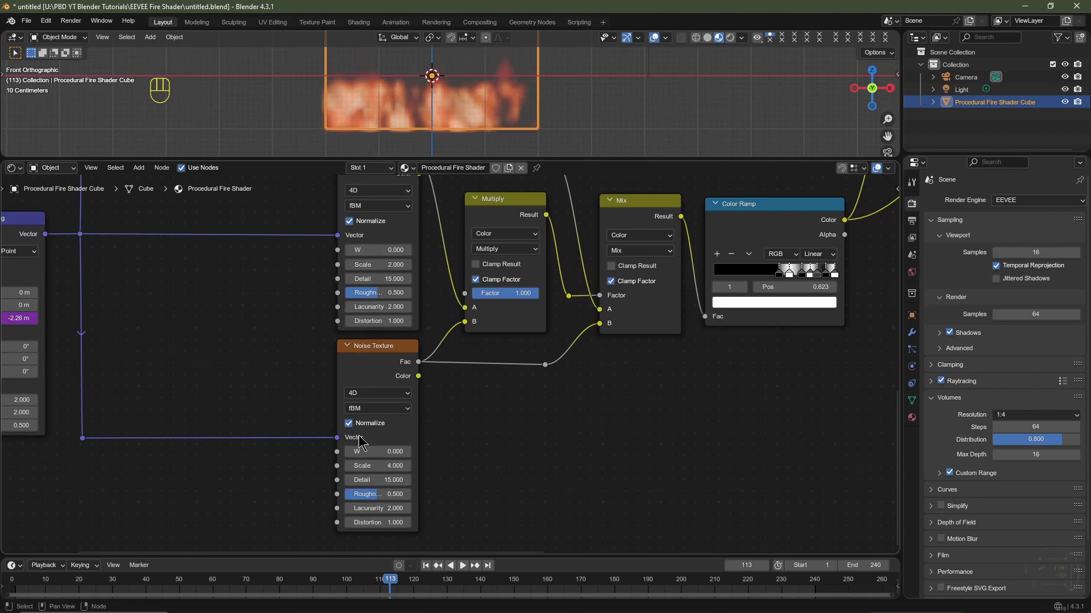
pyautogui.moveTo(358, 451)
pyautogui.keyDown('shift'); pyautogui.mouseDown()
pyautogui.moveTo(401, 452)
pyautogui.moveTo(357, 451)
pyautogui.mouseUp(); pyautogui.keyUp('shift')
# - Add a Math node below the lower Mapping node and place a duplicate of it beside it, toward the Noise Textures
pyautogui.moveTo(179, 469); pyautogui.dragTo(231, 414, button='middle')
pyautogui.hotkey('shift', 'a')
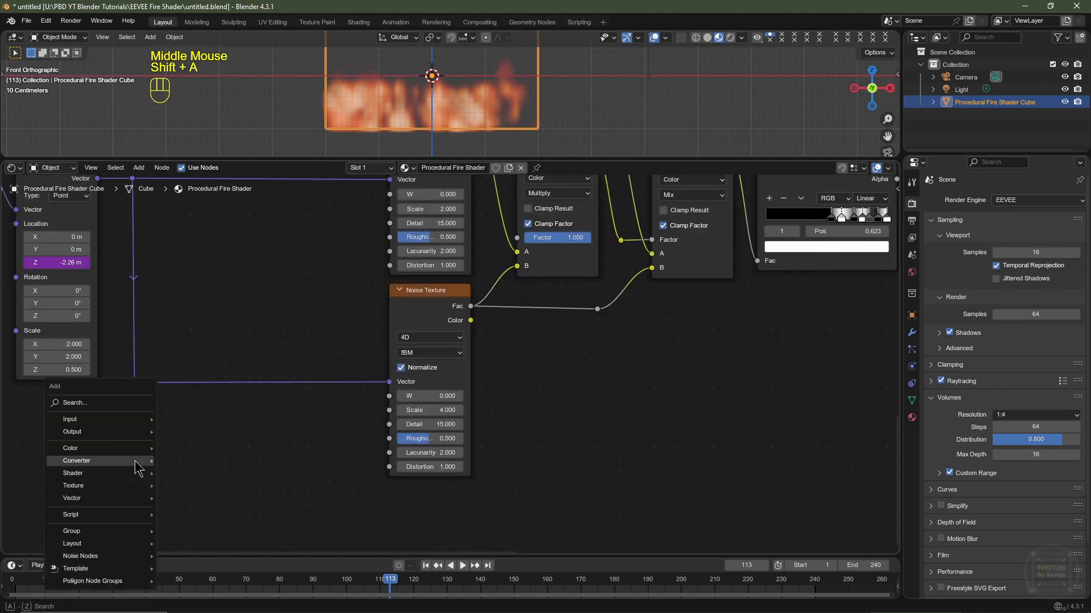
pyautogui.moveTo(102, 461)
pyautogui.click(187, 373)
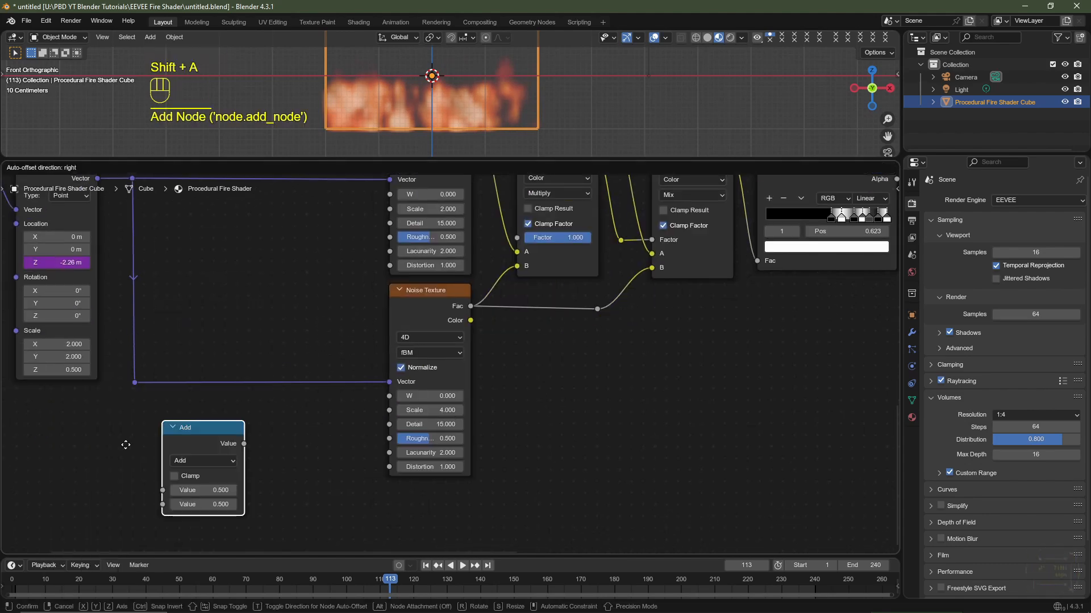
pyautogui.click(159, 447)
pyautogui.hotkey('shift', 'd')
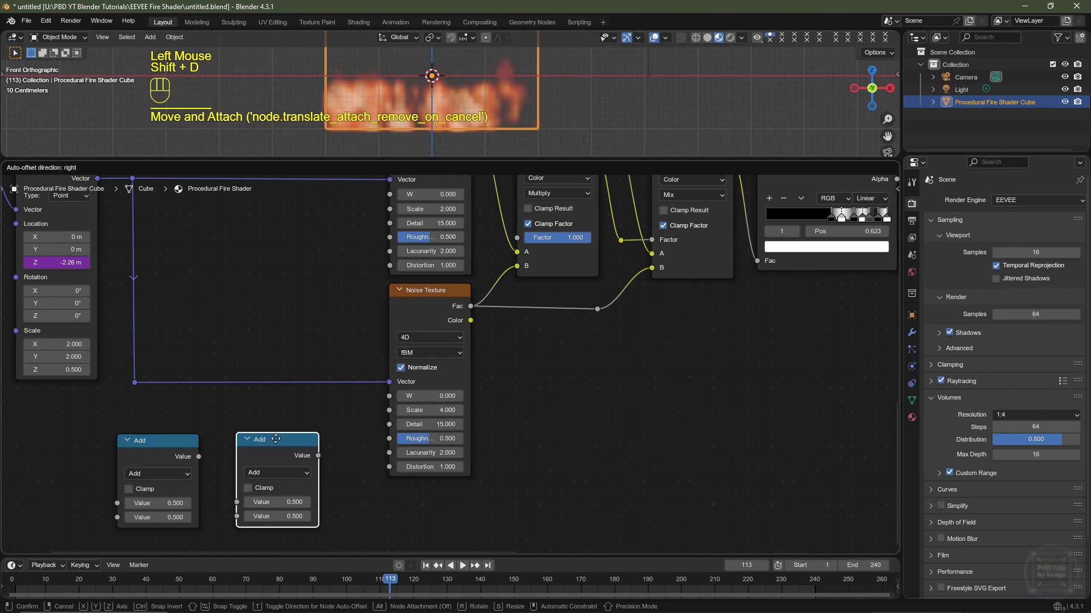
pyautogui.click(279, 446)
# - Set the first Math node to Multiply, with 1 as its first value and the driver #frame/100 as its second
pyautogui.click(152, 454)
pyautogui.click(148, 474)
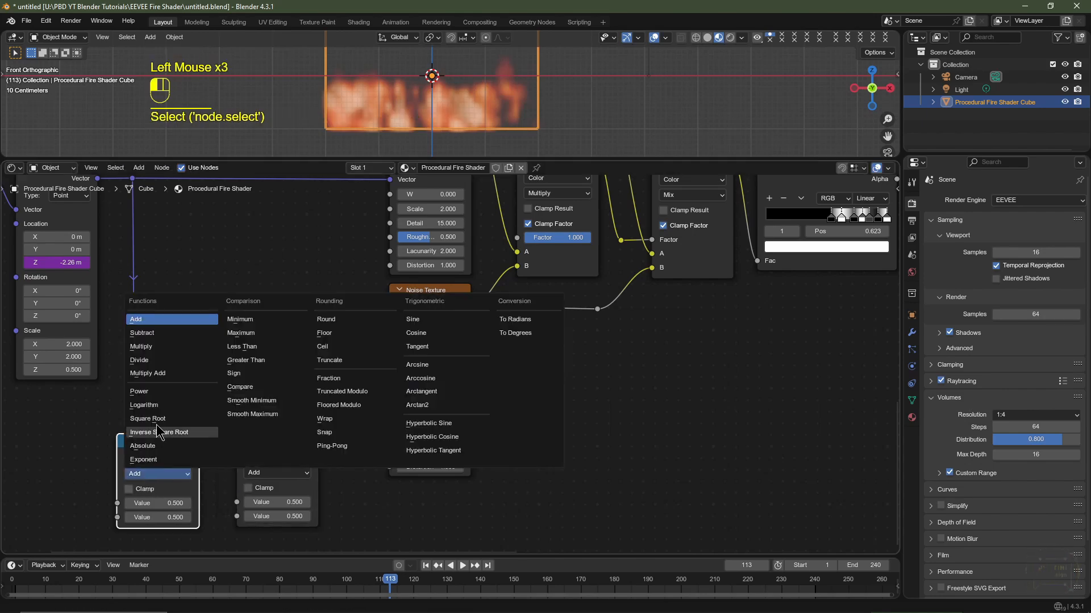
pyautogui.click(148, 348)
pyautogui.click(164, 504)
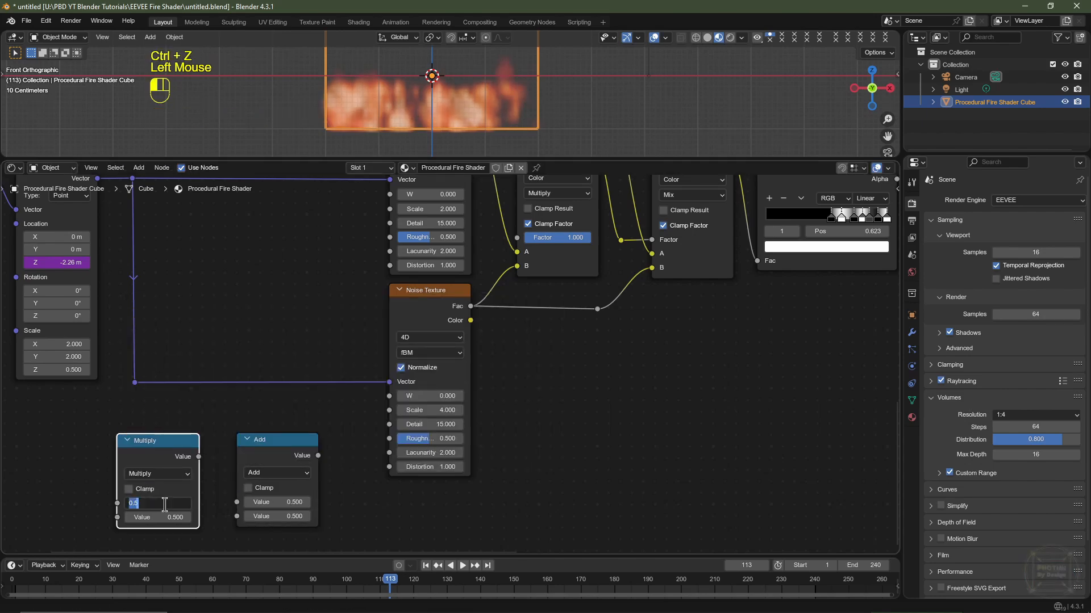
pyautogui.write('1')
pyautogui.press('Return')
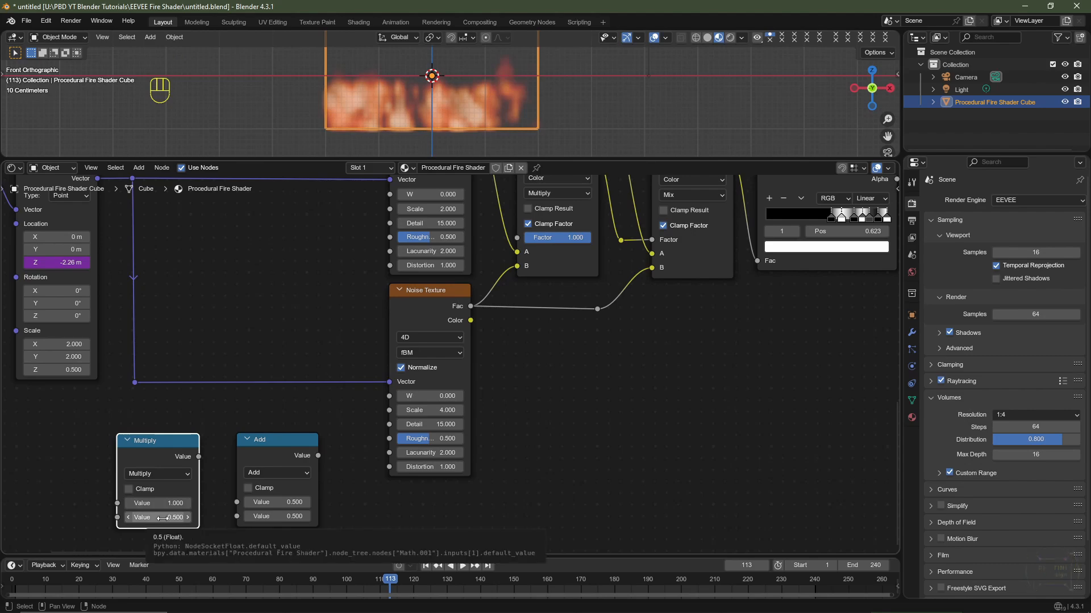
pyautogui.click(162, 518)
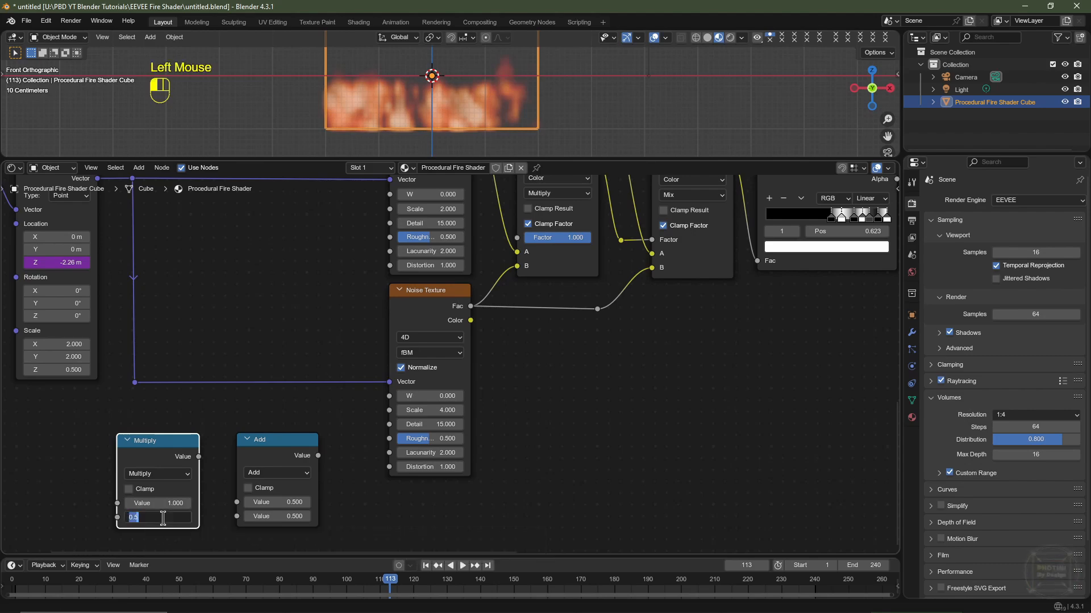
pyautogui.write('#frame/100')
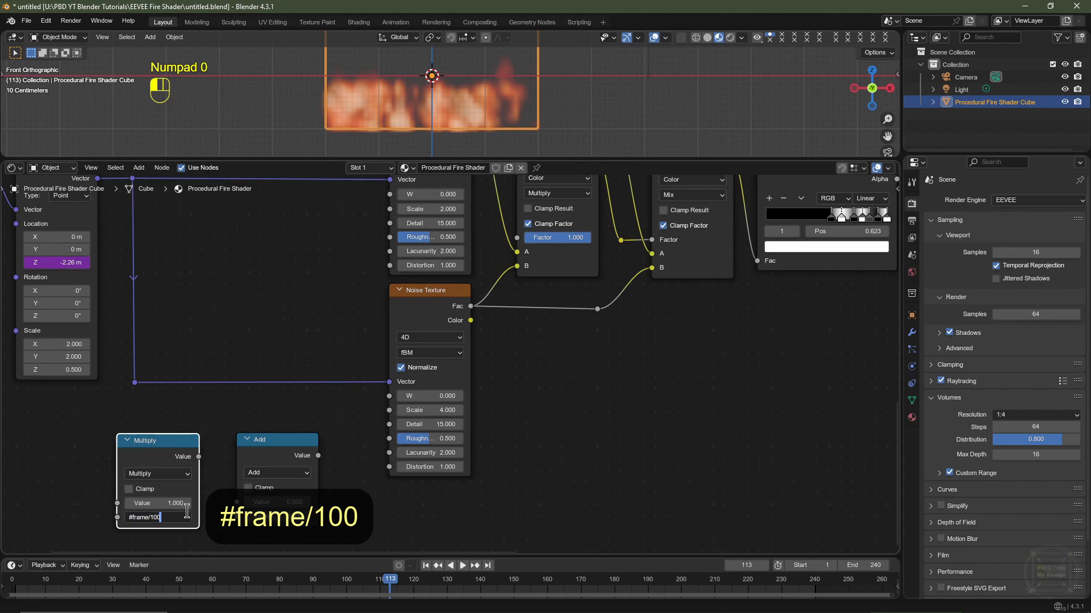
pyautogui.press('Return')
# - Move the frame-driven Multiply node directly beneath the Mapping node that feeds the Noise Textures
pyautogui.moveTo(187, 511); pyautogui.dragTo(185, 535, button='middle')
pyautogui.moveTo(159, 464); pyautogui.dragTo(58, 454)
pyautogui.scroll(-2, 585, 386)
pyautogui.scroll(1, 585, 387)
pyautogui.moveTo(585, 387); pyautogui.dragTo(582, 429, button='middle')
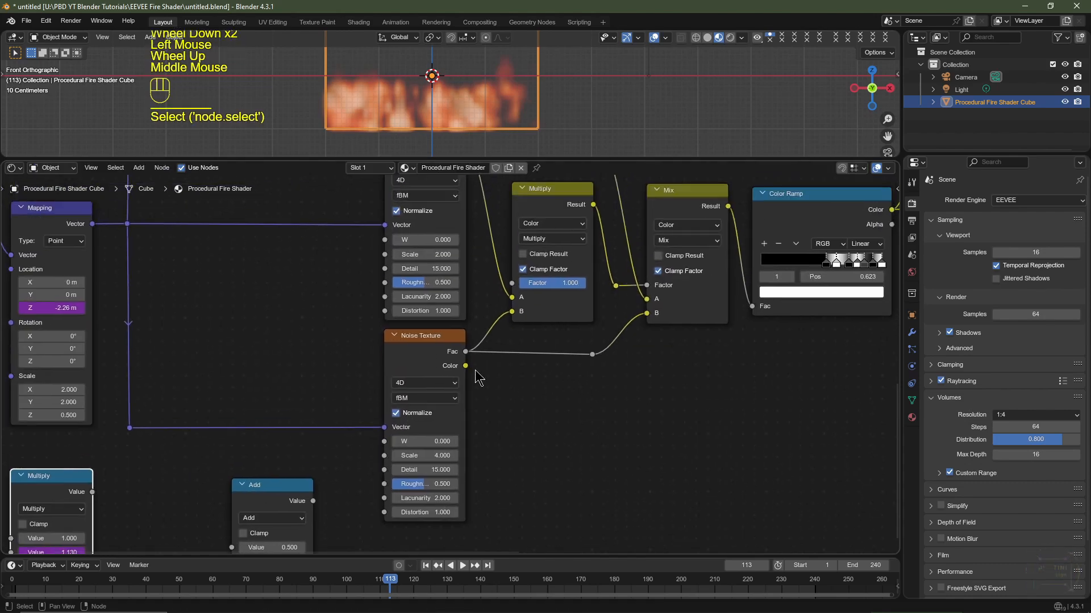
# - Set the second Math node to Divide with 2 as its second value
pyautogui.click(430, 350)
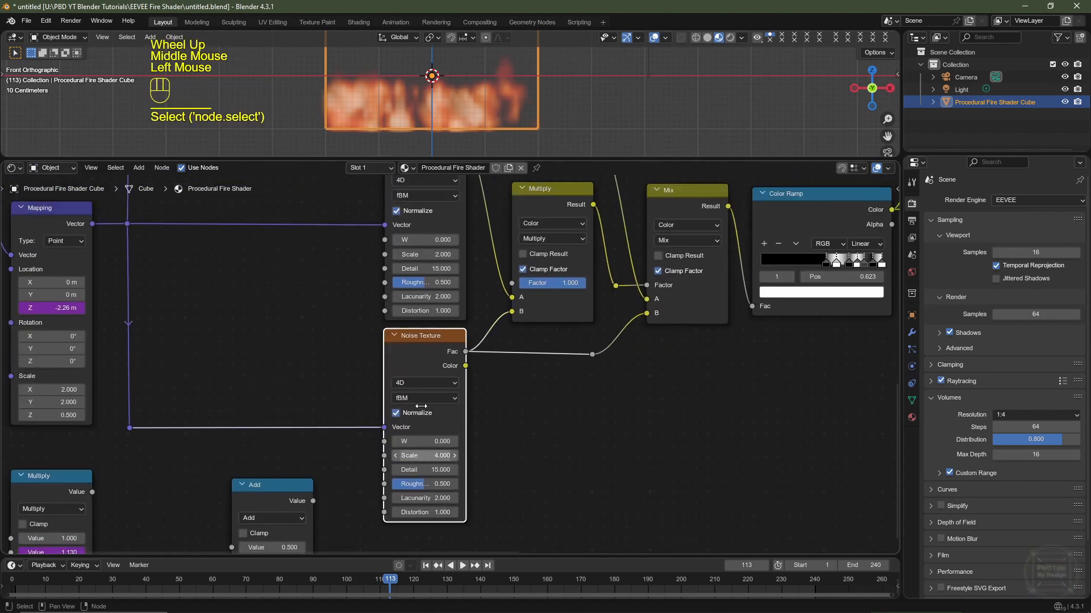
pyautogui.moveTo(142, 488); pyautogui.dragTo(176, 425, button='middle')
pyautogui.click(91, 432)
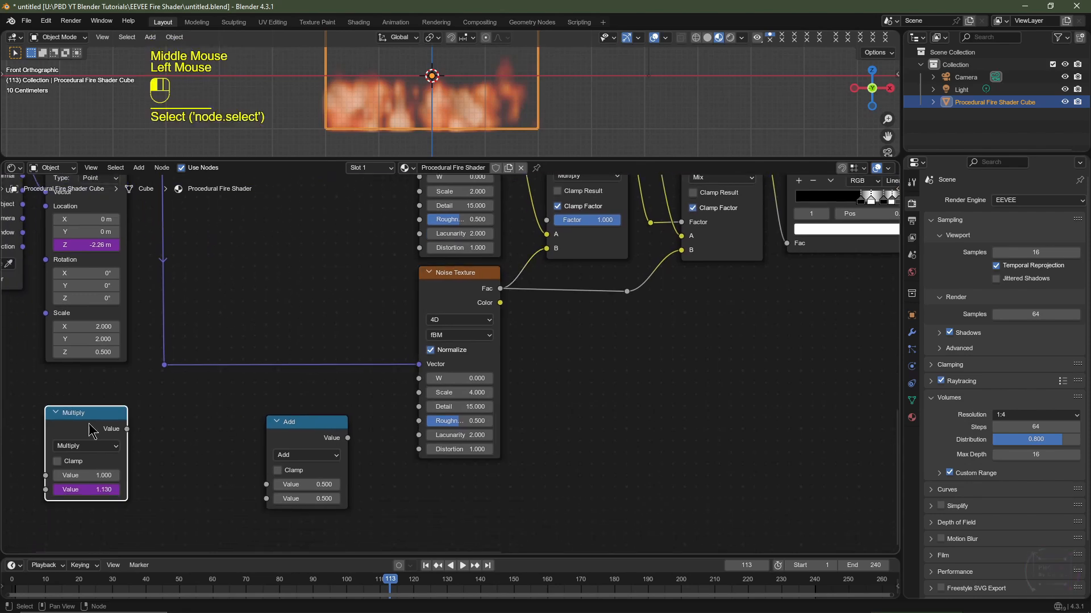
pyautogui.click(305, 436)
pyautogui.click(305, 455)
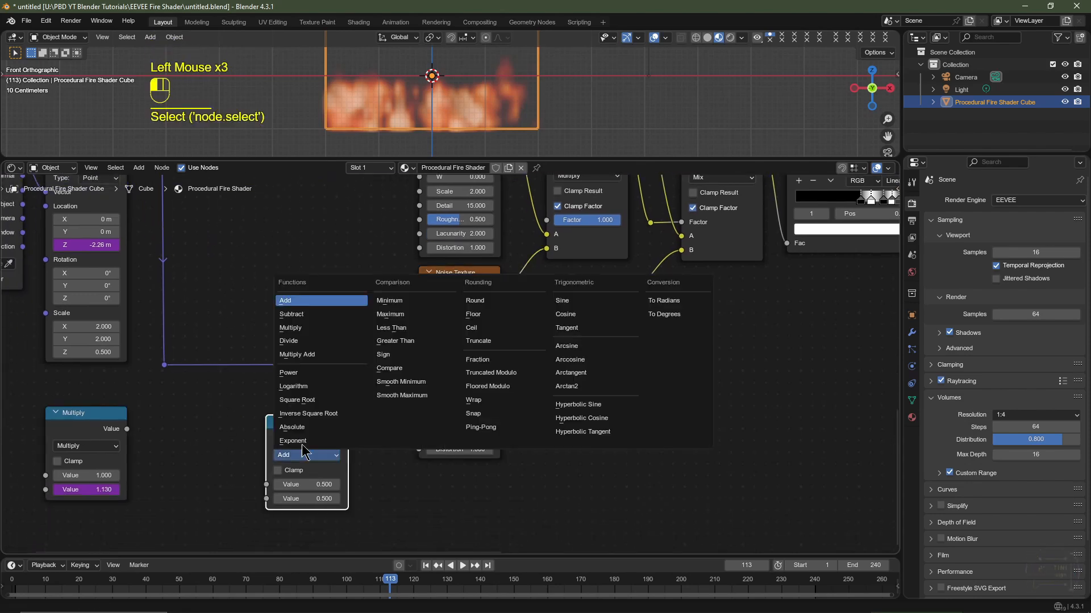
pyautogui.click(313, 499)
pyautogui.press('Return')
# - Connect the frame-driven Multiply output to the Divide node's first value, and the Divide output to the W input of the scale 4 Noise Texture
pyautogui.moveTo(226, 415)
pyautogui.mouseDown(button='middle')
pyautogui.moveTo(196, 436)
pyautogui.moveTo(209, 410)
pyautogui.mouseUp(button='middle')
pyautogui.click(106, 448)
pyautogui.rightClick(112, 450)
pyautogui.moveTo(110, 425); pyautogui.dragTo(248, 489)
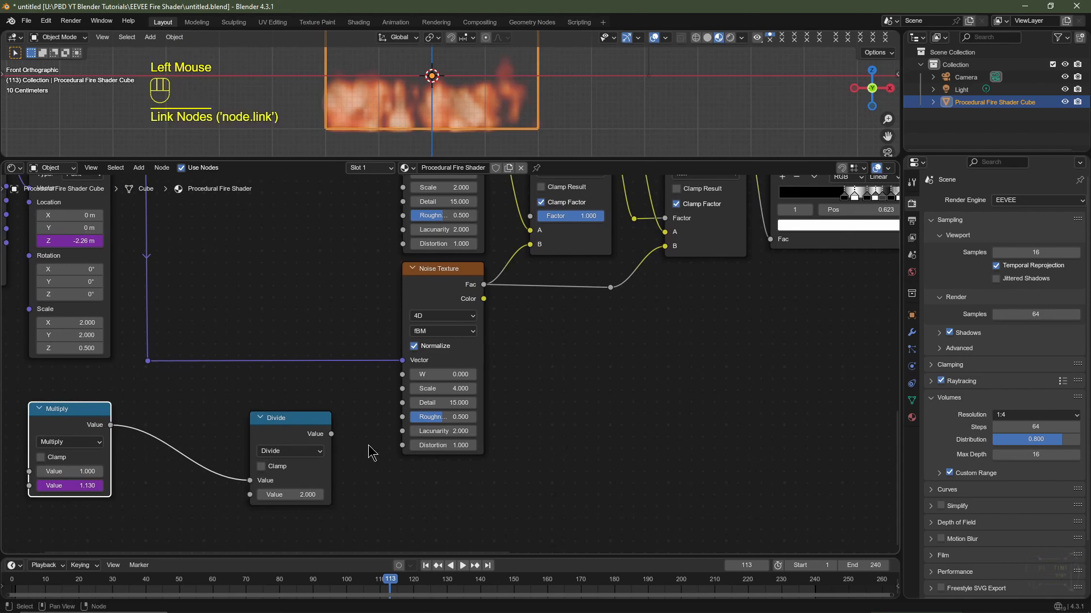
pyautogui.moveTo(369, 446); pyautogui.dragTo(312, 492, button='middle')
pyautogui.moveTo(273, 480); pyautogui.dragTo(343, 425)
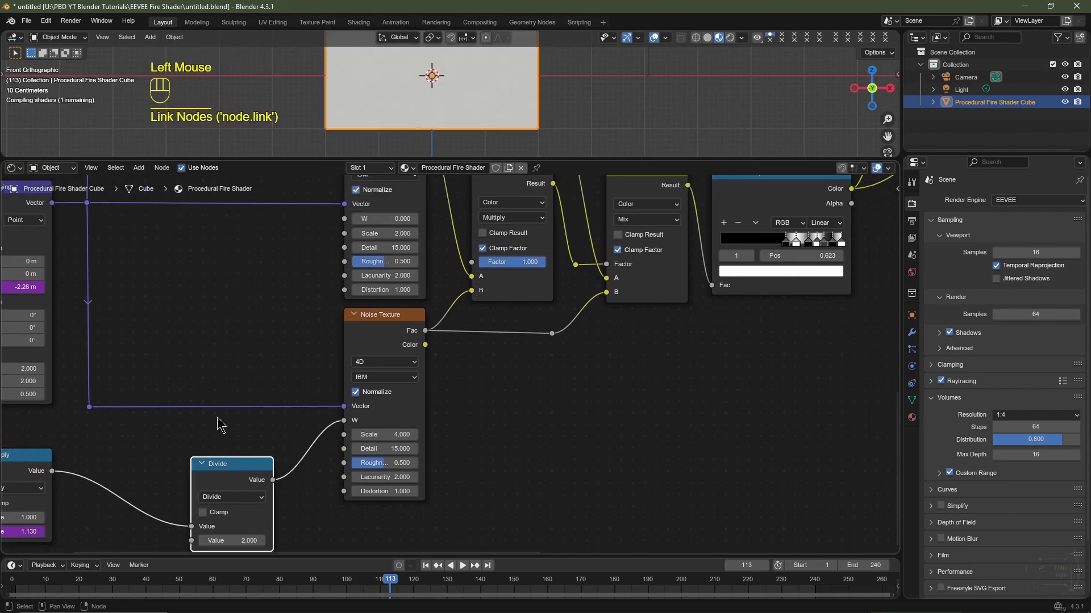
# - Connect the frame-driven Multiply output directly to the W input of the scale 2 Noise Texture
pyautogui.moveTo(55, 482); pyautogui.dragTo(161, 483, button='middle')
pyautogui.moveTo(157, 473); pyautogui.dragTo(449, 220)
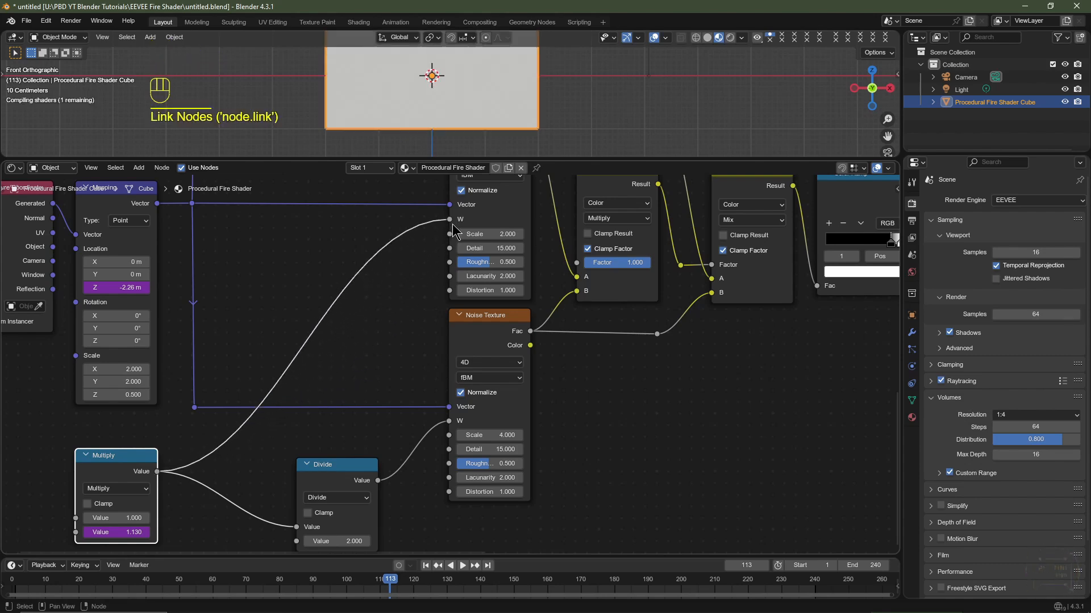
pyautogui.moveTo(450, 220); pyautogui.dragTo(455, 284, button='middle')
pyautogui.scroll(-6, 471, 309)
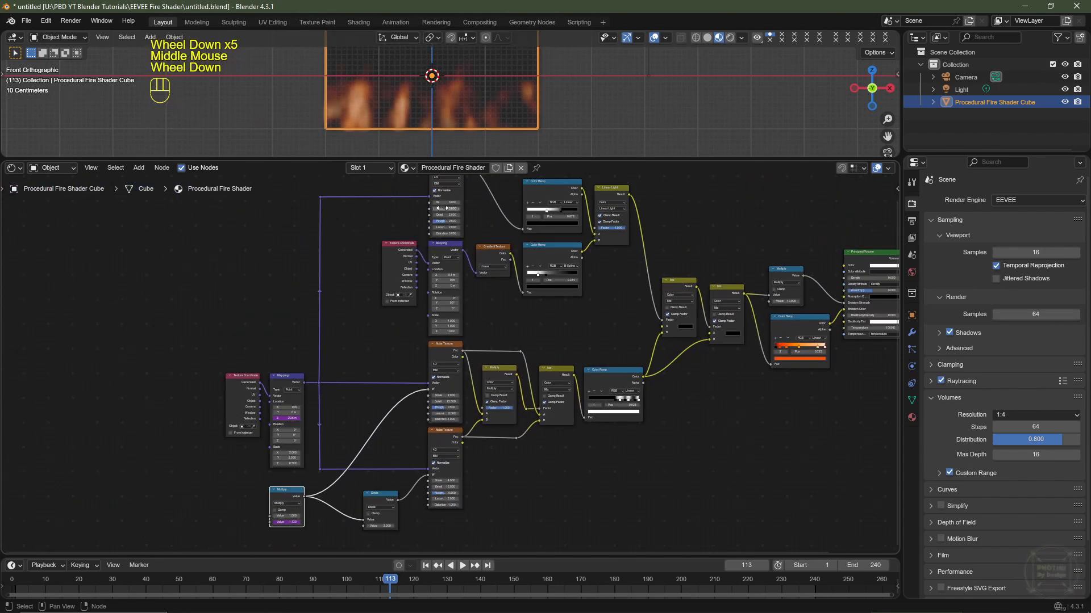
pyautogui.scroll(1, 443, 225)
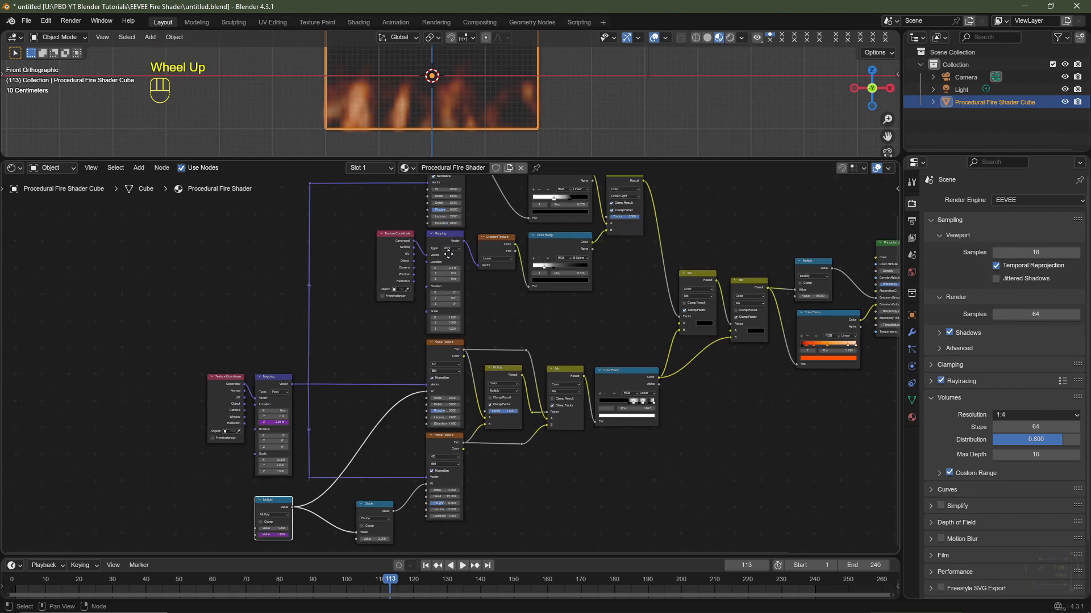
# - Bring the frame-driven Multiply node beside the gradient-distorting Noise Texture and connect its output to that texture's W input
pyautogui.moveTo(443, 225); pyautogui.dragTo(450, 255, button='middle')
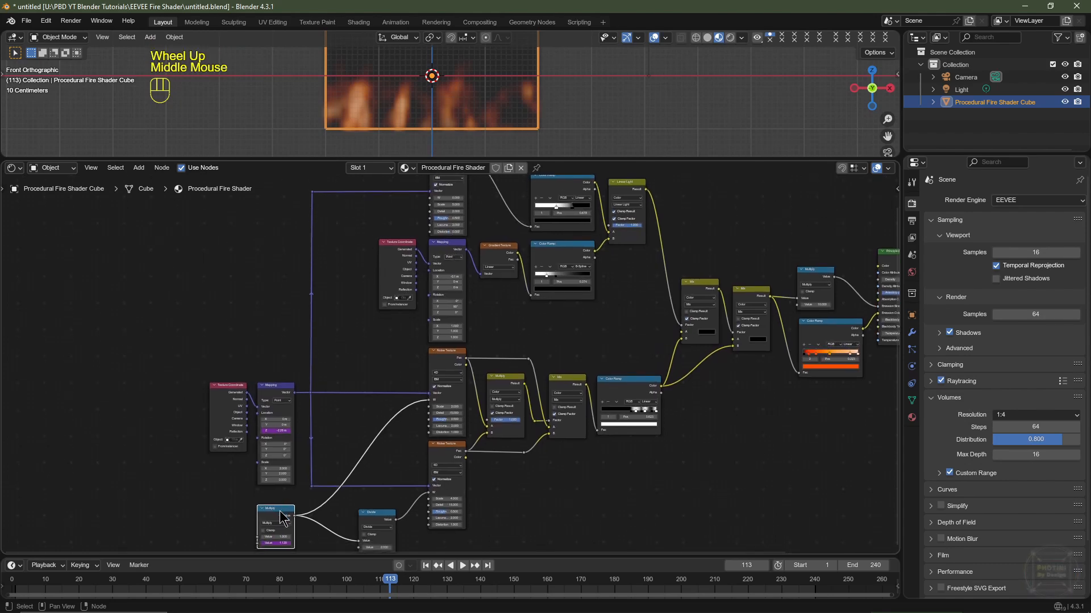
pyautogui.press('g')
pyautogui.click(286, 208)
pyautogui.moveTo(366, 242); pyautogui.dragTo(368, 333, button='middle')
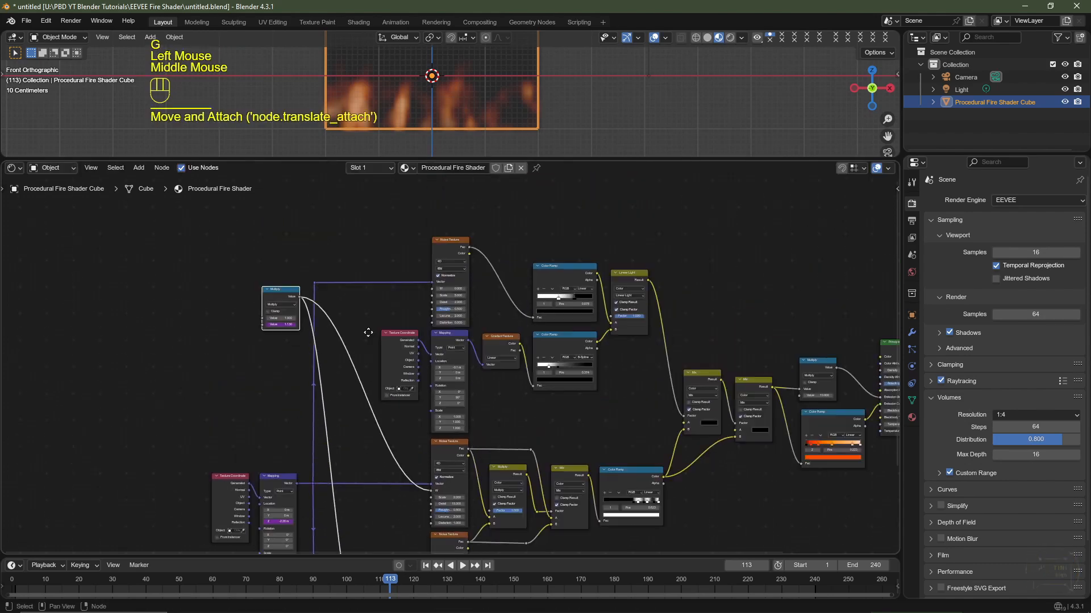
pyautogui.scroll(3, 368, 332)
pyautogui.moveTo(170, 293); pyautogui.dragTo(413, 289)
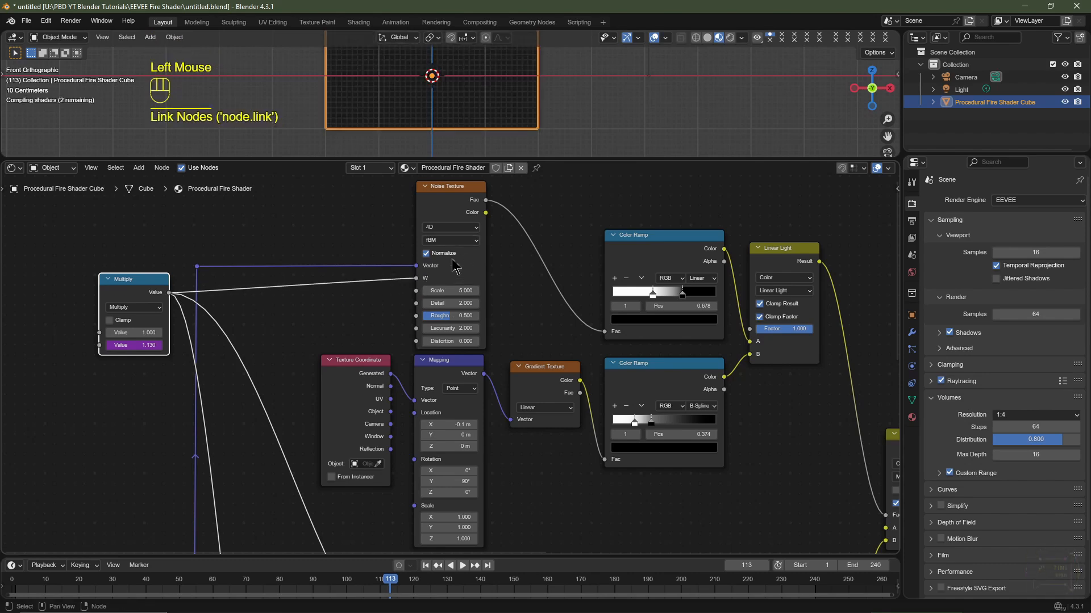
# - Move the frame-driven Multiply node back below the lower Mapping node, in line with the Divide node
pyautogui.scroll(-2, 310, 389)
pyautogui.moveTo(307, 388); pyautogui.dragTo(333, 312, button='middle')
pyautogui.scroll(-2, 334, 311)
pyautogui.press('g')
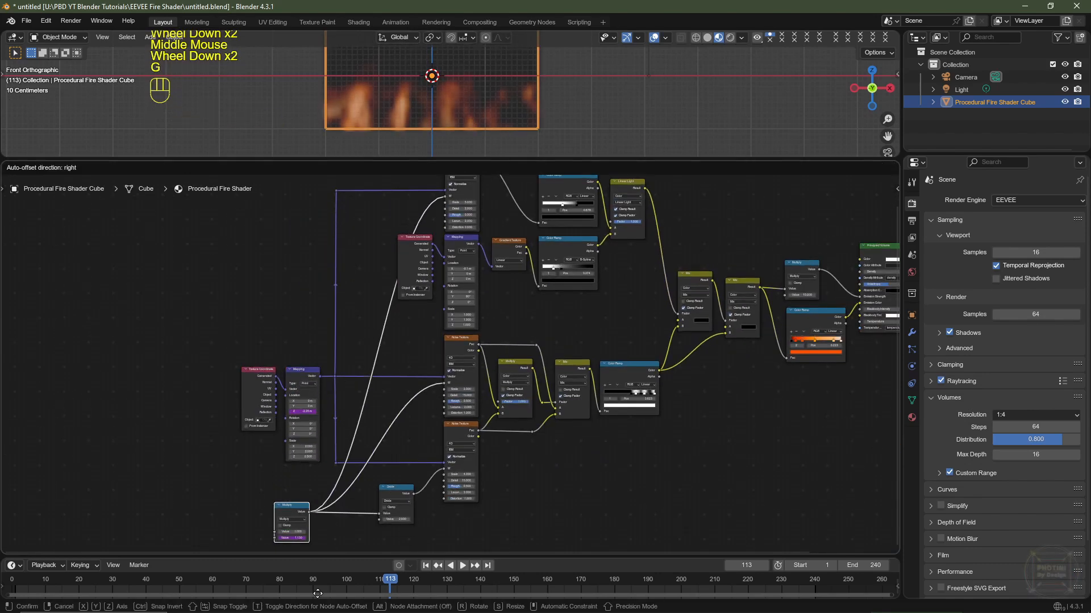
pyautogui.click(317, 507)
pyautogui.keyDown('shift'); pyautogui.moveTo(401, 472); pyautogui.dragTo(369, 472, button='middle'); pyautogui.keyUp('shift')
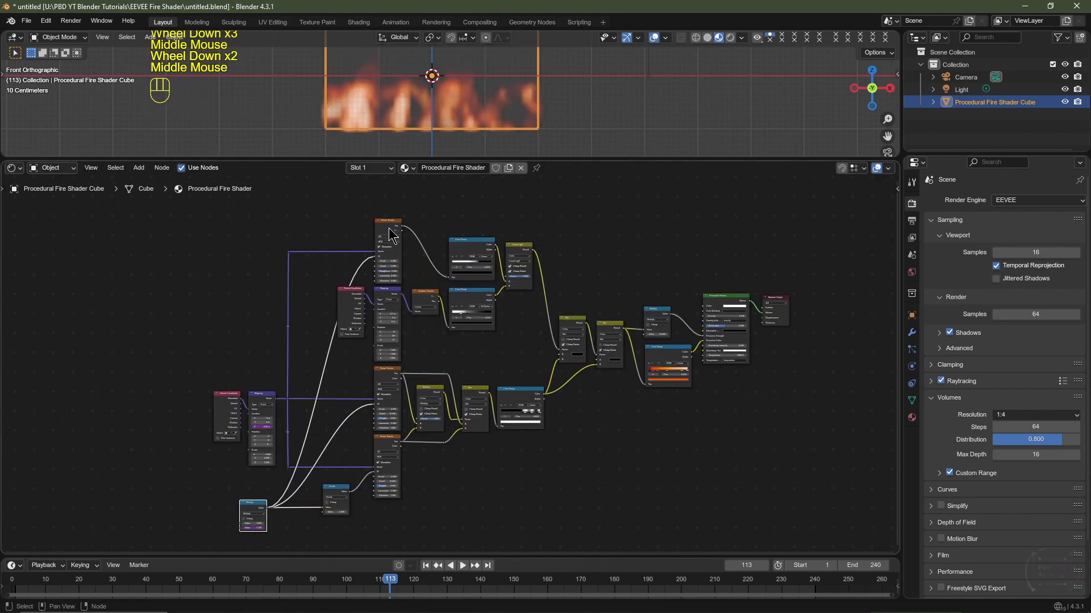
pyautogui.click(389, 228)
pyautogui.scroll(2, 432, 309)
pyautogui.moveTo(433, 309); pyautogui.dragTo(283, 311, button='middle')
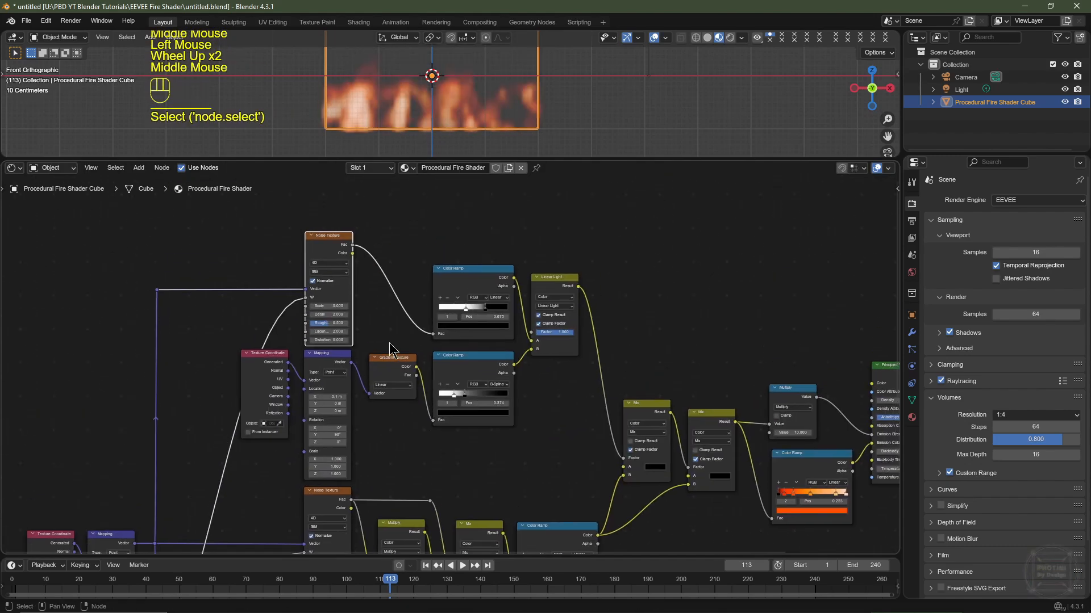
pyautogui.scroll(2, 282, 312)
pyautogui.moveTo(333, 458); pyautogui.dragTo(354, 301, button='middle')
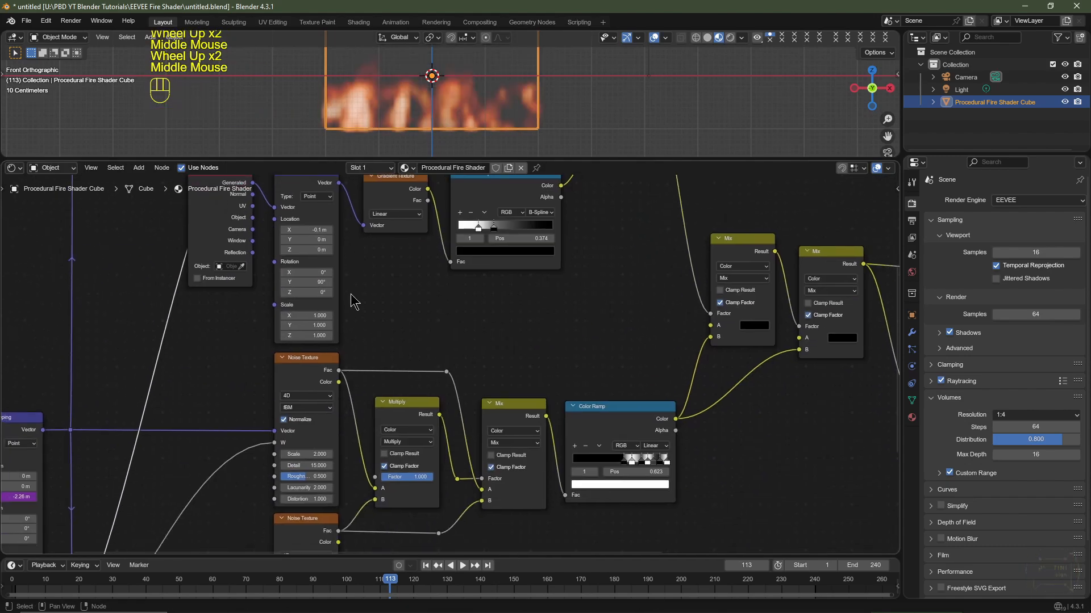
pyautogui.scroll(-1, 298, 466)
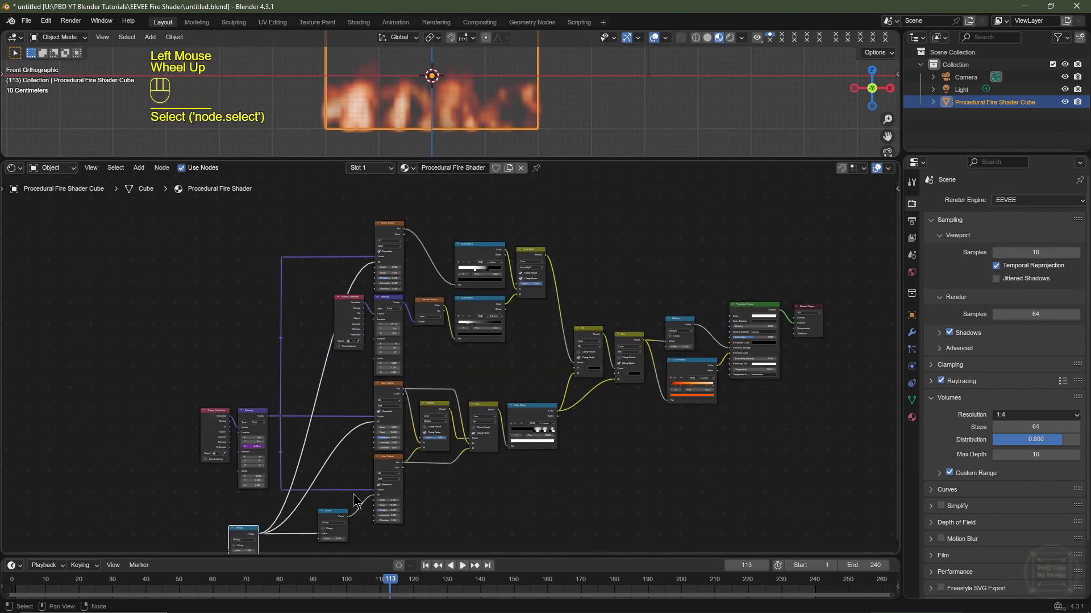
# - Duplicate the Divide node and insert the copy into the link from the frame-driven Multiply to the gradient-distorting Noise Texture's W input
pyautogui.moveTo(353, 500); pyautogui.dragTo(365, 474, button='middle')
pyautogui.click(344, 494)
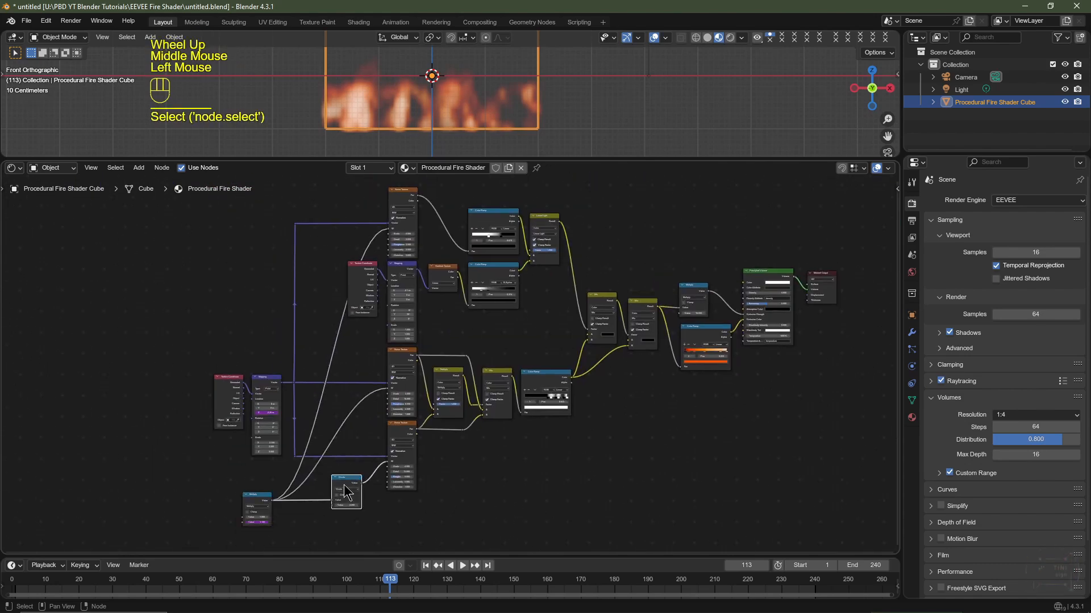
pyautogui.hotkey('shift', 'd')
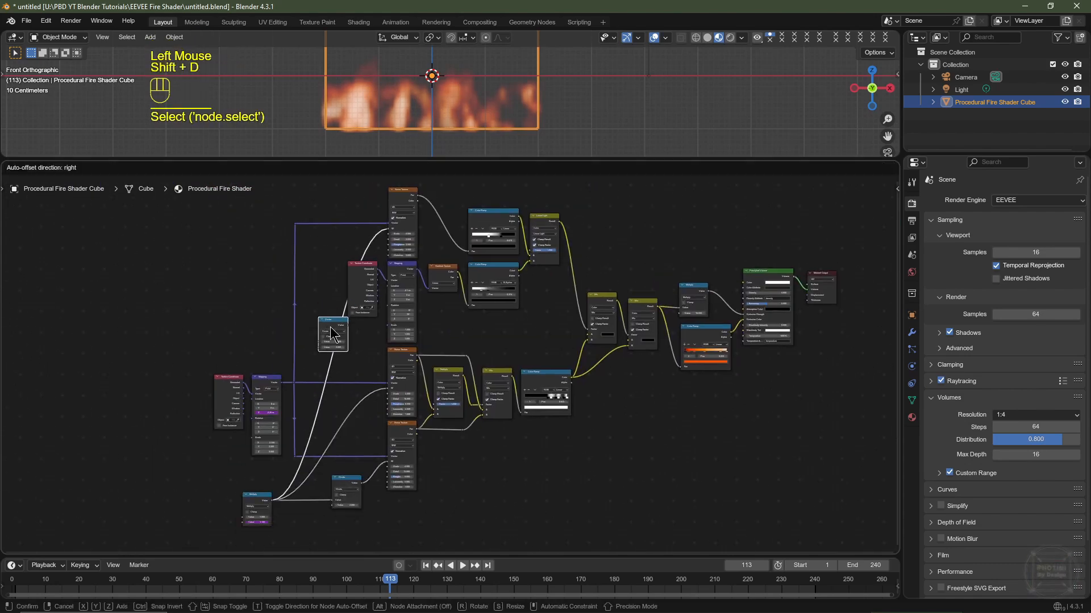
pyautogui.click(331, 335)
pyautogui.scroll(2, 368, 368)
pyautogui.keyDown('shift'); pyautogui.moveTo(368, 368); pyautogui.dragTo(318, 432, button='middle'); pyautogui.keyUp('shift')
pyautogui.scroll(2, 318, 432)
# - Place the new Divide node beside the gradient-distorting Noise Texture and shift the Texture Coordinate node down to clear space beneath it
pyautogui.press('g')
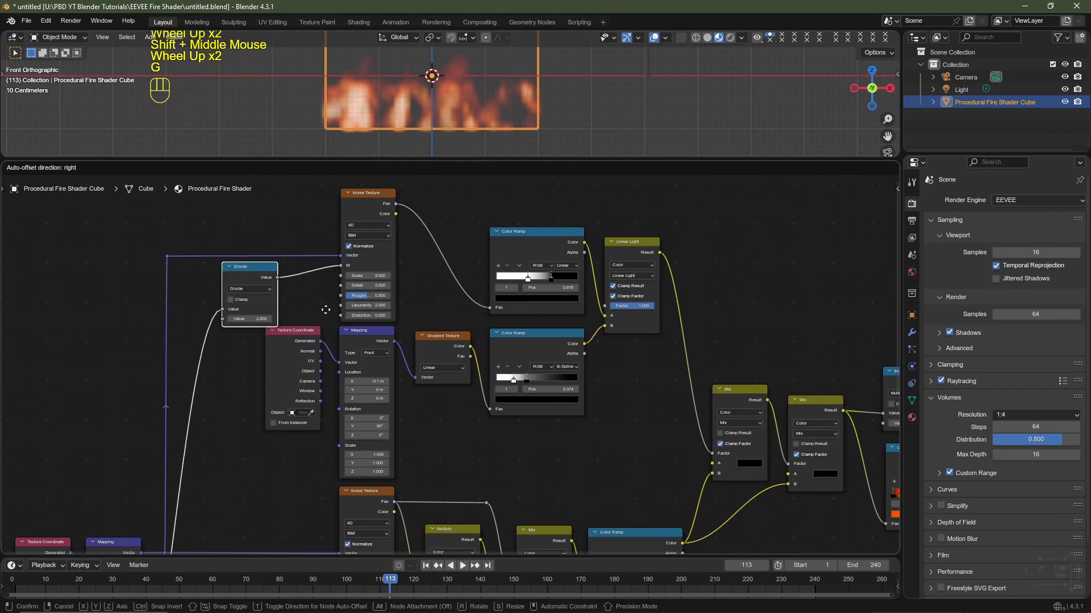
pyautogui.click(368, 309)
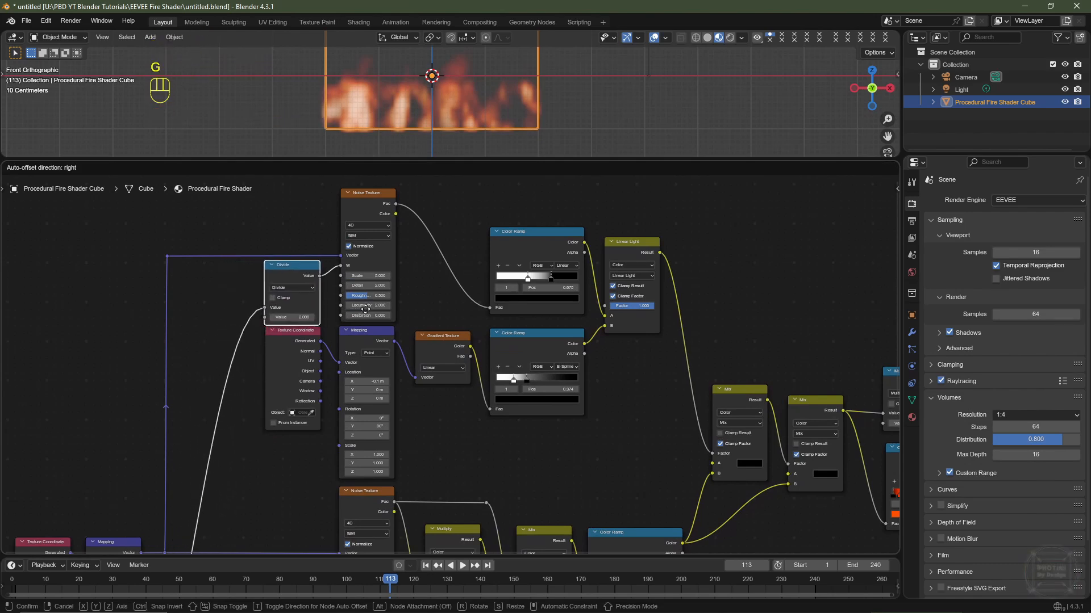
pyautogui.click(302, 362)
pyautogui.press('g')
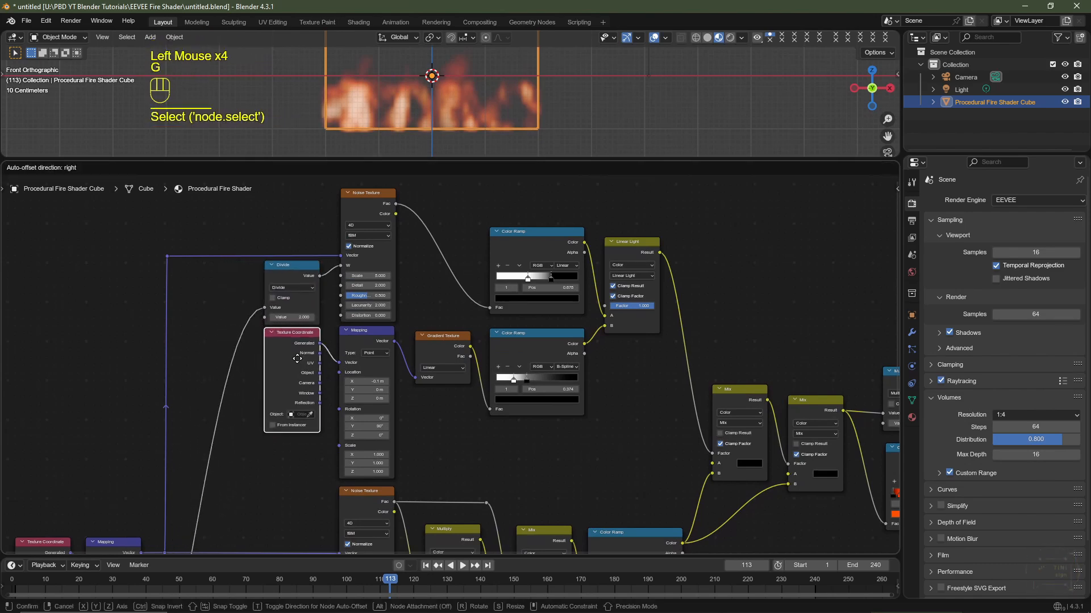
pyautogui.click(295, 375)
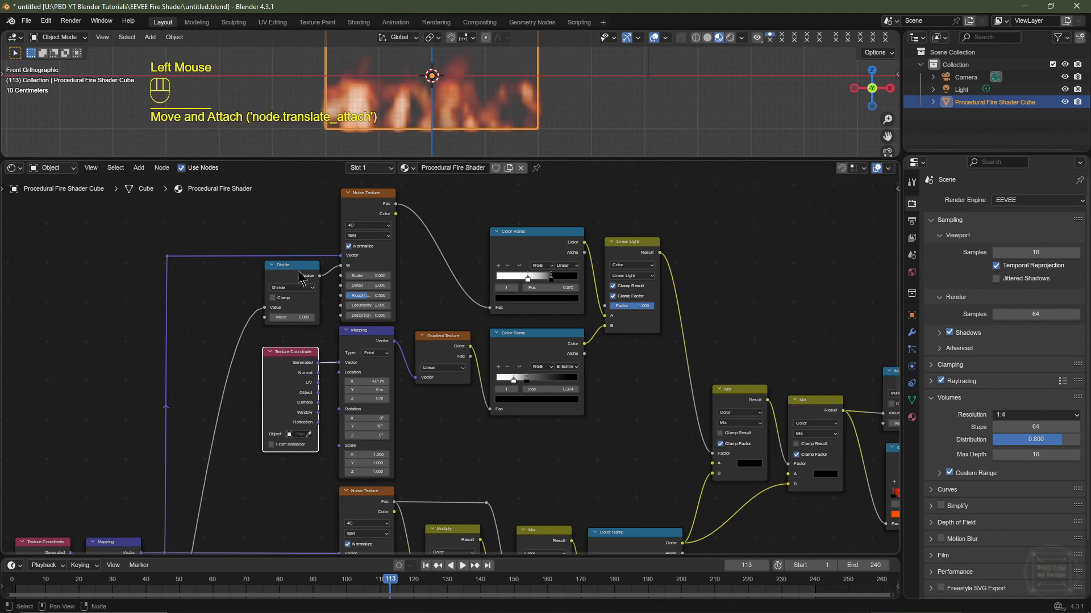
# - Shift the frame-driven Multiply node slightly right and add a shared reroute on its outgoing links, level with its output socket
pyautogui.scroll(-2, 295, 375)
pyautogui.scroll(2, 318, 409)
pyautogui.keyDown('shift'); pyautogui.moveTo(295, 374); pyautogui.dragTo(336, 442, button='middle'); pyautogui.keyUp('shift')
pyautogui.scroll(2, 307, 451)
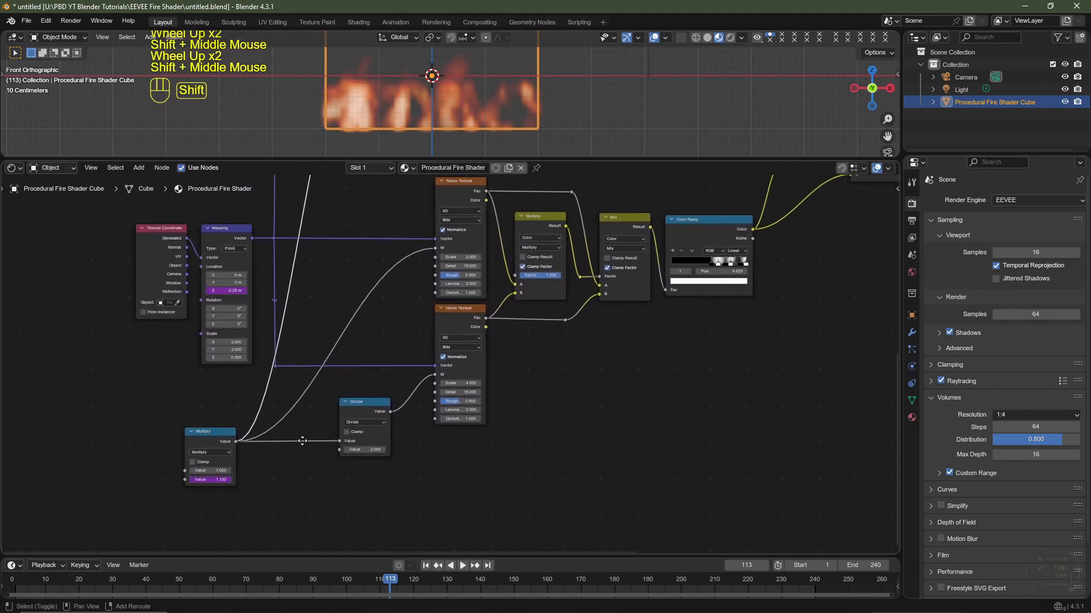
pyautogui.moveTo(221, 443); pyautogui.dragTo(238, 443)
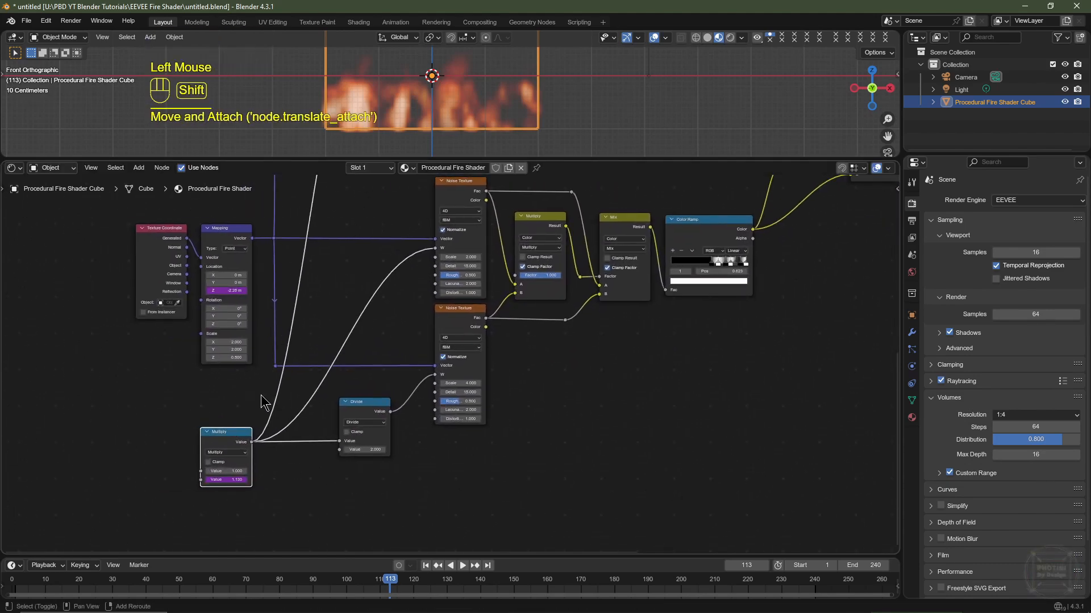
pyautogui.keyDown('shift'); pyautogui.moveTo(260, 394); pyautogui.dragTo(297, 473, button='right'); pyautogui.keyUp('shift')
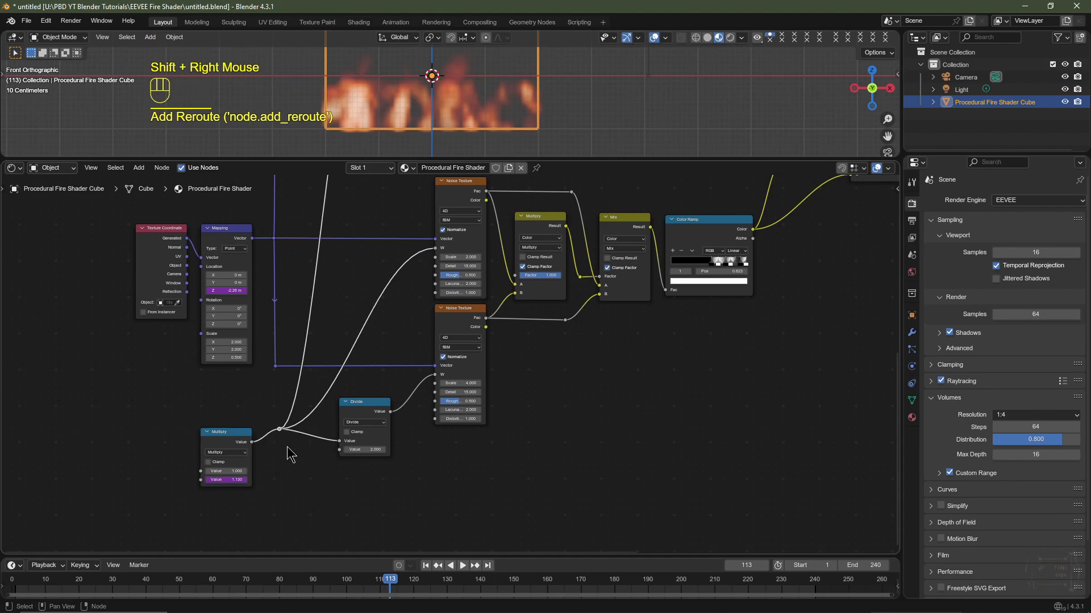
pyautogui.scroll(2, 289, 448)
pyautogui.press('g')
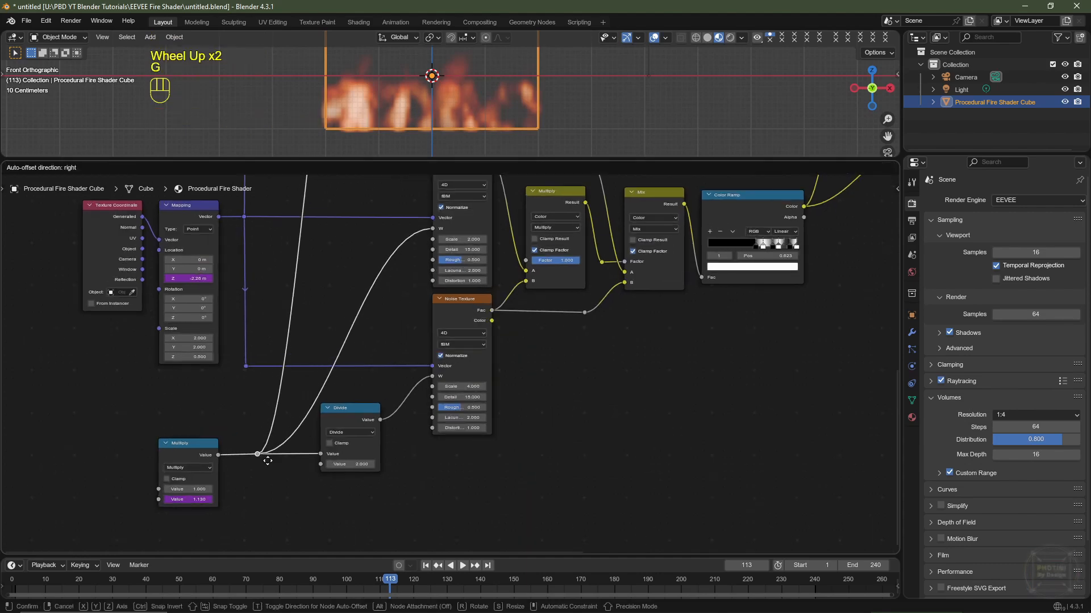
pyautogui.click(267, 461)
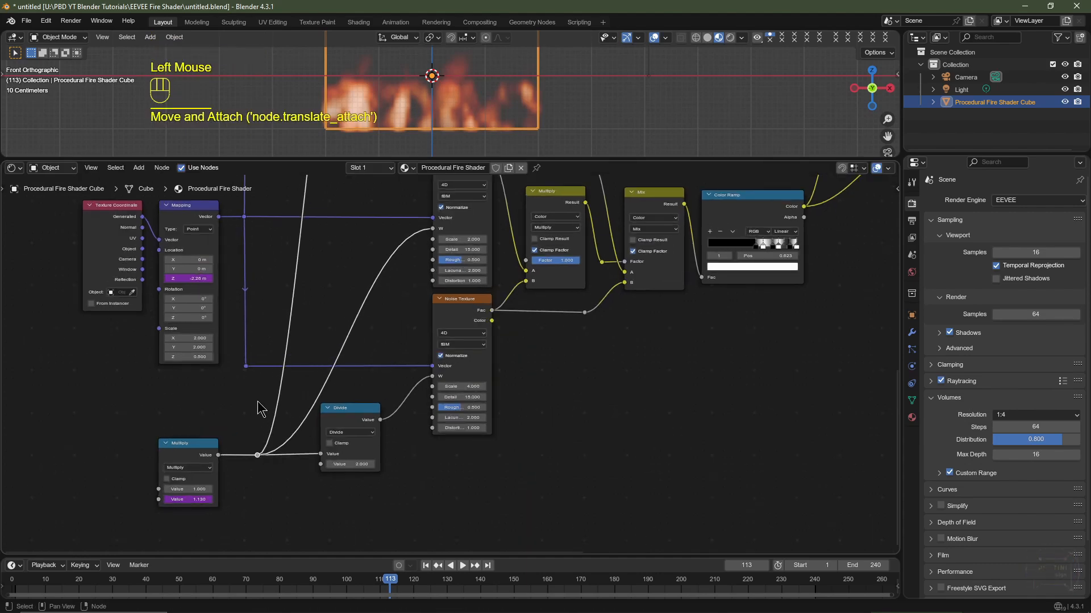
# - Add a second reroute on the links running up from the first one and place it level with the upper fire Noise Texture's W input
pyautogui.keyDown('shift'); pyautogui.moveTo(277, 421); pyautogui.dragTo(305, 442, button='right'); pyautogui.keyUp('shift')
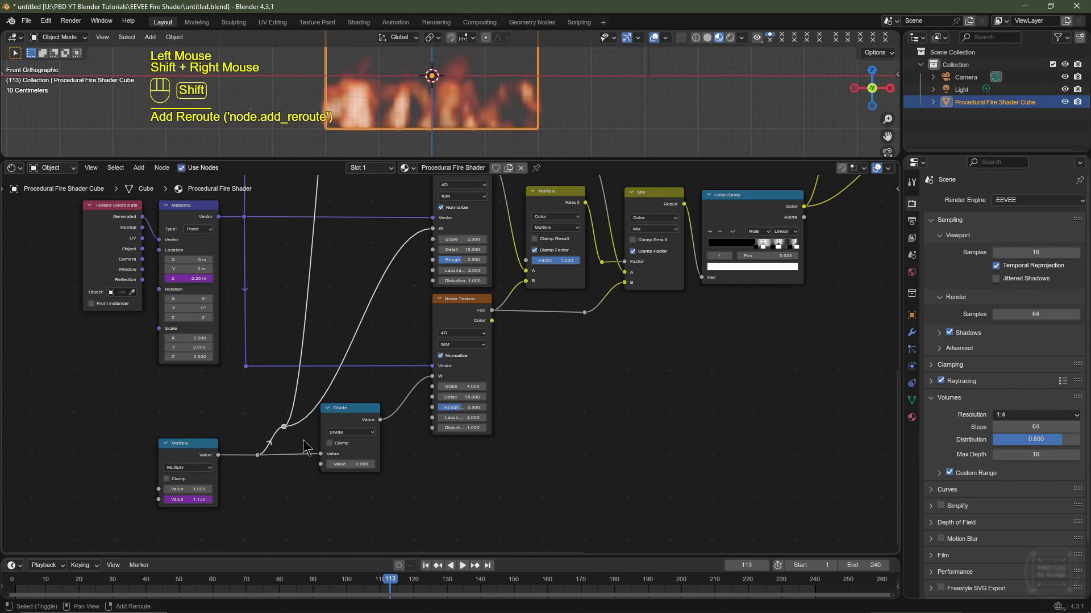
pyautogui.keyDown('shift'); pyautogui.moveTo(306, 424); pyautogui.dragTo(311, 485, button='middle'); pyautogui.keyUp('shift')
pyautogui.press('g')
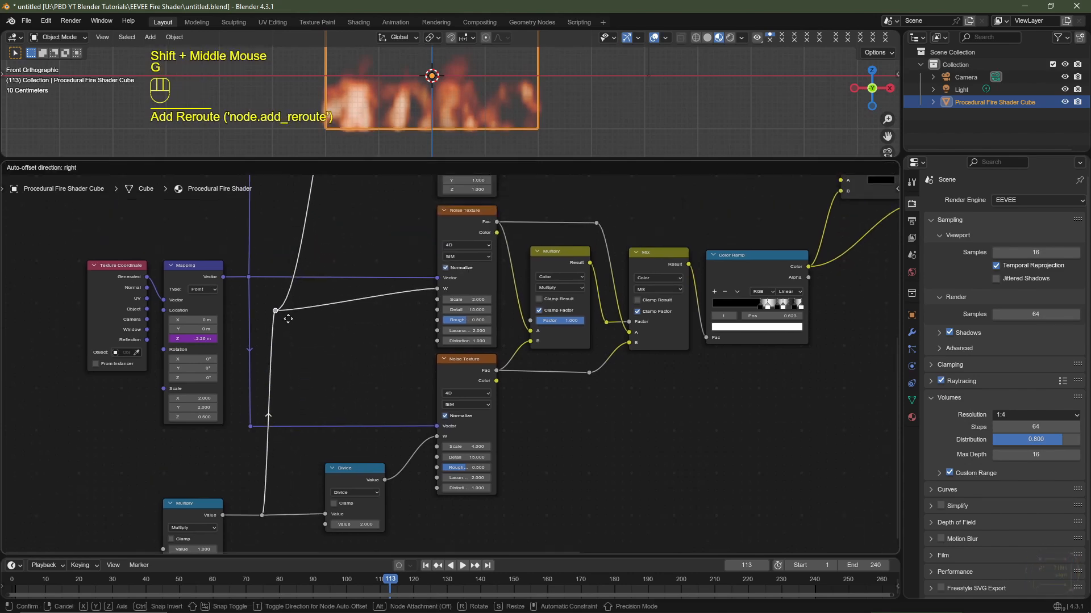
pyautogui.click(278, 301)
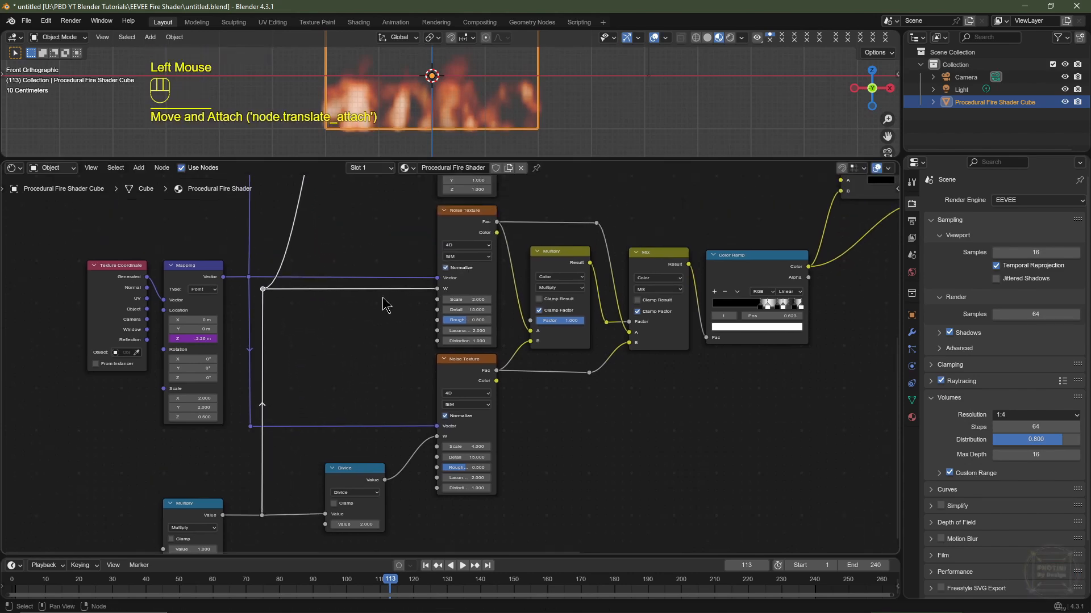
# - Add a third reroute on the link to the upper Divide node and place it level with that node's Value input
pyautogui.scroll(-2, 385, 304)
pyautogui.keyDown('shift'); pyautogui.moveTo(385, 304); pyautogui.dragTo(390, 406, button='middle'); pyautogui.keyUp('shift')
pyautogui.keyDown('shift'); pyautogui.moveTo(341, 318); pyautogui.dragTo(378, 385, button='right'); pyautogui.keyUp('shift')
pyautogui.press('g')
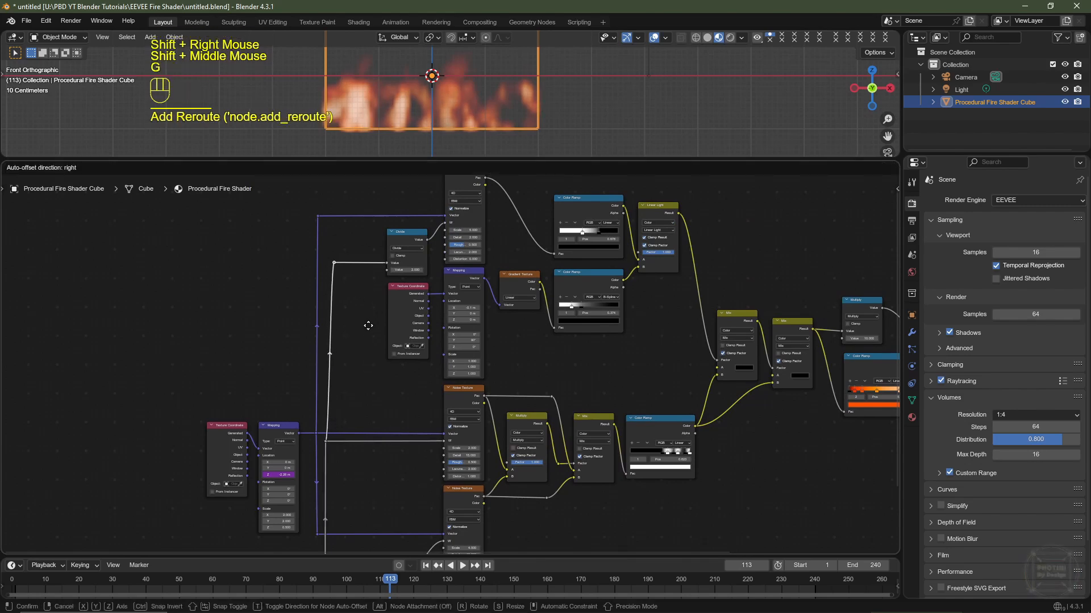
pyautogui.click(361, 326)
pyautogui.keyDown('shift'); pyautogui.moveTo(353, 359); pyautogui.dragTo(354, 299, button='middle'); pyautogui.keyUp('shift')
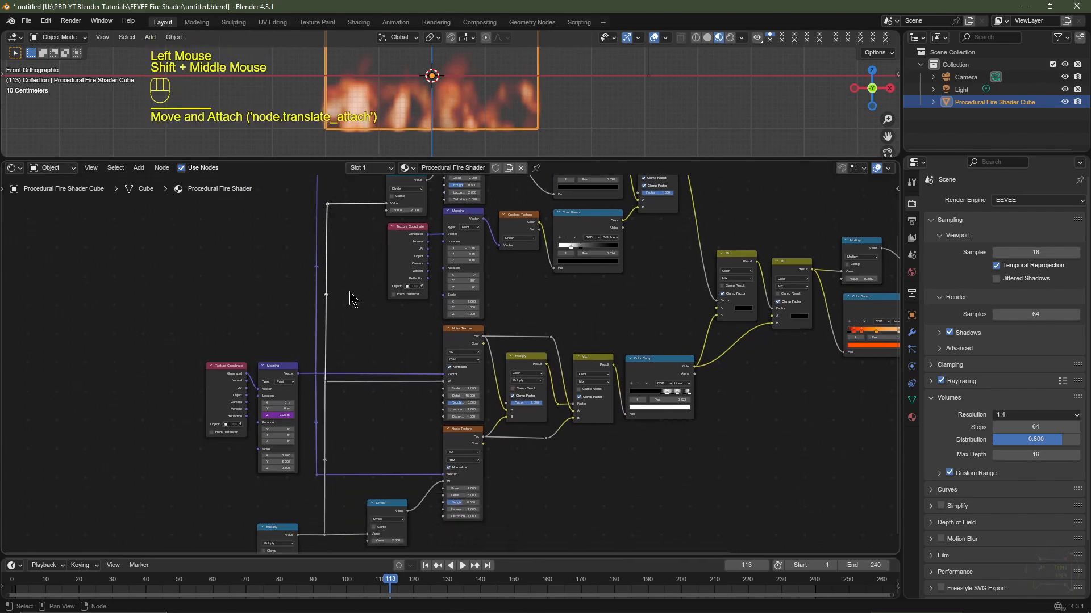
# - Align the three W-link reroutes in one vertical line by scaling them to 0 along X, and shift them right, clear of the vector links
pyautogui.click(345, 202)
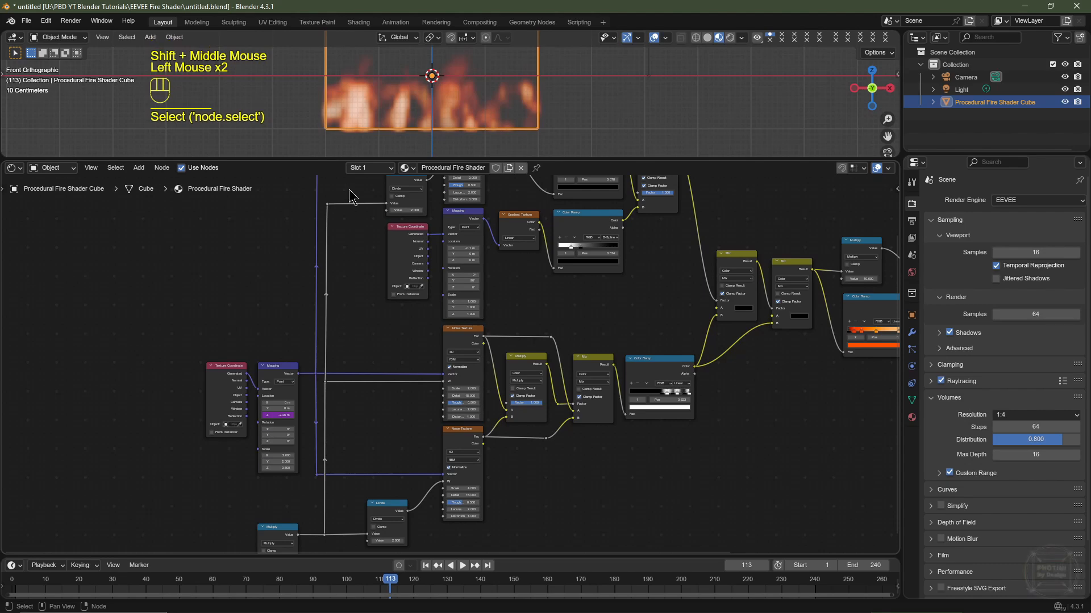
pyautogui.moveTo(349, 192); pyautogui.dragTo(322, 553)
pyautogui.press('s')
pyautogui.press('x')
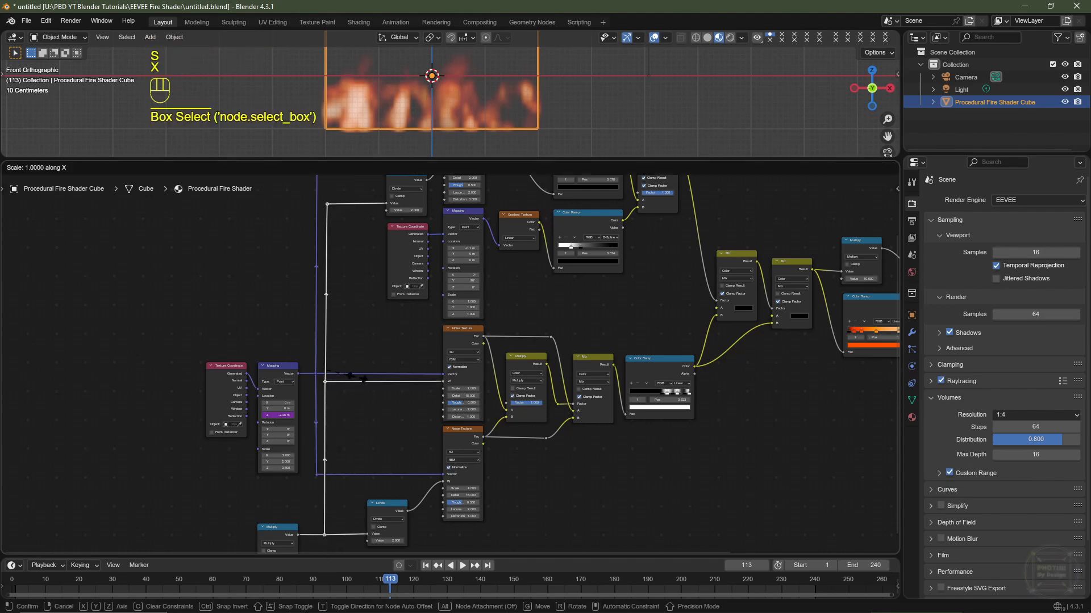
pyautogui.press('0')
pyautogui.press('Return')
pyautogui.press('g')
pyautogui.press('x')
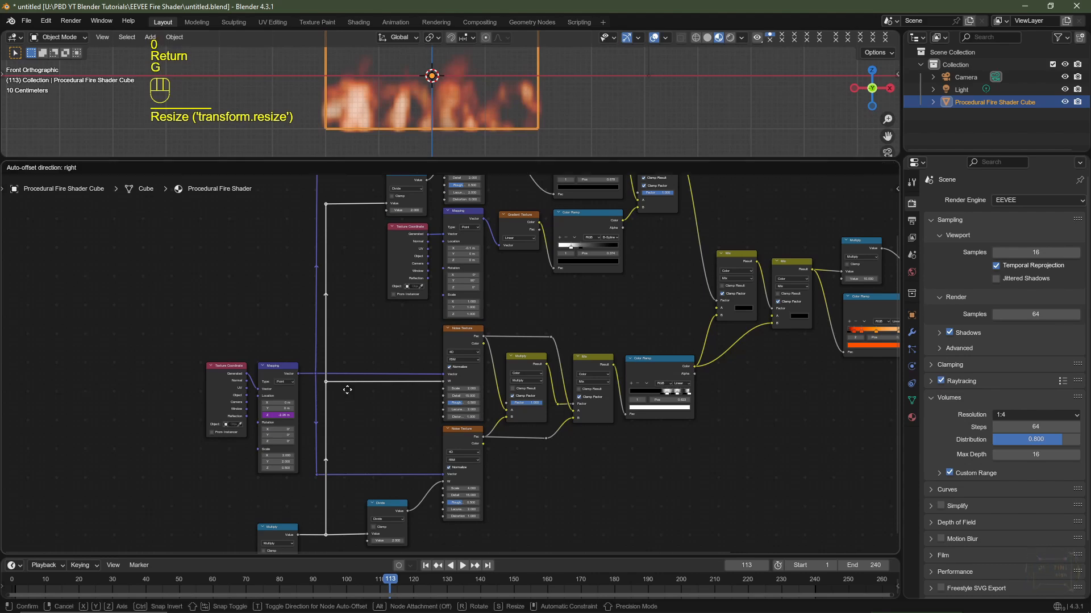
pyautogui.click(370, 391)
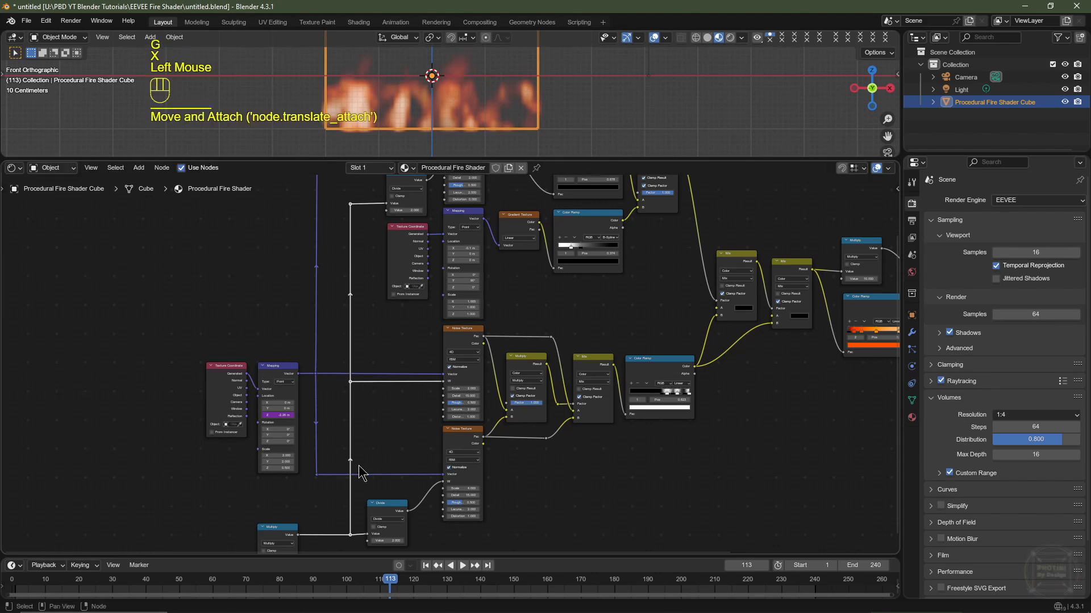
# - Align the vector-link reroutes beside the lower Mapping node in one vertical line by scaling them to 0 along X
pyautogui.scroll(-2, 383, 208)
pyautogui.keyDown('shift'); pyautogui.moveTo(382, 208); pyautogui.dragTo(372, 237, button='middle'); pyautogui.keyUp('shift')
pyautogui.moveTo(348, 211); pyautogui.dragTo(329, 506)
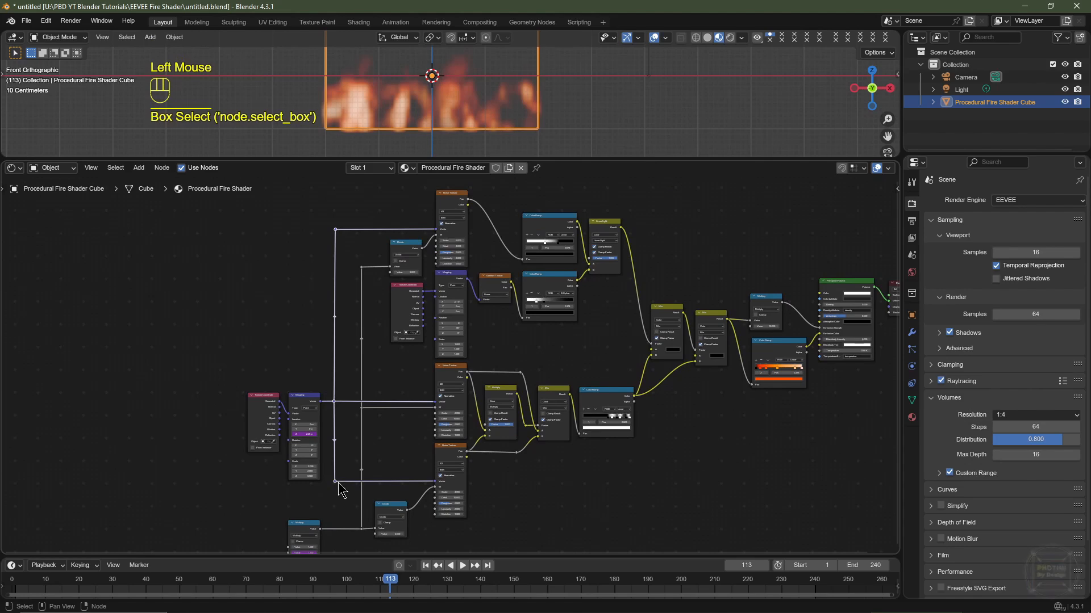
pyautogui.press('s')
pyautogui.press('x')
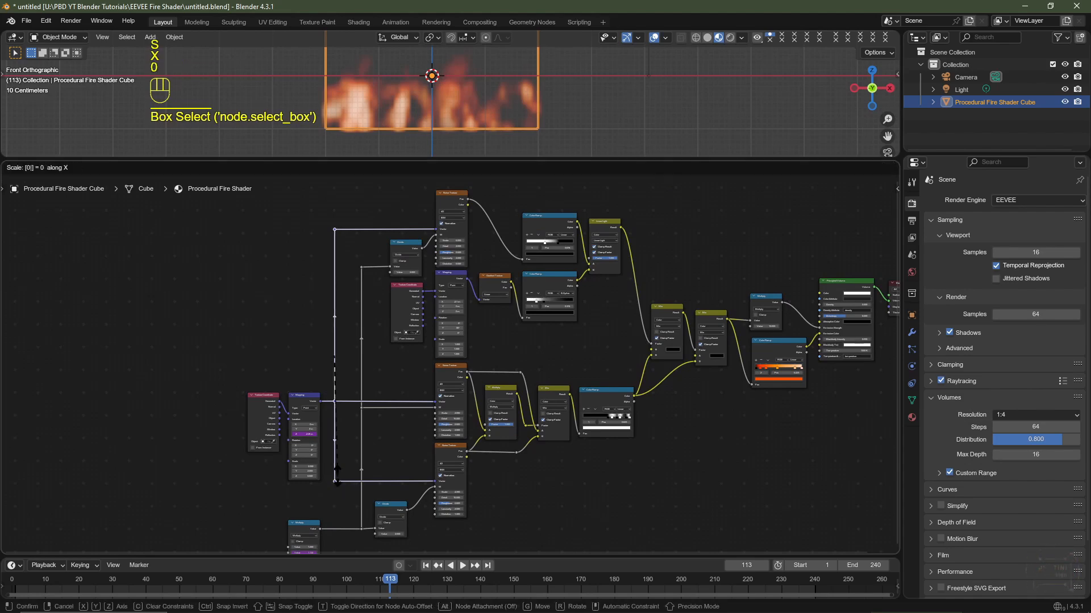
pyautogui.press('Return')
# - Review the node tree from the gradient branch down to the two fire Noise Textures, and check the driver on the lower Mapping node's Z location
pyautogui.keyDown('shift'); pyautogui.moveTo(536, 303); pyautogui.dragTo(474, 400, button='middle'); pyautogui.keyUp('shift')
pyautogui.scroll(2, 475, 400)
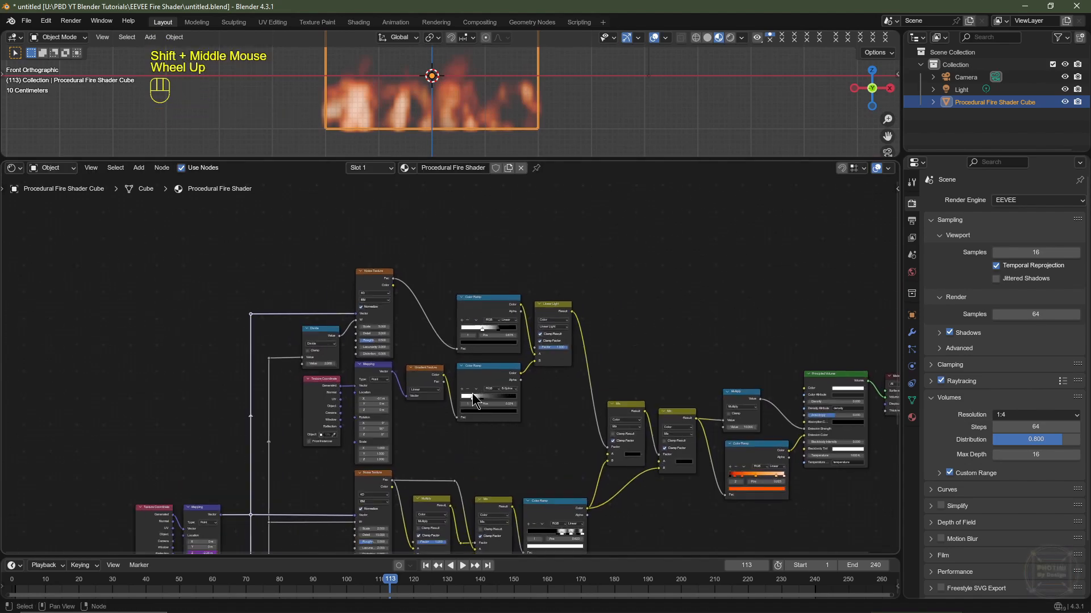
pyautogui.scroll(4, 472, 396)
pyautogui.click(470, 85)
pyautogui.keyDown('shift'); pyautogui.moveTo(472, 97); pyautogui.dragTo(482, 140, button='middle'); pyautogui.keyUp('shift')
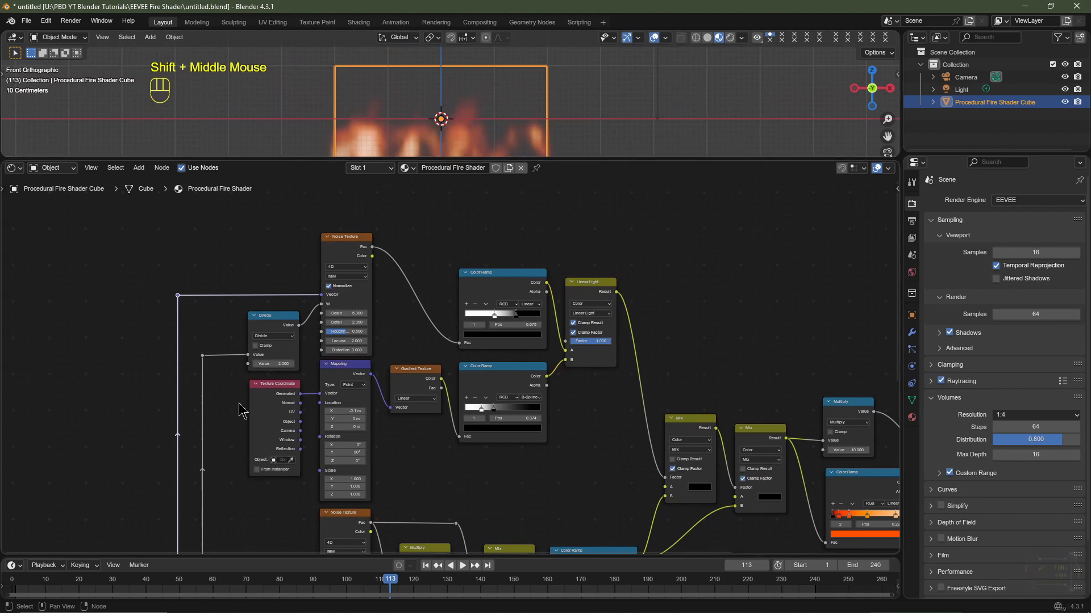
pyautogui.moveTo(273, 363); pyautogui.dragTo(278, 363)
pyautogui.keyDown('shift'); pyautogui.moveTo(392, 489); pyautogui.dragTo(397, 384, button='middle'); pyautogui.keyUp('shift')
pyautogui.keyDown('shift'); pyautogui.moveTo(397, 492); pyautogui.dragTo(401, 386, button='middle'); pyautogui.keyUp('shift')
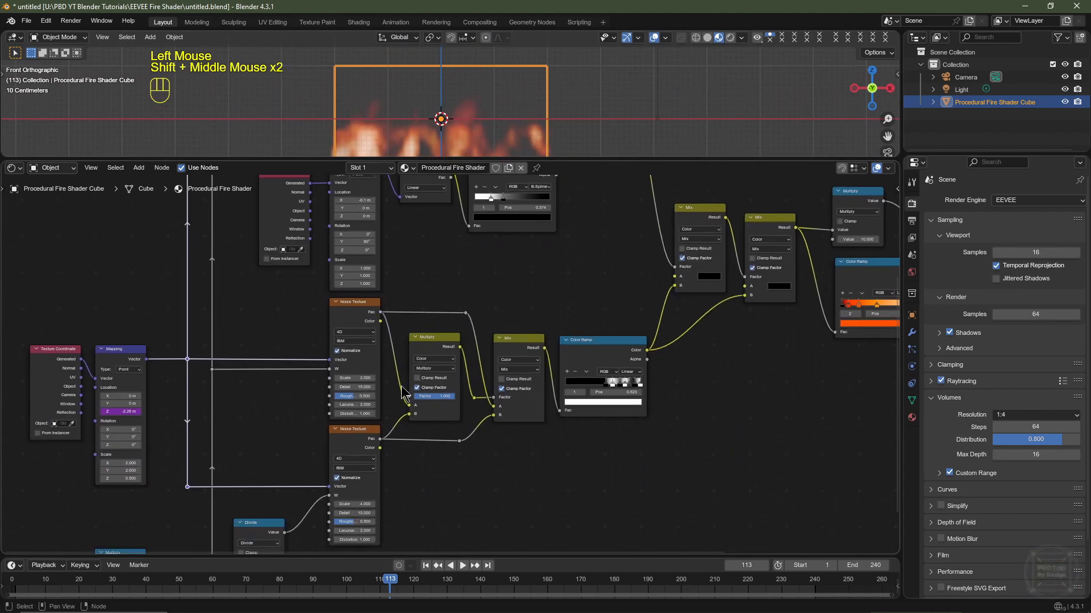
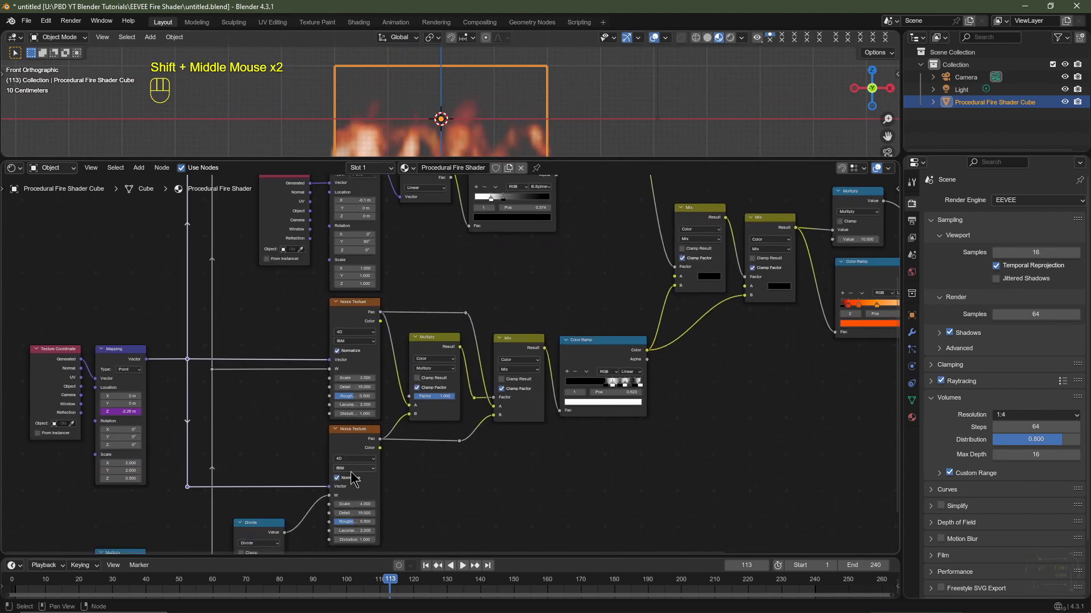
pyautogui.moveTo(344, 455); pyautogui.dragTo(348, 378, button='middle')
pyautogui.scroll(2, 311, 381)
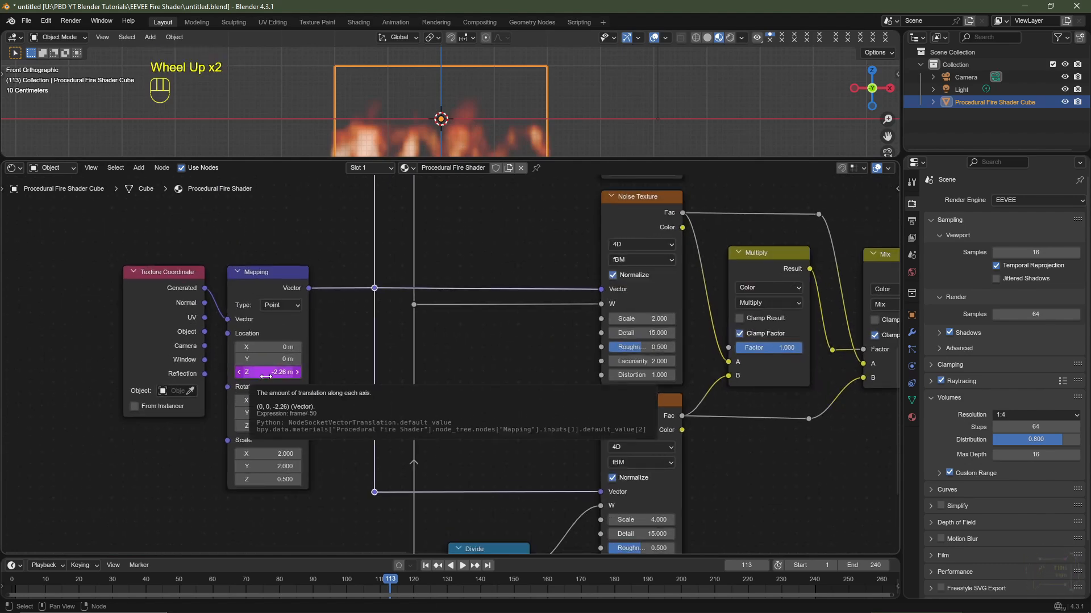
# - Enlarge the 3D viewport, frame the fire cube and play the animation from frame 113 to preview the flames
pyautogui.scroll(-3, 352, 385)
pyautogui.moveTo(482, 413); pyautogui.dragTo(407, 418, button='middle')
pyautogui.moveTo(581, 160); pyautogui.dragTo(581, 328)
pyautogui.scroll(3, 505, 270)
pyautogui.keyDown('shift'); pyautogui.moveTo(505, 271); pyautogui.dragTo(518, 226, button='middle'); pyautogui.keyUp('shift')
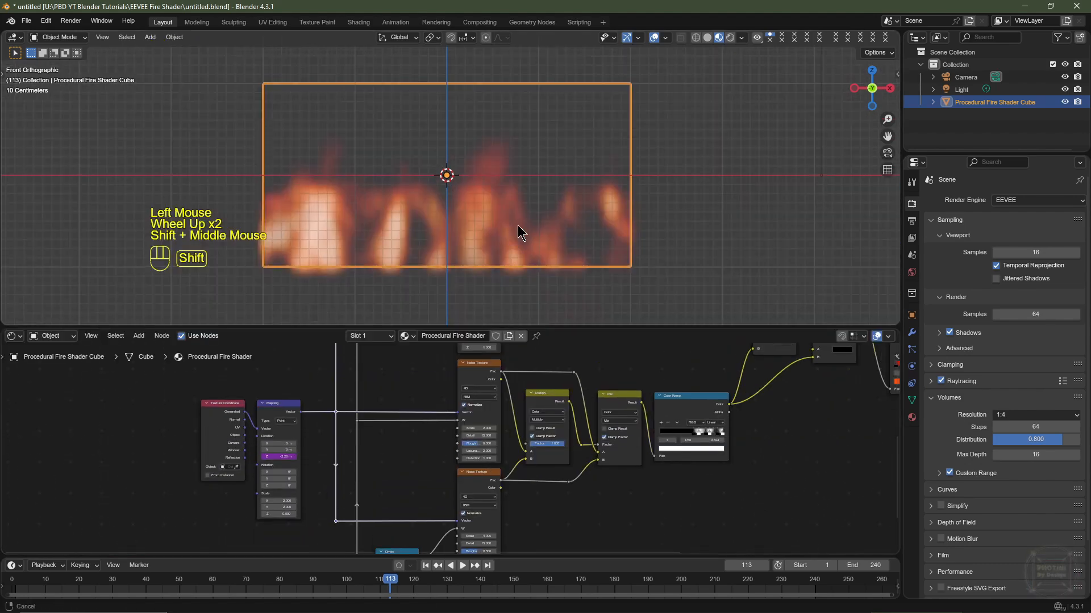
pyautogui.scroll(1, 512, 243)
pyautogui.press('space')
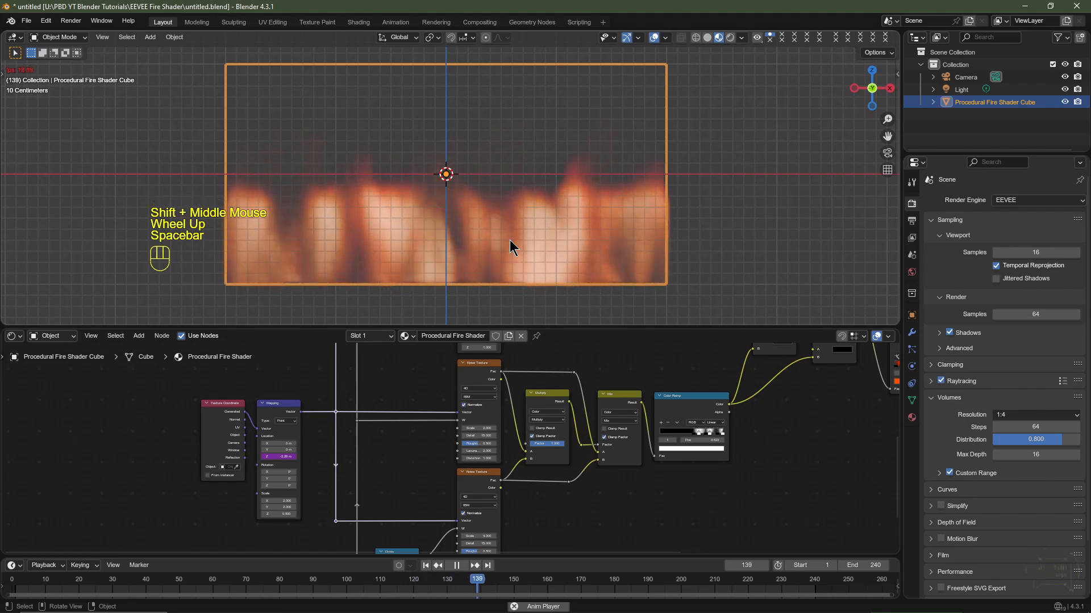
pyautogui.press('space')
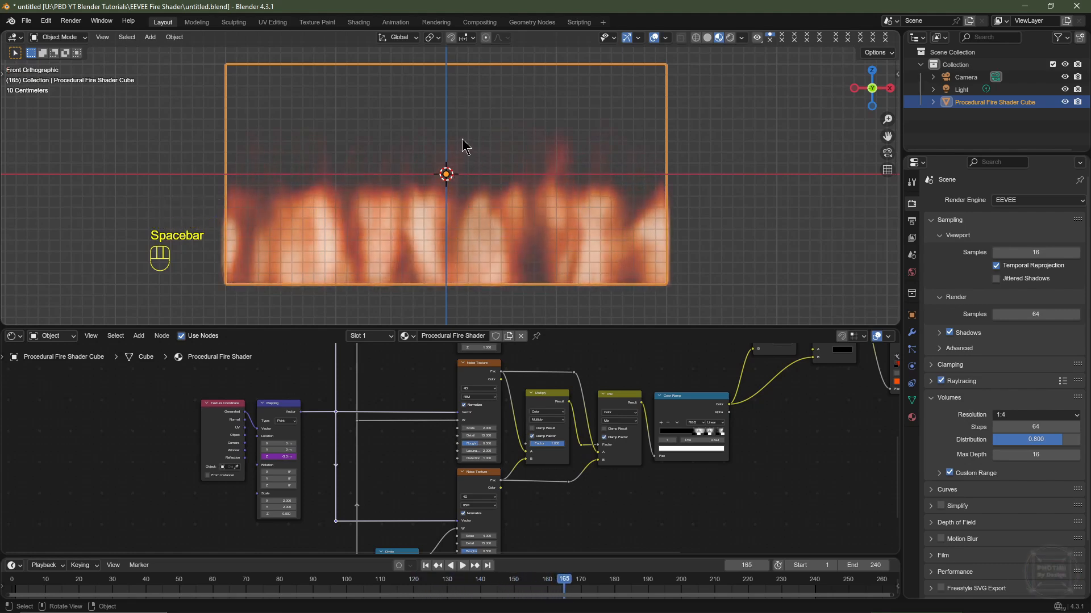
pyautogui.moveTo(432, 409); pyautogui.dragTo(449, 494, button='middle')
pyautogui.scroll(2, 447, 496)
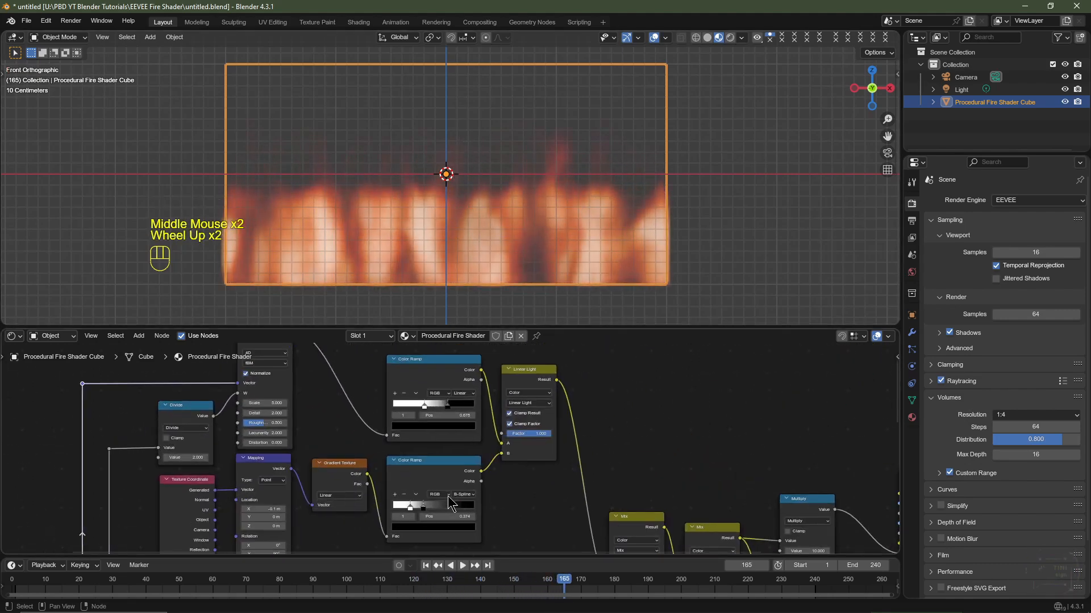
# - Move the dark stop of the B-Spline Color Ramp fed by the Gradient Texture to position 0.565 and preview the fire animation
pyautogui.scroll(1, 447, 496)
pyautogui.moveTo(422, 516); pyautogui.dragTo(436, 516)
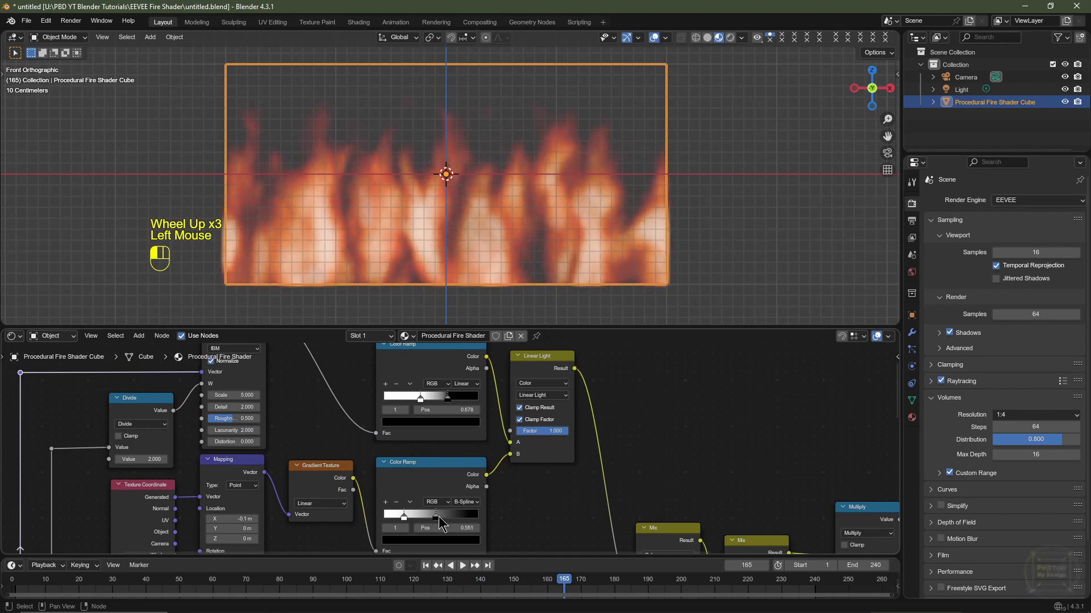
pyautogui.press('space')
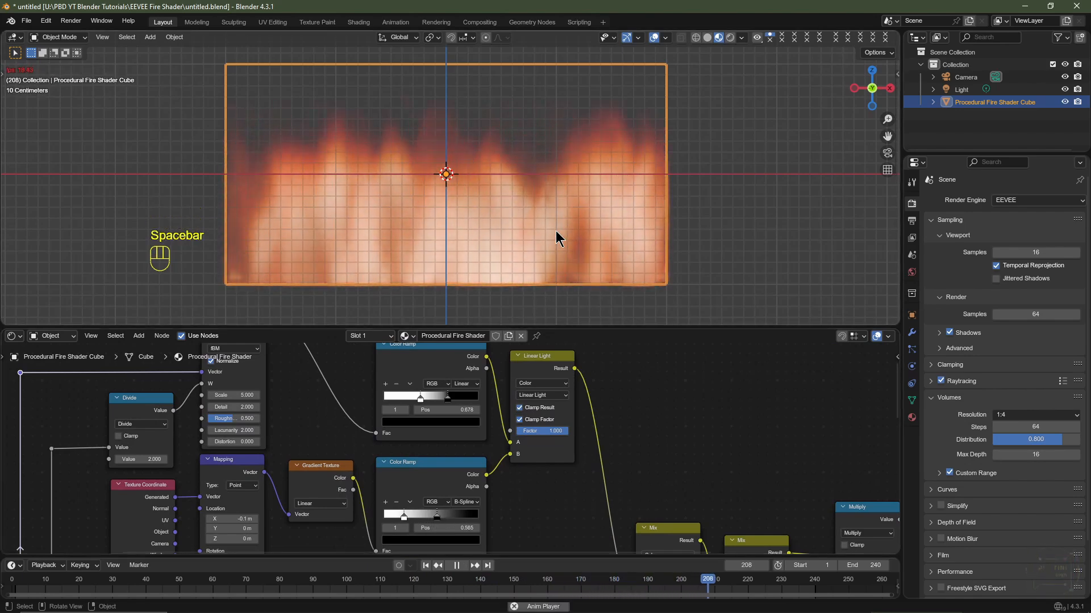
pyautogui.press('space')
# - Add an ico sphere with 4 subdivisions at the centre of the scene
pyautogui.moveTo(565, 246)
pyautogui.mouseDown(button='middle')
pyautogui.moveTo(484, 242)
pyautogui.moveTo(567, 243)
pyautogui.mouseUp(button='middle')
pyautogui.press('KP_1')
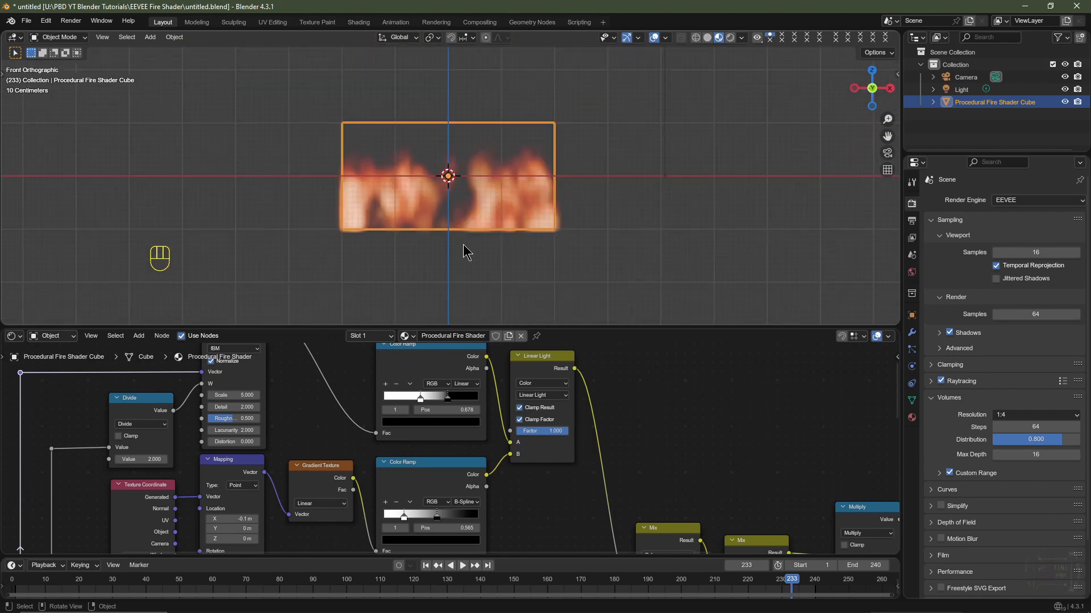
pyautogui.hotkey('shift', 'a')
pyautogui.moveTo(458, 260)
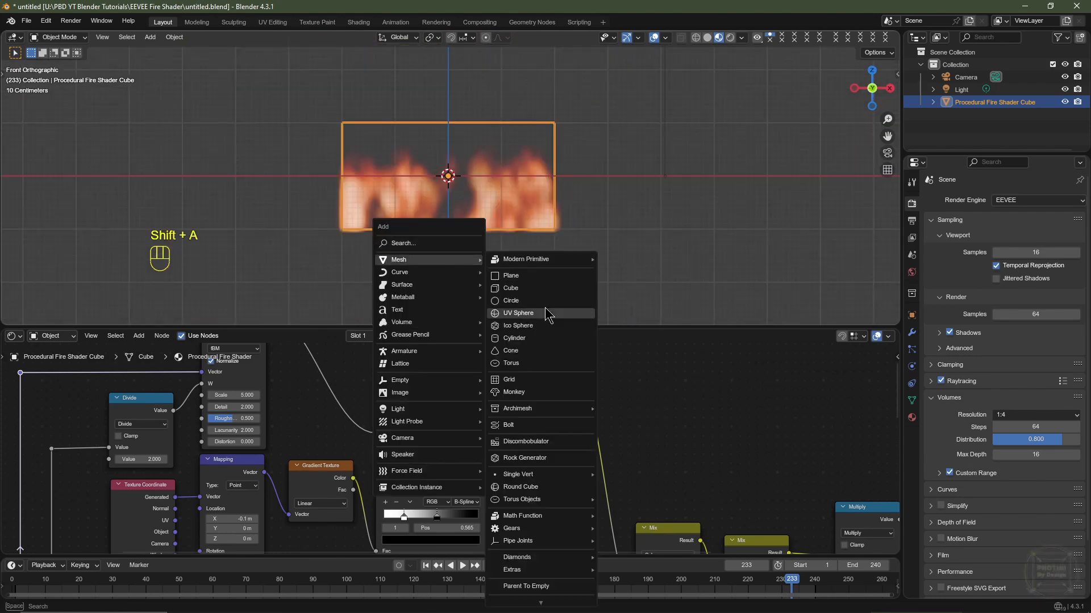
pyautogui.click(532, 332)
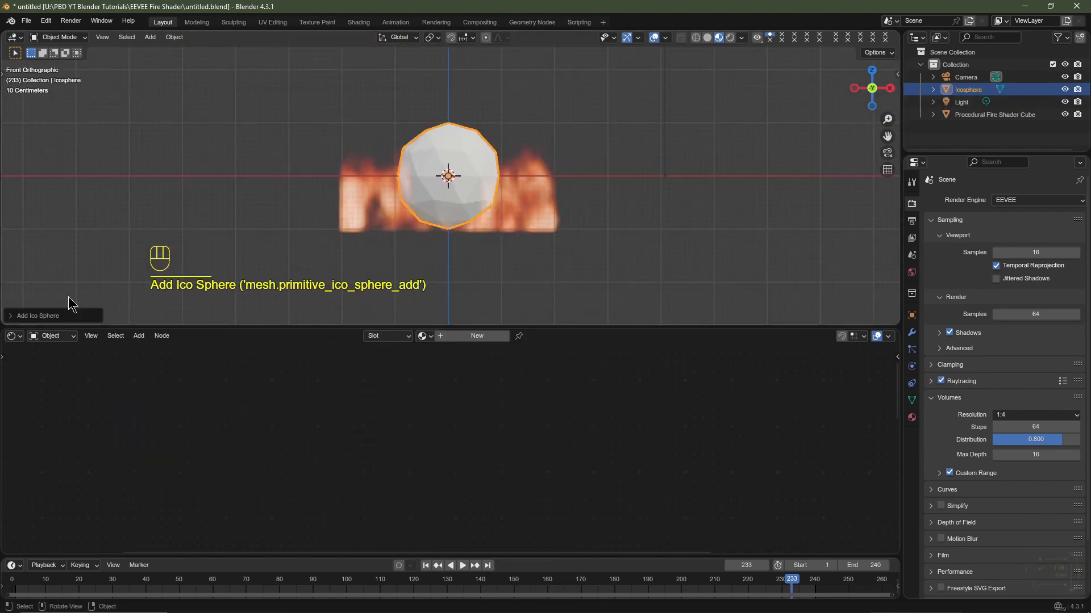
pyautogui.click(10, 316)
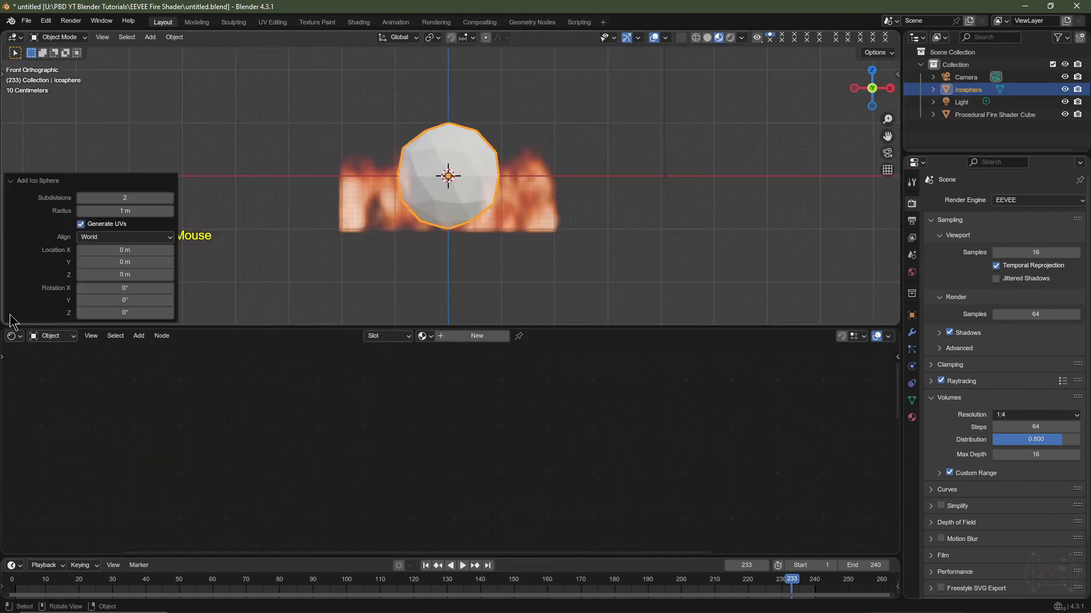
pyautogui.doubleClick(126, 198)
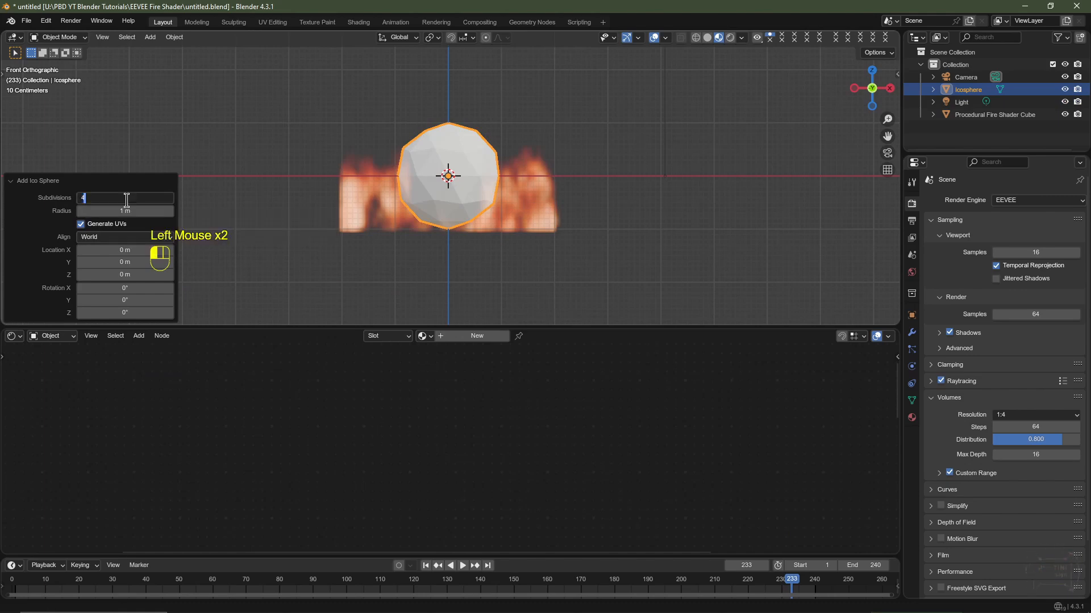
pyautogui.write('4')
pyautogui.press('Return')
# - Shade the ico sphere smooth and move it 4 m along the X axis, clear of the fire cube
pyautogui.rightClick(468, 182)
pyautogui.click(468, 182)
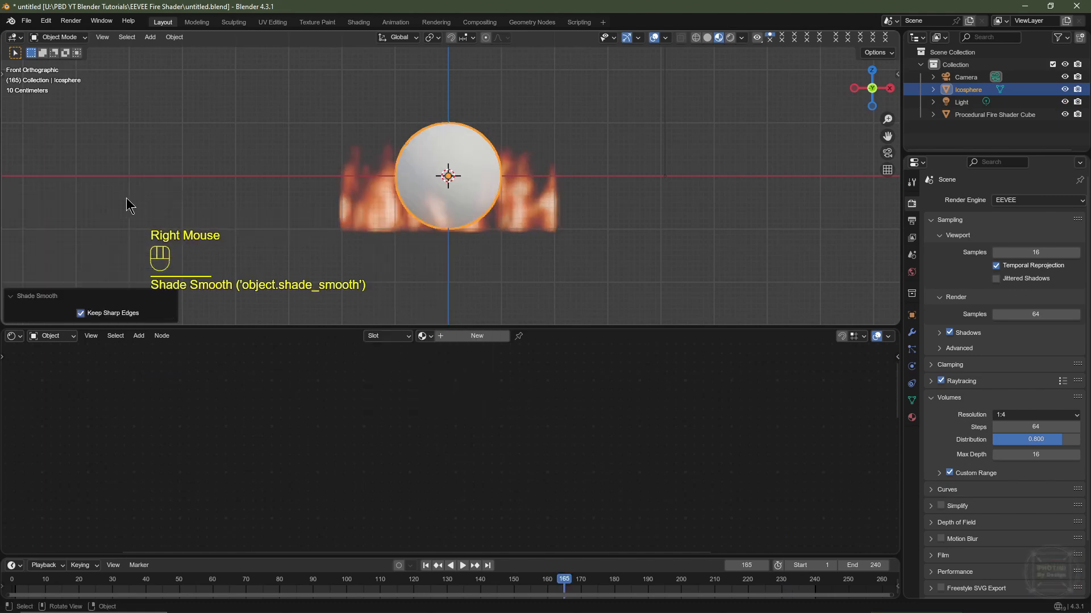
pyautogui.press('g')
pyautogui.press('x')
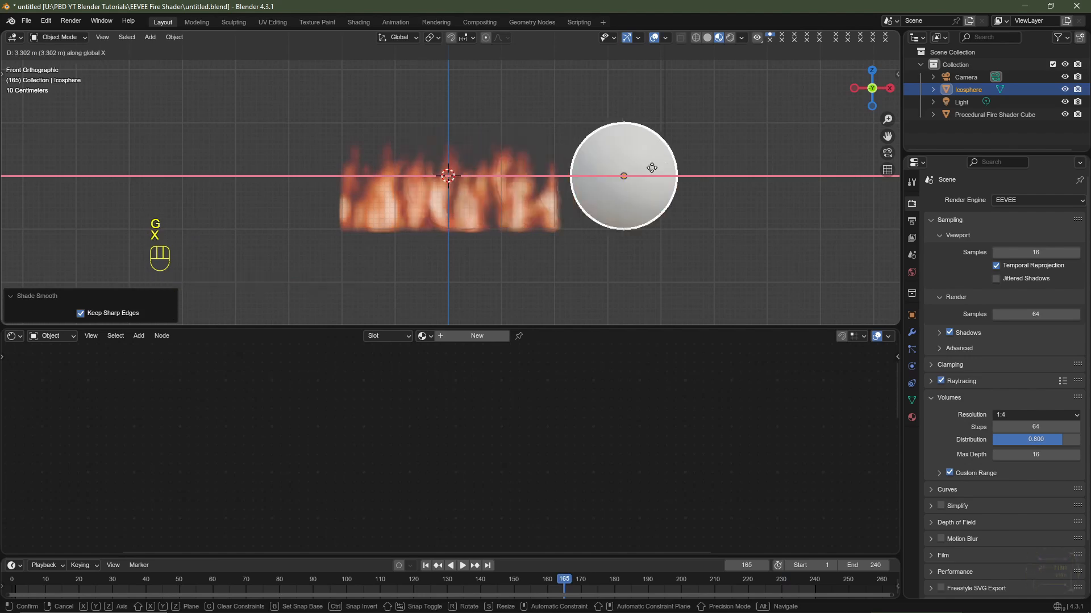
pyautogui.press('ctrl')
pyautogui.keyDown('ctrl'); pyautogui.click(659, 176); pyautogui.keyUp('ctrl')
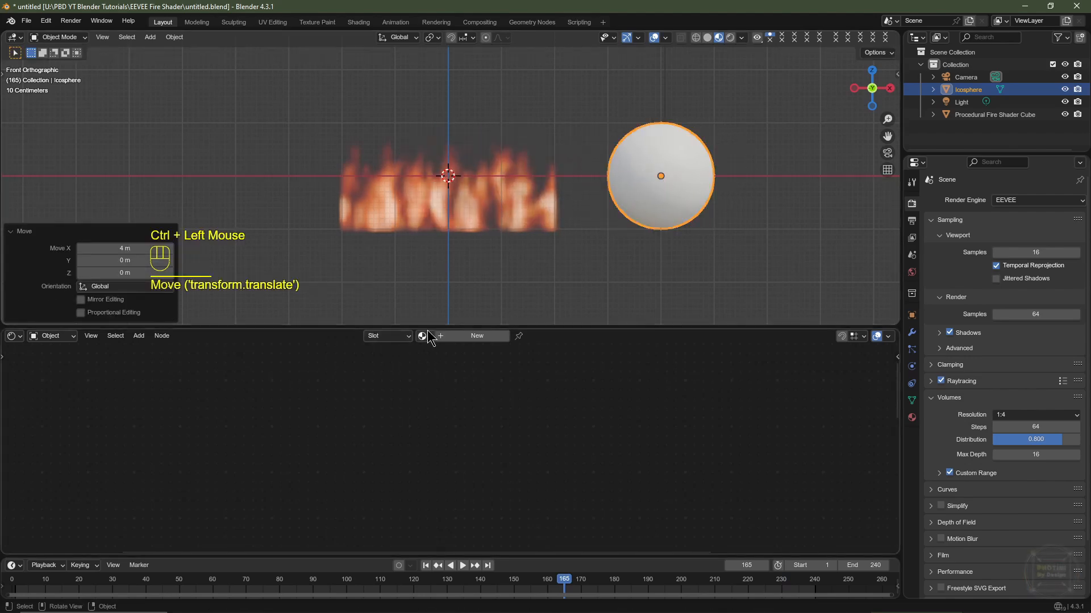
# - Assign the existing Procedural Fire Shader material to the ico sphere and briefly play the animation
pyautogui.click(427, 336)
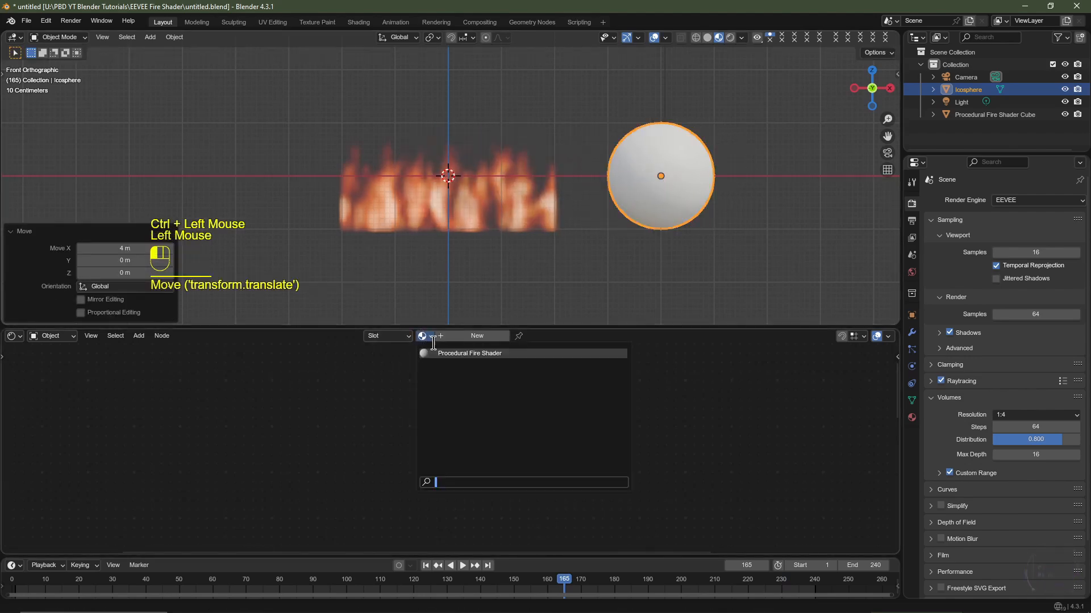
pyautogui.click(460, 357)
pyautogui.moveTo(757, 204); pyautogui.dragTo(653, 233, button='middle')
pyautogui.keyDown('shift'); pyautogui.moveTo(653, 233); pyautogui.dragTo(641, 188, button='middle'); pyautogui.keyUp('shift')
pyautogui.moveTo(642, 187); pyautogui.dragTo(580, 228, button='middle')
pyautogui.press('space')
pyautogui.press('space')
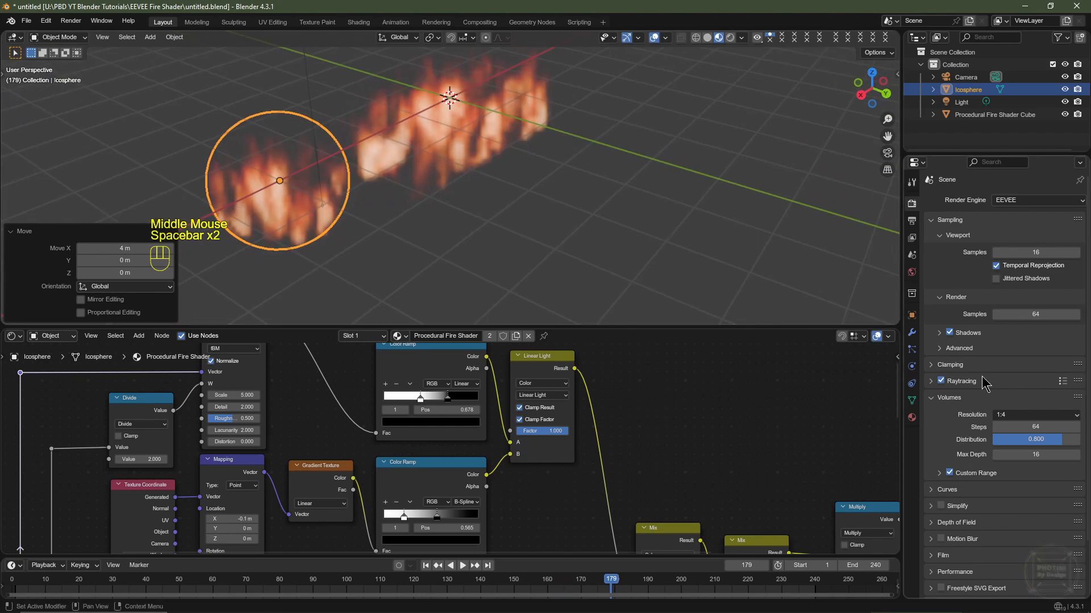
# - Try the EEVEE volume resolution at 1:1 on both fire objects and return it to 1:4
pyautogui.click(1012, 415)
pyautogui.click(1014, 433)
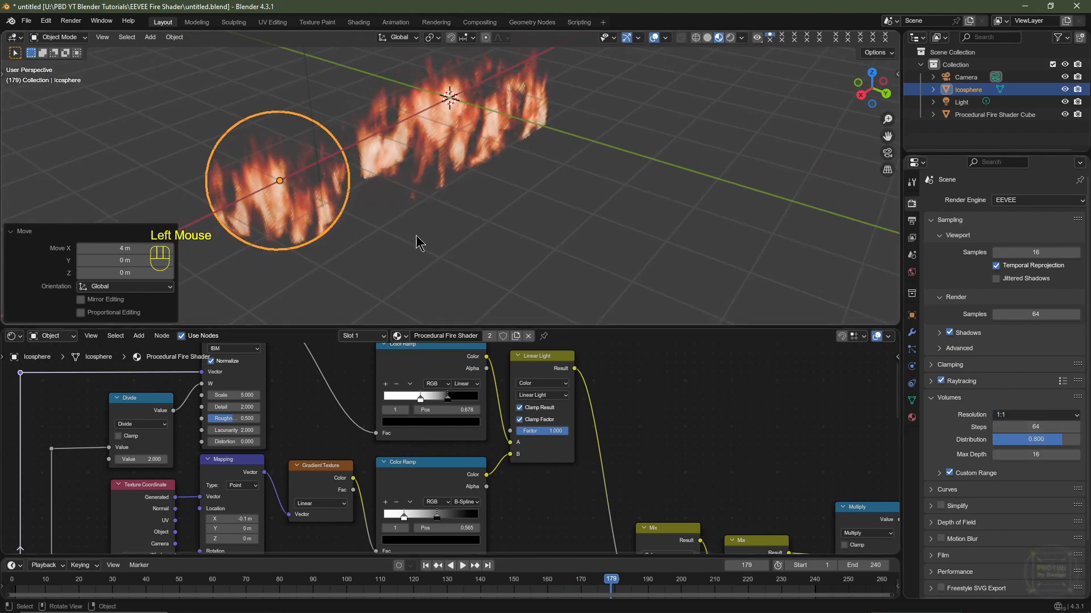
pyautogui.keyDown('shift'); pyautogui.moveTo(419, 244); pyautogui.dragTo(534, 228, button='middle'); pyautogui.keyUp('shift')
pyautogui.click(1023, 416)
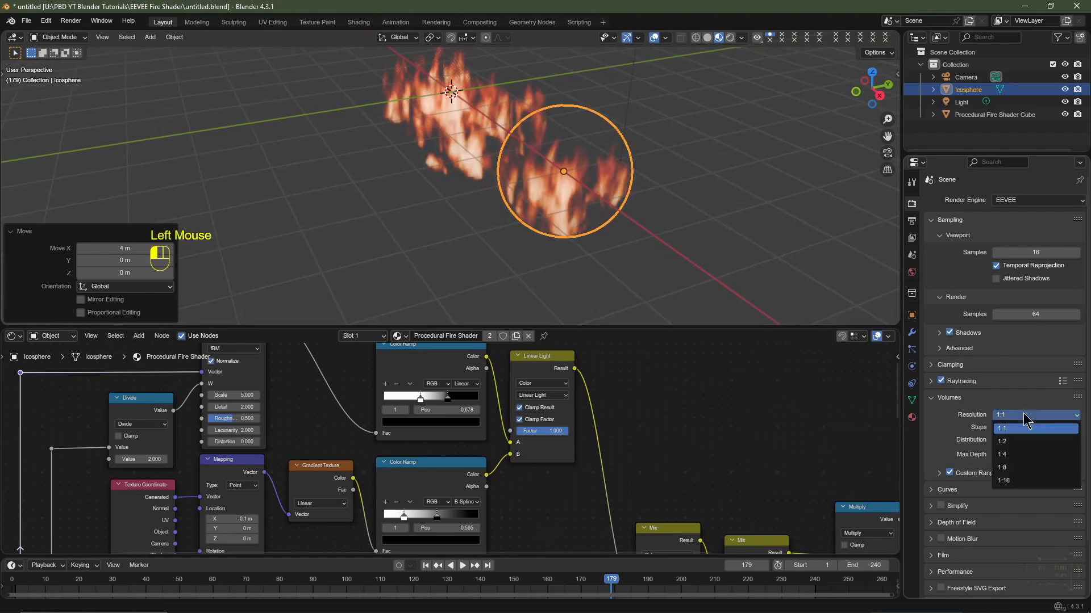
pyautogui.click(1012, 454)
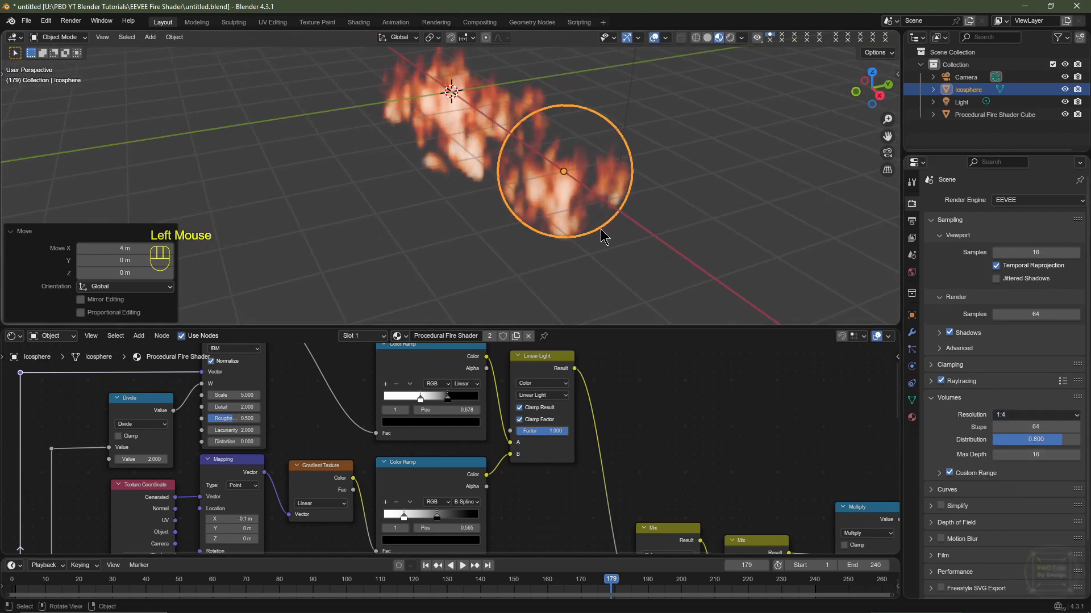
pyautogui.moveTo(604, 236)
pyautogui.mouseDown(button='middle')
pyautogui.moveTo(636, 235)
pyautogui.moveTo(604, 227)
pyautogui.mouseUp(button='middle')
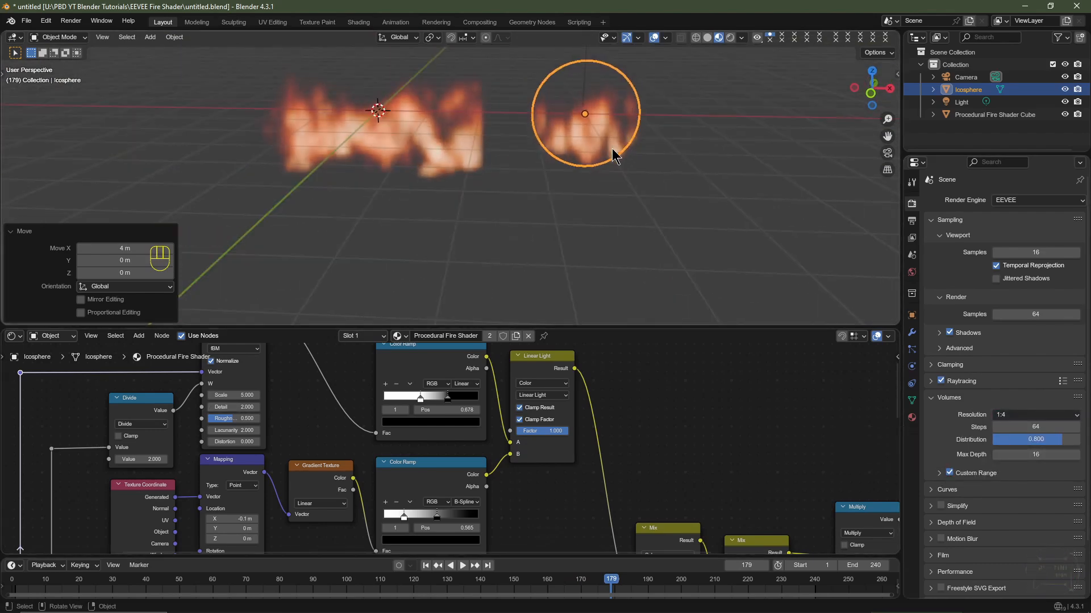
# - Rename the shared fire material as Procedural Fire Shader Volumetric
pyautogui.click(444, 337)
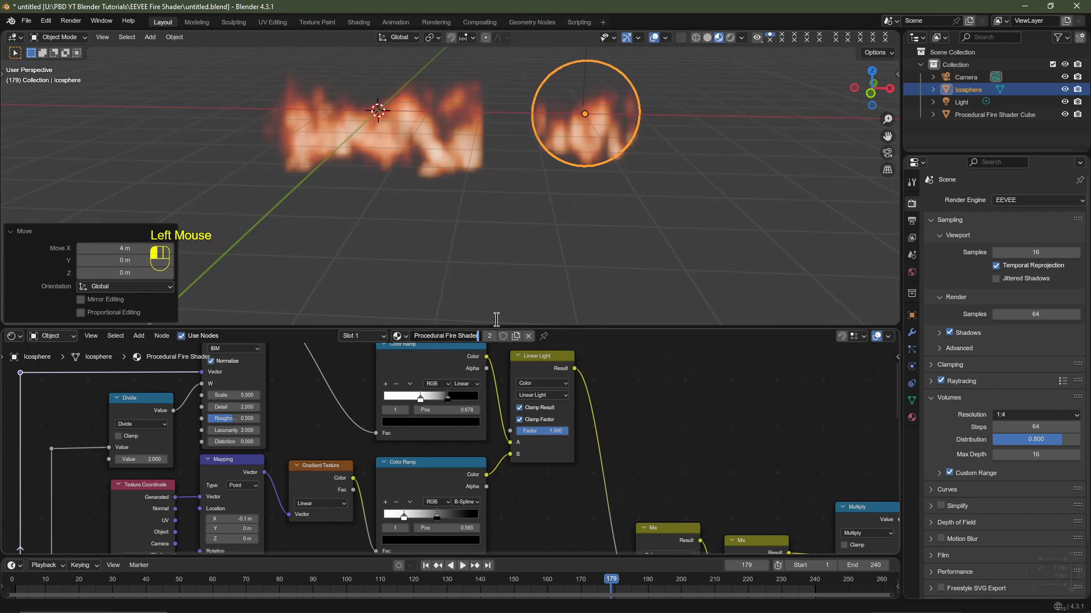
pyautogui.write('Volumetr')
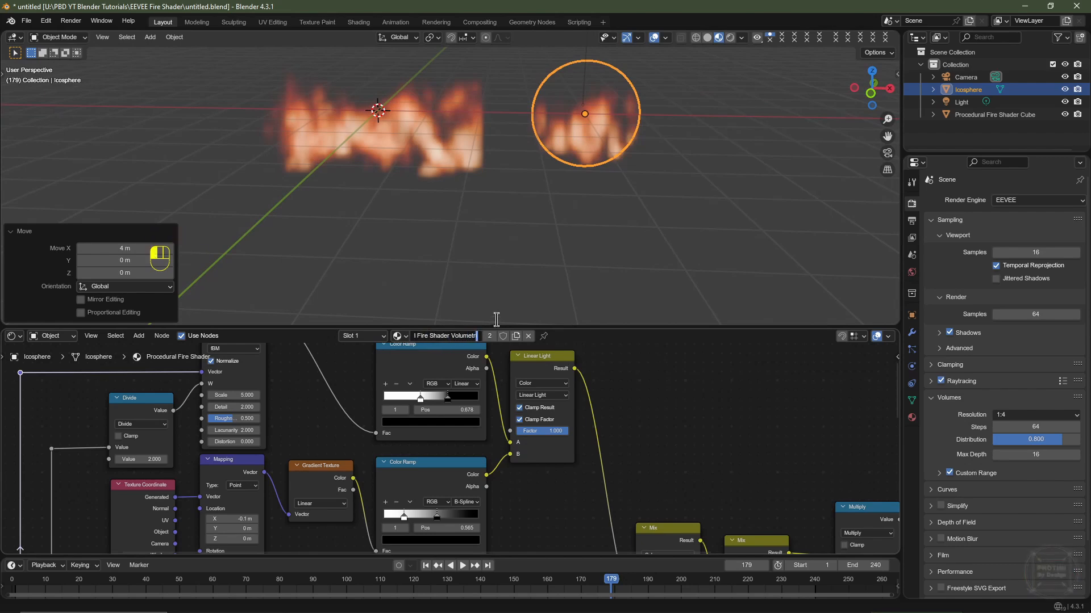
pyautogui.write('ic')
pyautogui.press('Return')
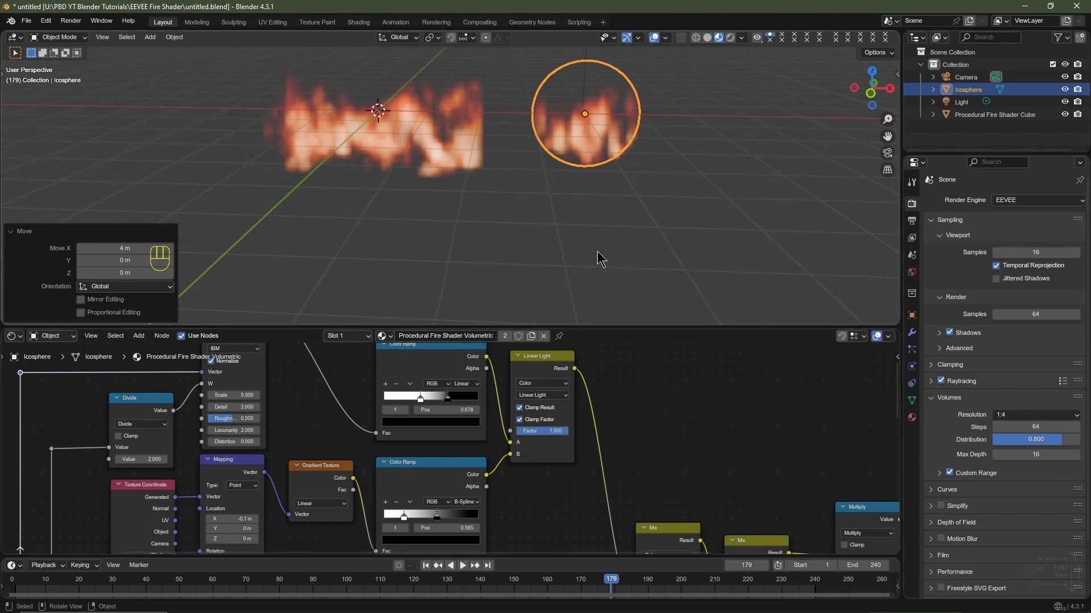
# - Make a single-user copy of the ico sphere's material and name it Procedural Fire Shader Surface
pyautogui.scroll(-2, 599, 259)
pyautogui.keyDown('shift'); pyautogui.moveTo(600, 259); pyautogui.dragTo(562, 275, button='middle'); pyautogui.keyUp('shift')
pyautogui.click(505, 336)
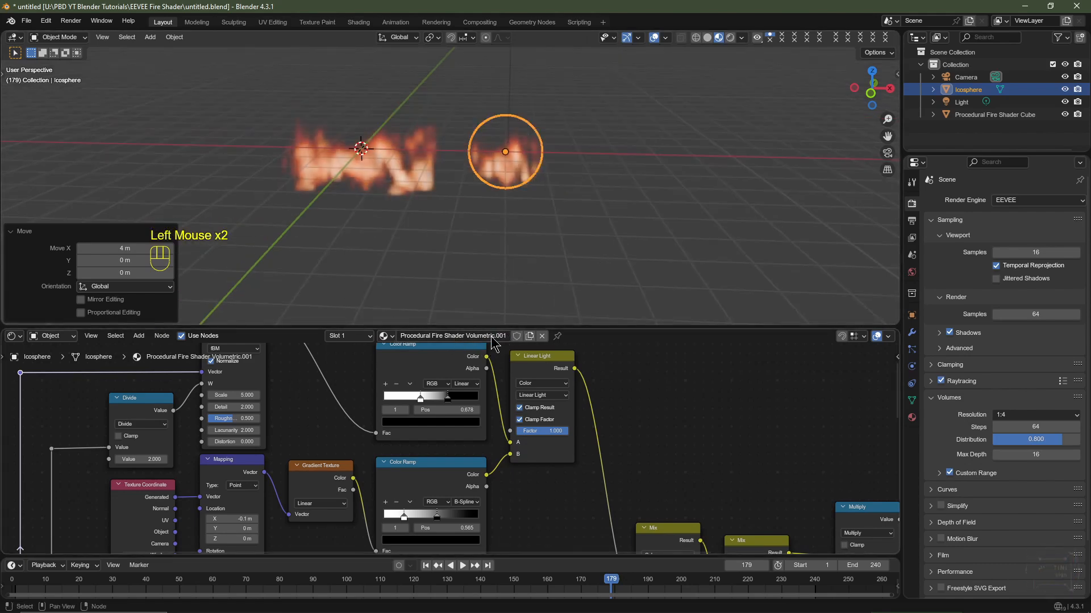
pyautogui.click(492, 336)
pyautogui.press('Delete')
pyautogui.press('Delete')
pyautogui.press('Delete')
pyautogui.press('Delete')
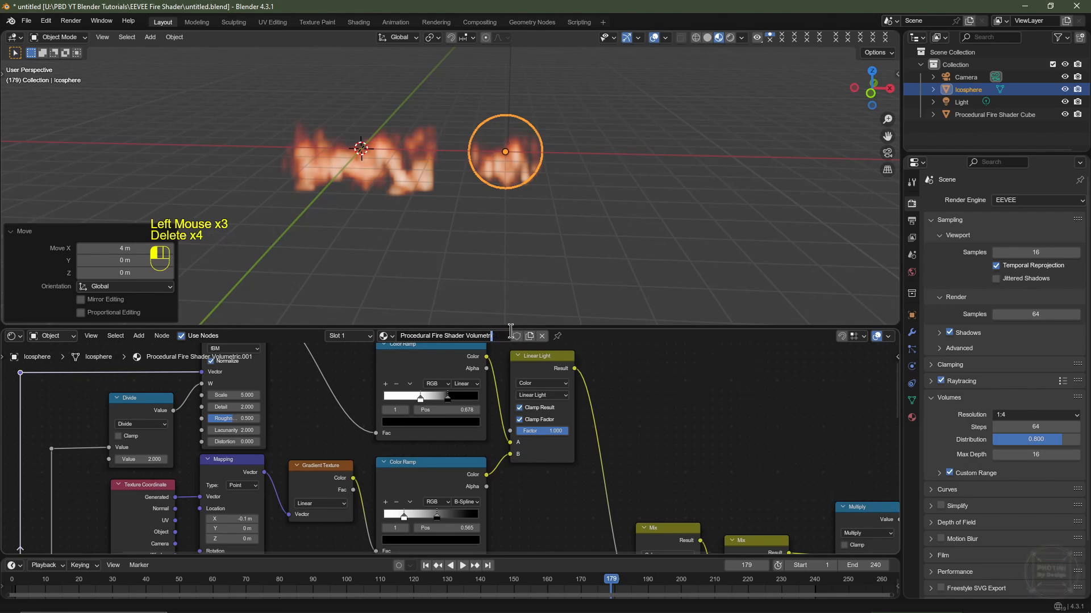
pyautogui.press('BackSpace')
pyautogui.press('BackSpace')
pyautogui.press('BackSpace')
pyautogui.press('BackSpace')
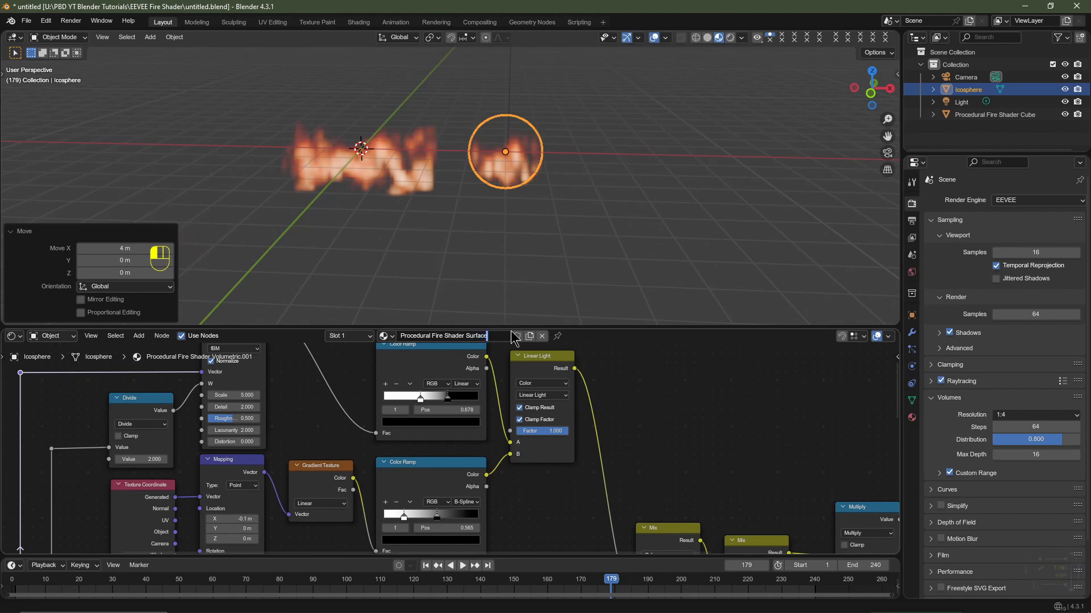
pyautogui.write('Surface')
pyautogui.press('Return')
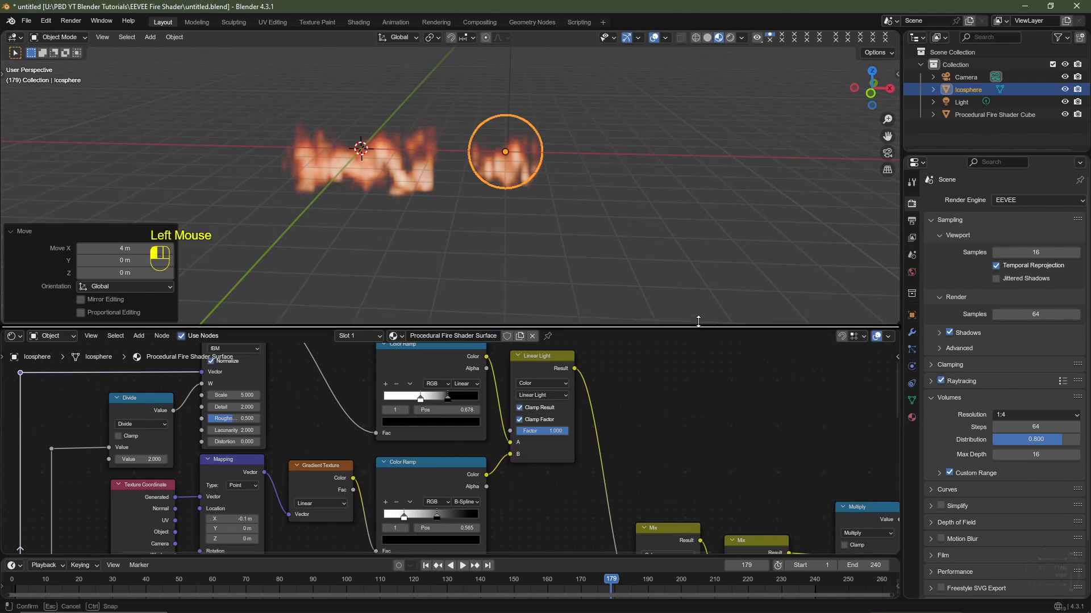
# - Enlarge the node editor and delete the Principled Volume and Multiply nodes from the surface material
pyautogui.moveTo(700, 329); pyautogui.dragTo(704, 198)
pyautogui.moveTo(763, 420); pyautogui.dragTo(421, 335, button='middle')
pyautogui.moveTo(797, 445); pyautogui.dragTo(624, 415, button='middle')
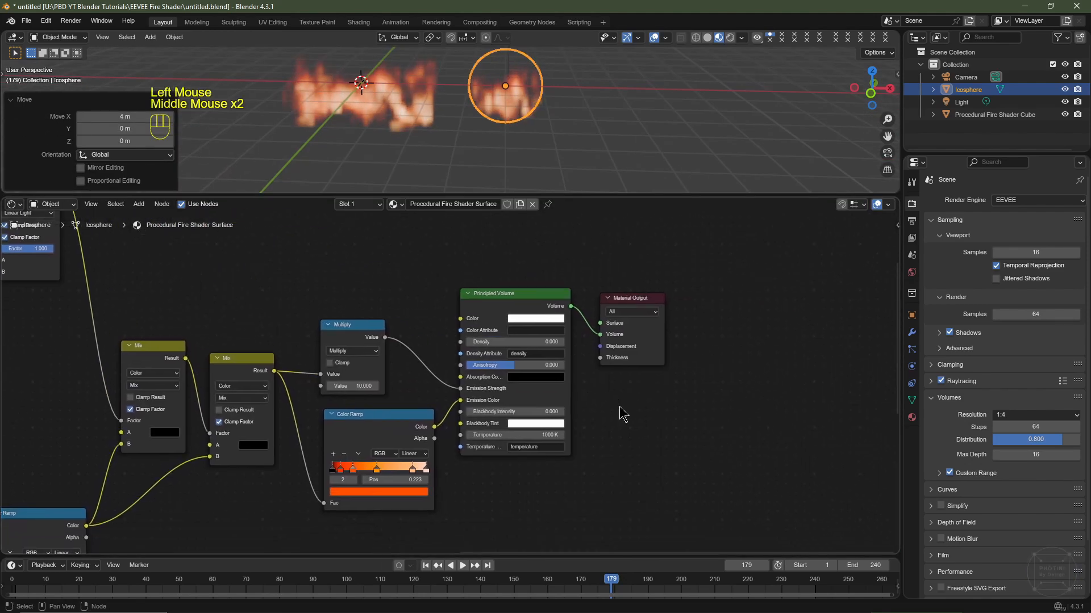
pyautogui.click(498, 311)
pyautogui.press('Delete')
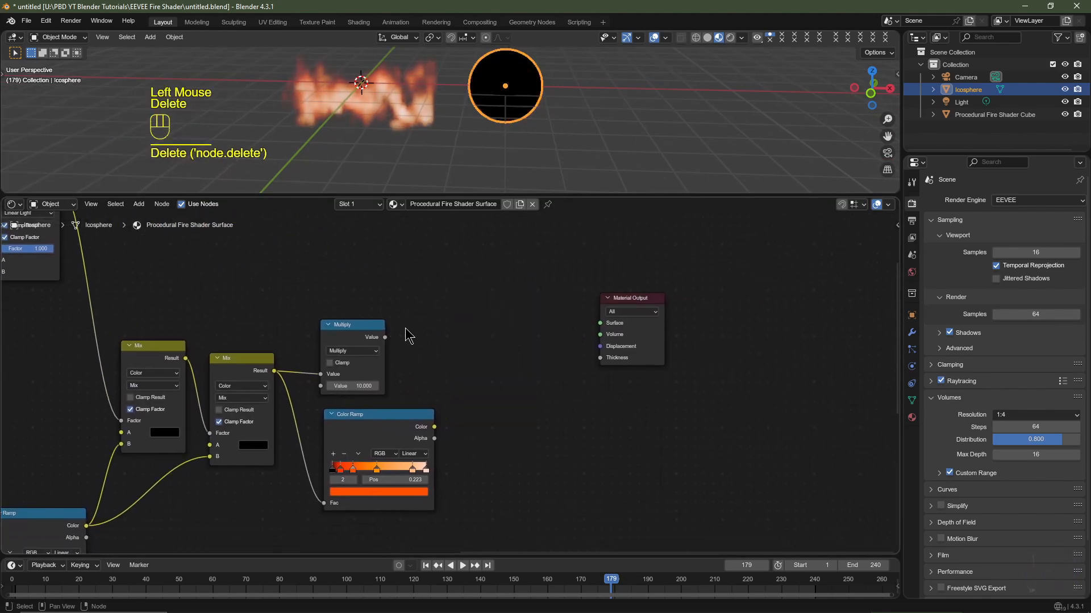
pyautogui.click(351, 337)
pyautogui.press('Delete')
pyautogui.click(498, 402)
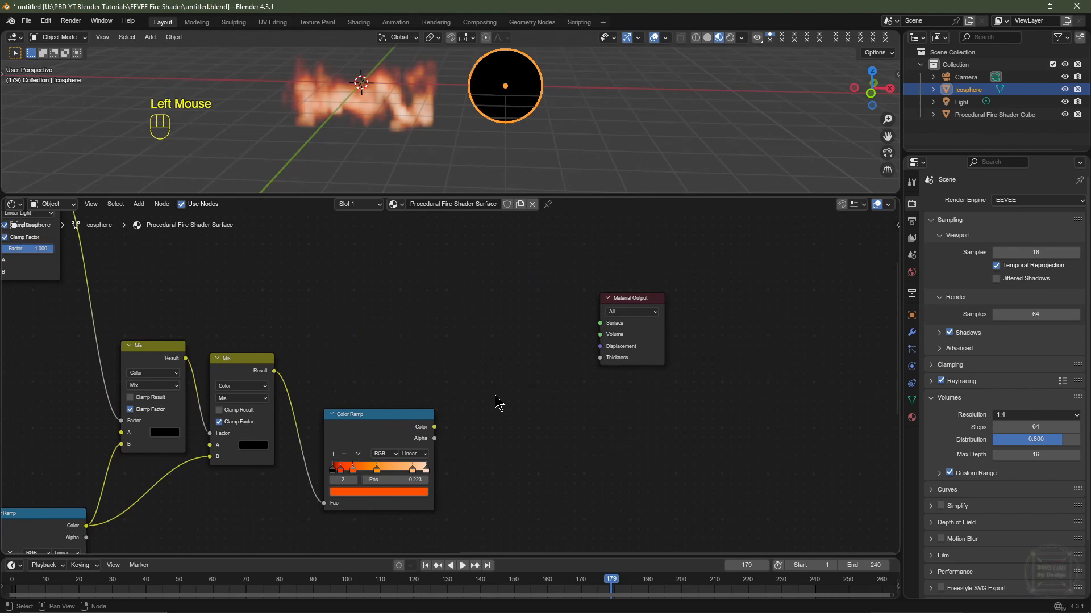
# - Add a Transparent BSDF node and an Emission node stacked beside the orange Color Ramp
pyautogui.hotkey('shift', 'a')
pyautogui.moveTo(457, 464)
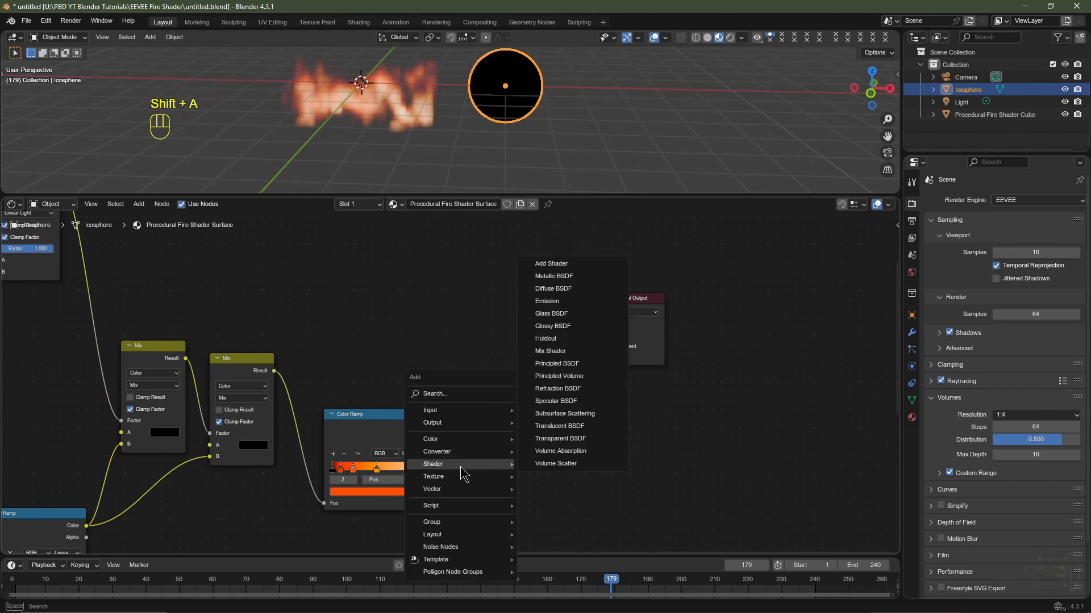
pyautogui.click(556, 438)
pyautogui.click(514, 442)
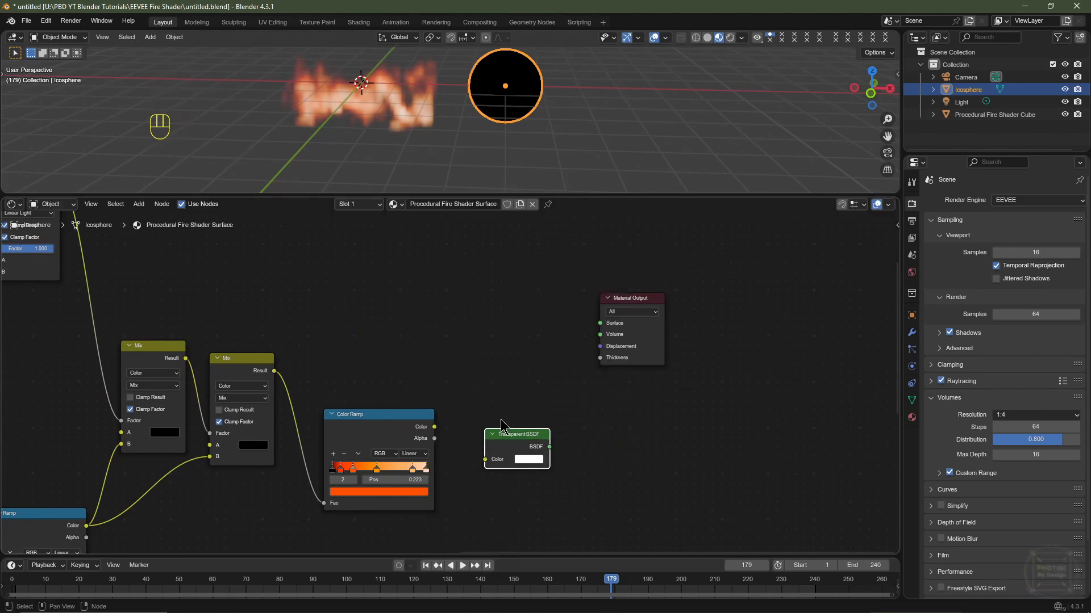
pyautogui.hotkey('shift', 'a')
pyautogui.moveTo(502, 426)
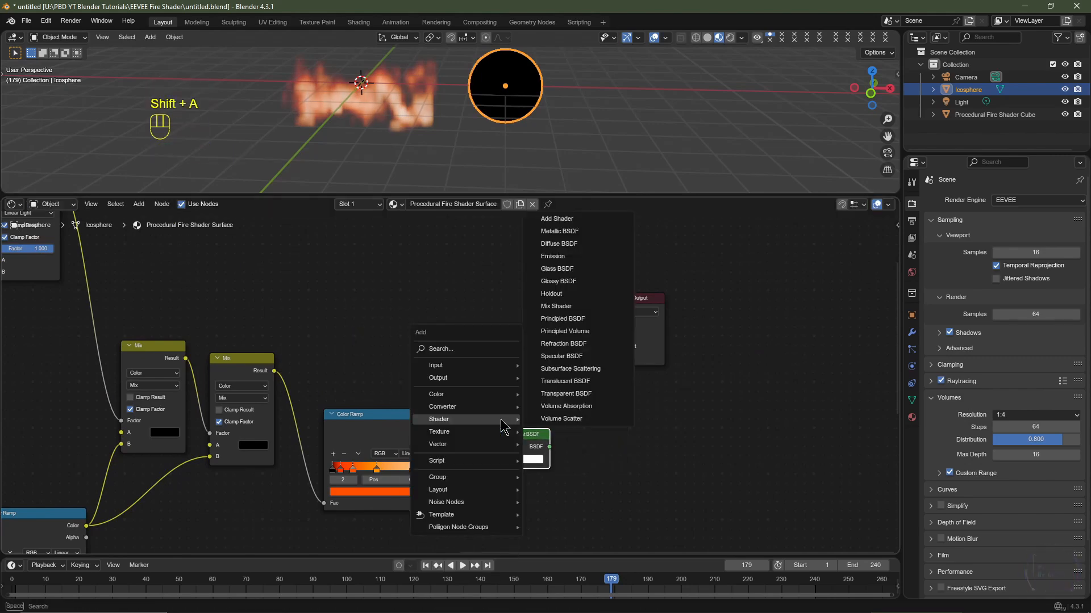
pyautogui.click(579, 259)
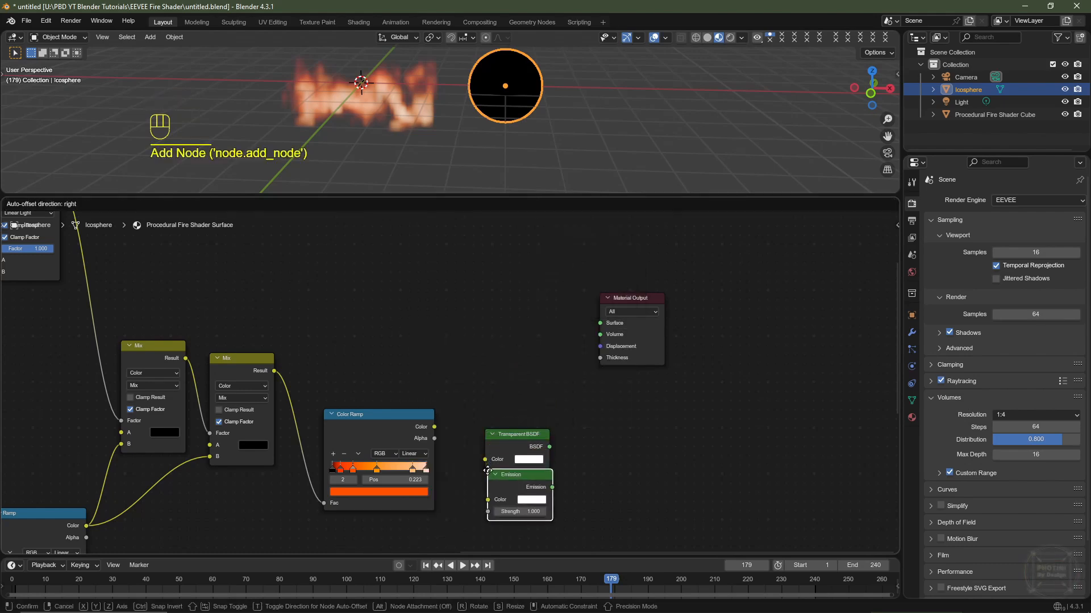
pyautogui.click(485, 475)
# - Move the Material Output farther from the shader nodes and place a Mix Shader in the gap
pyautogui.moveTo(637, 300); pyautogui.dragTo(658, 425)
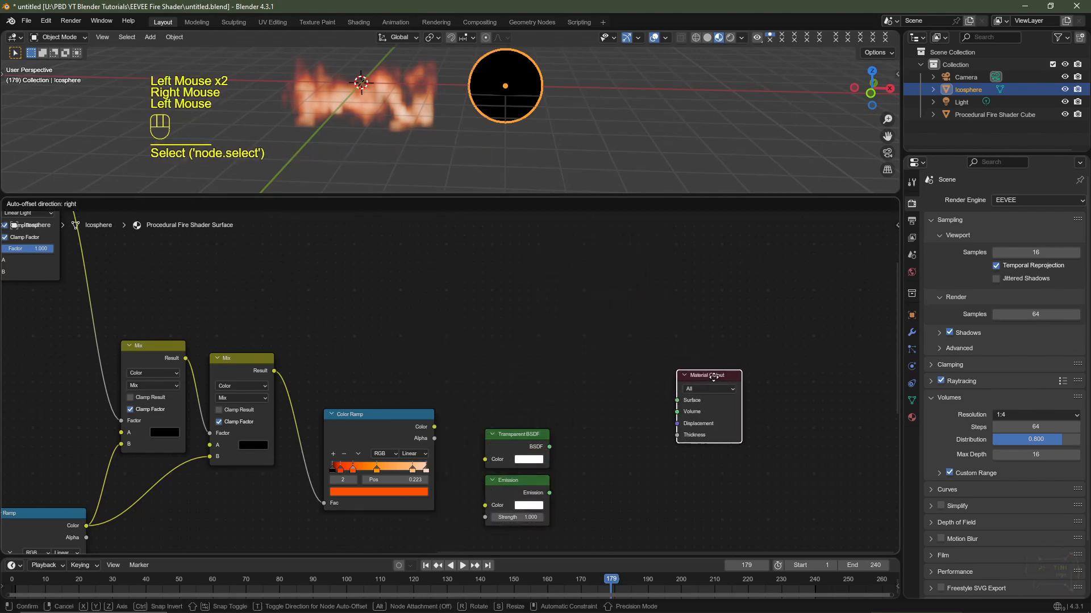
pyautogui.moveTo(659, 425); pyautogui.dragTo(643, 367, button='middle')
pyautogui.hotkey('shift', 'a')
pyautogui.moveTo(512, 390)
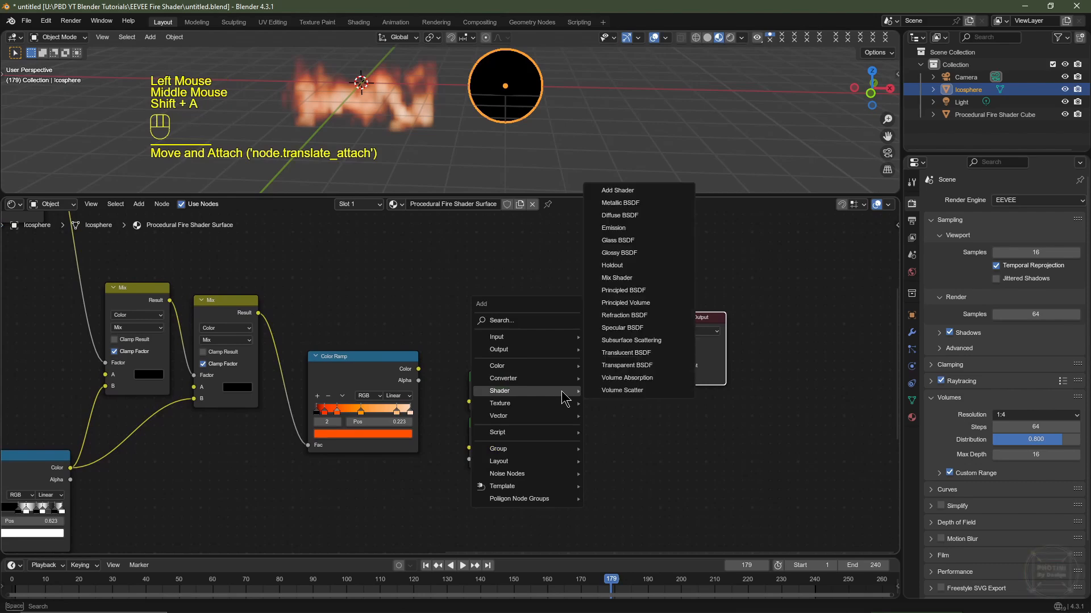
pyautogui.click(619, 278)
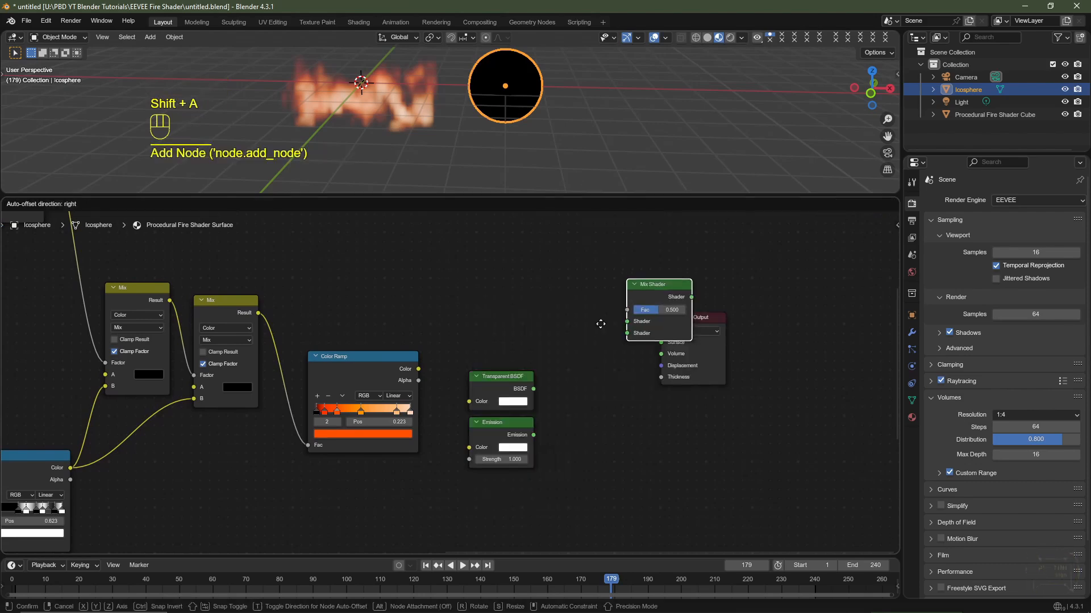
pyautogui.click(560, 371)
# - Link the Transparent BSDF and Emission into the Mix Shader's two shader inputs and its output to the Material Output's Surface
pyautogui.moveTo(533, 389); pyautogui.dragTo(561, 426)
pyautogui.click(628, 402)
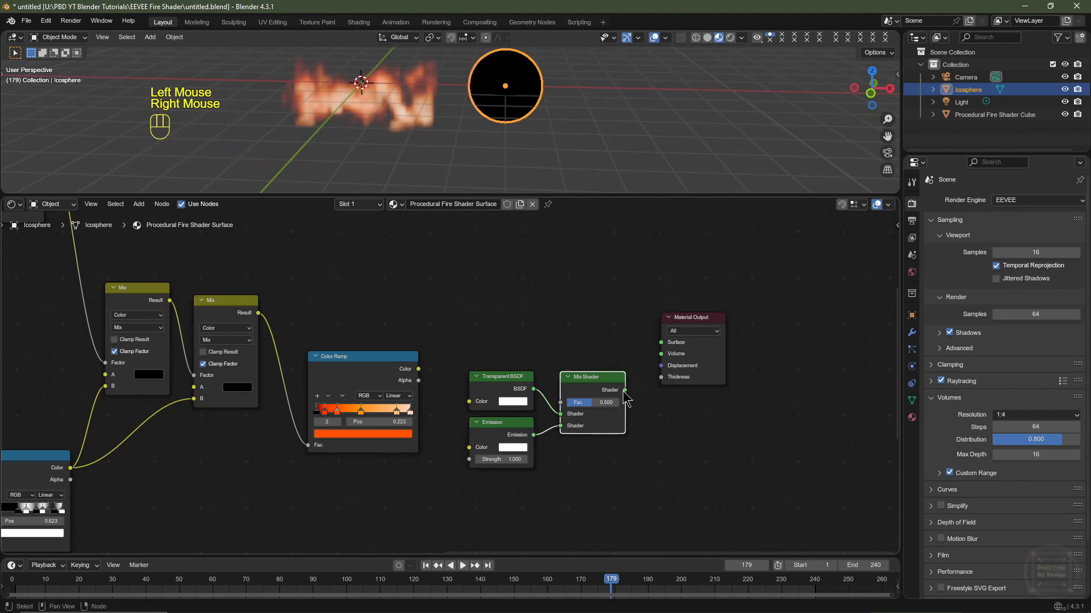
pyautogui.moveTo(624, 391); pyautogui.dragTo(662, 343)
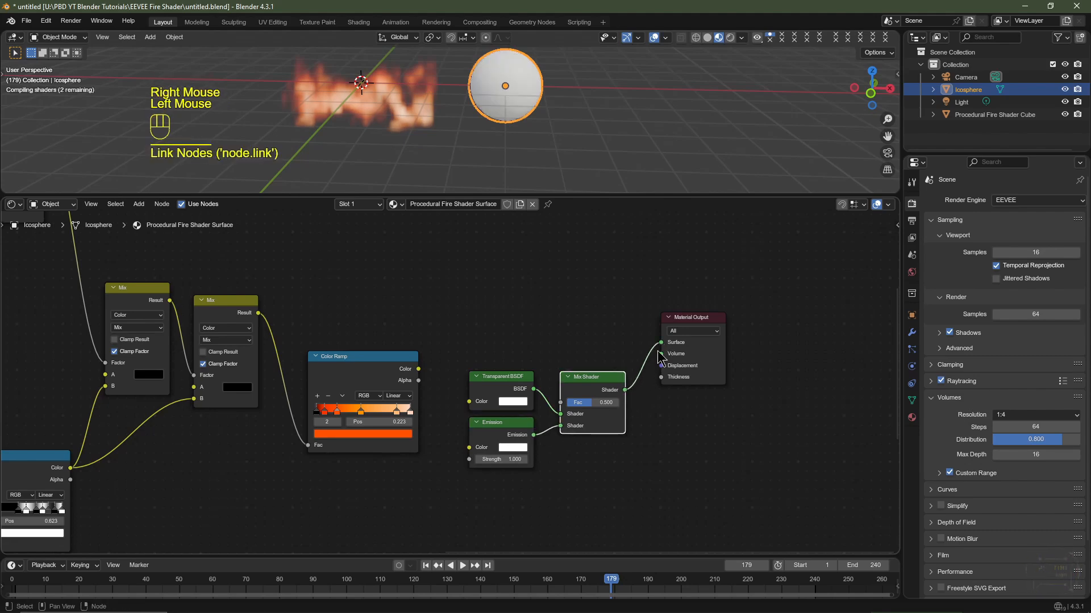
# - Link the orange Color Ramp's Color output to the Emission node's Color and set the Emission Strength to 4
pyautogui.moveTo(418, 370); pyautogui.dragTo(426, 370)
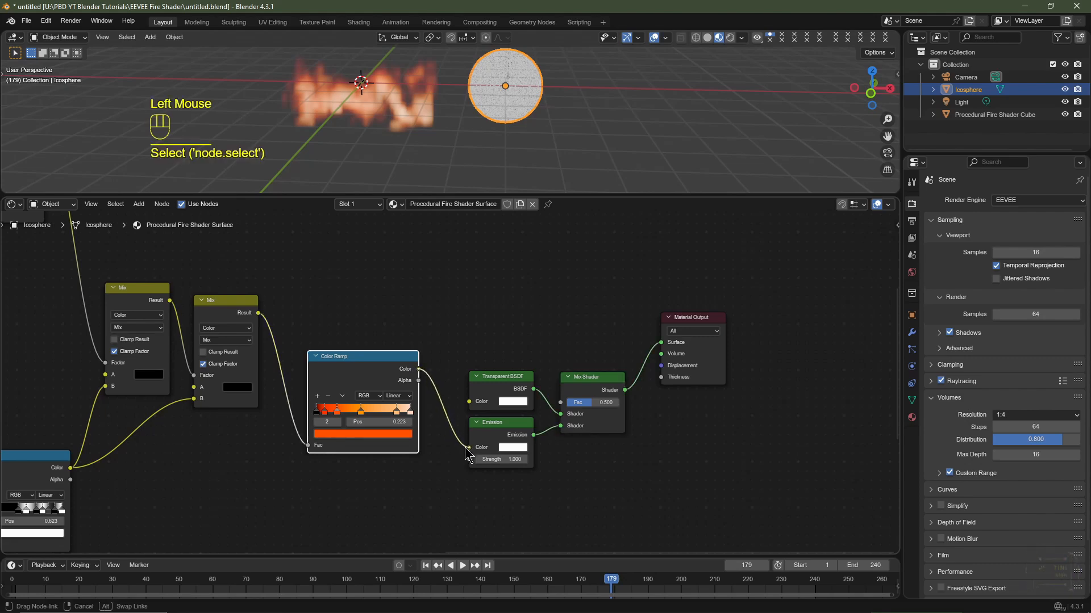
pyautogui.moveTo(465, 449); pyautogui.dragTo(469, 448)
pyautogui.click(498, 459)
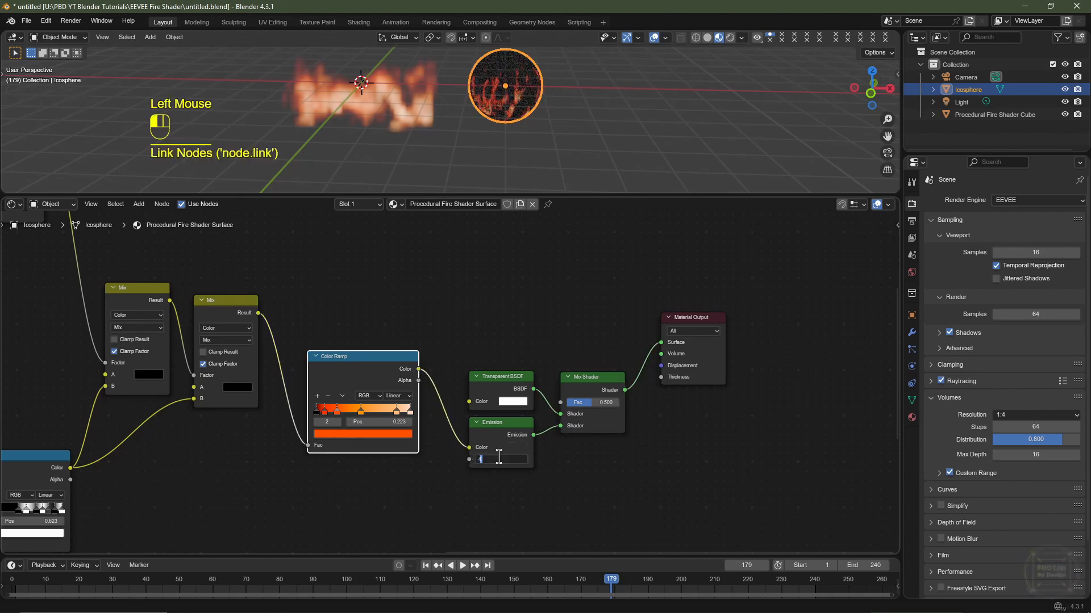
pyautogui.write('4')
pyautogui.press('Return')
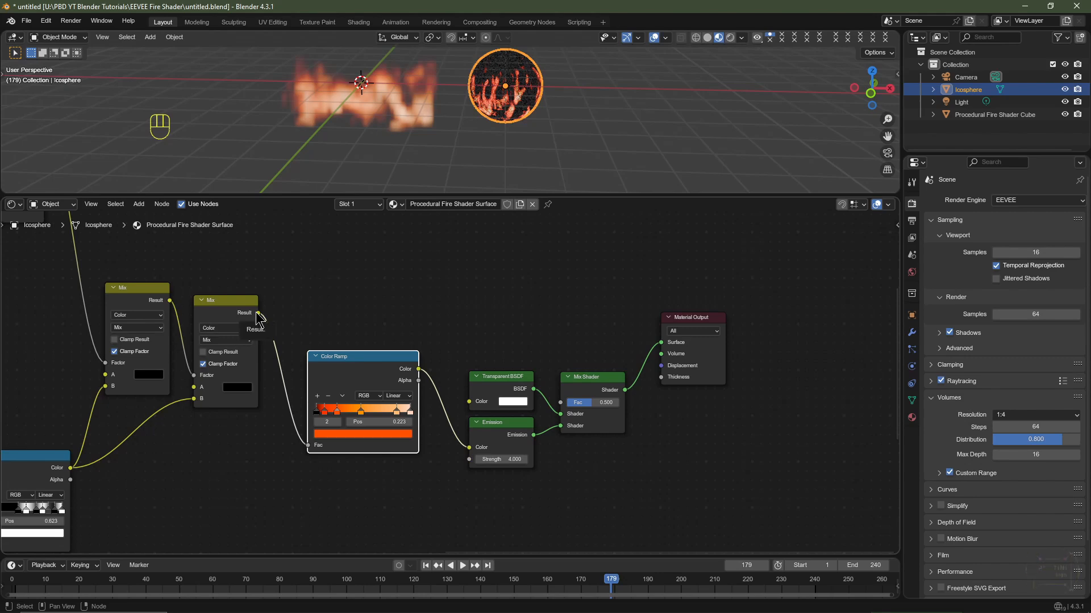
# - Link the last Mix node's Result to the Mix Shader's Fac and rearrange the Transparent BSDF, Emission and Mix Shader nodes more compactly
pyautogui.moveTo(258, 313); pyautogui.dragTo(595, 307)
pyautogui.moveTo(504, 380); pyautogui.dragTo(501, 332)
pyautogui.moveTo(500, 427); pyautogui.dragTo(496, 381)
pyautogui.moveTo(591, 295); pyautogui.dragTo(576, 295)
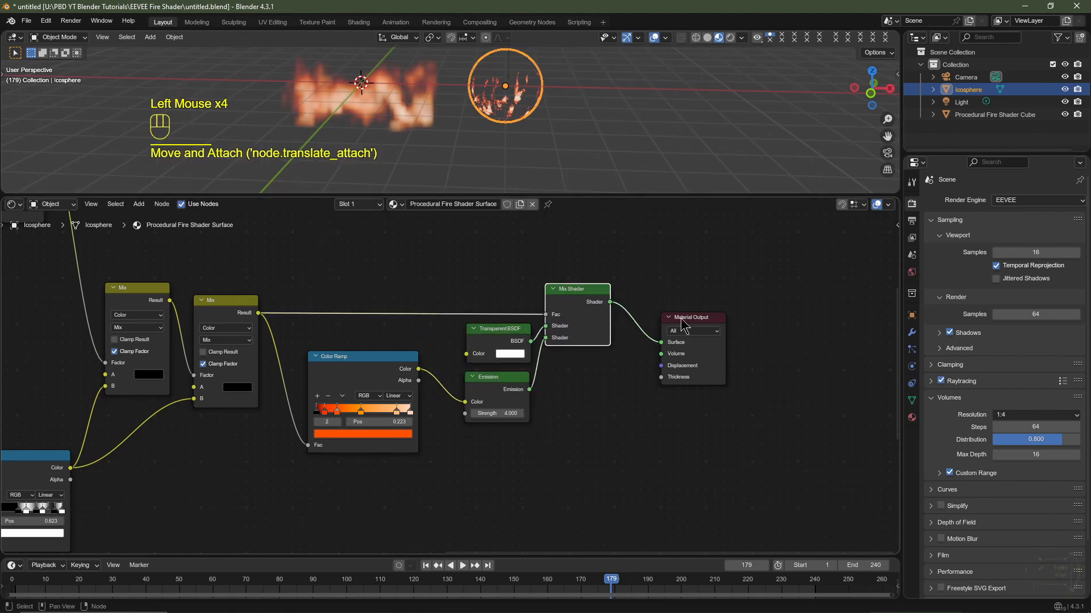
# - Move the Material Output beside the Mix Shader, and shift the shader nodes and orange Color Ramp closer to the Mix nodes
pyautogui.moveTo(684, 320); pyautogui.dragTo(645, 289)
pyautogui.moveTo(678, 256); pyautogui.dragTo(514, 398)
pyautogui.press('g')
pyautogui.click(561, 381)
pyautogui.keyDown('shift'); pyautogui.click(397, 364); pyautogui.keyUp('shift')
pyautogui.press('g')
pyautogui.click(689, 343)
pyautogui.scroll(2, 561, 126)
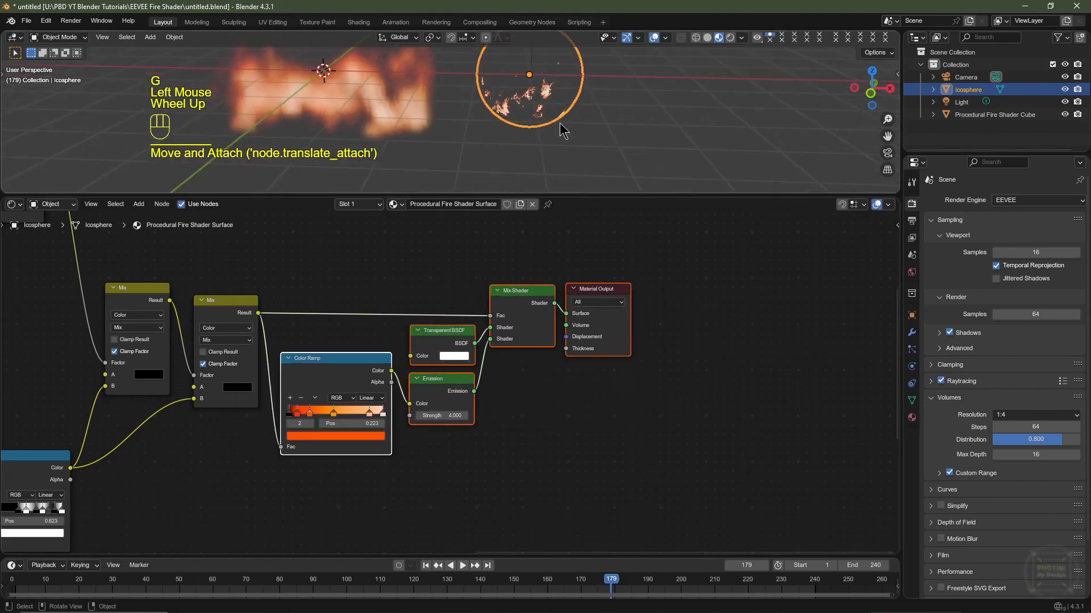
pyautogui.scroll(-2, 374, 122)
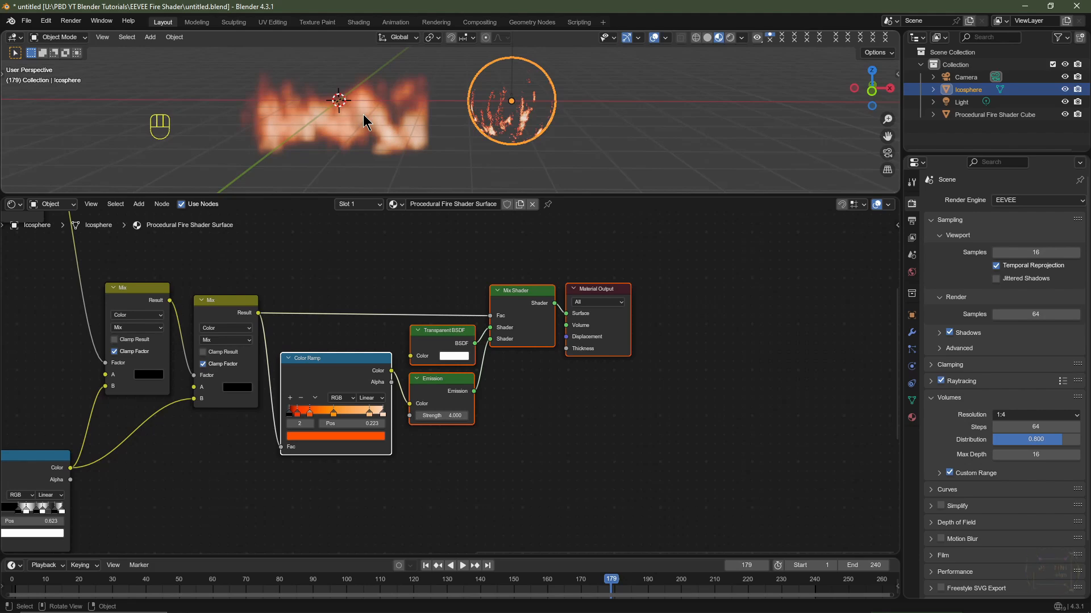
# - Rename the fire cube object to "Procedural Fire Shader Volume"
pyautogui.click(363, 115)
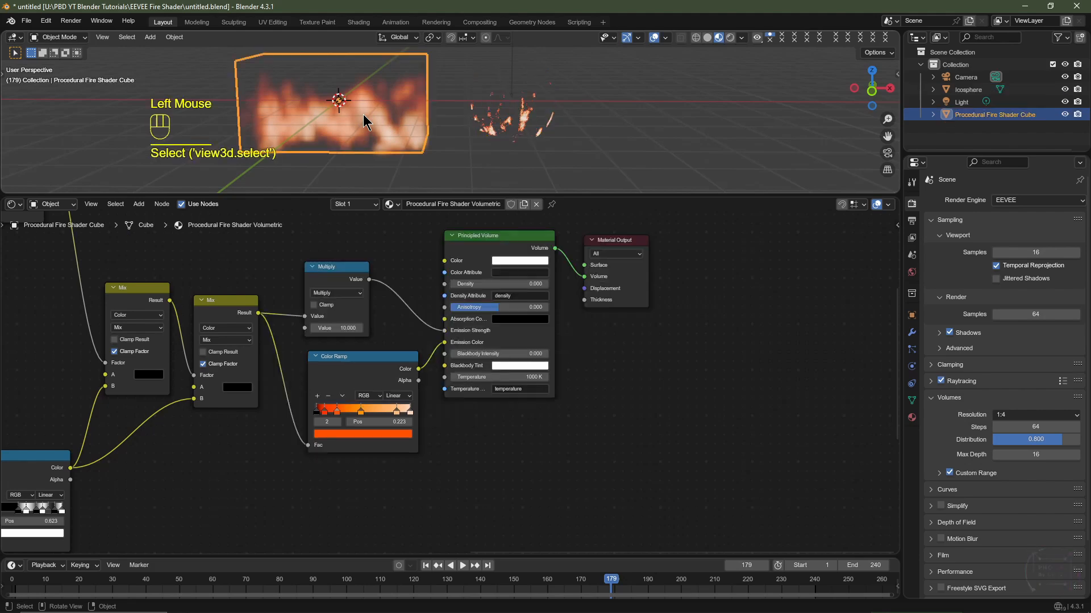
pyautogui.doubleClick(1017, 116)
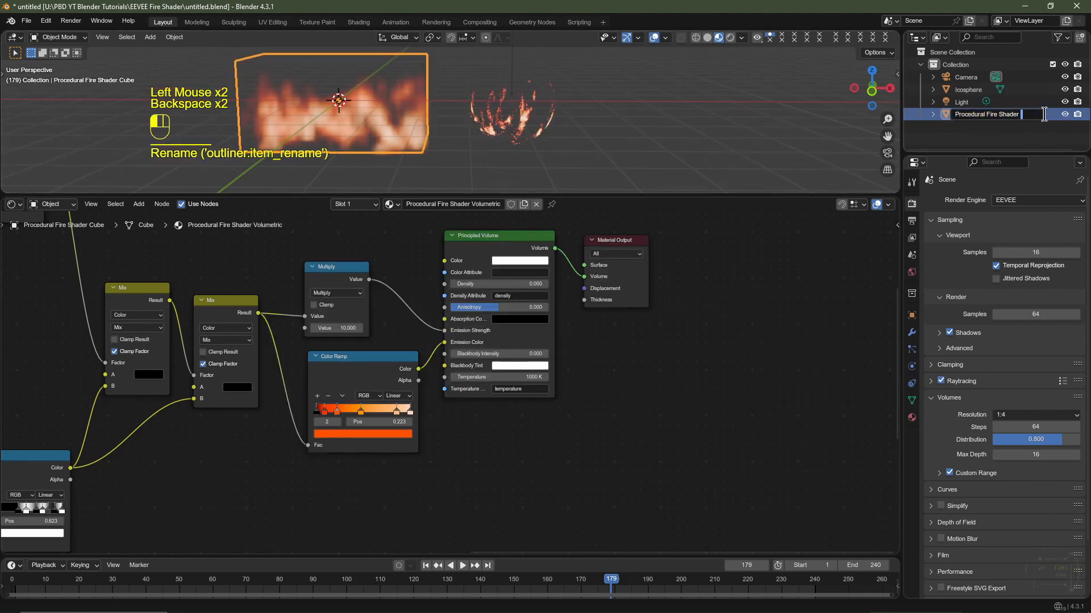
pyautogui.write('Volume')
pyautogui.press('Return')
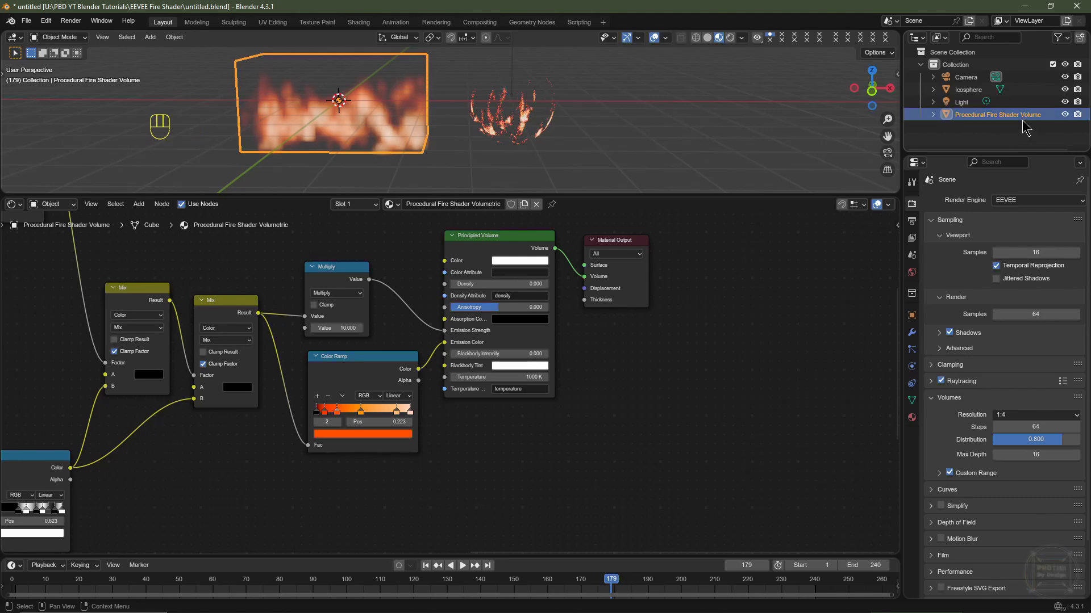
# - Show the selectability and viewport-disable toggles in the Outliner, and hide the fire volume object from the viewport and renders
pyautogui.hotkey('ctrl', 'z')
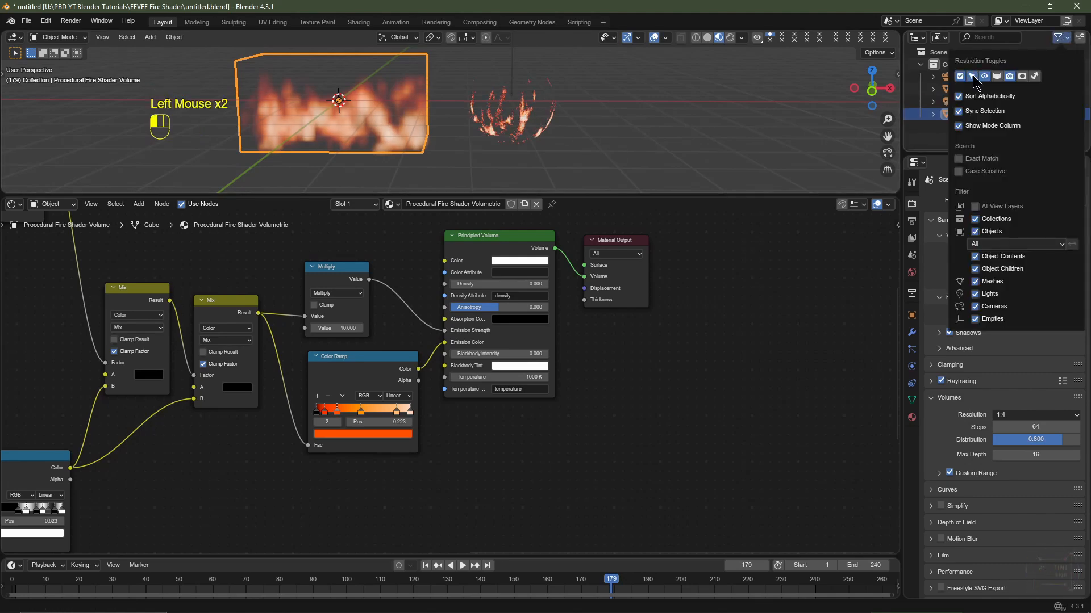
pyautogui.click(946, 114)
pyautogui.click(1027, 114)
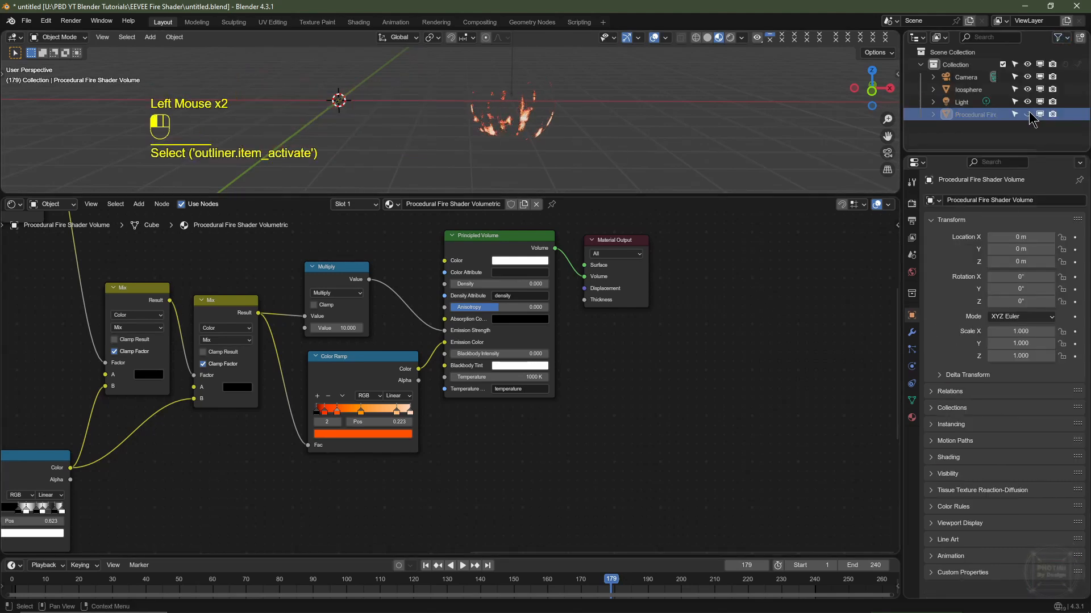
# - Add a mesh plane at the world origin and rotate it 90° about the X axis
pyautogui.keyDown('shift'); pyautogui.moveTo(346, 104); pyautogui.dragTo(406, 146, button='middle'); pyautogui.keyUp('shift')
pyautogui.hotkey('shift', 'a')
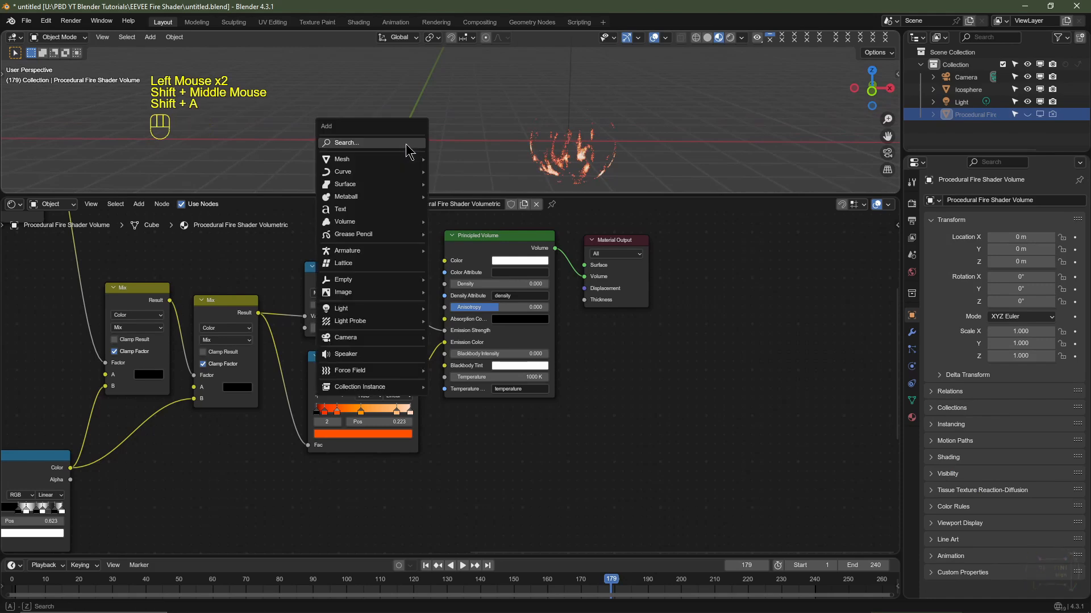
pyautogui.moveTo(403, 159)
pyautogui.click(440, 159)
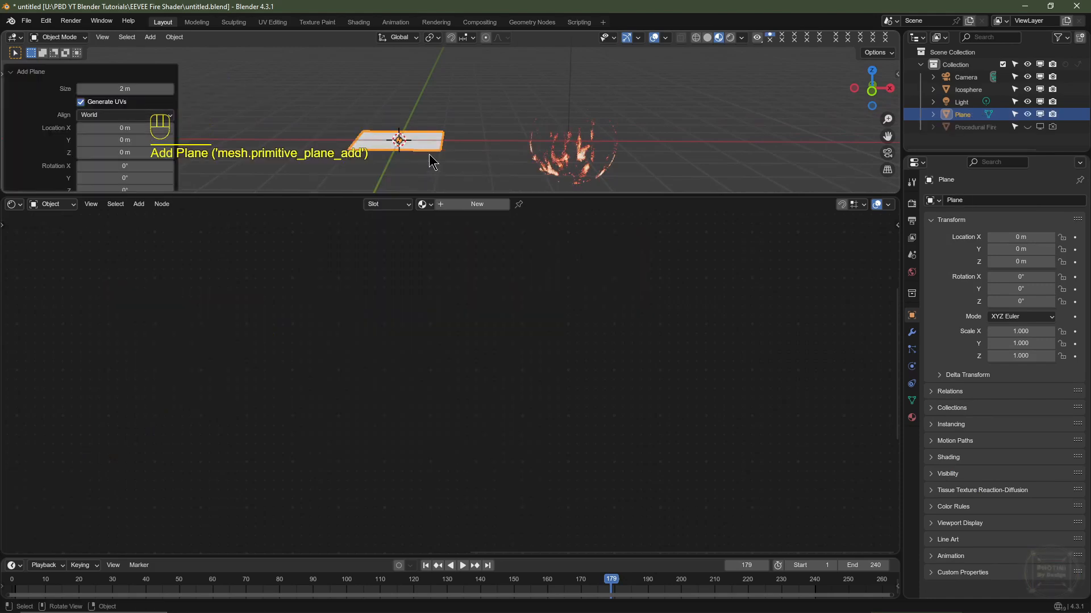
pyautogui.press('r')
pyautogui.press('x')
pyautogui.press('9')
pyautogui.press('0')
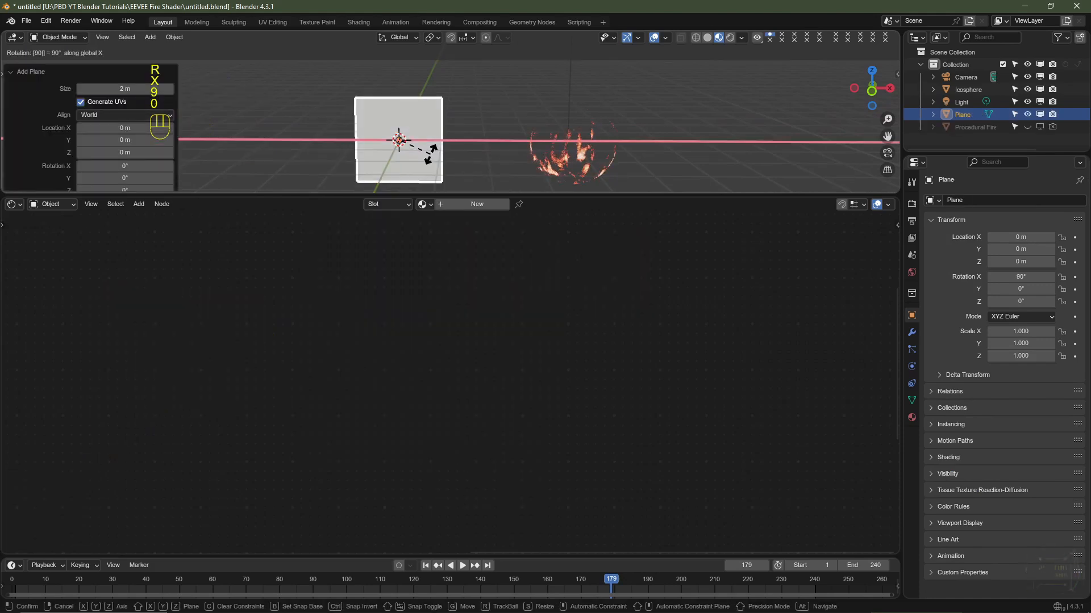
pyautogui.press('Return')
# - Scale the plane by 2 overall and by another 2 along X, and apply its scale
pyautogui.press('s')
pyautogui.press('2')
pyautogui.press('Return')
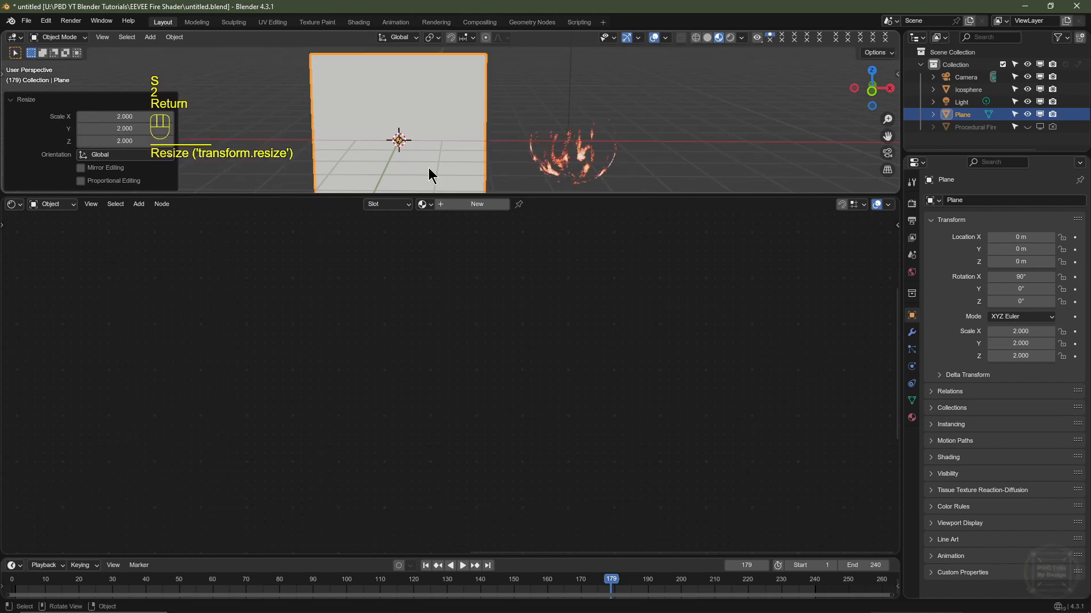
pyautogui.press('s')
pyautogui.press('x')
pyautogui.press('2')
pyautogui.press('Return')
pyautogui.hotkey('ctrl', 'a')
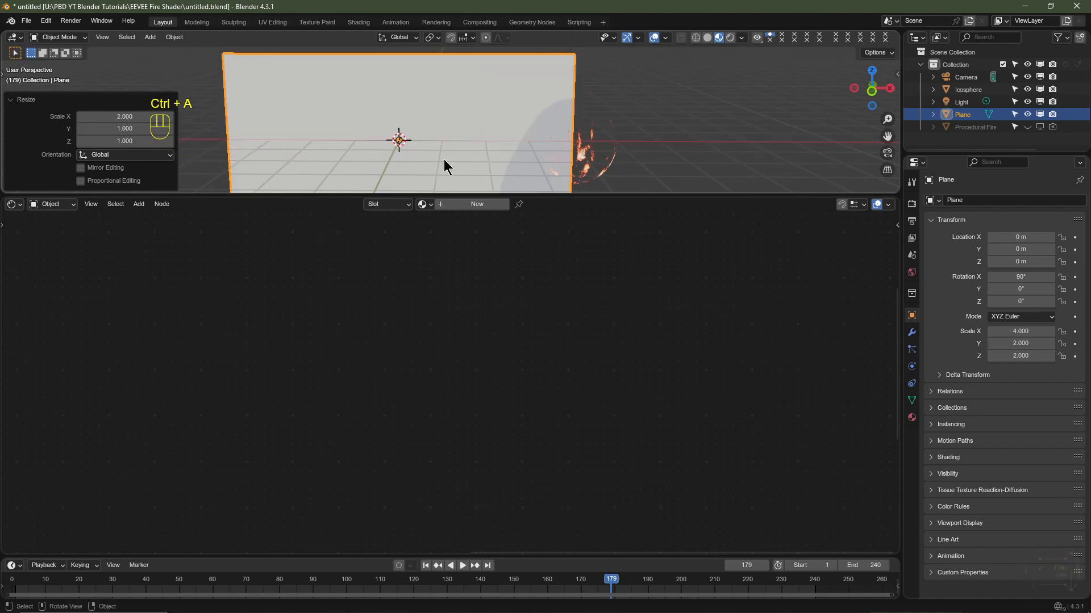
pyautogui.hotkey('ctrl', 'a')
pyautogui.click(501, 120)
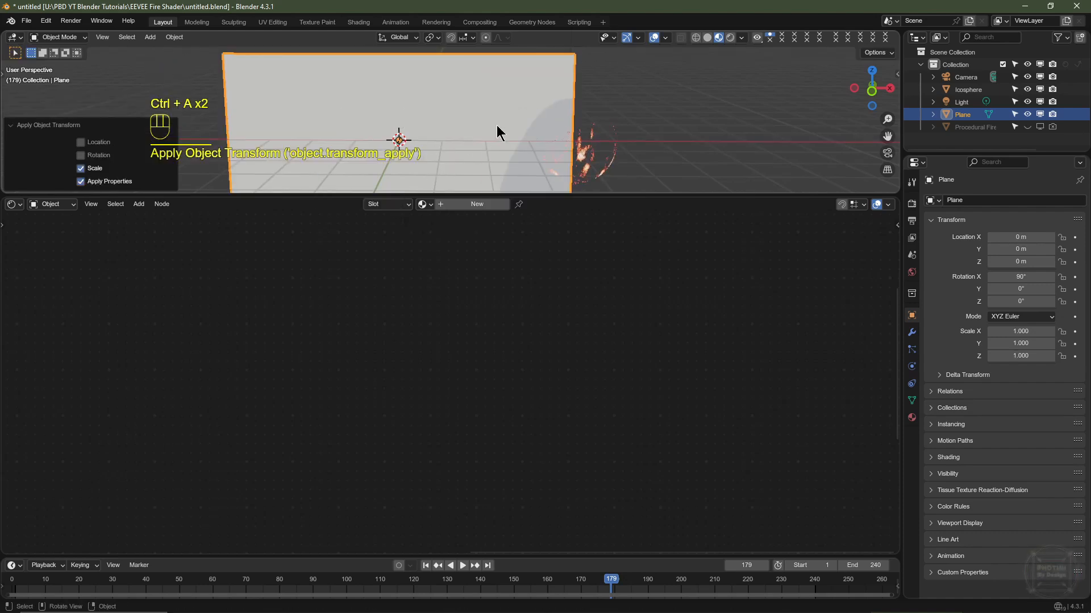
# - Assign the Procedural Fire Shader Surface material to the plane and preview the animation
pyautogui.click(425, 205)
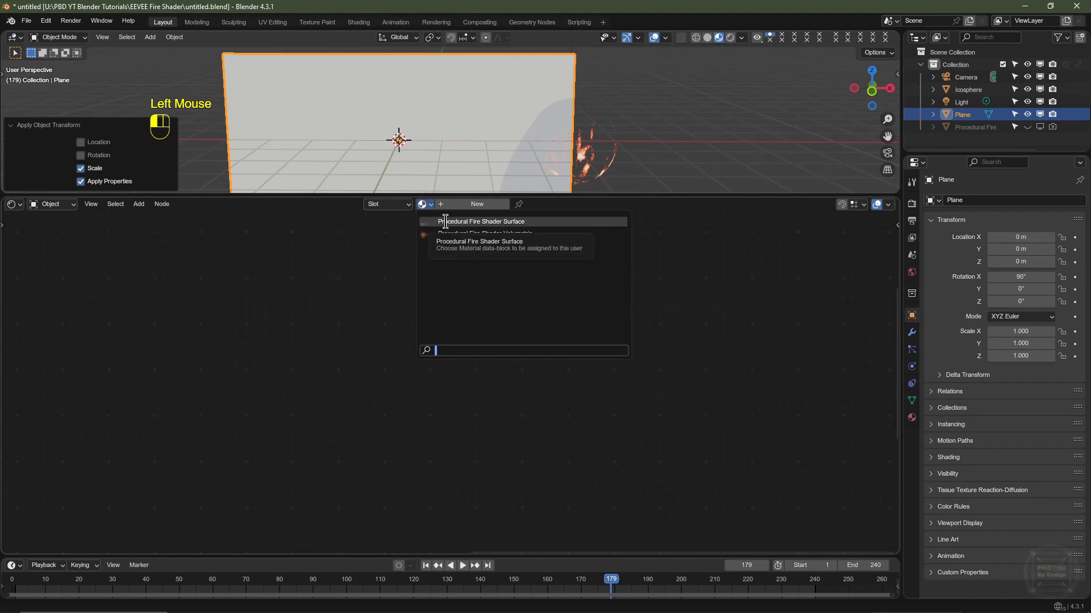
pyautogui.click(446, 222)
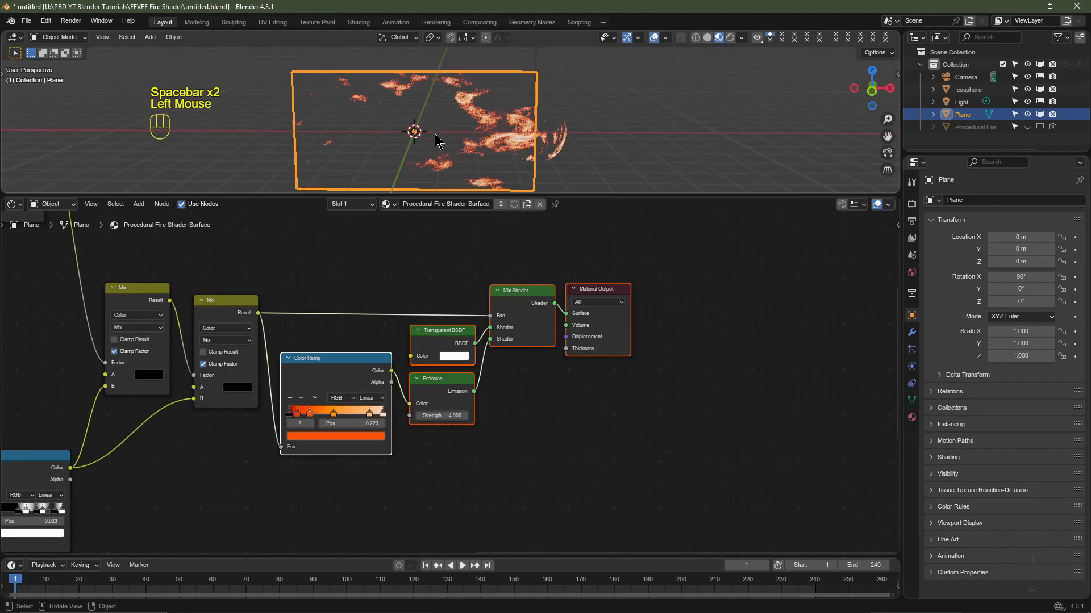
pyautogui.press('space')
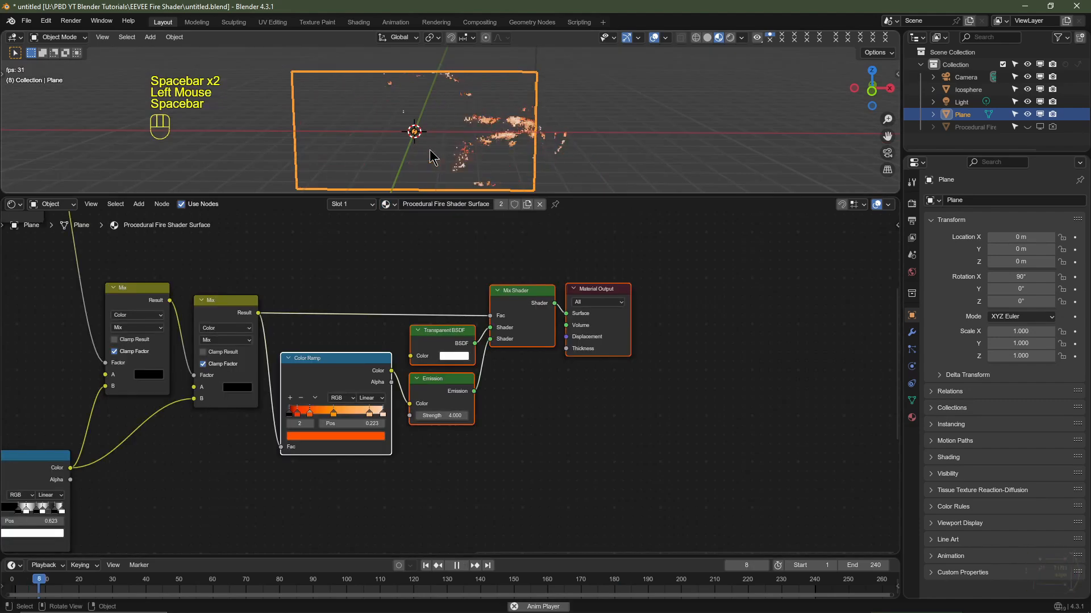
pyautogui.press('space')
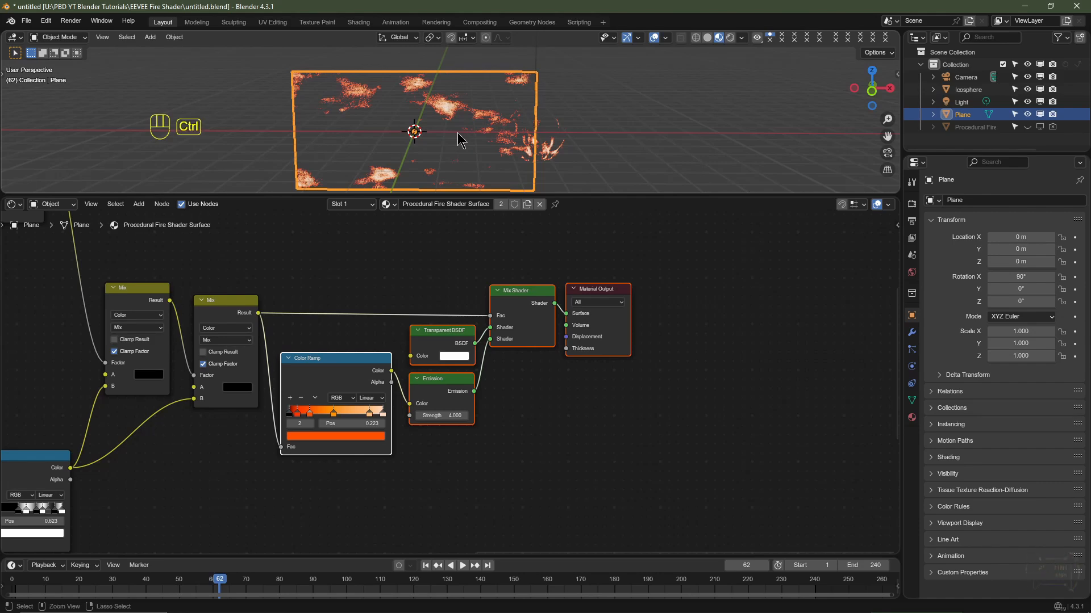
# - Apply the plane's rotation and preview the fire animation, framing the plane in the front orthographic view
pyautogui.hotkey('ctrl', 'a')
pyautogui.click(453, 68)
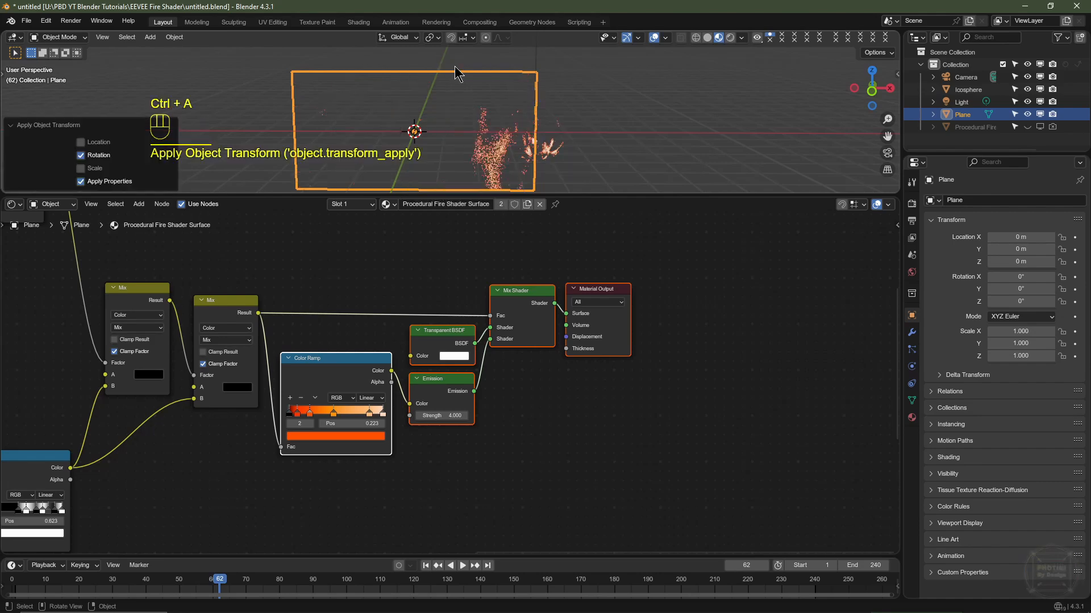
pyautogui.press('space')
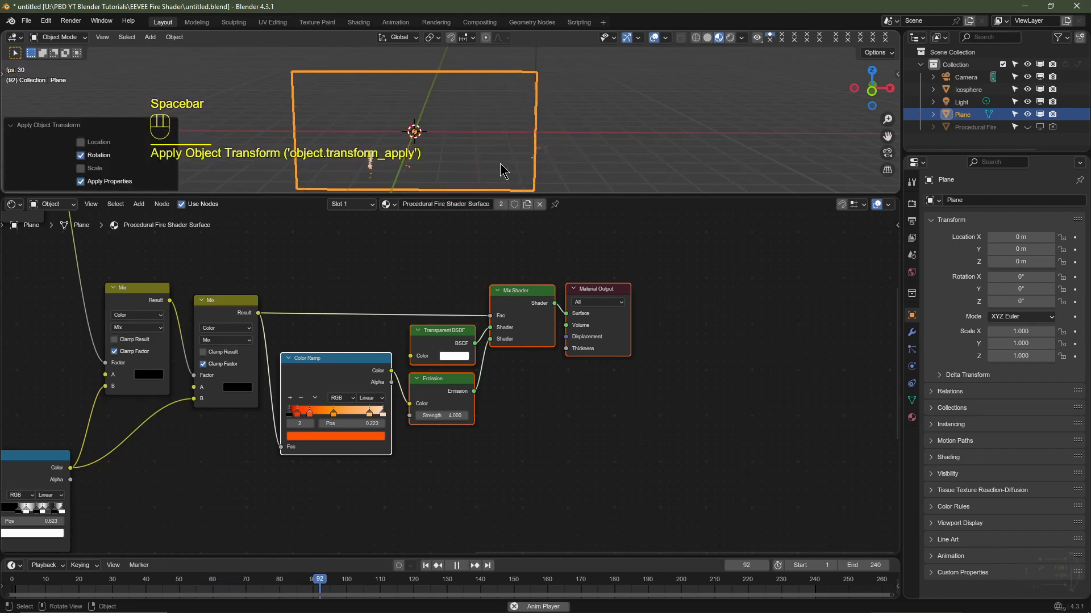
pyautogui.press('space')
pyautogui.press('KP_1')
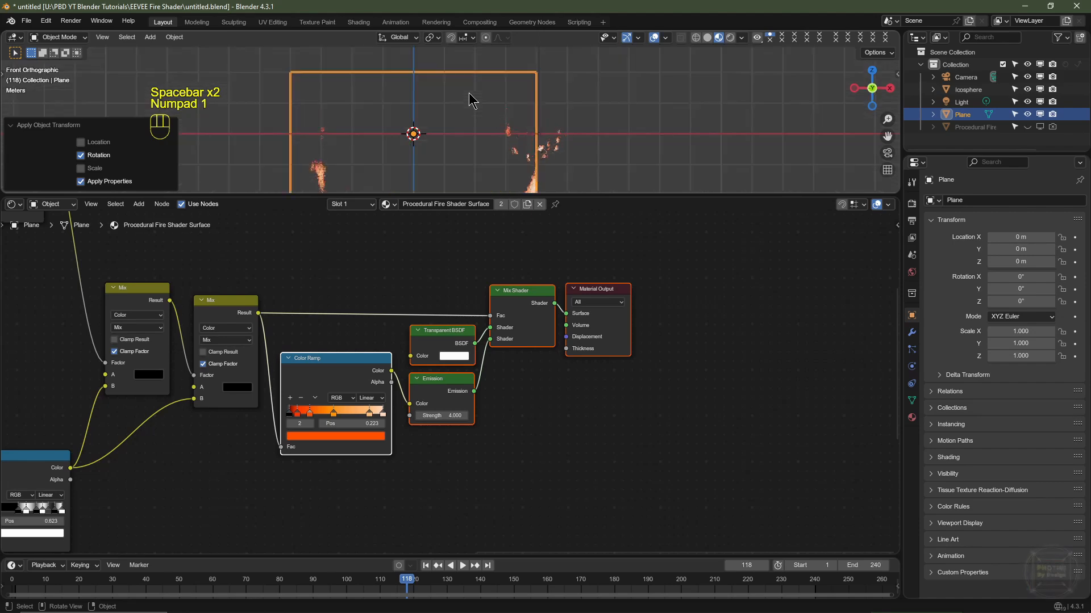
pyautogui.keyDown('shift'); pyautogui.moveTo(495, 131); pyautogui.dragTo(431, 123, button='middle'); pyautogui.keyUp('shift')
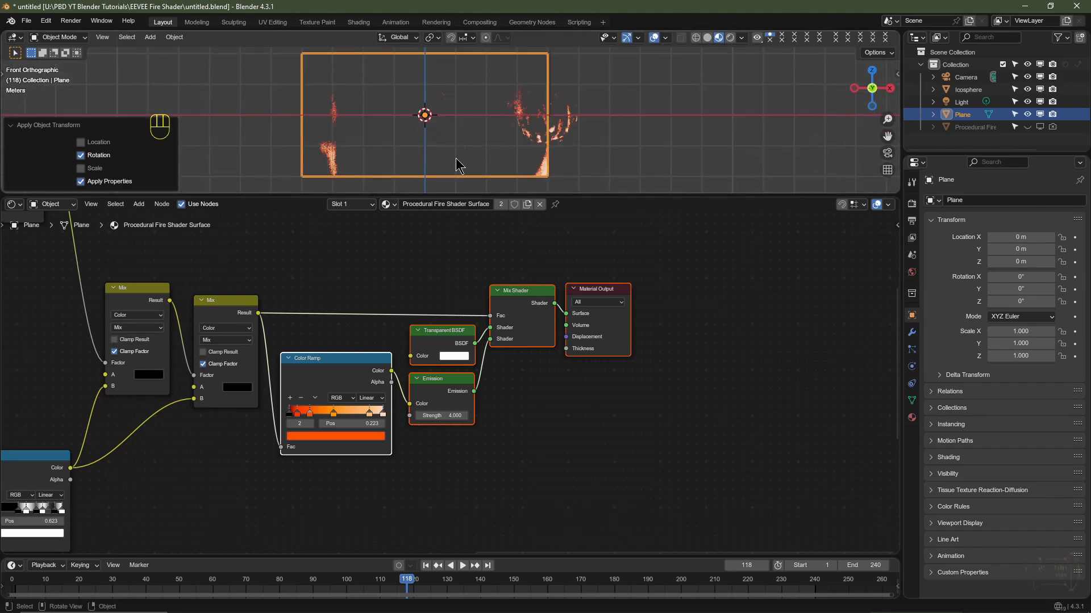
# - Spread the first stops of the black-and-white Color Ramp toward the black end, placing black stop 2 at position 0.667
pyautogui.moveTo(46, 453); pyautogui.dragTo(378, 369, button='middle')
pyautogui.scroll(1, 389, 462)
pyautogui.moveTo(389, 462); pyautogui.dragTo(464, 409, button='middle')
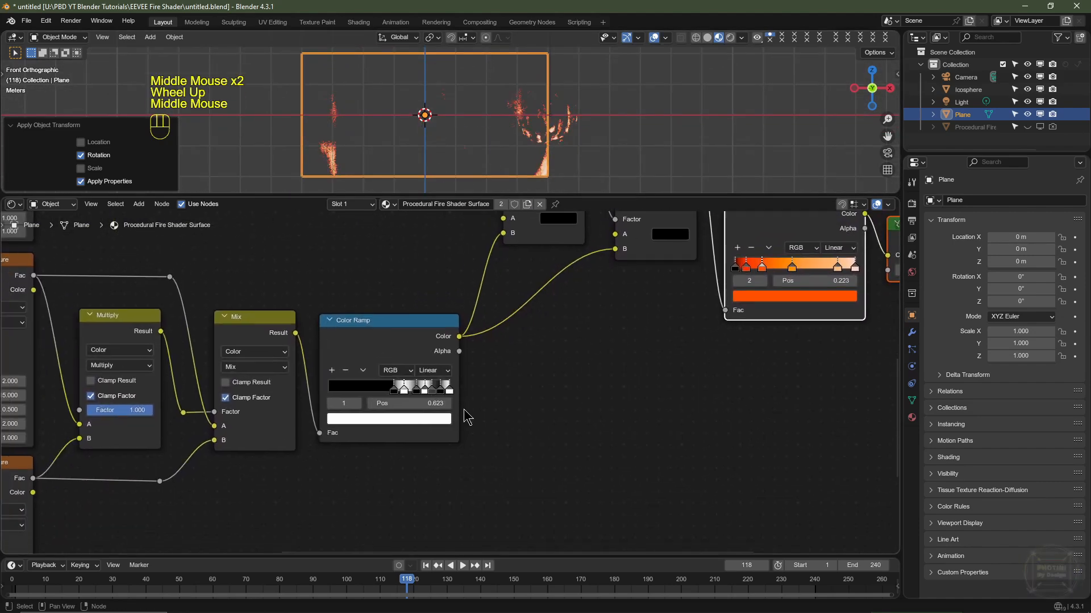
pyautogui.scroll(2, 467, 417)
pyautogui.click(393, 390)
pyautogui.moveTo(374, 396)
pyautogui.mouseDown()
pyautogui.moveTo(338, 397)
pyautogui.moveTo(394, 396)
pyautogui.mouseUp()
pyautogui.click(404, 397)
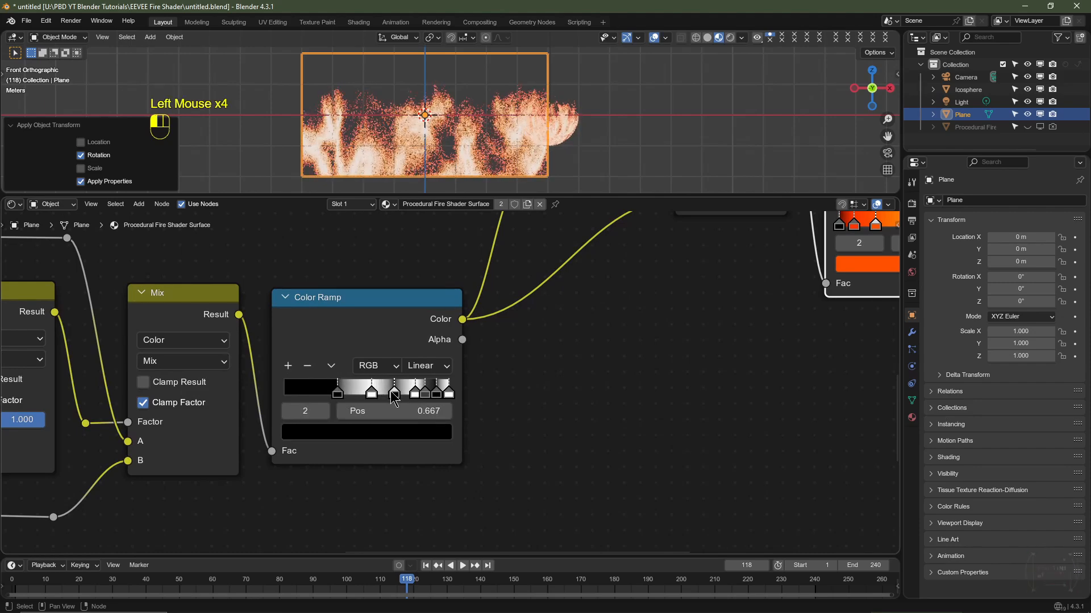
# - Add a dark gray #2F2F2F stop to the black-and-white Color Ramp, set the first stop's position to 0.350, and preview the fire
pyautogui.click(289, 366)
pyautogui.click(398, 434)
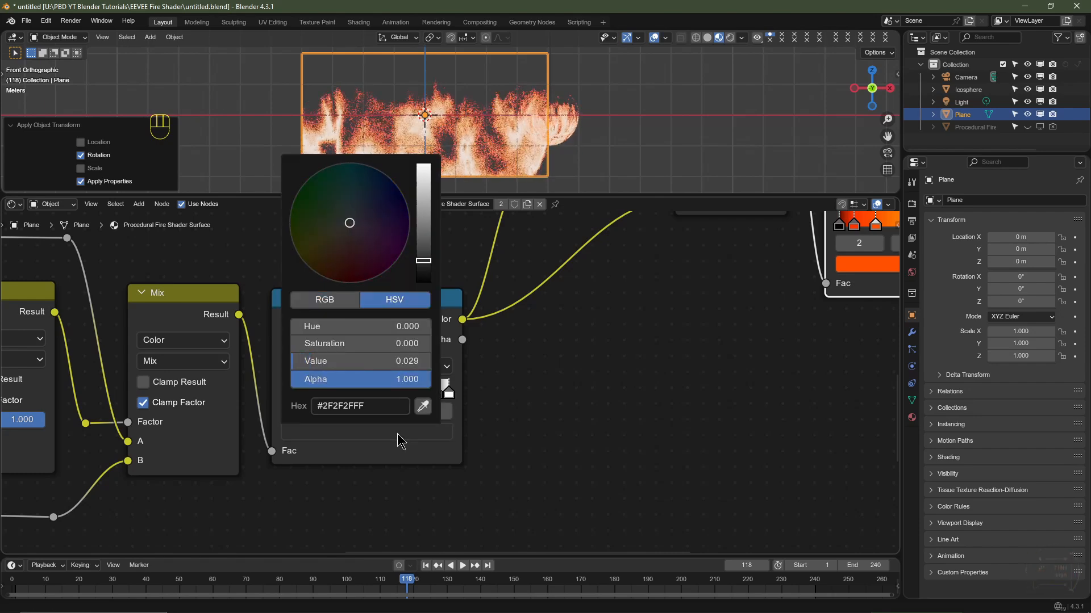
pyautogui.click(425, 391)
pyautogui.click(398, 392)
pyautogui.click(342, 392)
pyautogui.press('space')
pyautogui.scroll(2, 502, 153)
pyautogui.press('space')
# - Select the ico sphere and set its X location to 0 m
pyautogui.click(502, 154)
pyautogui.click(615, 138)
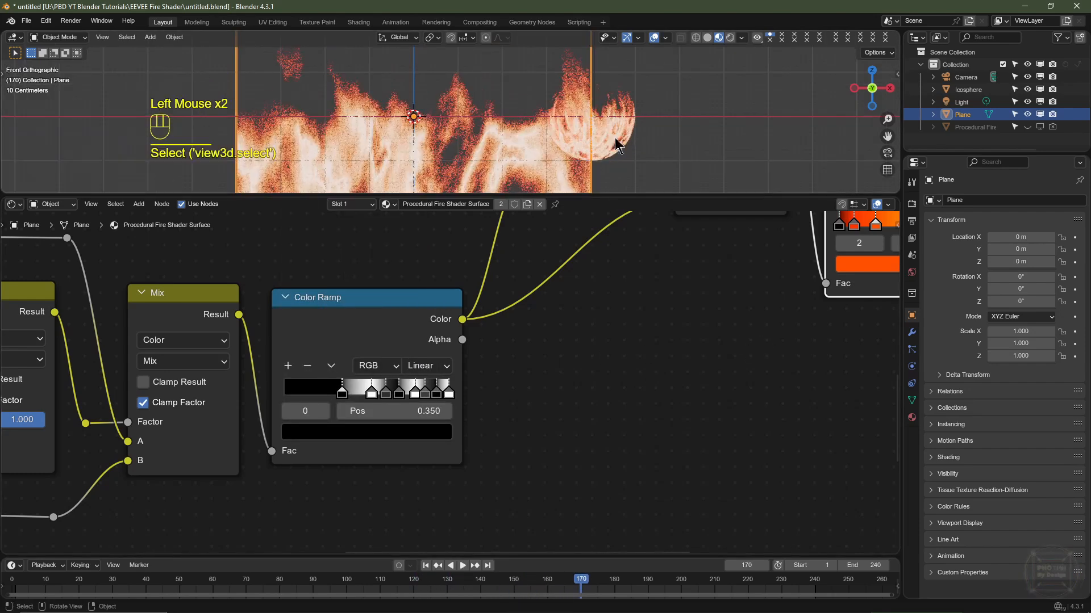
pyautogui.click(614, 128)
pyautogui.click(1020, 238)
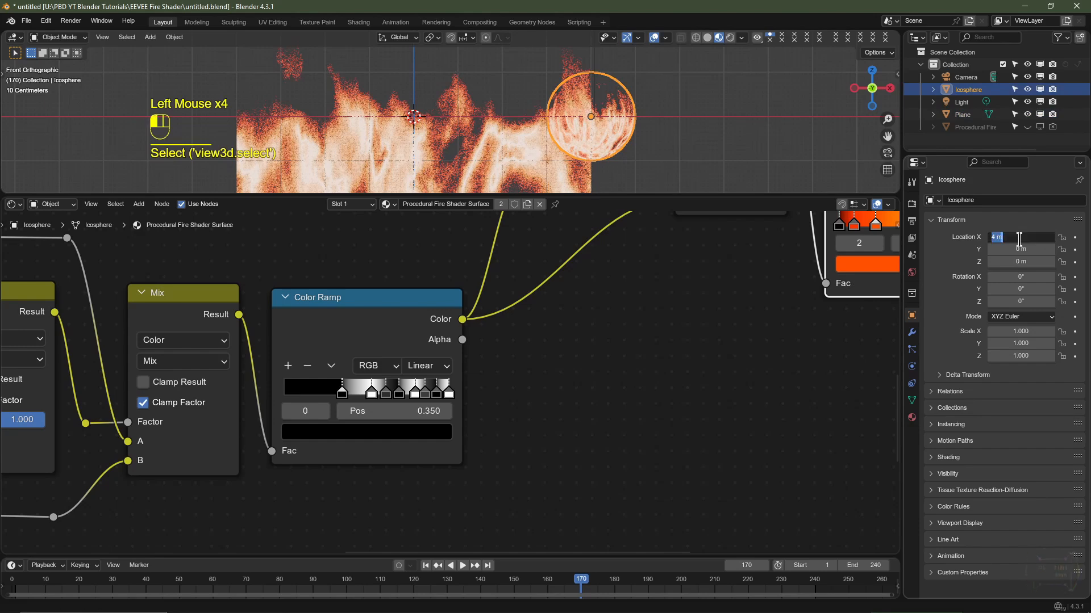
pyautogui.write('0')
pyautogui.press('Return')
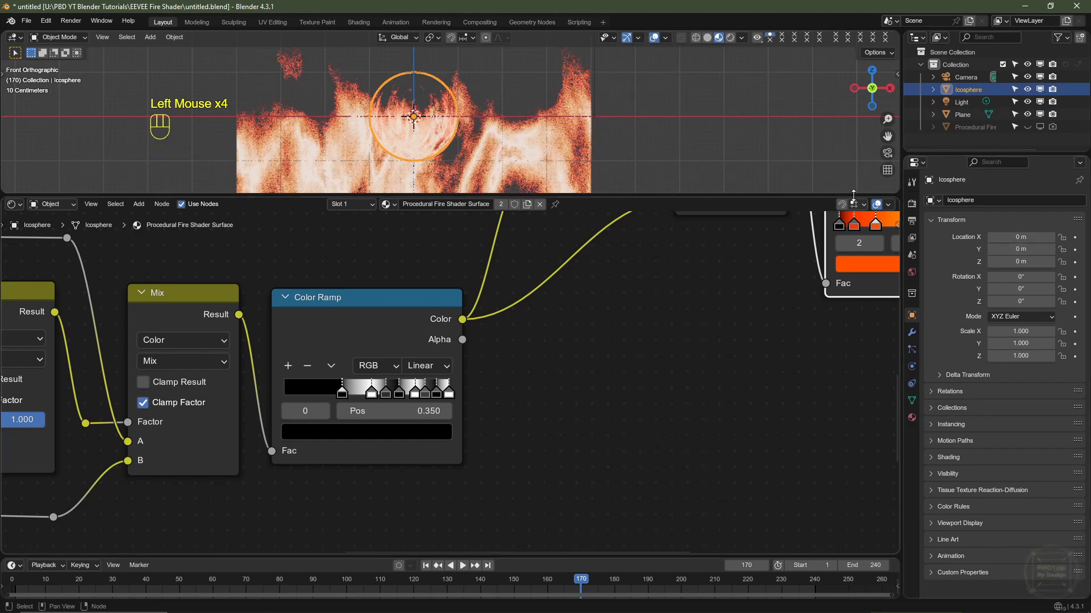
# - Move the ico sphere -1 m along the Y axis in front of the fire plane, and select the plane
pyautogui.moveTo(654, 159); pyautogui.dragTo(673, 169, button='middle')
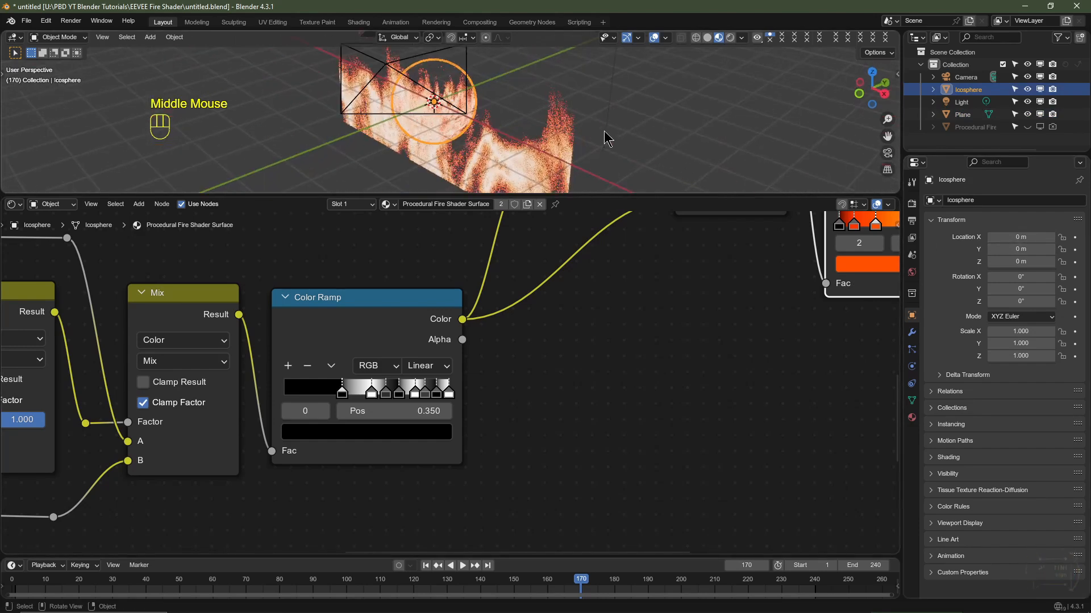
pyautogui.press('KP_3')
pyautogui.press('g')
pyautogui.press('y')
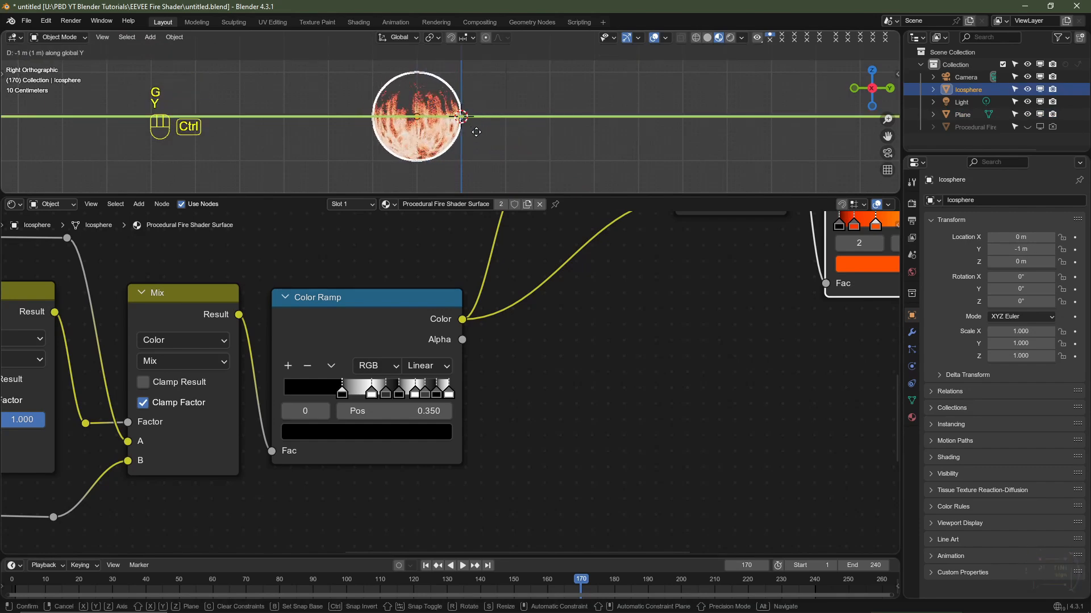
pyautogui.keyDown('ctrl'); pyautogui.click(478, 136); pyautogui.keyUp('ctrl')
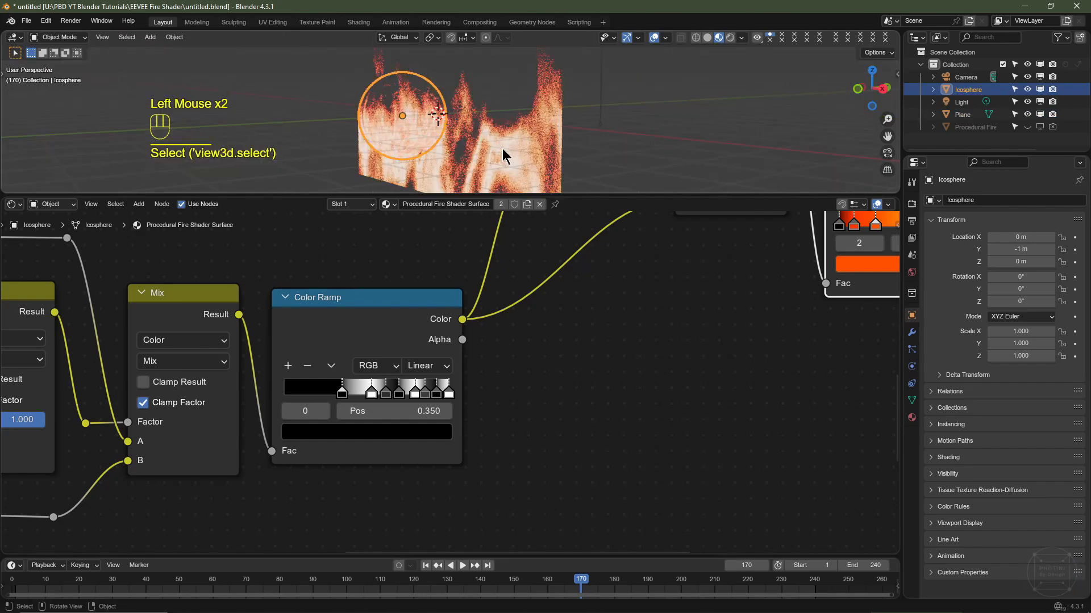
pyautogui.click(502, 148)
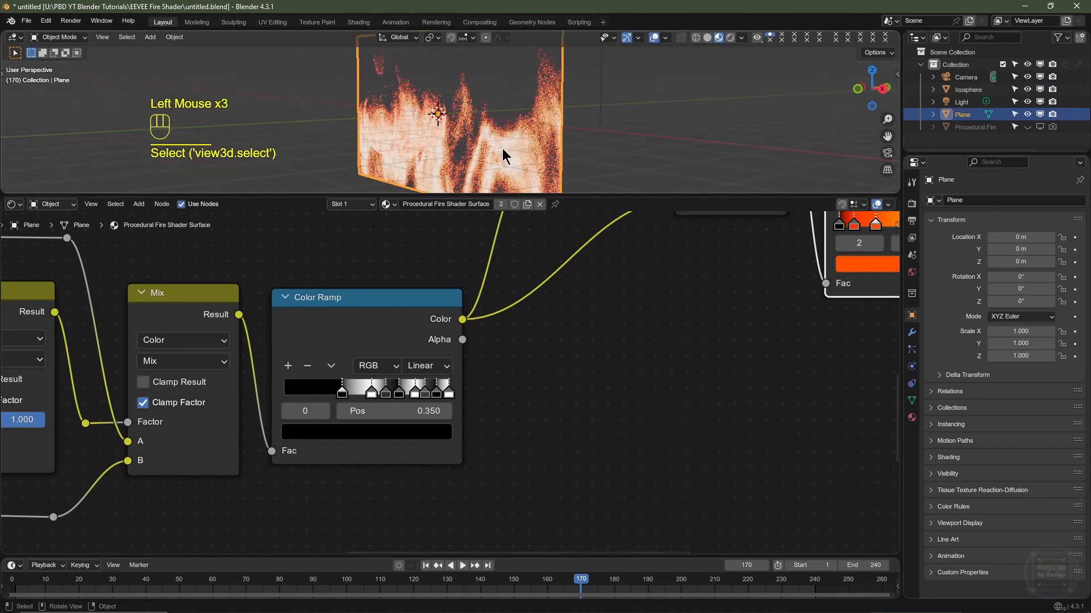
# - Move the fire plane 1 m up along the Z axis in front view
pyautogui.moveTo(502, 148); pyautogui.dragTo(504, 145, button='middle')
pyautogui.press('KP_1')
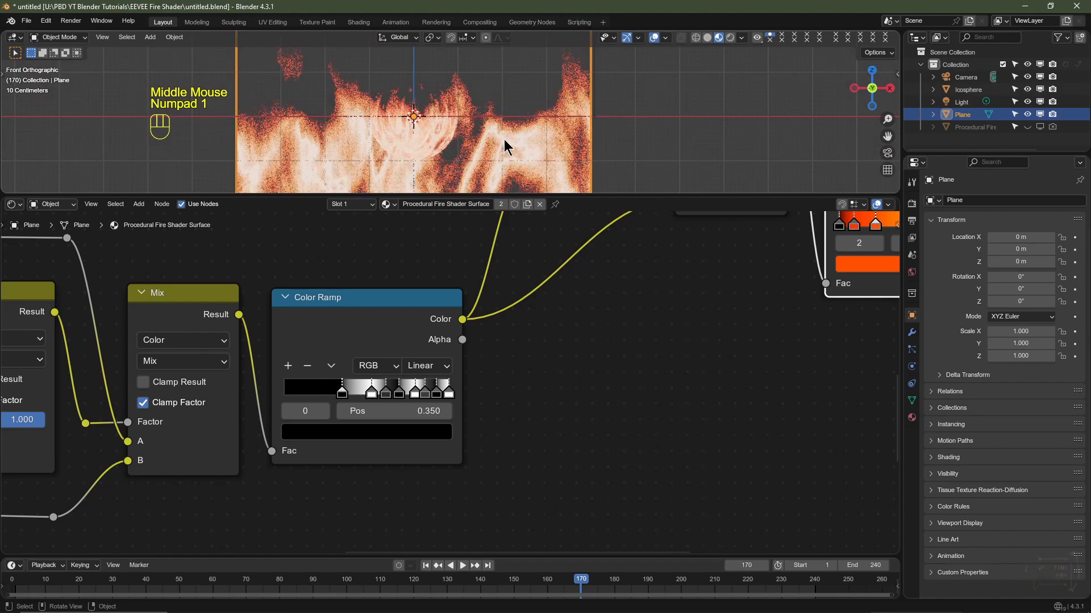
pyautogui.scroll(-2, 502, 149)
pyautogui.keyDown('ctrl'); pyautogui.rightClick(487, 151); pyautogui.keyUp('ctrl')
pyautogui.press('g')
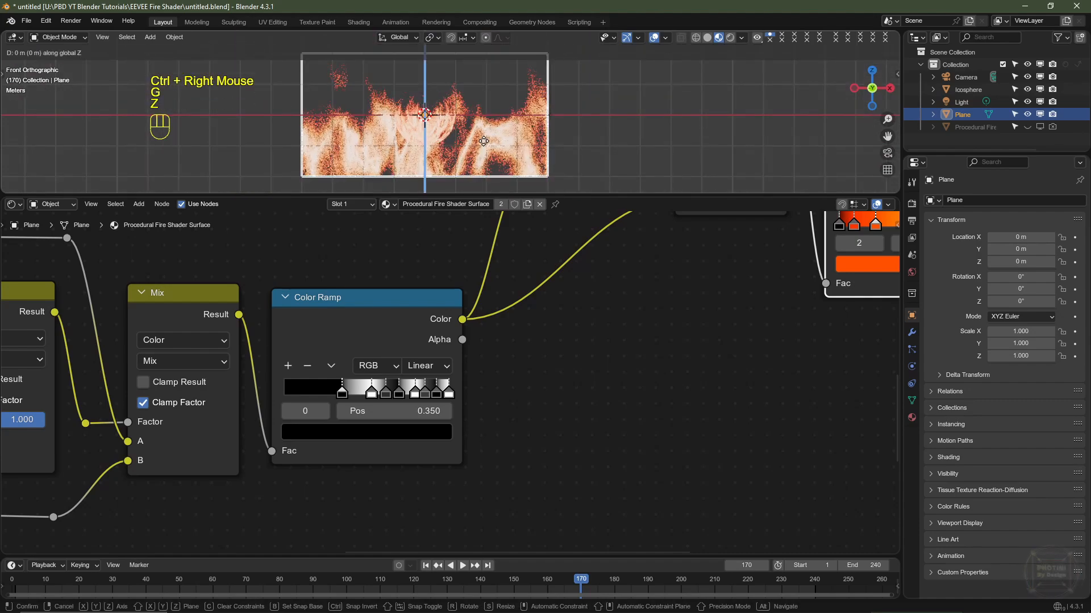
pyautogui.press('z')
pyautogui.keyDown('ctrl'); pyautogui.click(474, 131); pyautogui.keyUp('ctrl')
pyautogui.scroll(2, 475, 136)
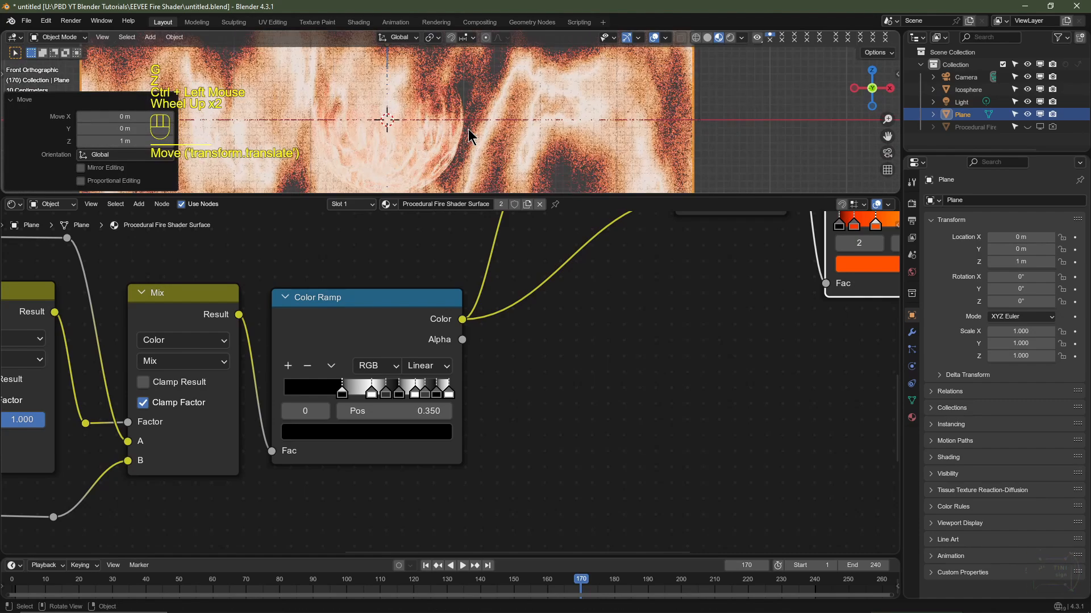
pyautogui.moveTo(450, 146); pyautogui.dragTo(409, 139, button='middle')
pyautogui.scroll(-4, 438, 137)
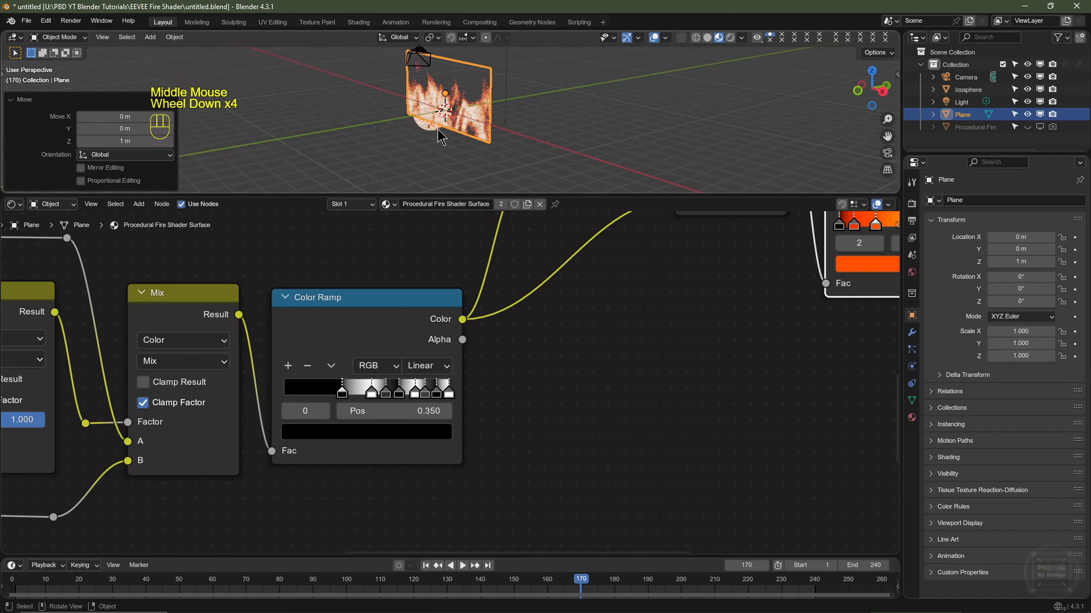
# - Enlarge the 3D viewport and set the world background color to black with a strength of 0
pyautogui.press('KP_1')
pyautogui.scroll(2, 519, 117)
pyautogui.moveTo(678, 196); pyautogui.dragTo(679, 341)
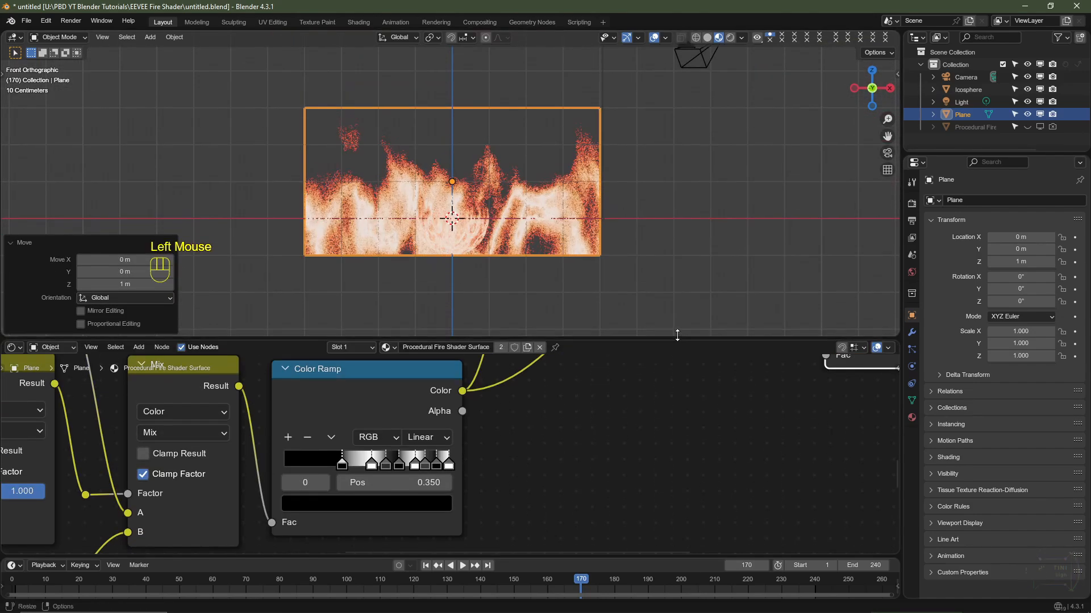
pyautogui.click(912, 273)
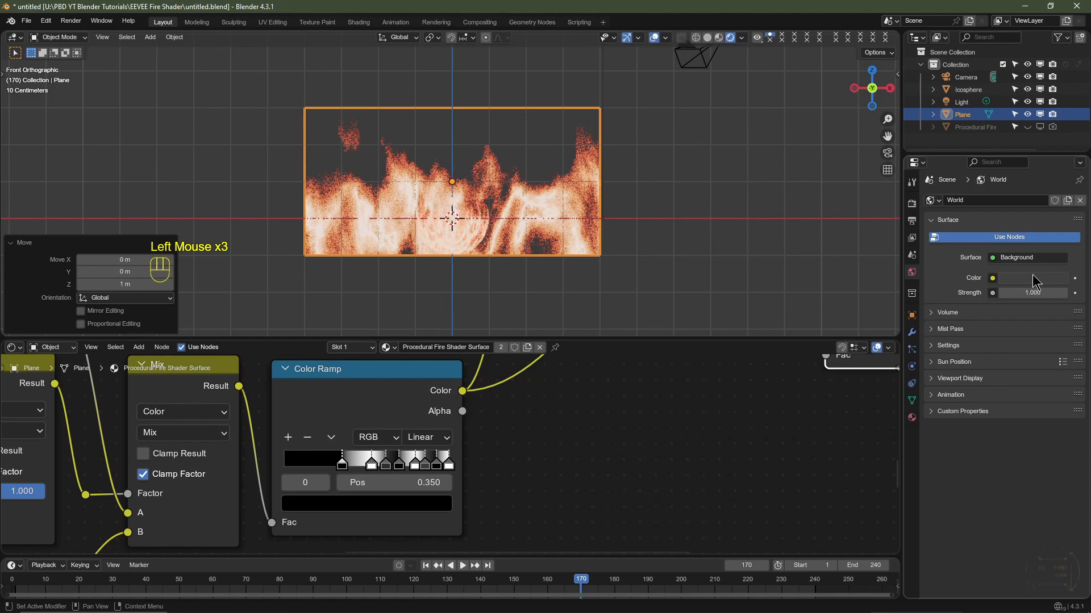
pyautogui.click(1032, 276)
pyautogui.scroll(-5, 1034, 278)
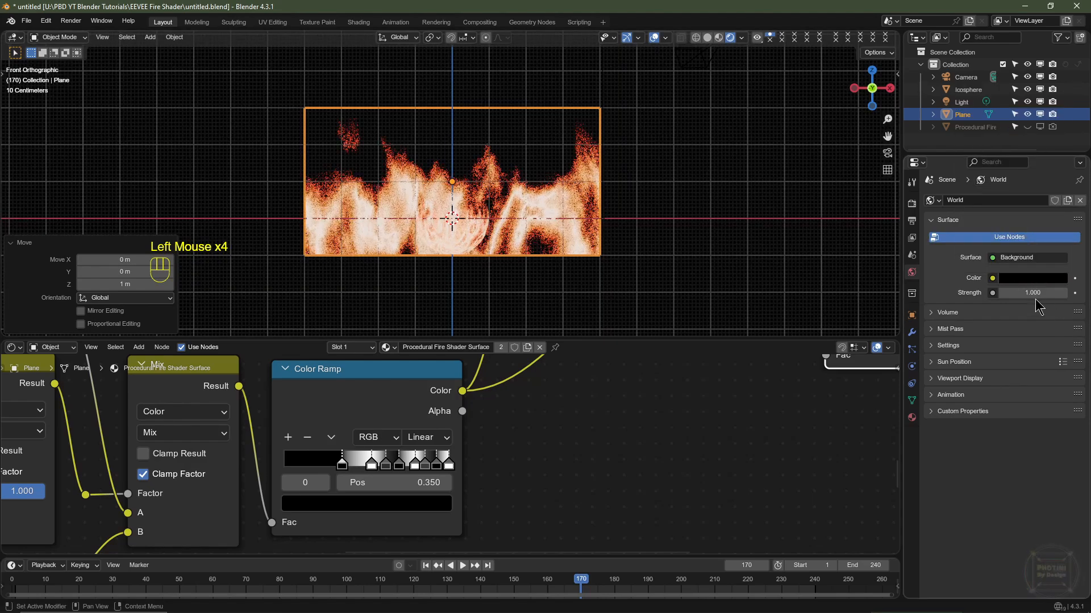
pyautogui.moveTo(1035, 293); pyautogui.dragTo(969, 293)
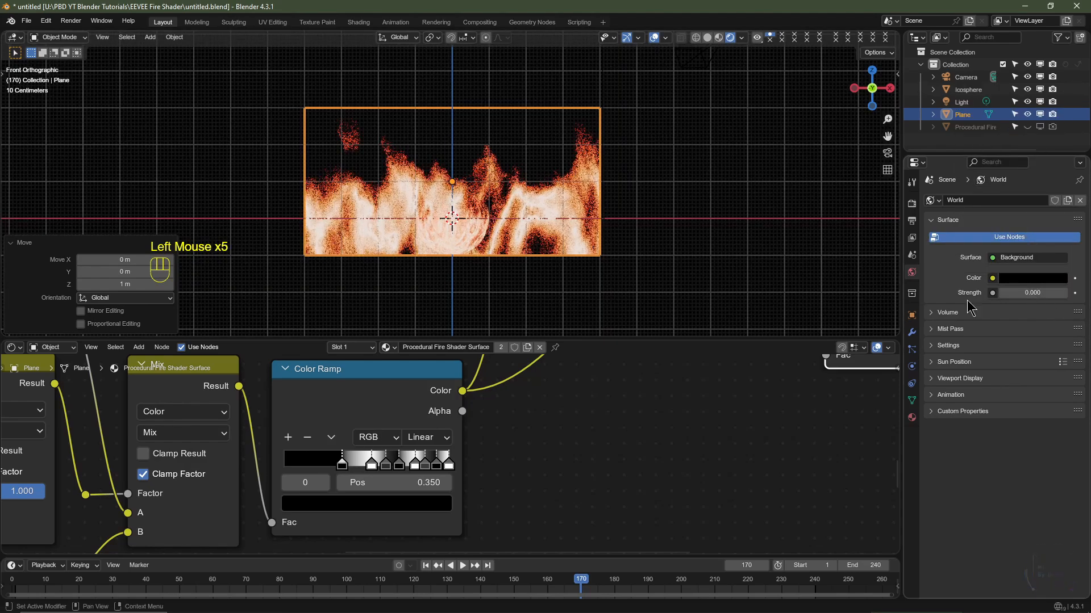
# - Hide the viewport overlays and briefly play the animation to preview the fire against the black background
pyautogui.click(657, 38)
pyautogui.scroll(2, 583, 210)
pyautogui.press('space')
pyautogui.press('space')
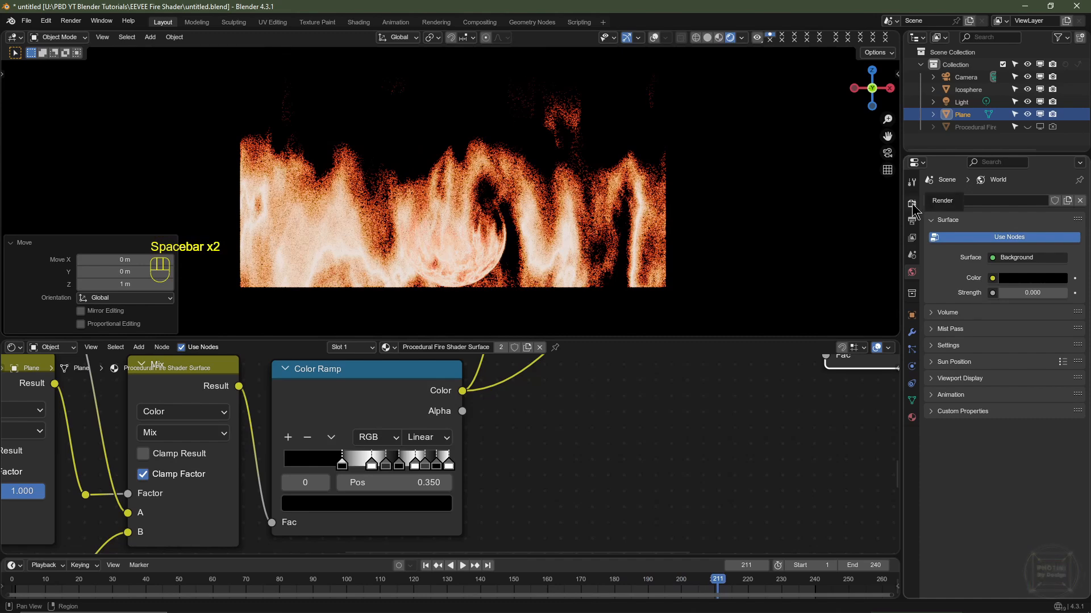
# - Set the scene's color management view transform to Filmic and its look to Medium High Contrast
pyautogui.click(913, 207)
pyautogui.scroll(-3, 977, 384)
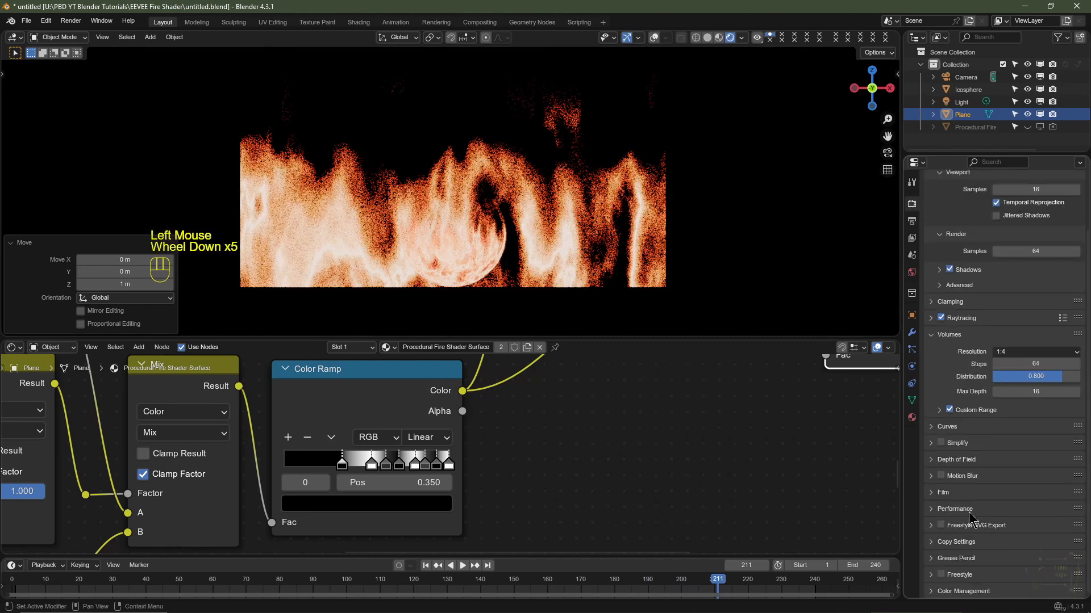
pyautogui.click(954, 592)
pyautogui.scroll(-3, 998, 487)
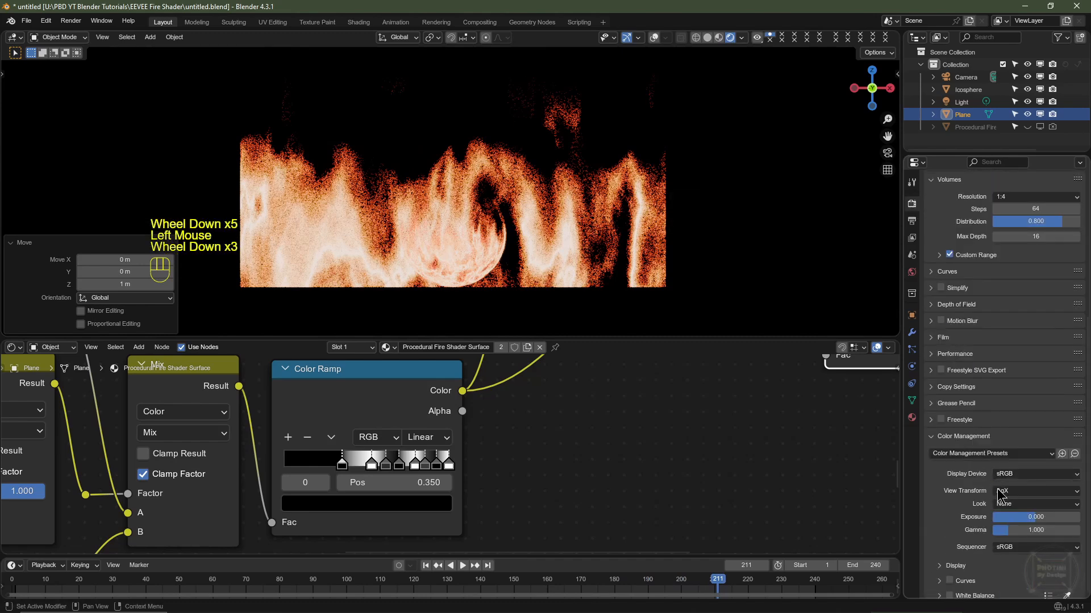
pyautogui.click(1011, 490)
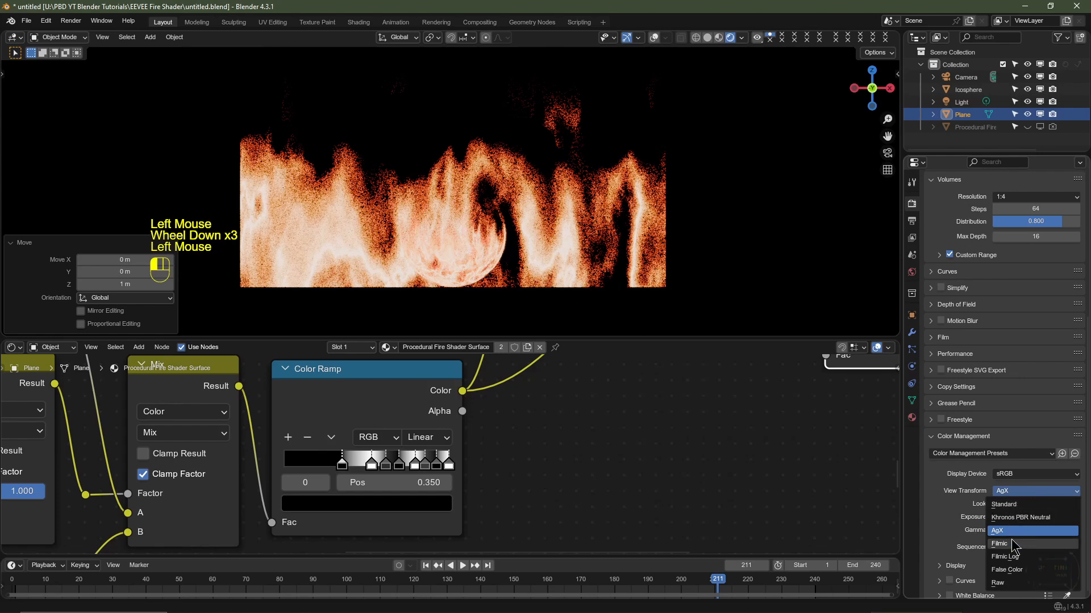
pyautogui.click(1006, 543)
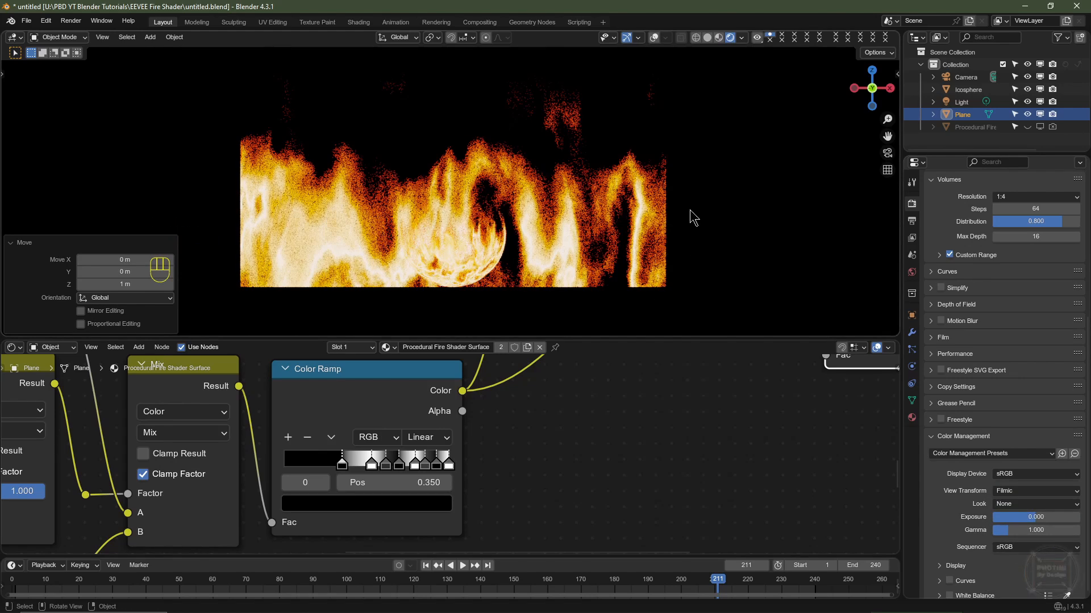
pyautogui.click(1014, 506)
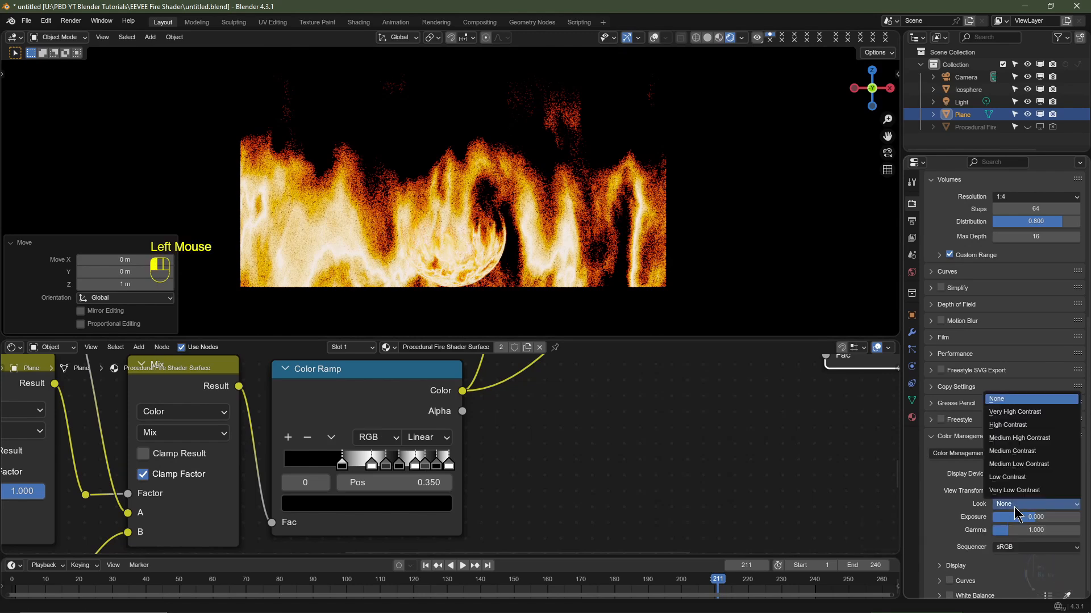
pyautogui.click(1020, 438)
pyautogui.press('KP_1')
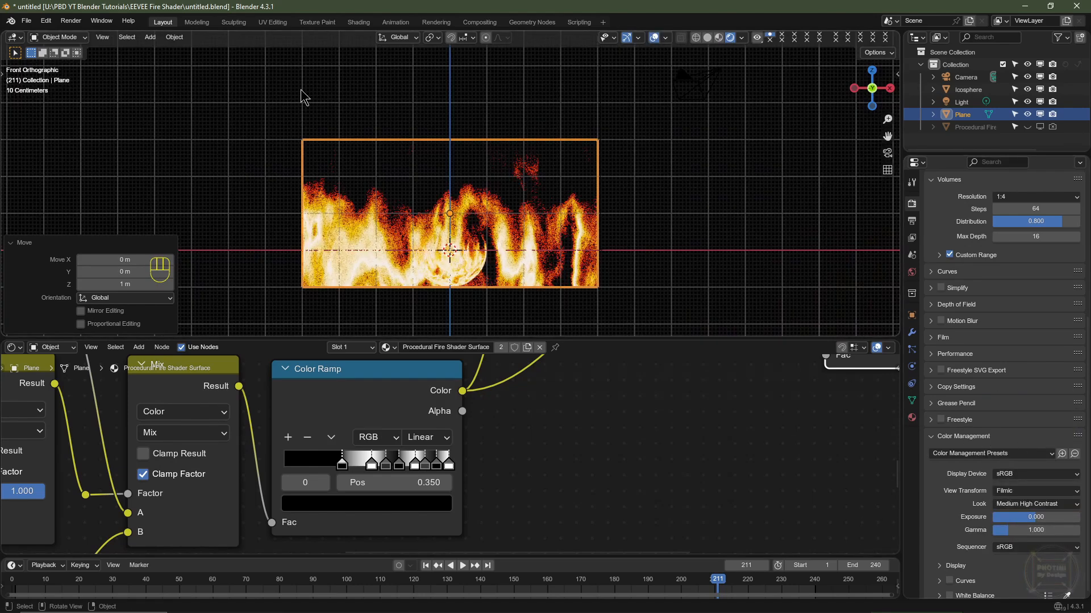
# - Save the project as Like And Subscribe.blend in the EEVEE Fire Shader folder and delete the light from the scene
pyautogui.click(26, 21)
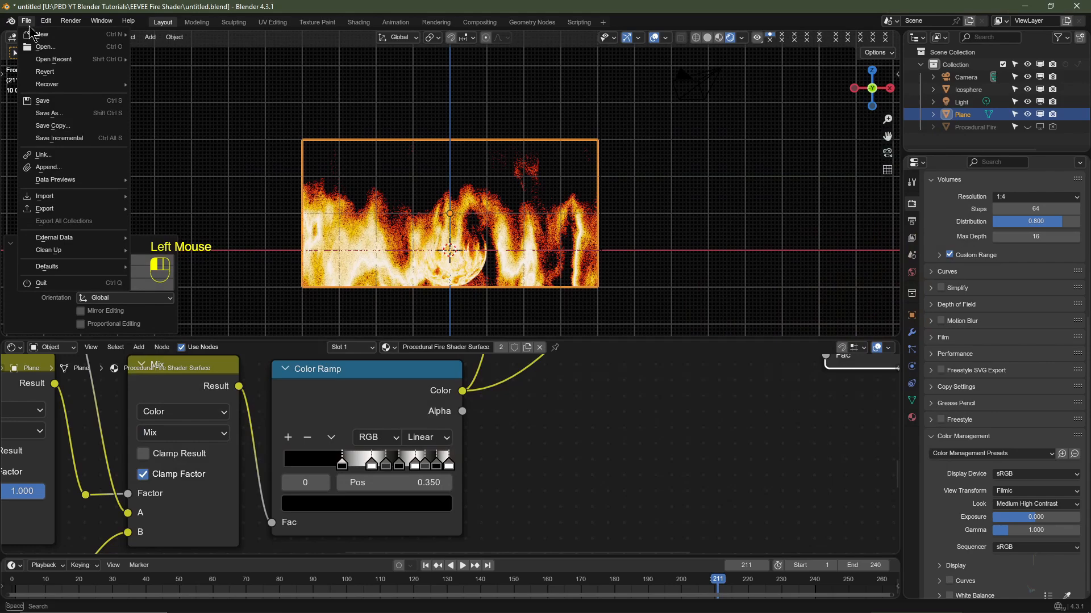
pyautogui.click(50, 113)
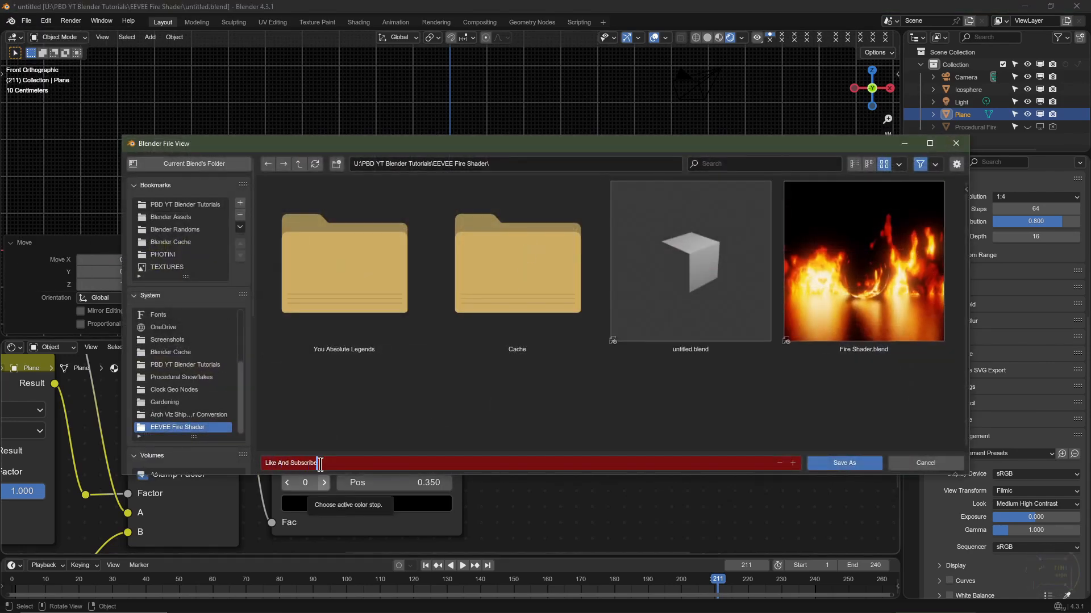
pyautogui.click(854, 462)
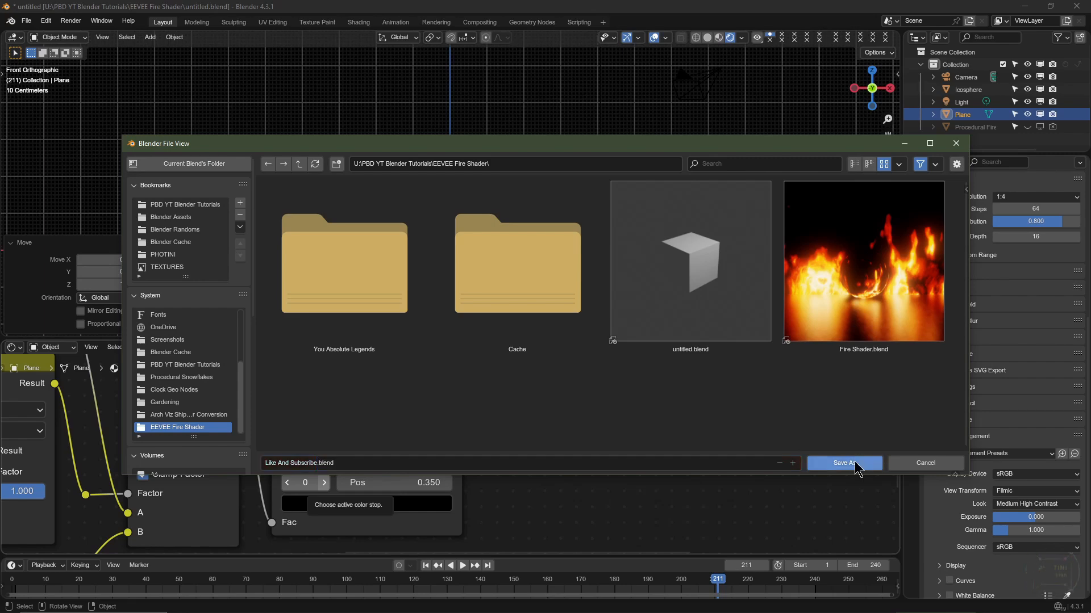
pyautogui.click(962, 102)
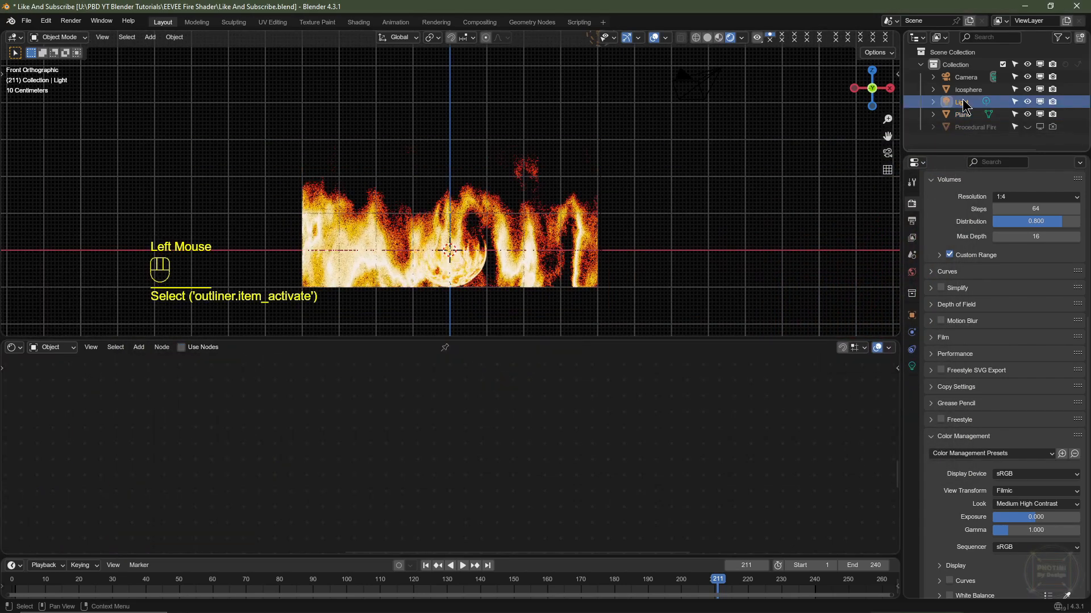
pyautogui.press('Delete')
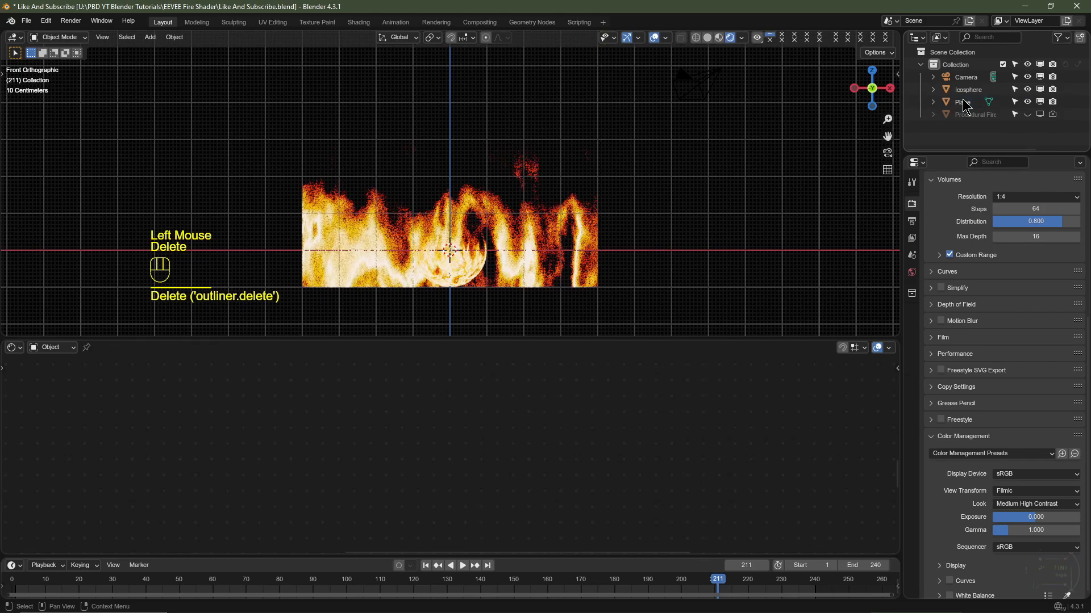
# - Center the front view on the ico sphere and align the camera to that view
pyautogui.keyDown('shift'); pyautogui.moveTo(463, 280); pyautogui.dragTo(585, 243, button='middle'); pyautogui.keyUp('shift')
pyautogui.scroll(2, 585, 243)
pyautogui.click(585, 243)
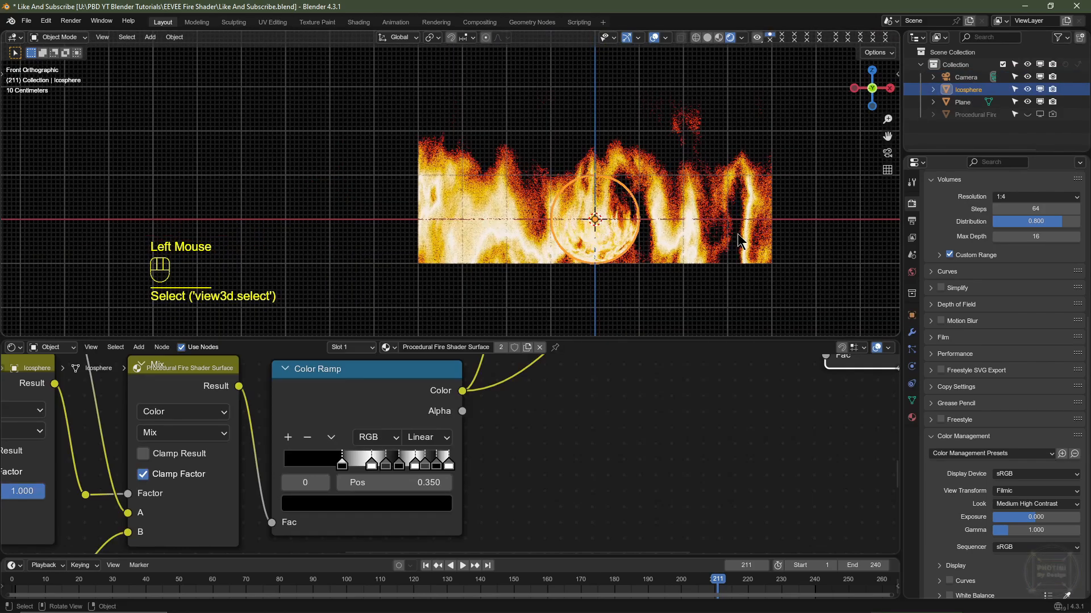
pyautogui.press('KP_1')
pyautogui.press('KP_Decimal')
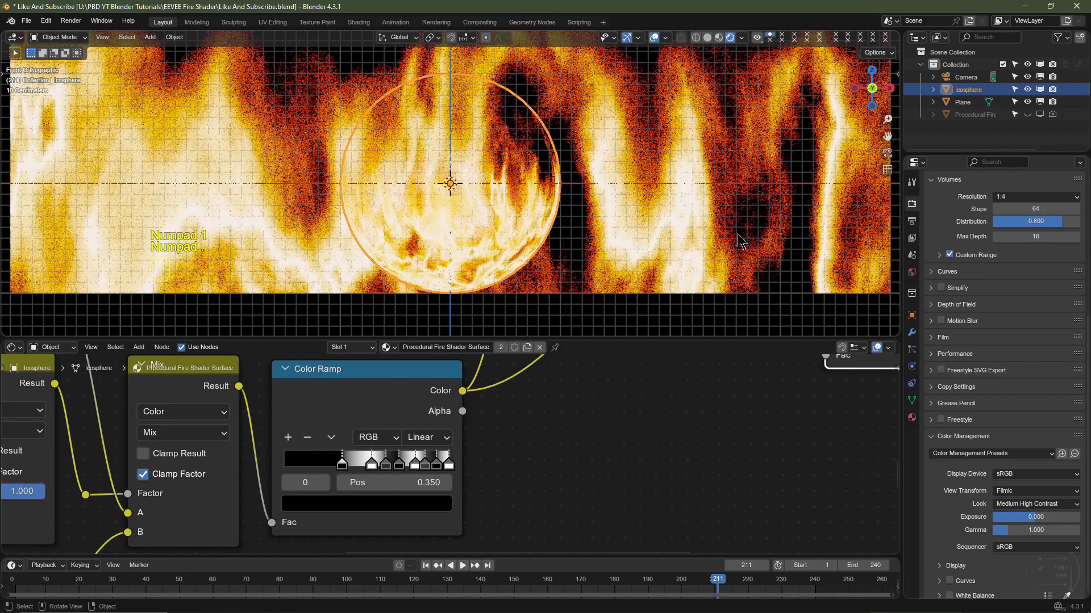
pyautogui.scroll(-3, 619, 168)
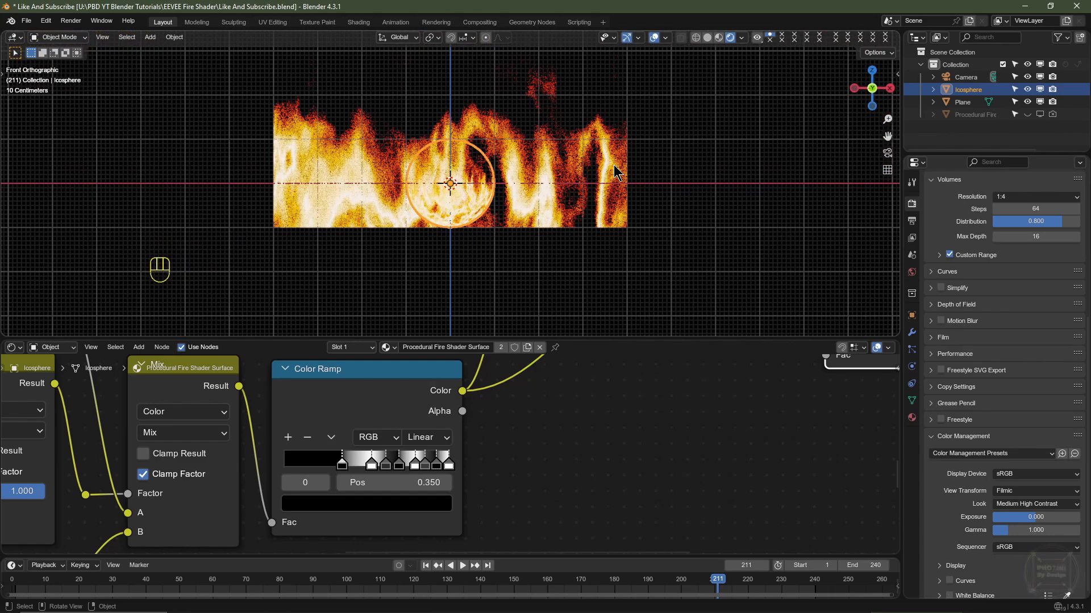
pyautogui.press('ctrl+alt+KP_0')
pyautogui.scroll(-2, 608, 178)
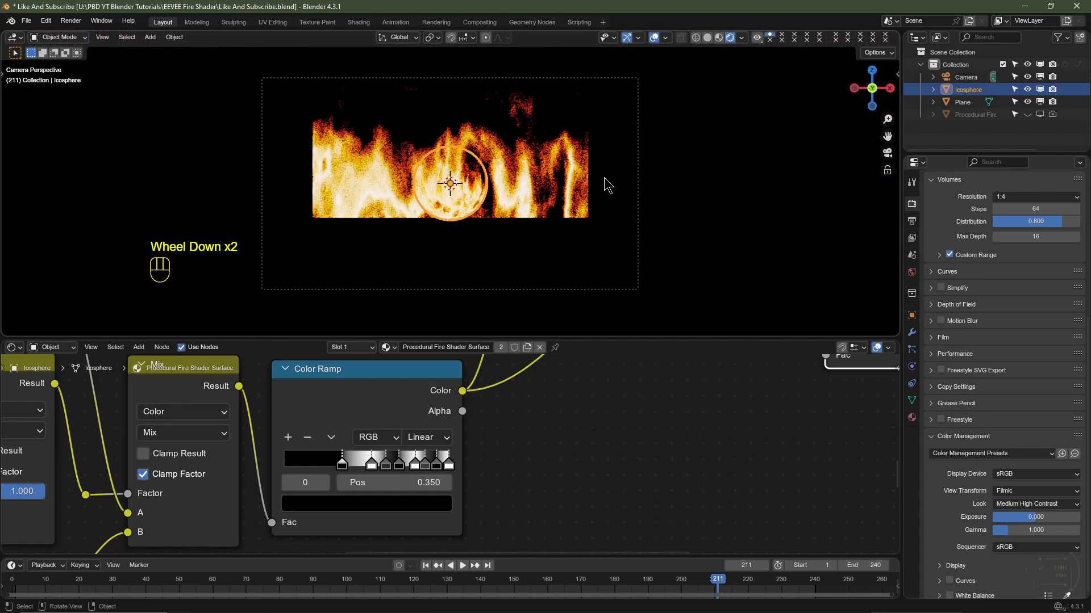
# - Set the camera's Y location to -10 m and its Z location to 1.1 m
pyautogui.click(965, 76)
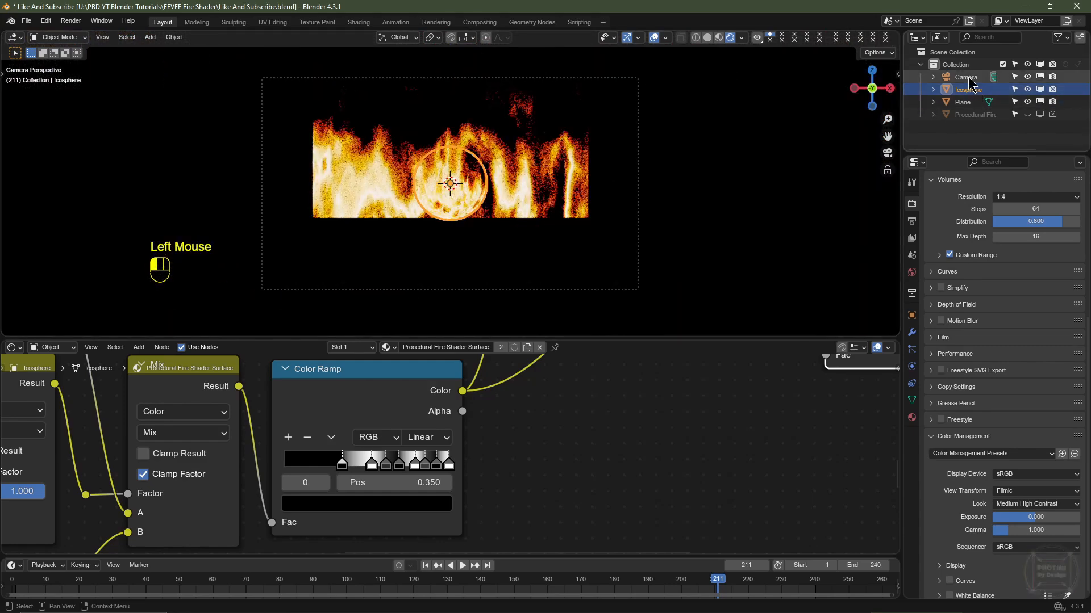
pyautogui.click(912, 315)
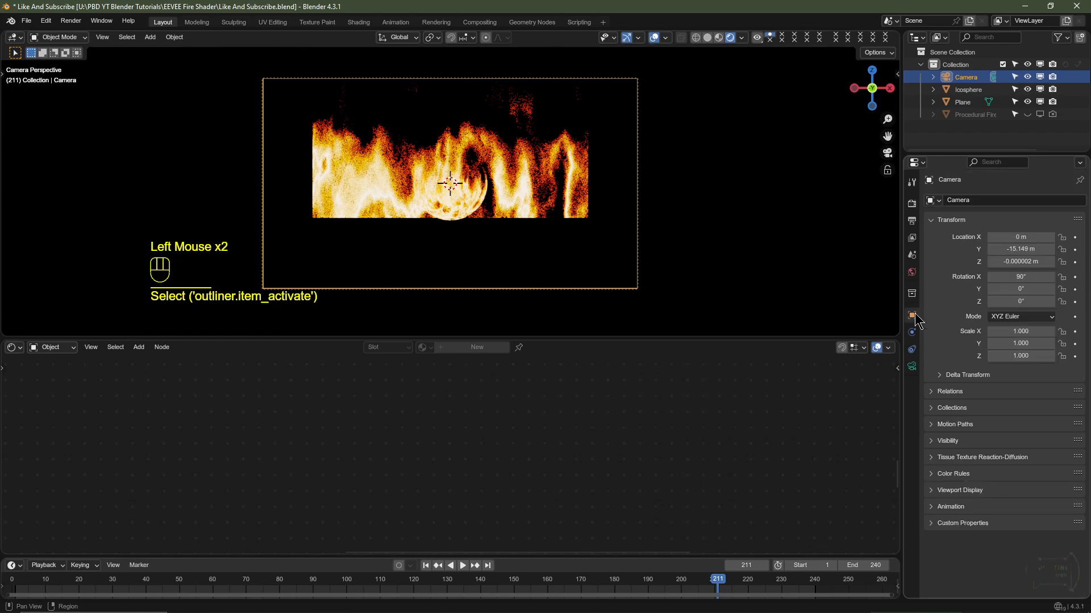
pyautogui.click(1019, 261)
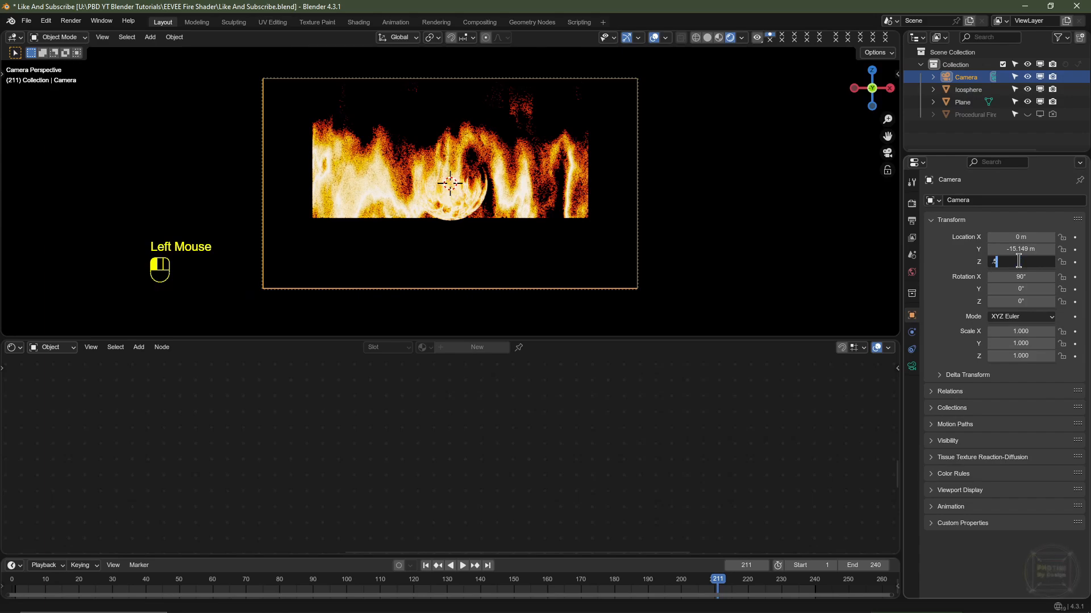
pyautogui.write('.5')
pyautogui.press('Return')
pyautogui.keyDown('ctrl'); pyautogui.click(1000, 261); pyautogui.keyUp('ctrl')
pyautogui.moveTo(1020, 249); pyautogui.dragTo(1048, 261)
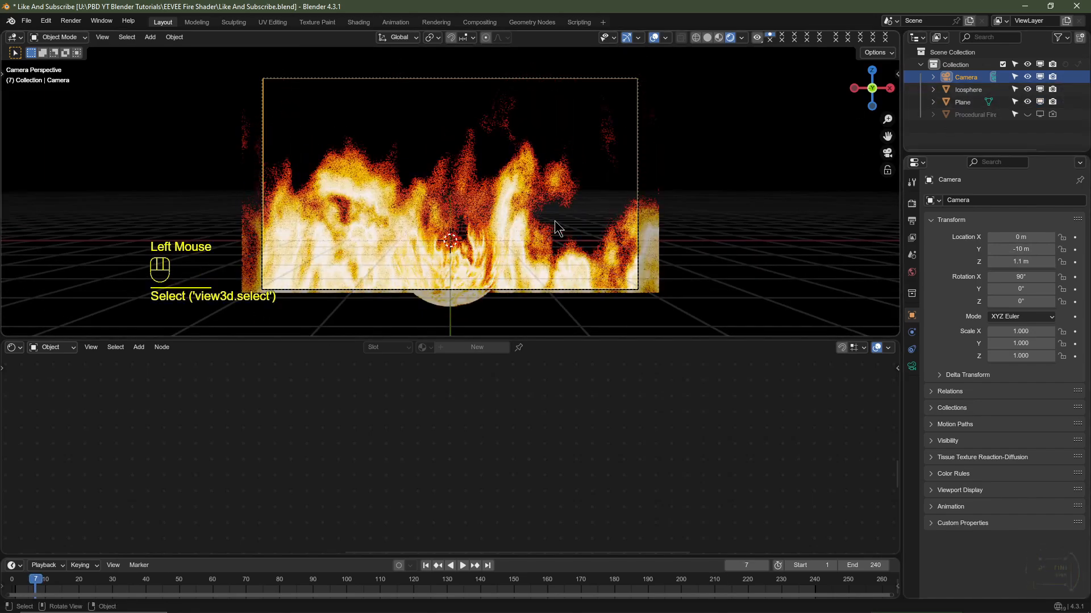
# - Select the ico sphere and shift the first stop of its black-and-white Color Ramp slightly toward the white end
pyautogui.click(432, 240)
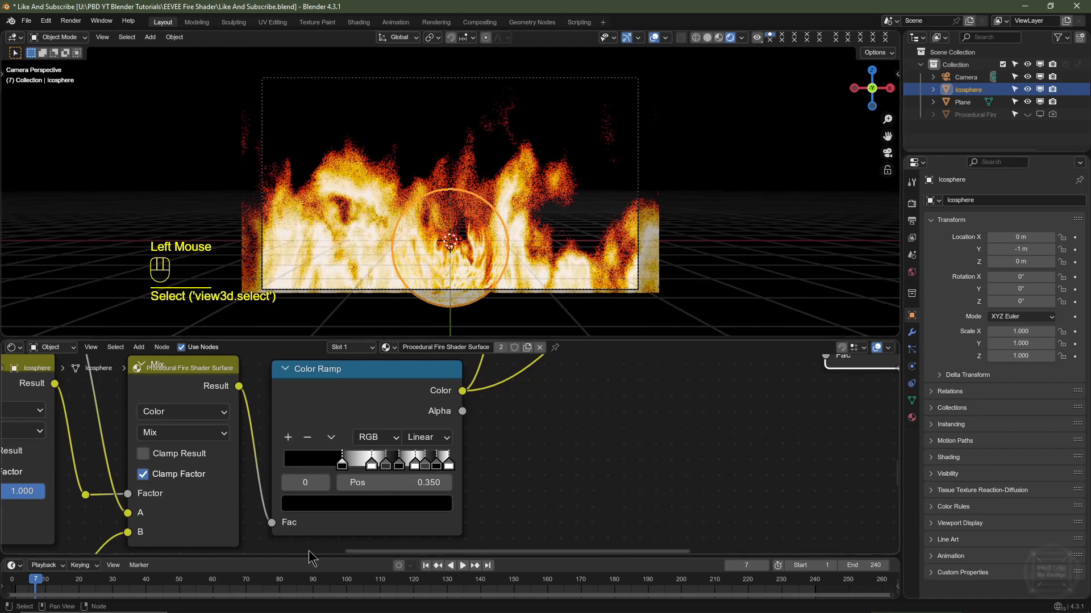
pyautogui.moveTo(341, 467); pyautogui.dragTo(350, 468)
pyautogui.scroll(-3, 397, 255)
pyautogui.scroll(2, 397, 256)
pyautogui.scroll(-8, 387, 482)
pyautogui.moveTo(398, 455)
pyautogui.mouseDown(button='middle')
pyautogui.moveTo(409, 512)
pyautogui.moveTo(399, 446)
pyautogui.mouseUp(button='middle')
pyautogui.scroll(2, 448, 483)
# - Set the EEVEE volumes resolution to 1:1 in the render settings
pyautogui.click(913, 205)
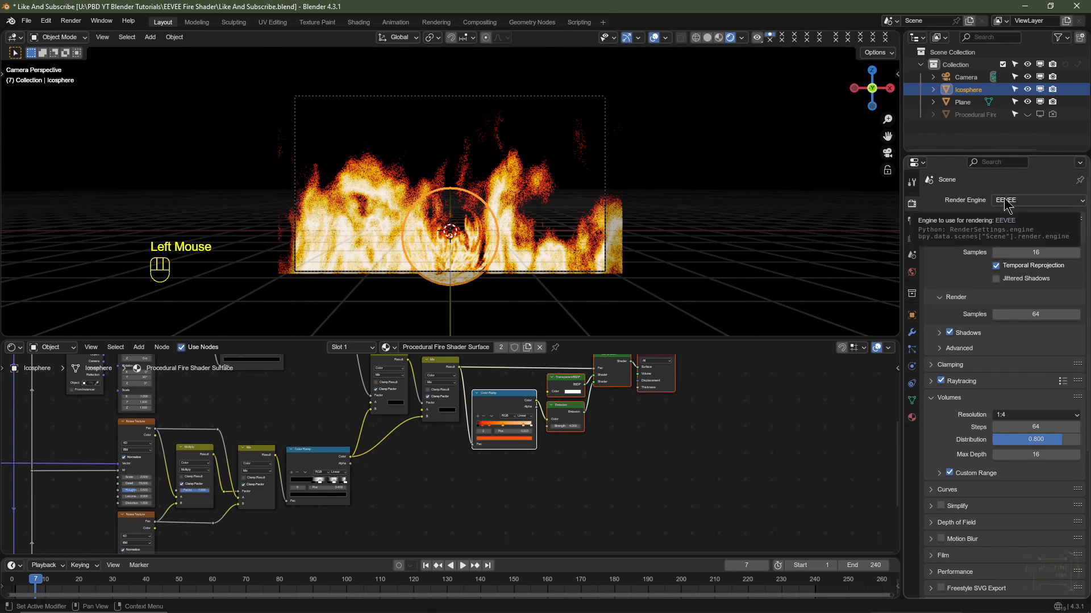
pyautogui.click(1003, 416)
pyautogui.click(998, 419)
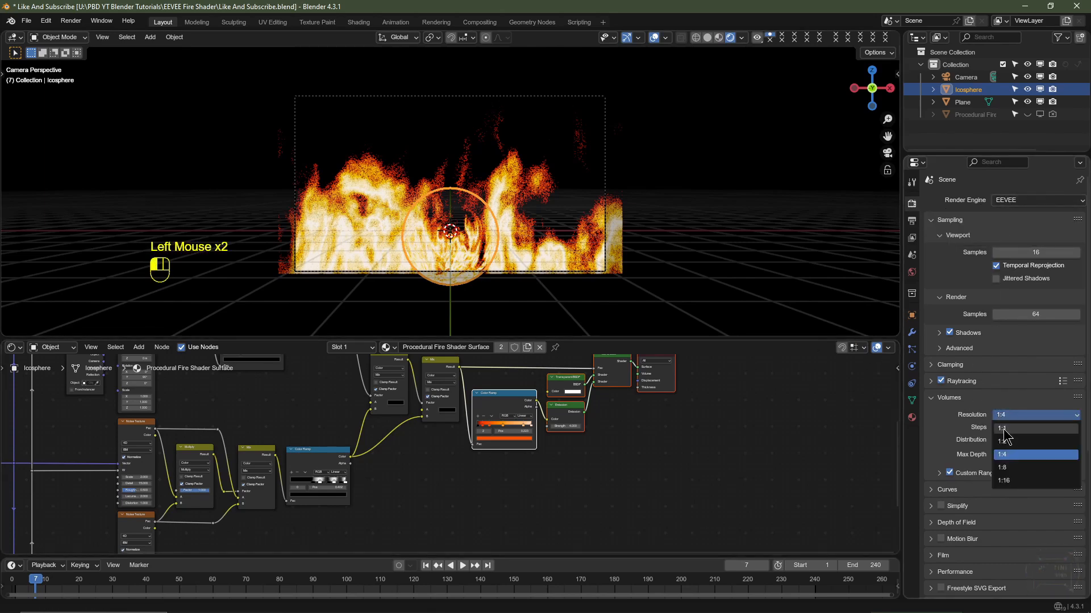
pyautogui.click(1006, 416)
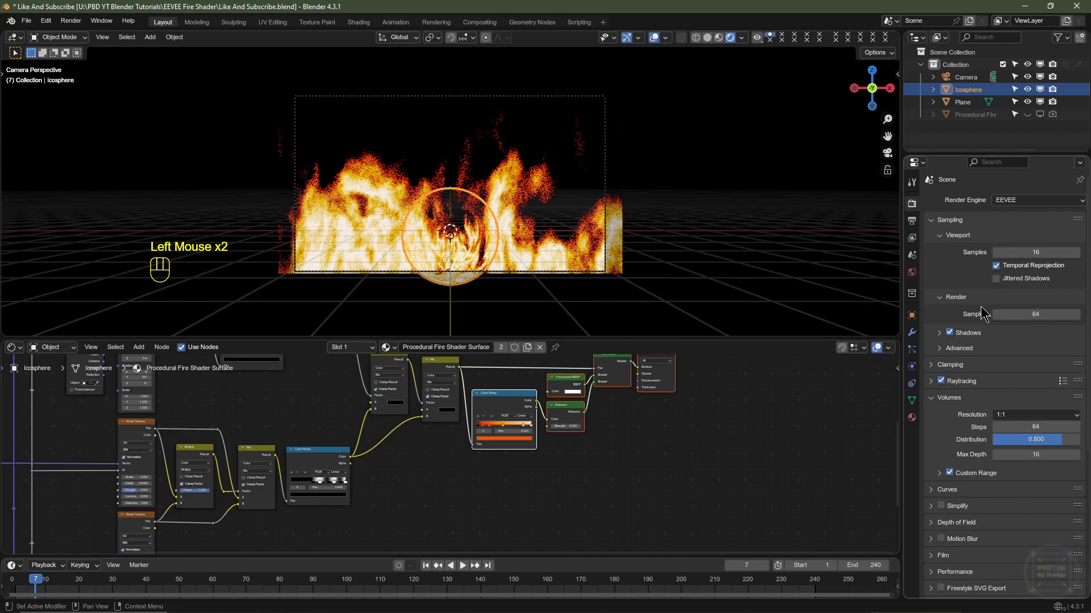
# - Show the volumetric Procedural Fire object to inspect it from an angle, hide it again, and return to the camera view
pyautogui.click(1027, 114)
pyautogui.moveTo(657, 227); pyautogui.dragTo(960, 124, button='middle')
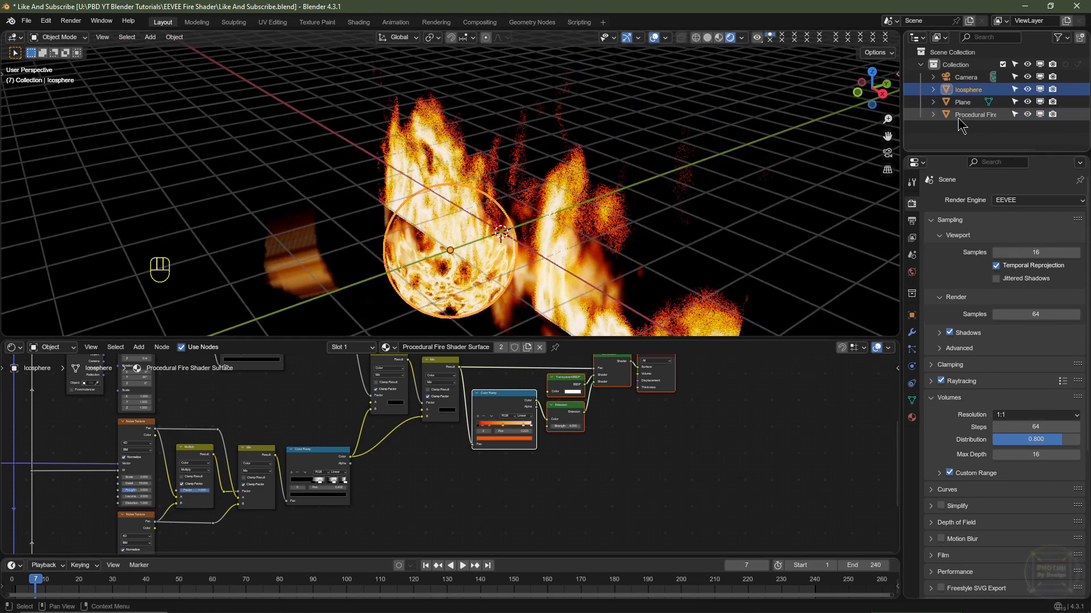
pyautogui.click(1027, 114)
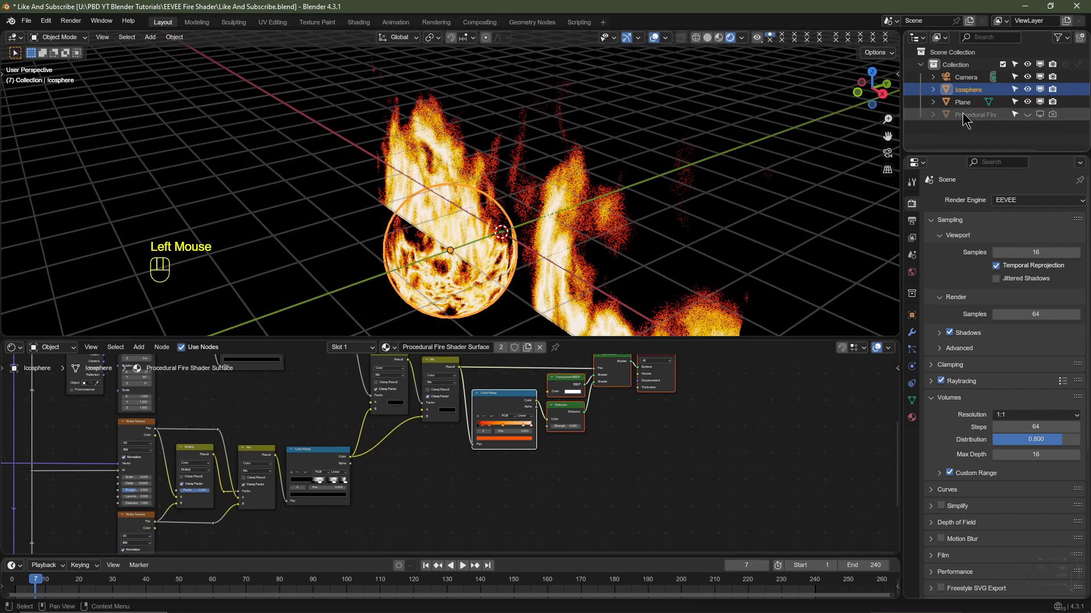
pyautogui.press('KP_0')
pyautogui.scroll(2, 616, 246)
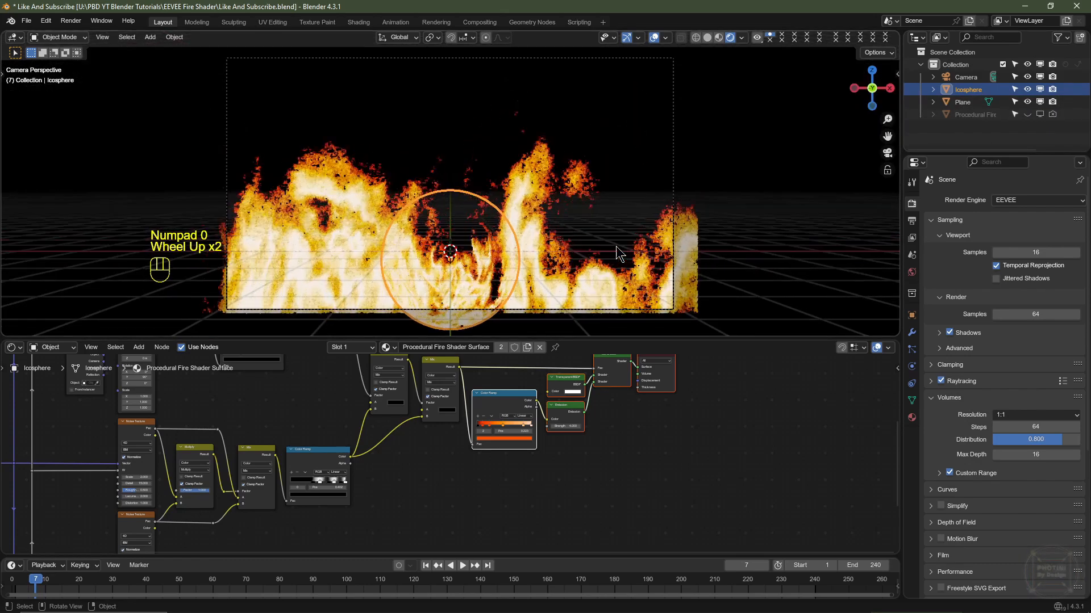
# - Set the EEVEE volumes resolution to 1:4 in the render settings
pyautogui.click(1023, 414)
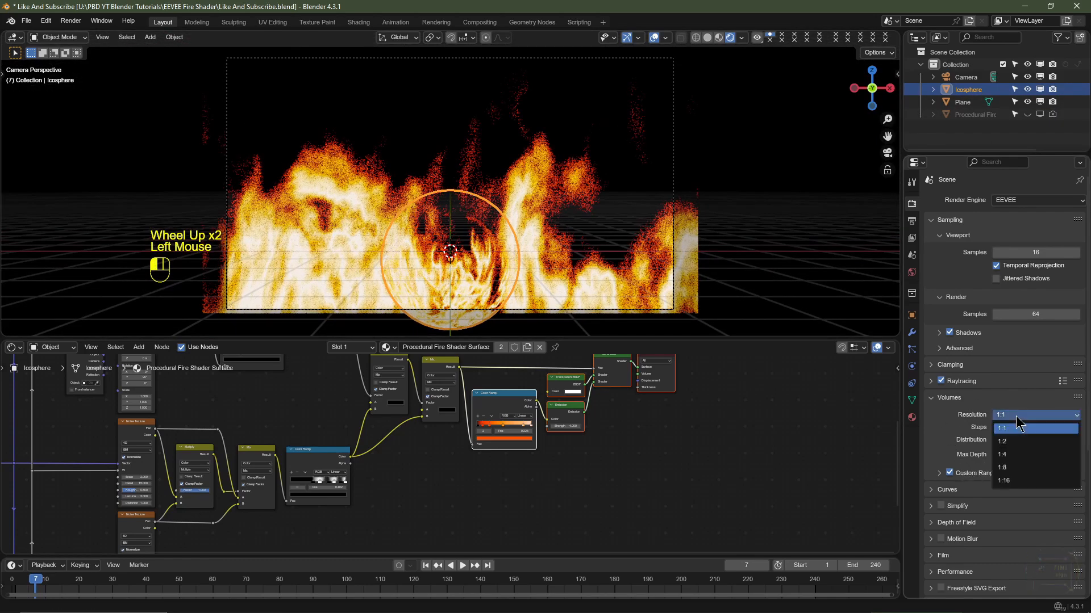
pyautogui.click(1010, 455)
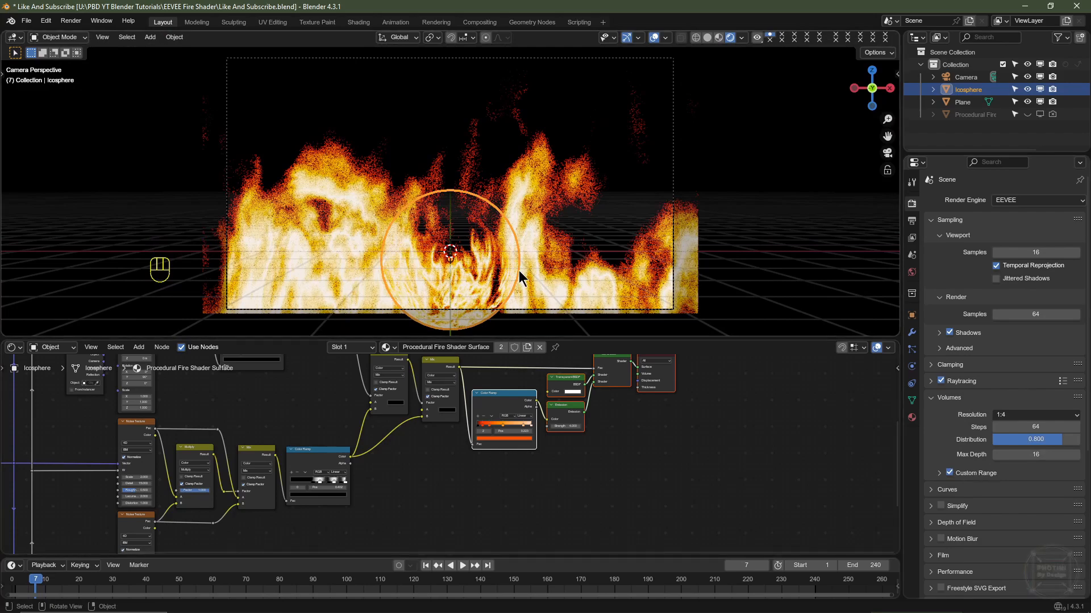
# - Add a new mesh plane at the origin and scale it by 4 to serve as the floor
pyautogui.moveTo(577, 268); pyautogui.dragTo(612, 275, button='middle')
pyautogui.scroll(-2, 547, 264)
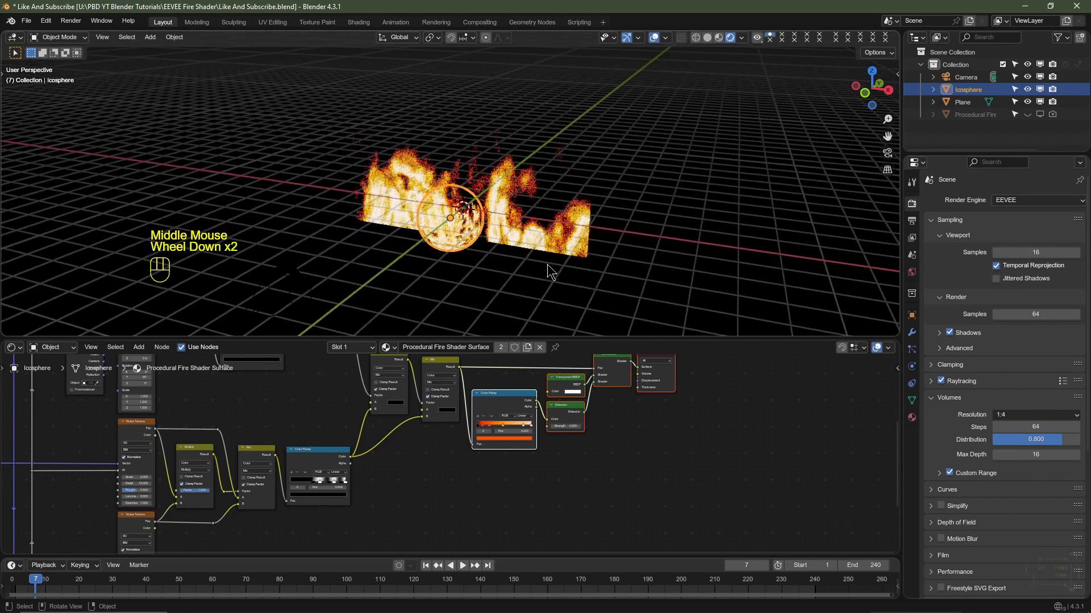
pyautogui.hotkey('shift', 'a')
pyautogui.moveTo(499, 266)
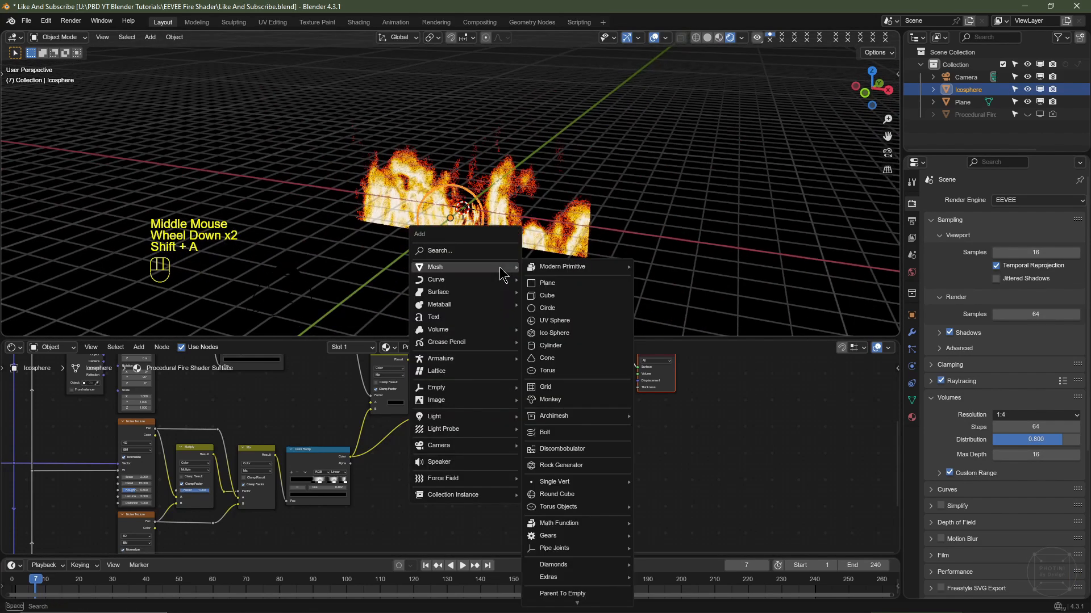
pyautogui.click(551, 284)
pyautogui.press('s')
pyautogui.press('4')
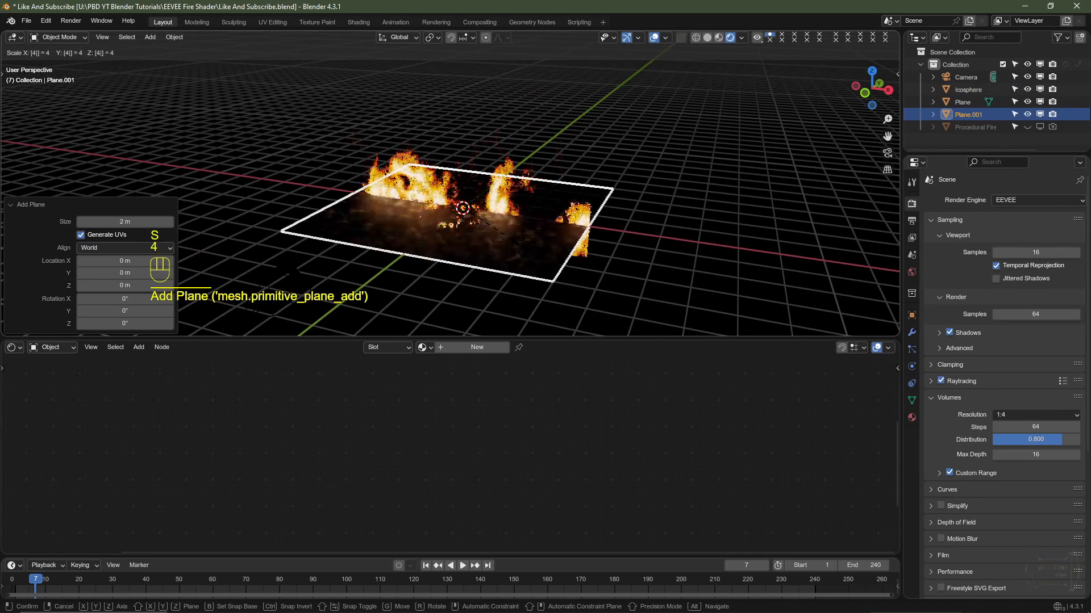
pyautogui.press('Return')
# - Move the new floor plane down 1 m along Z so it meets the base of the fire
pyautogui.press('KP_1')
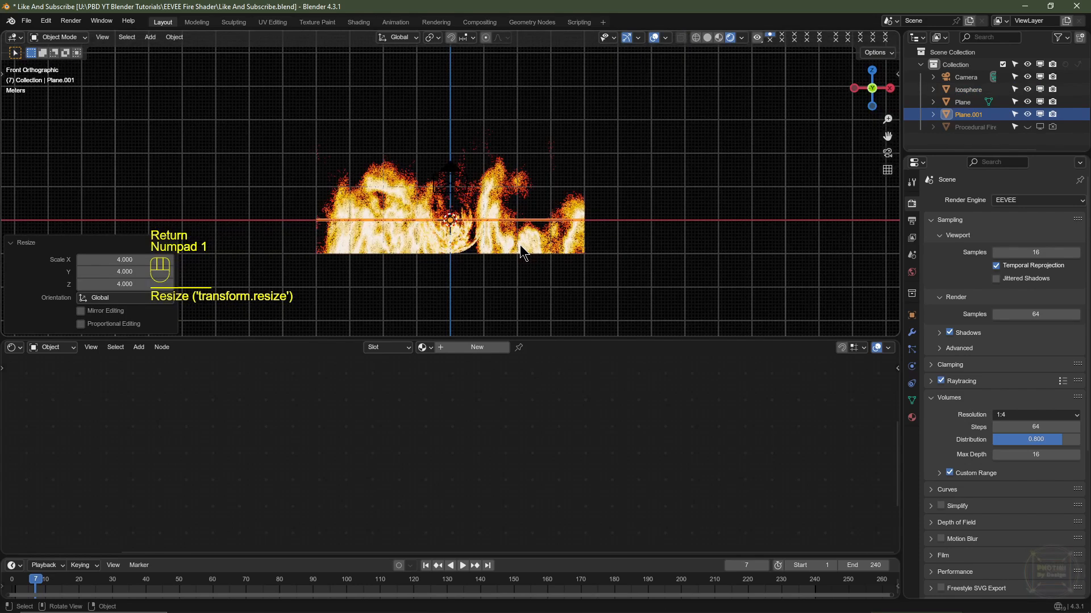
pyautogui.press('g')
pyautogui.press('z')
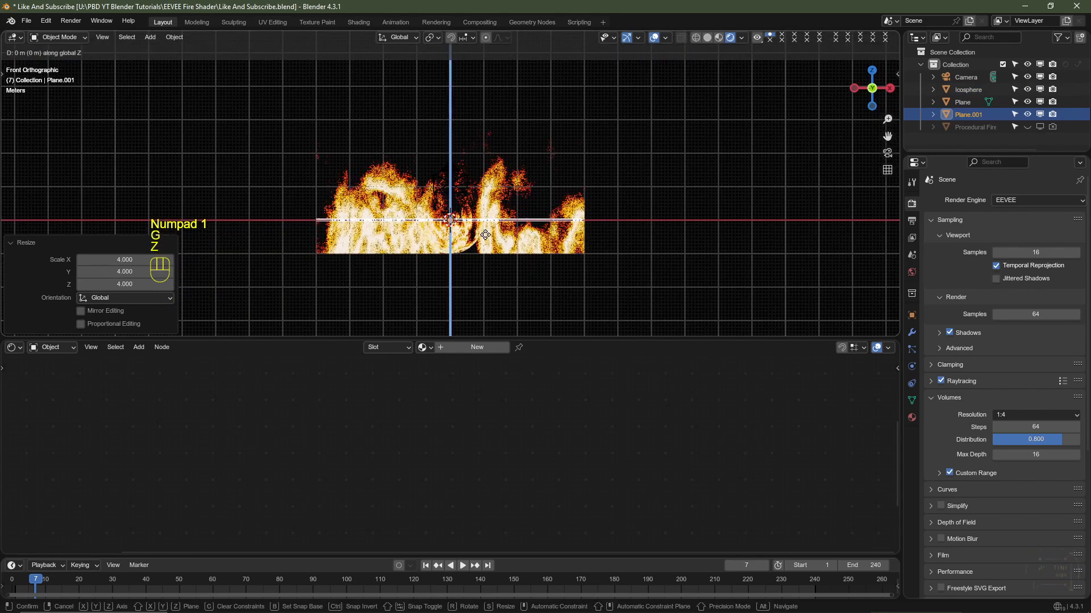
pyautogui.keyDown('ctrl'); pyautogui.click(485, 263); pyautogui.keyUp('ctrl')
pyautogui.scroll(3, 488, 278)
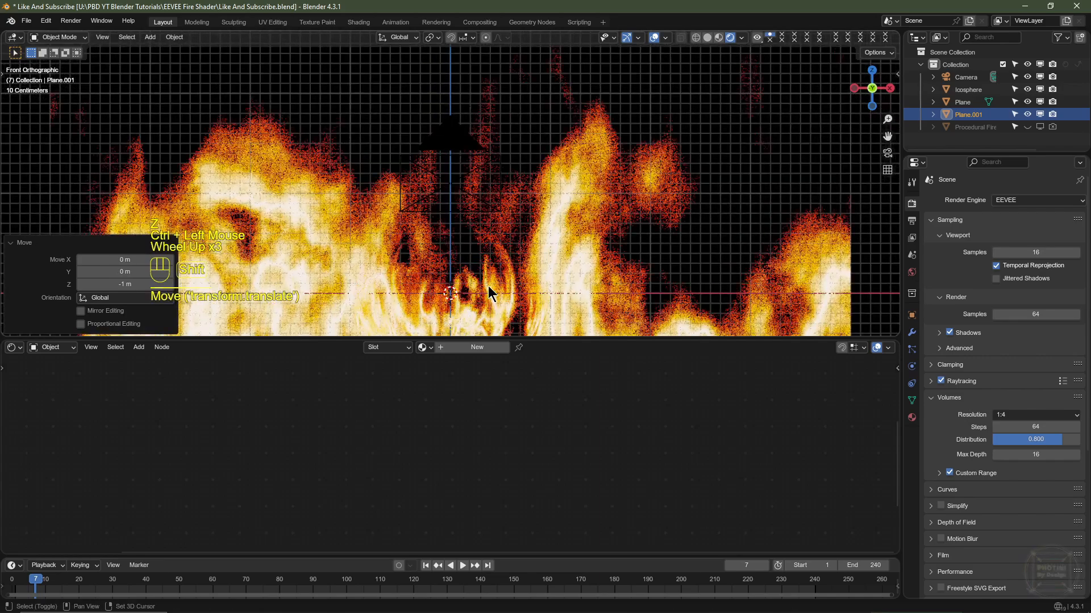
pyautogui.keyDown('shift'); pyautogui.moveTo(488, 285); pyautogui.dragTo(517, 230, button='middle'); pyautogui.keyUp('shift')
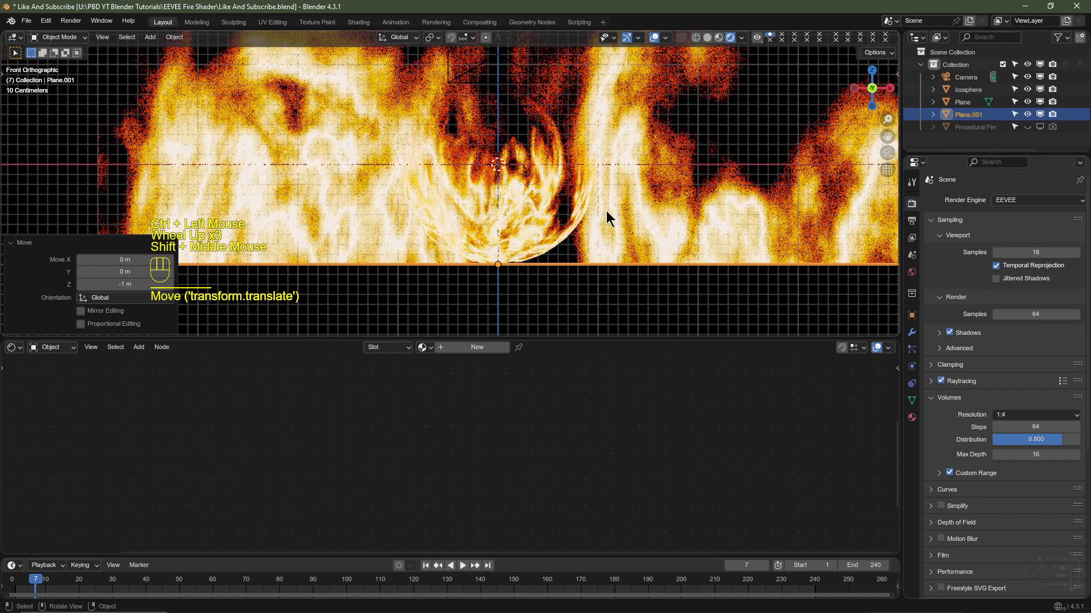
pyautogui.scroll(-2, 645, 253)
pyautogui.moveTo(581, 201); pyautogui.dragTo(607, 262, button='middle')
pyautogui.scroll(1, 606, 262)
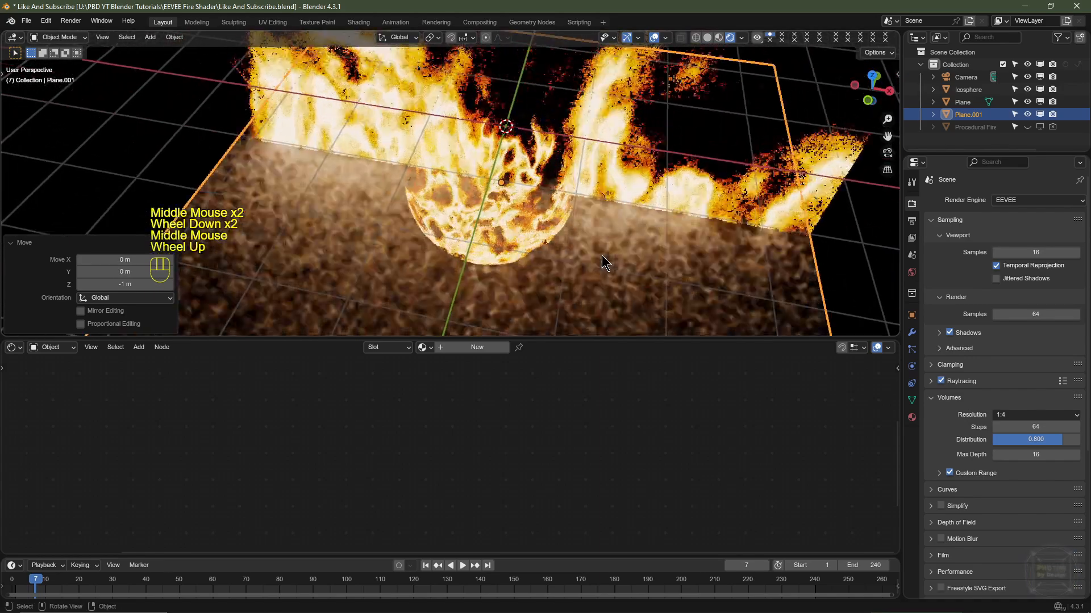
# - Give the floor plane a new material with roughness 0.333 and metallic 0.5
pyautogui.click(676, 274)
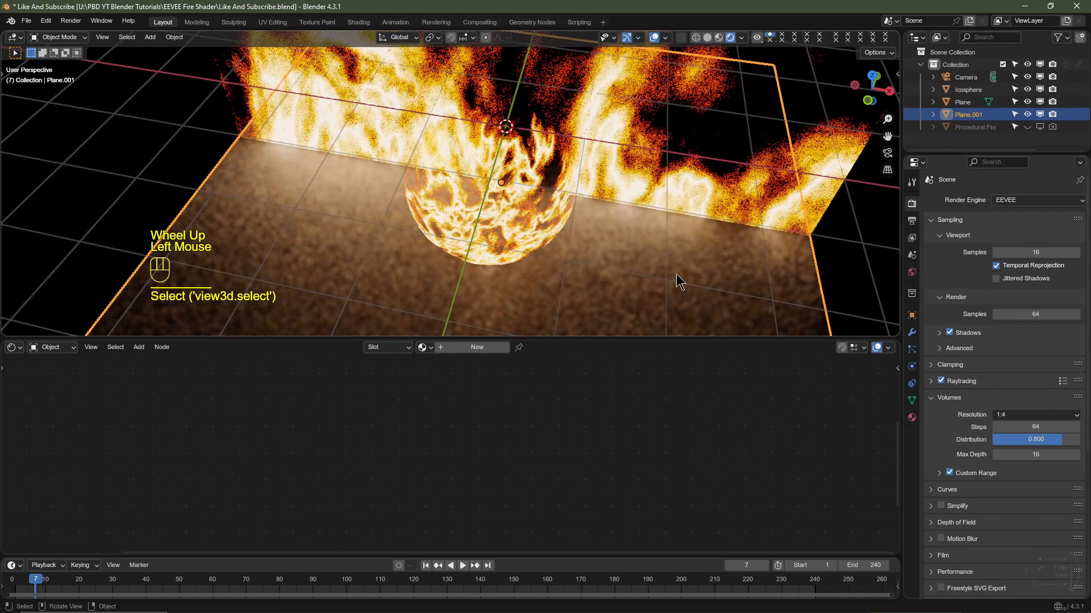
pyautogui.click(466, 348)
pyautogui.scroll(3, 501, 415)
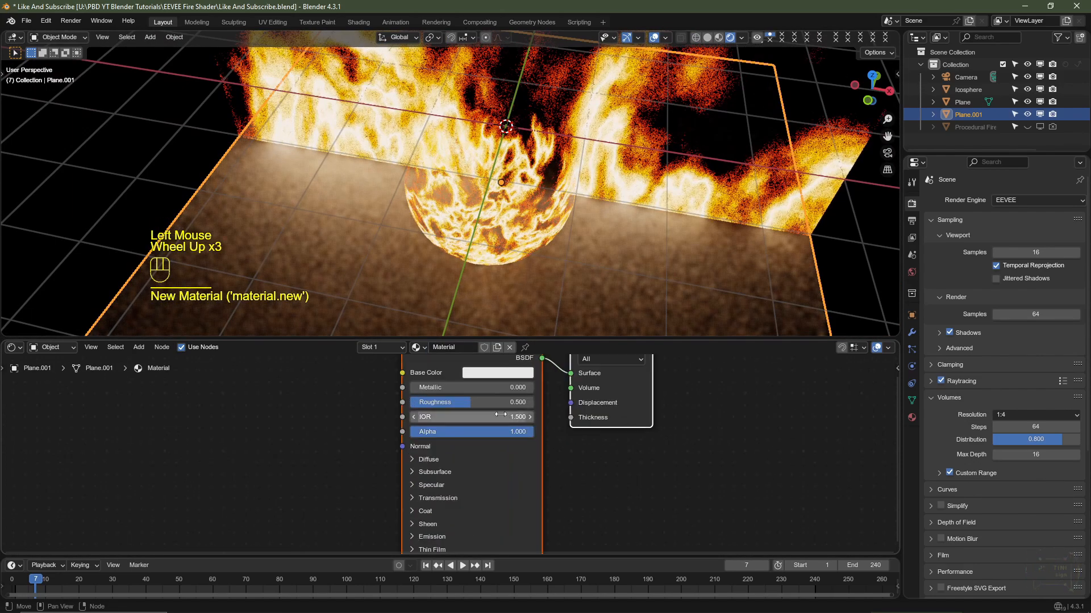
pyautogui.moveTo(500, 401); pyautogui.dragTo(498, 416, button='middle')
pyautogui.click(499, 417)
pyautogui.write('.3')
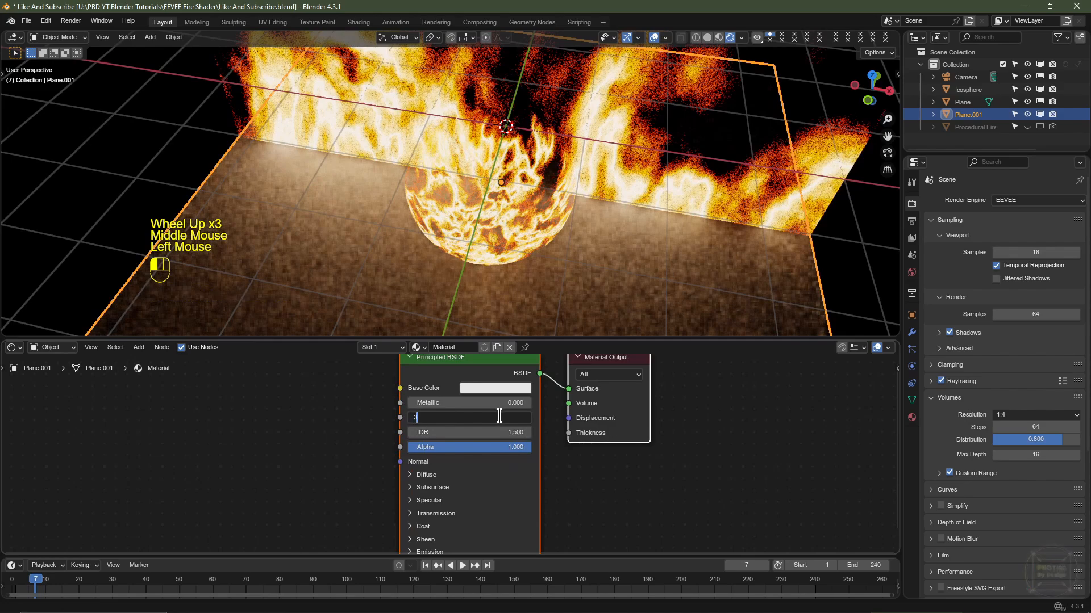
pyautogui.write('33')
pyautogui.click(429, 404)
pyautogui.click(426, 402)
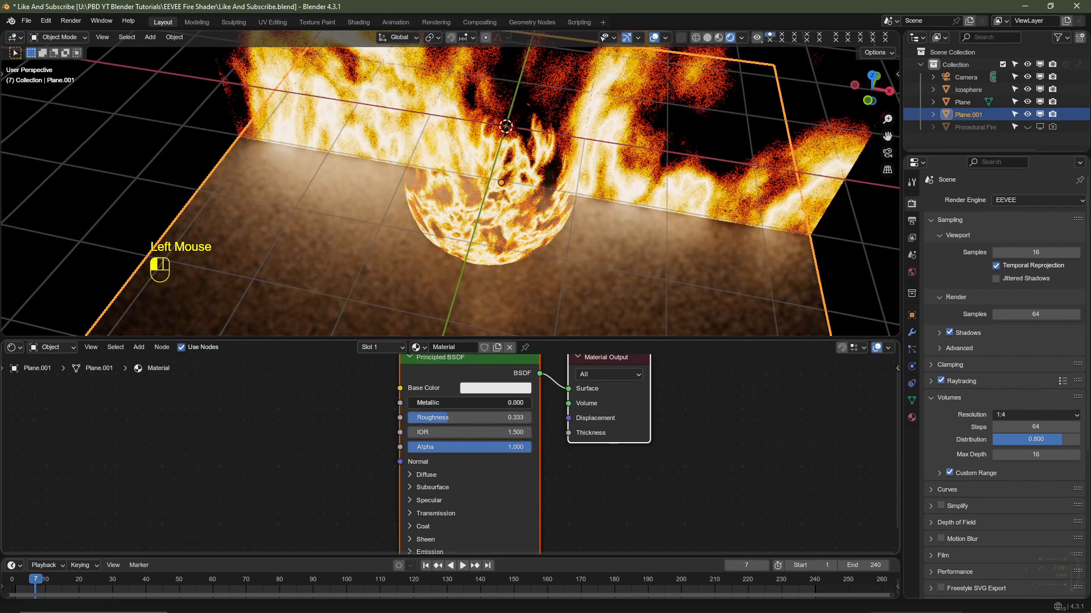
pyautogui.press('Return')
# - Switch the render engine to Cycles
pyautogui.moveTo(624, 284); pyautogui.dragTo(622, 258, button='middle')
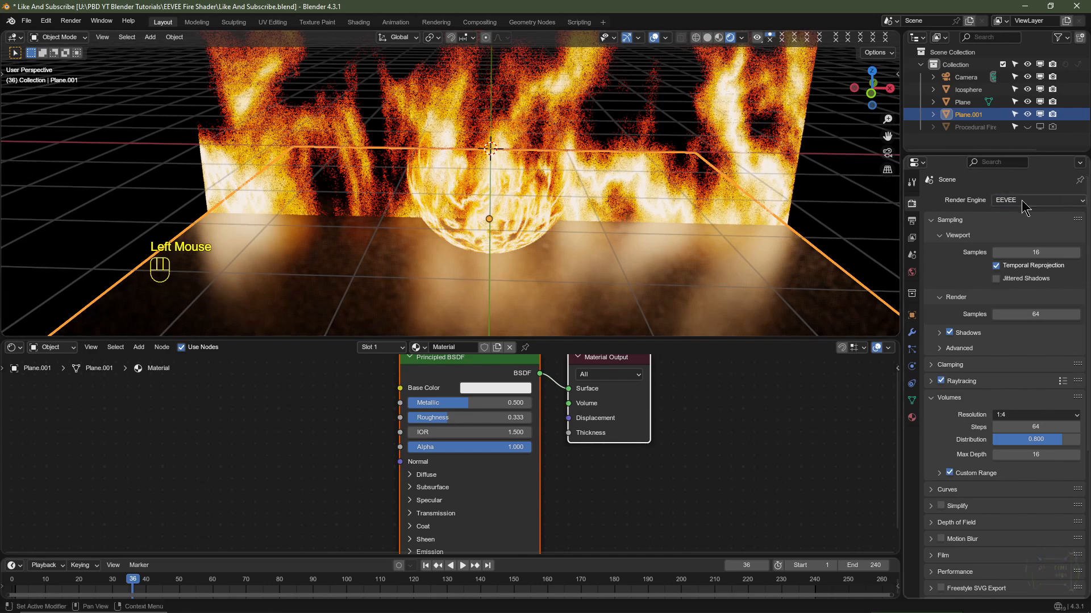
pyautogui.click(1022, 200)
pyautogui.click(1011, 240)
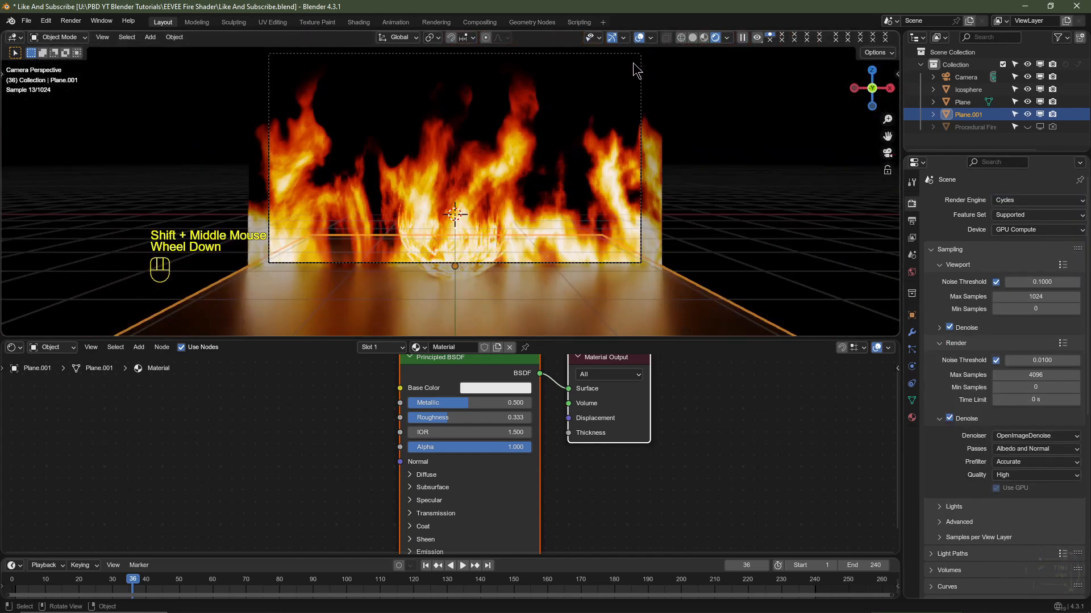
# - Select the camera and reframe the shot by setting its location to Z about 0.626 m and Y about -11 m
pyautogui.click(620, 54)
pyautogui.click(912, 315)
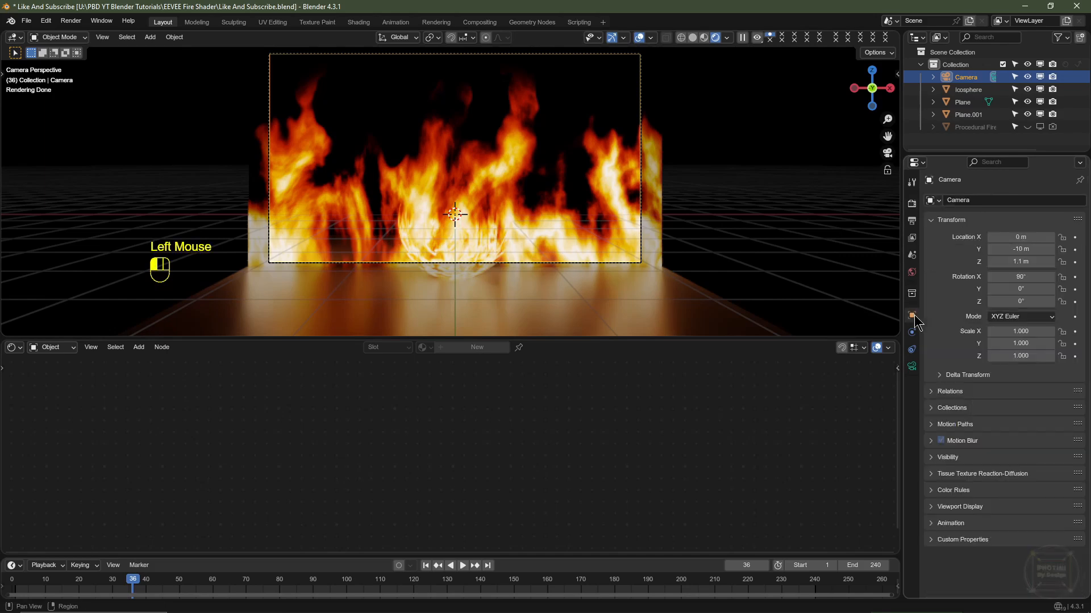
pyautogui.keyDown('shift'); pyautogui.click(1020, 261); pyautogui.keyUp('shift')
pyautogui.keyDown('shift'); pyautogui.moveTo(1021, 262); pyautogui.dragTo(841, 261); pyautogui.keyUp('shift')
pyautogui.keyDown('shift'); pyautogui.moveTo(1023, 250); pyautogui.dragTo(761, 230); pyautogui.keyUp('shift')
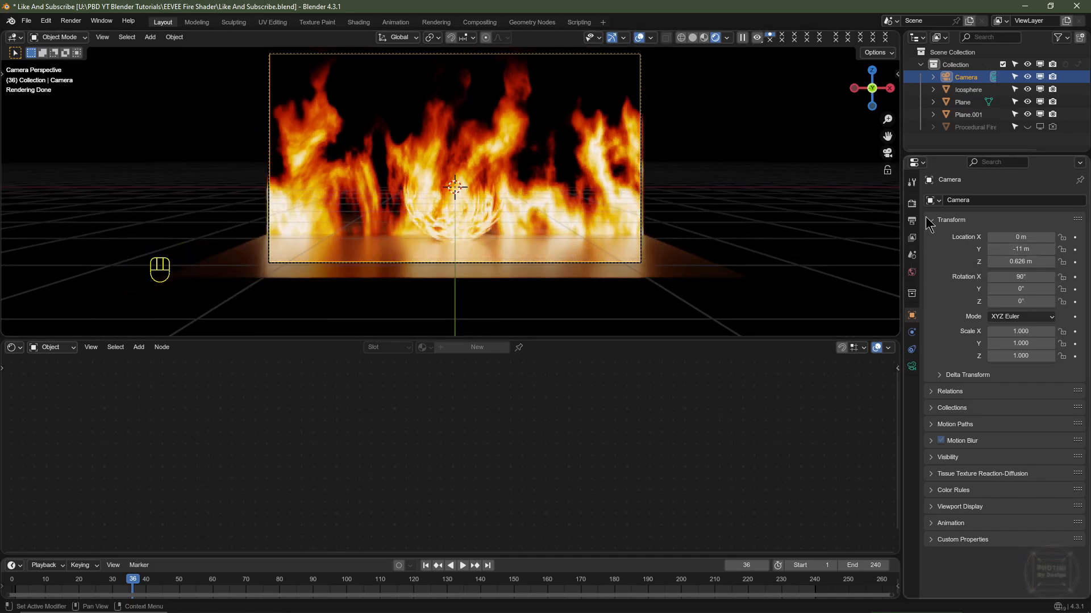
# - Set the Cycles render noise threshold to 0.025 and the maximum render samples to 64
pyautogui.click(912, 204)
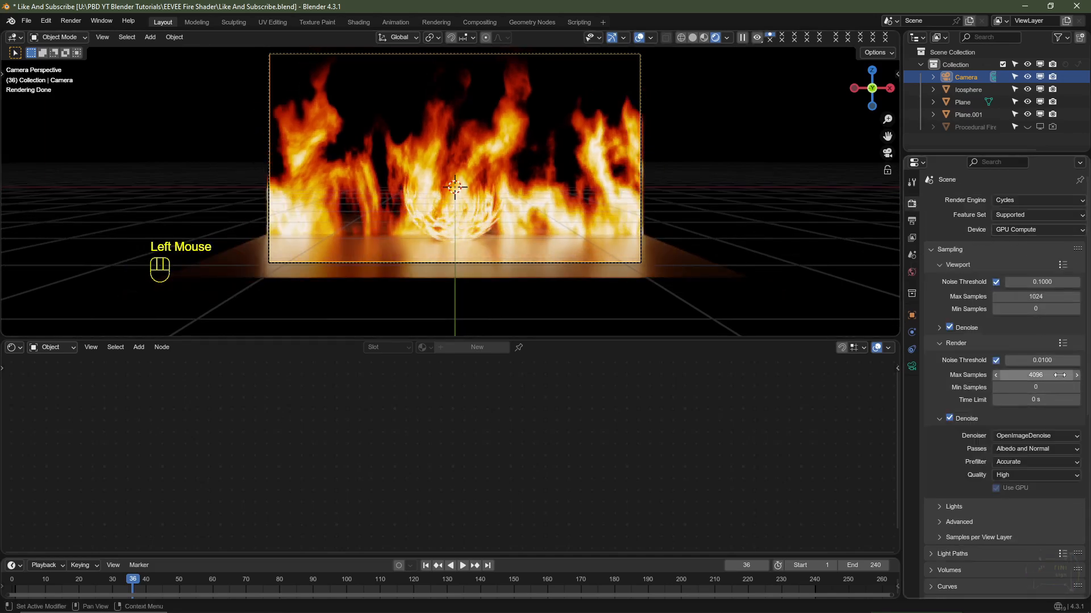
pyautogui.click(1047, 360)
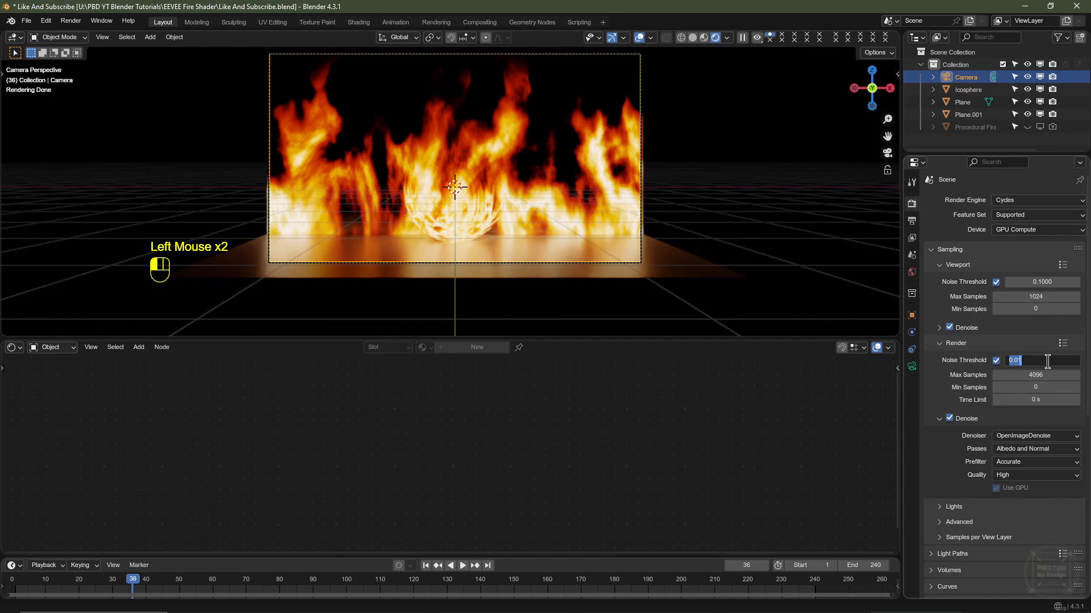
pyautogui.press('Return')
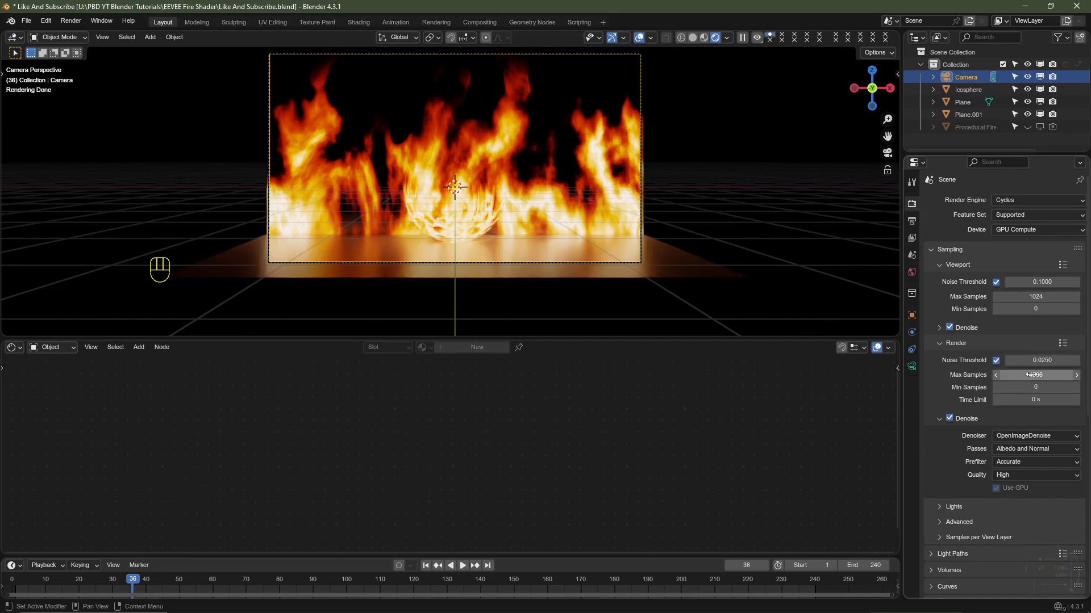
pyautogui.click(1031, 375)
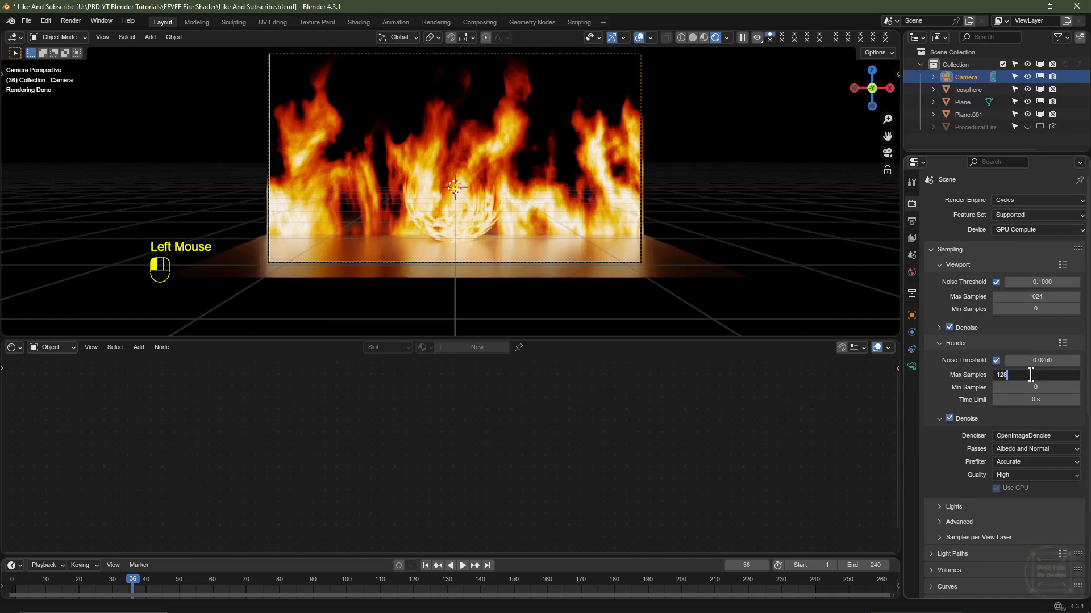
pyautogui.press('BackSpace')
pyautogui.press('BackSpace')
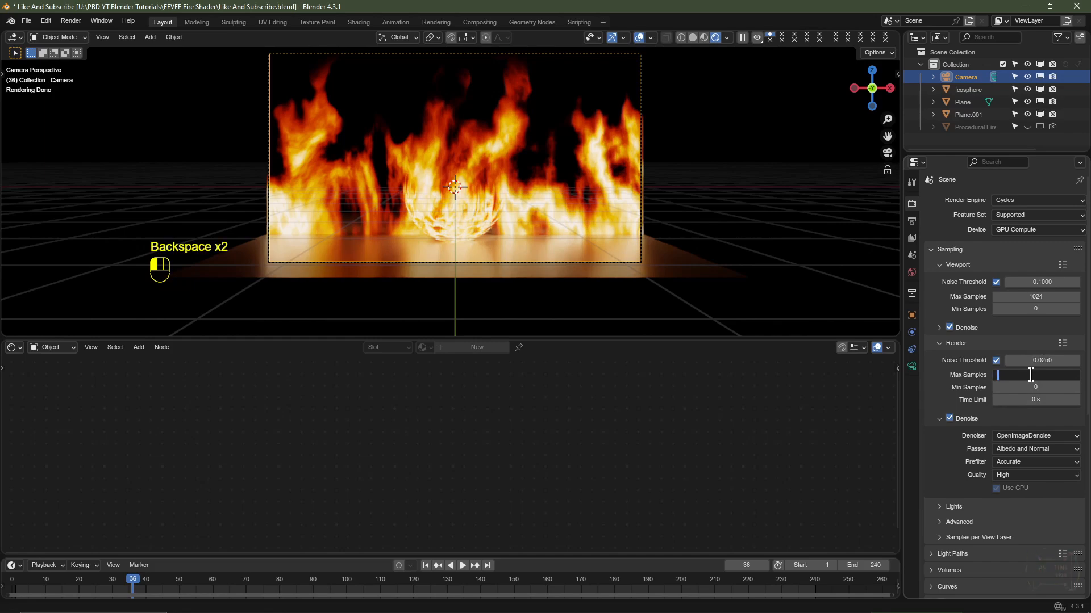
pyautogui.press('Return')
# - Turn off both reflective and refractive caustics in the Cycles light path settings
pyautogui.scroll(-2, 981, 460)
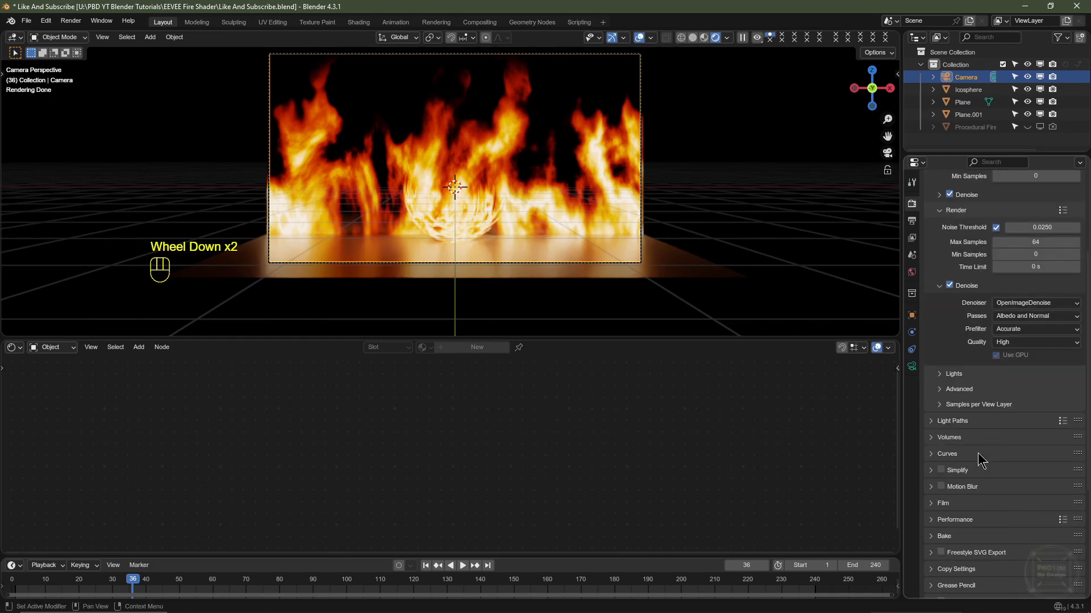
pyautogui.click(954, 421)
pyautogui.scroll(-2, 986, 455)
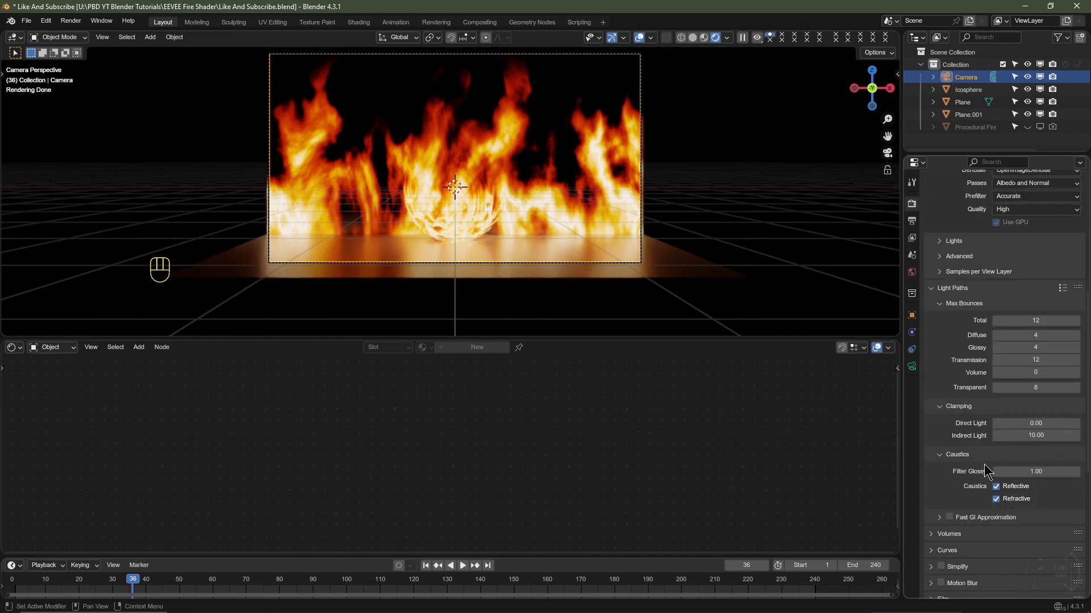
pyautogui.click(997, 487)
pyautogui.click(997, 499)
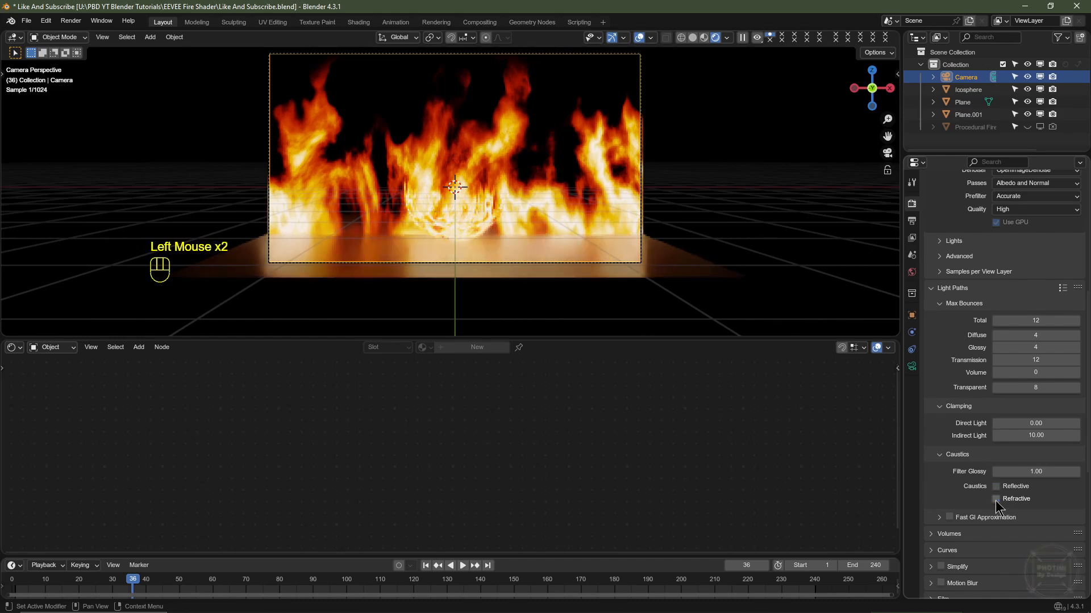
# - Set the viewport to Material Preview shading and enable nodes in the compositor
pyautogui.click(704, 38)
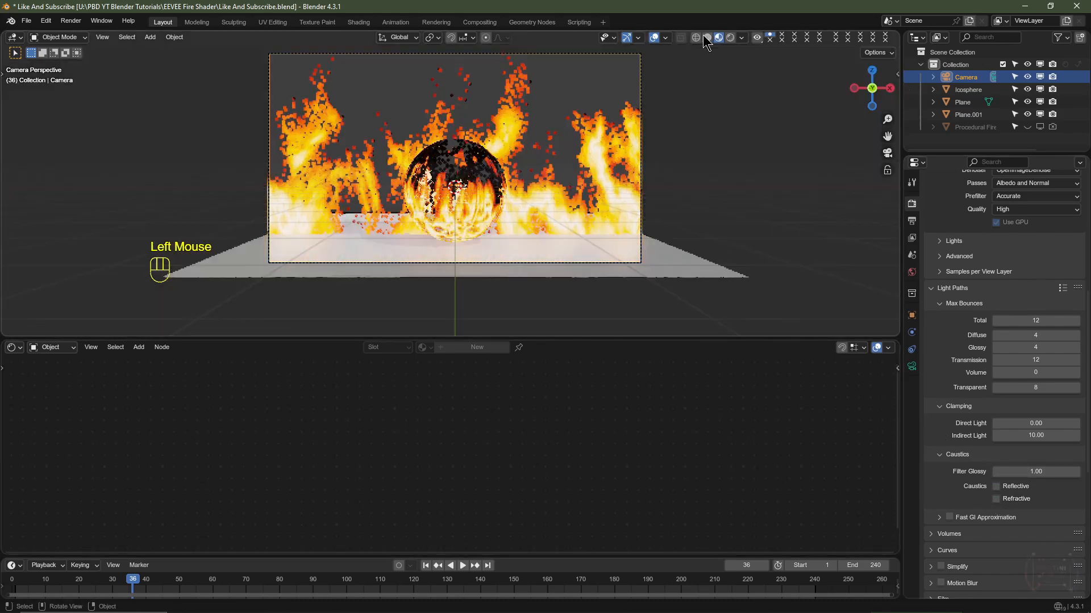
pyautogui.click(480, 22)
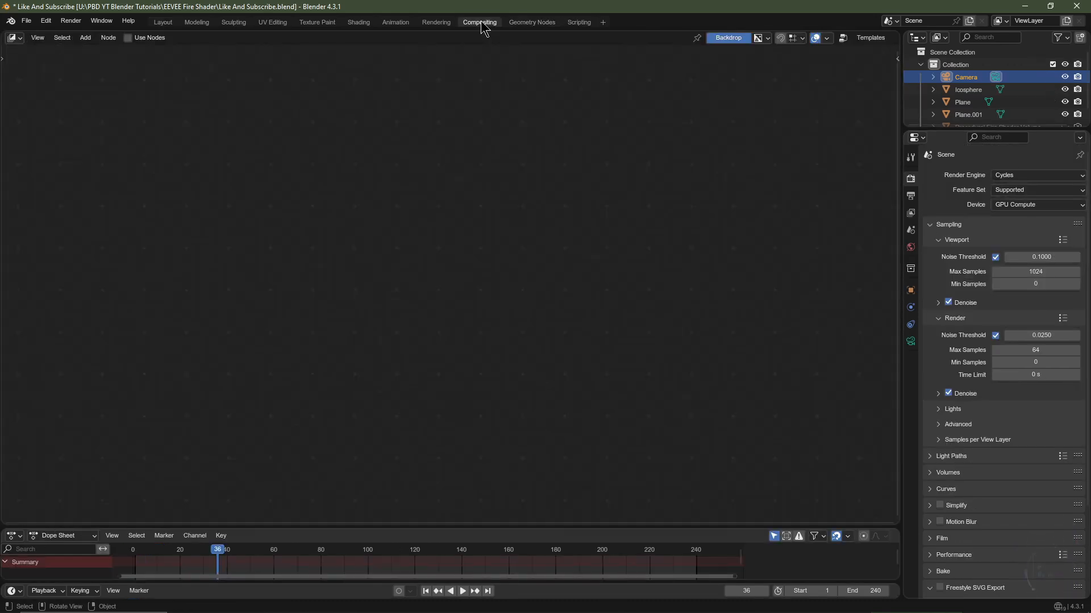
pyautogui.click(128, 38)
pyautogui.scroll(2, 521, 325)
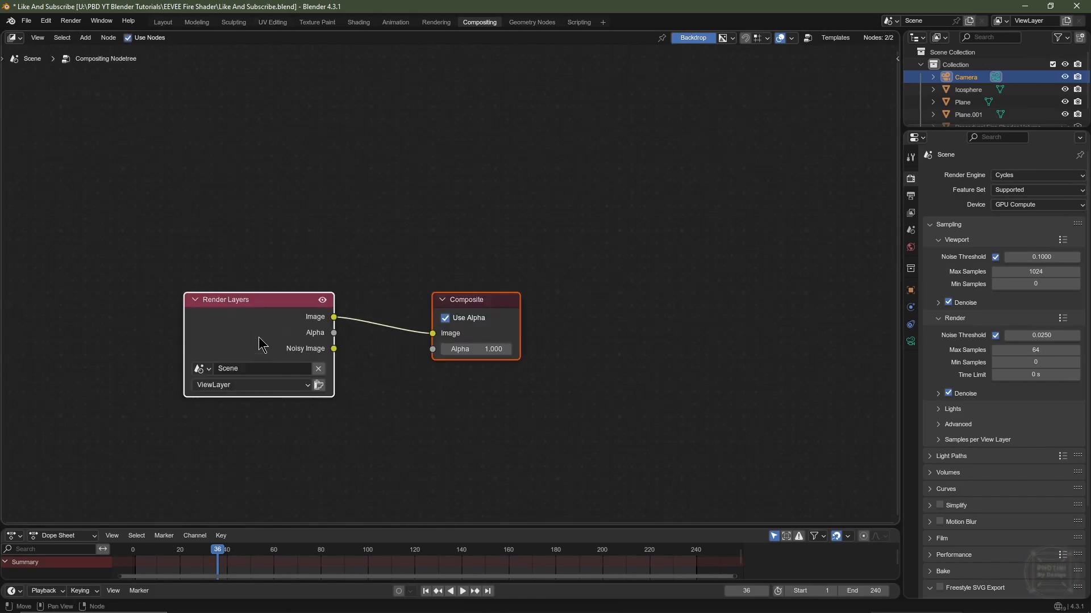
# - Add a Viewer node below Composite and feed both from the Render Layers image output through a shared reroute
pyautogui.keyDown('ctrl'); pyautogui.keyDown('shift'); pyautogui.click(260, 335); pyautogui.keyUp('shift'); pyautogui.keyUp('ctrl')
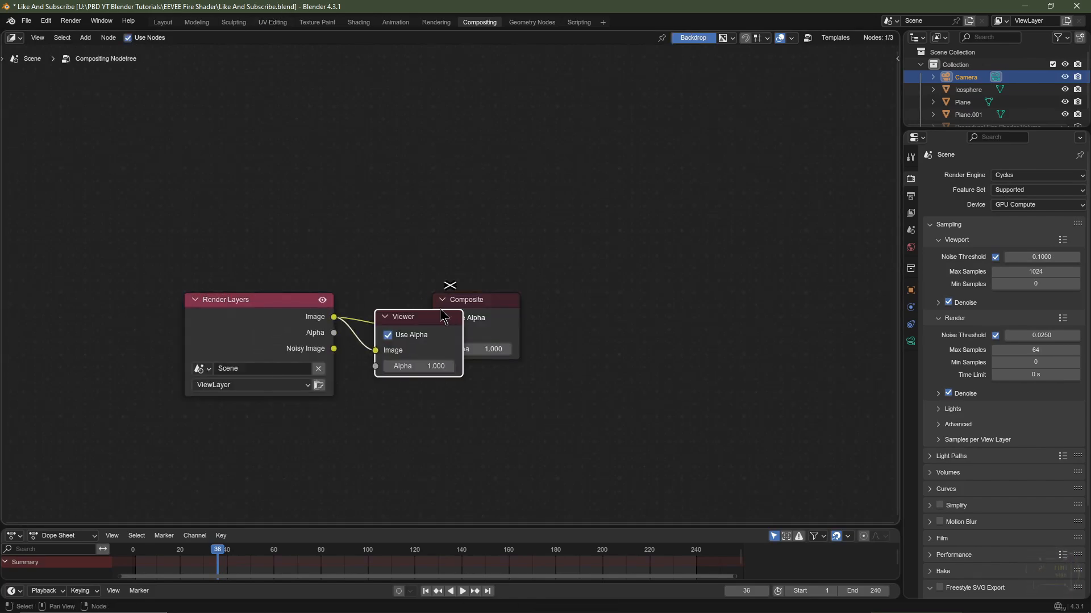
pyautogui.moveTo(443, 322); pyautogui.dragTo(501, 377)
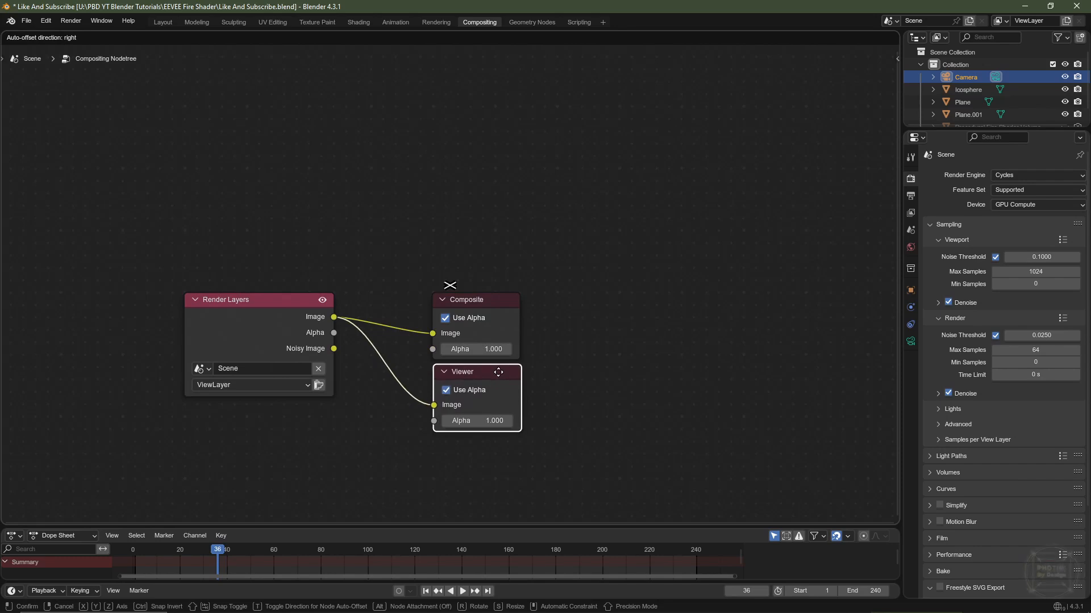
pyautogui.keyDown('shift'); pyautogui.moveTo(378, 285); pyautogui.dragTo(379, 398, button='right'); pyautogui.keyUp('shift')
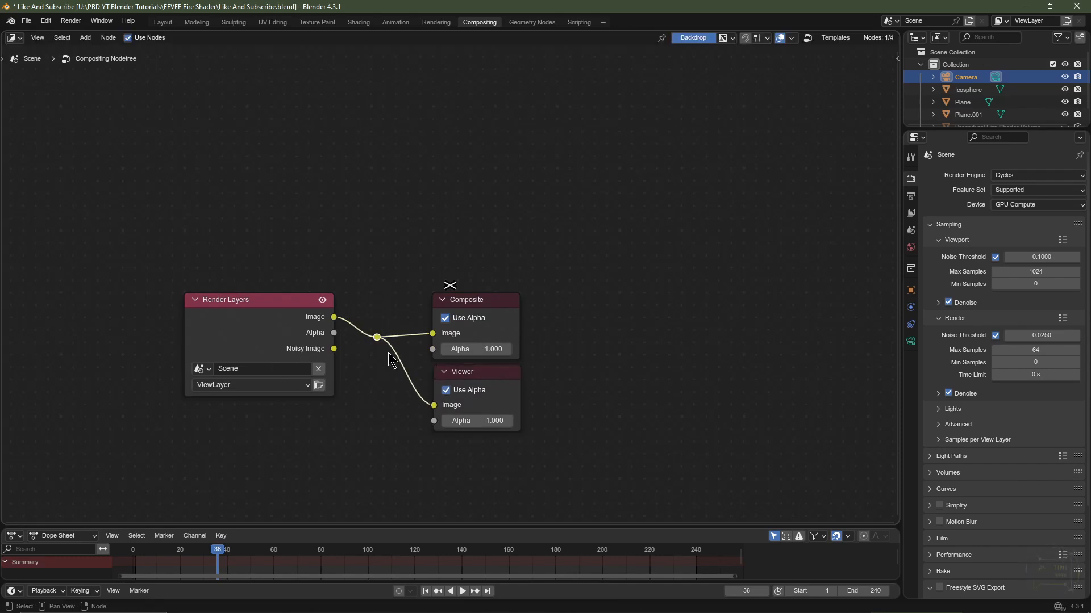
pyautogui.moveTo(380, 350); pyautogui.dragTo(406, 380)
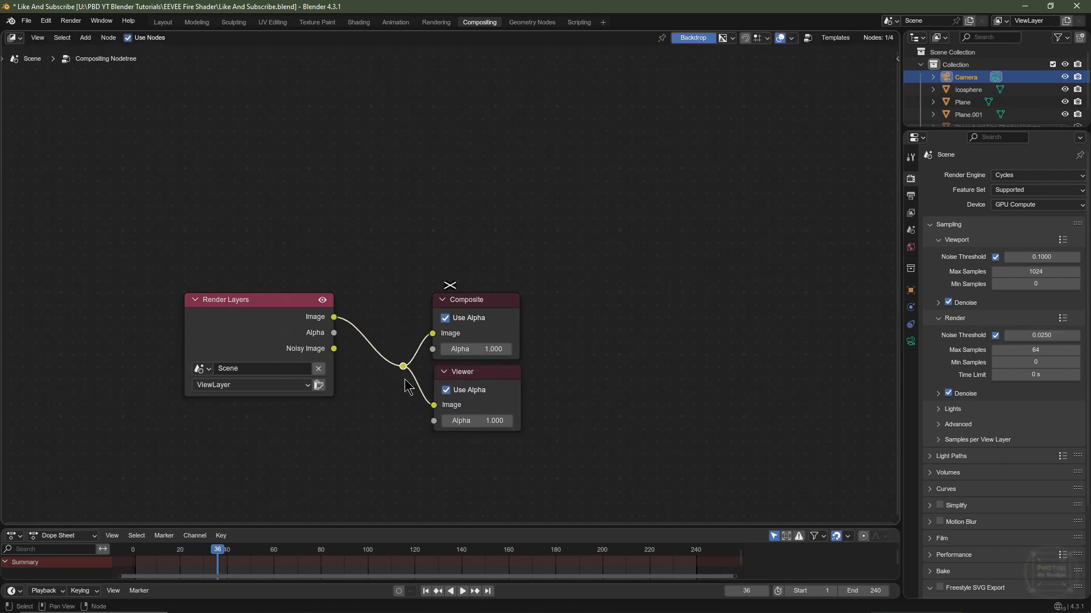
# - Move the Render Layers node far to the left of the reroute to make room for compositing nodes
pyautogui.moveTo(376, 399); pyautogui.dragTo(655, 366, button='middle')
pyautogui.moveTo(578, 286); pyautogui.dragTo(132, 323)
# - Open the compositor's backdrop settings and fit the backdrop to the node editor
pyautogui.press('n')
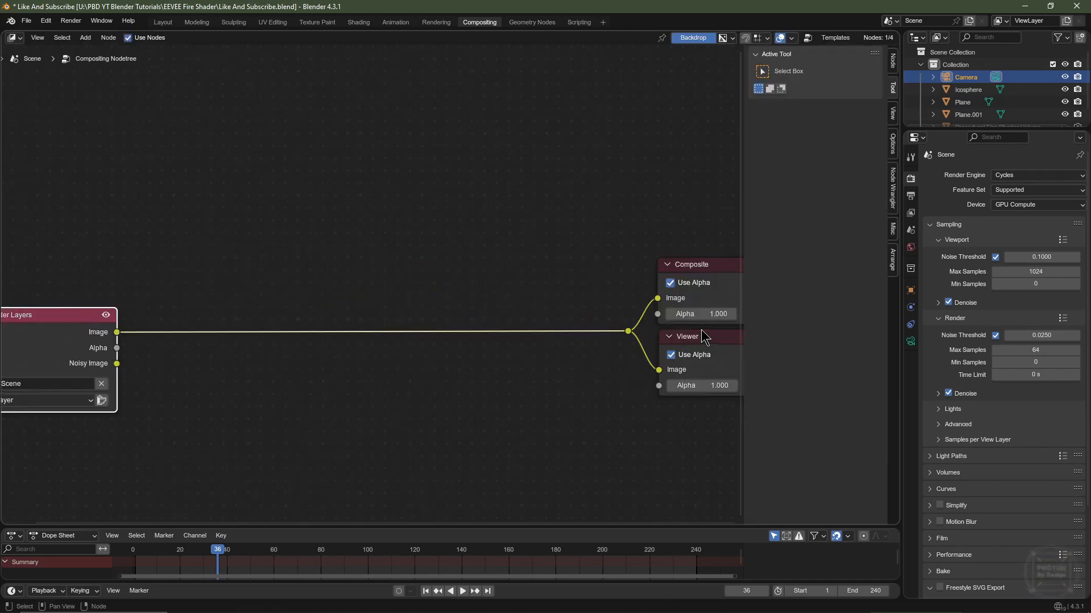
pyautogui.click(894, 114)
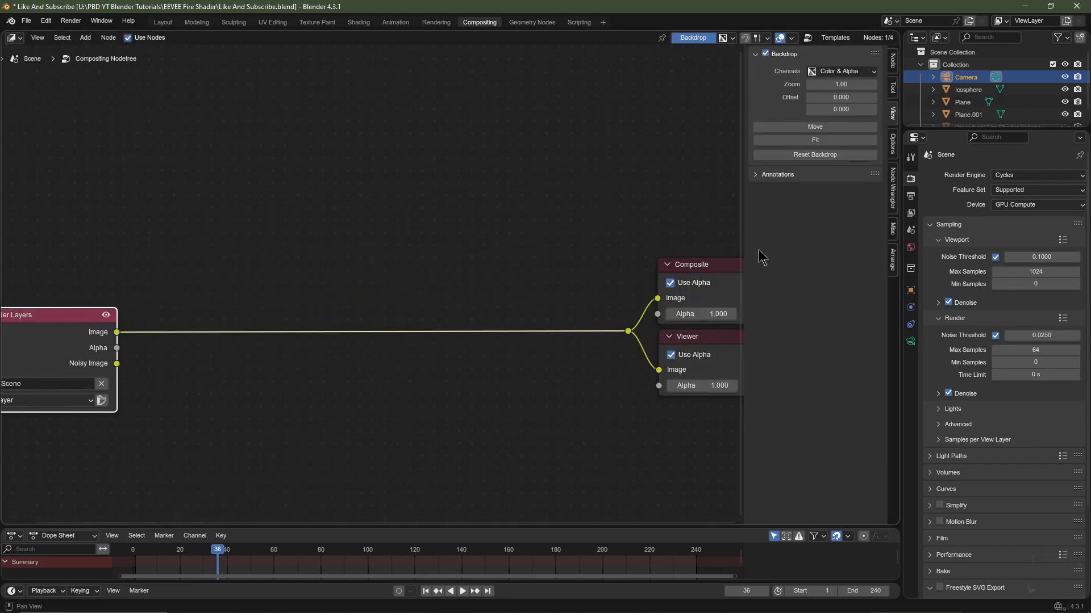
pyautogui.click(815, 143)
# - Render frame 36 from the Layout workspace, view the whole image, and close the render window
pyautogui.click(163, 22)
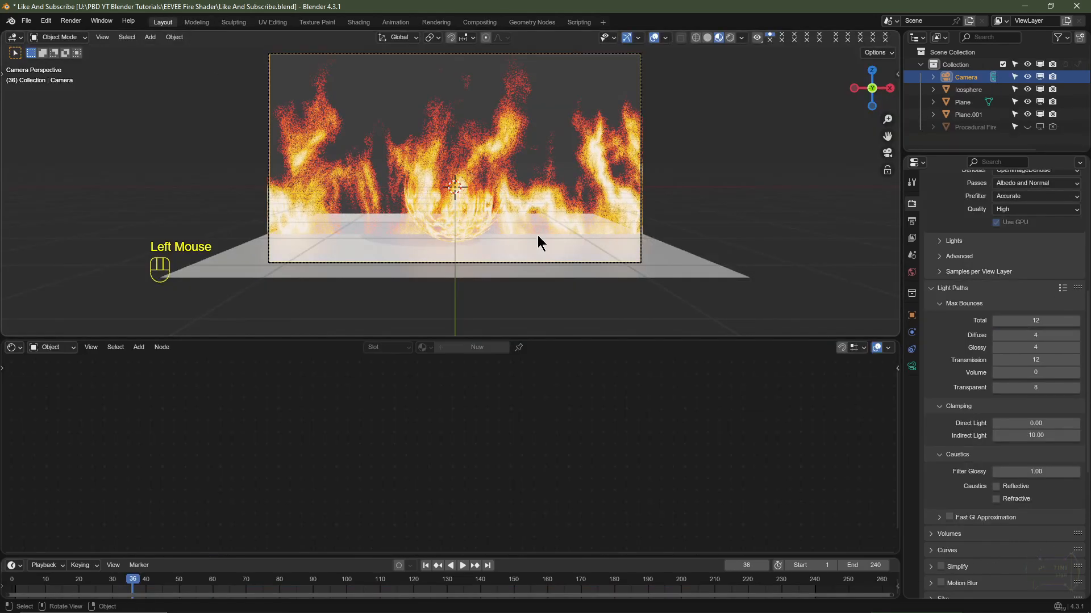
pyautogui.press('F12')
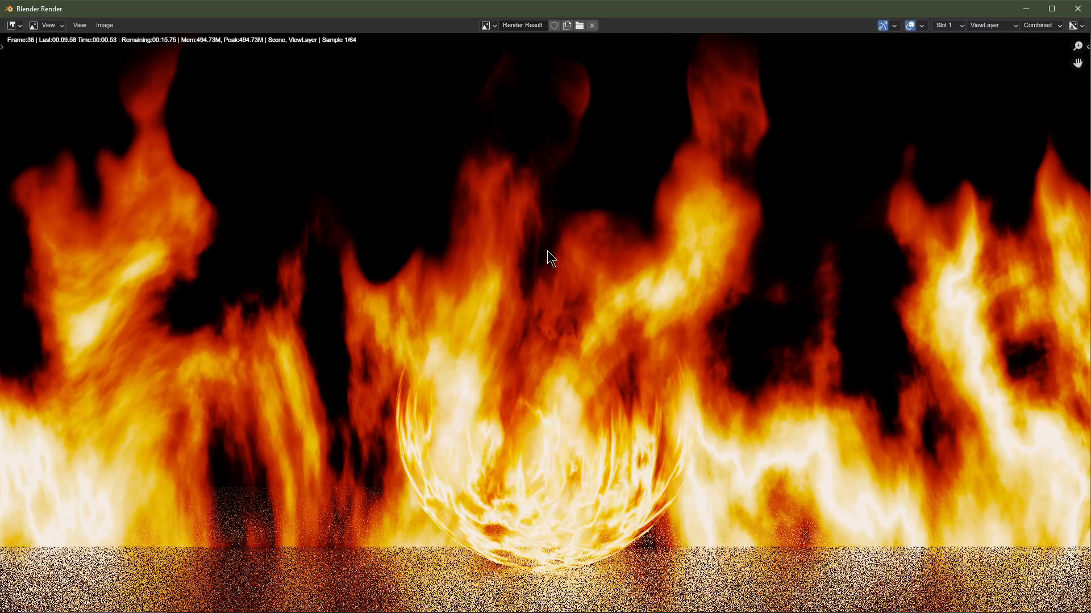
pyautogui.scroll(-1, 547, 245)
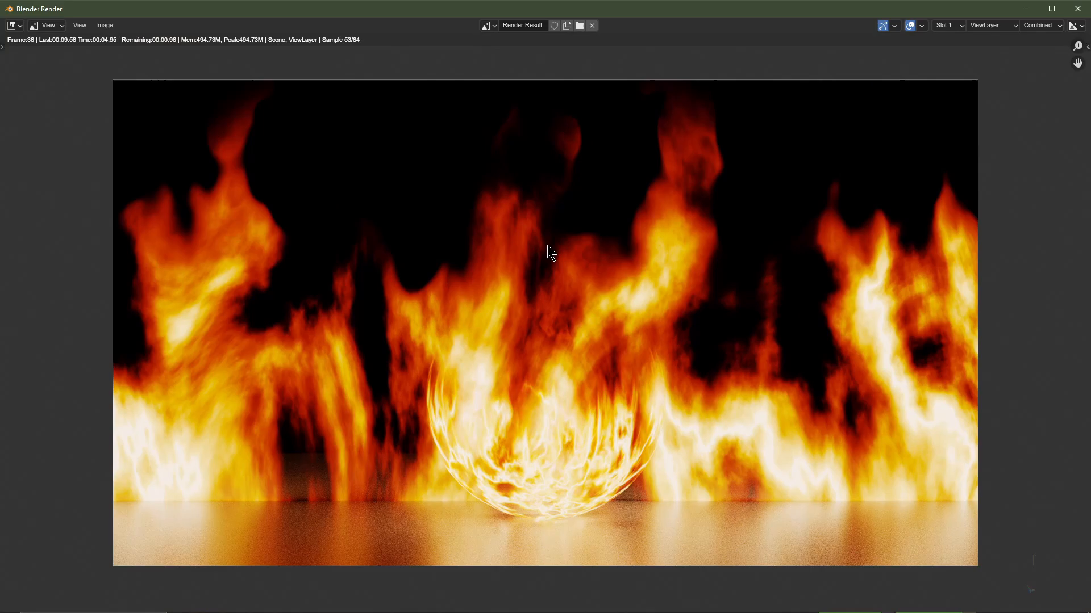
pyautogui.click(1078, 8)
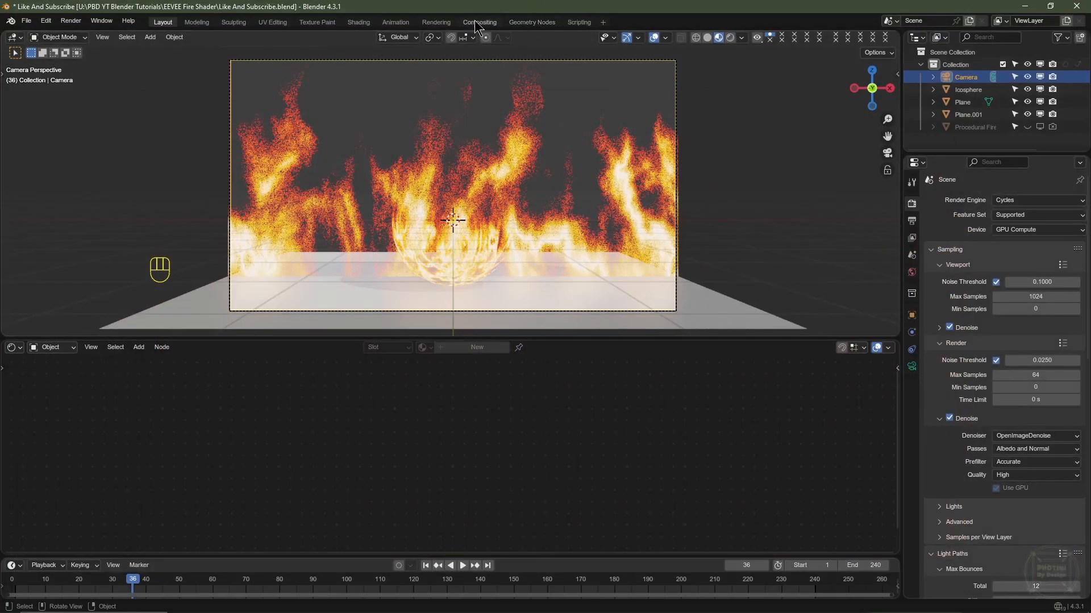
# - Return to the Compositing workspace, narrow the sidebar, refit the backdrop to the wider area, and hide the sidebar
pyautogui.click(479, 23)
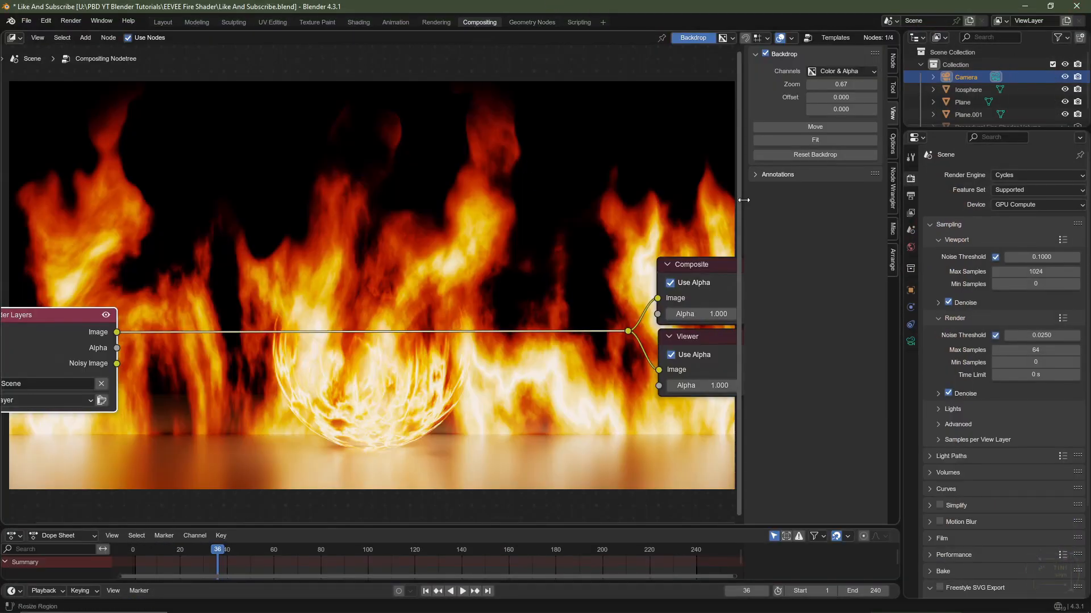
pyautogui.moveTo(742, 200); pyautogui.dragTo(812, 204)
pyautogui.click(849, 143)
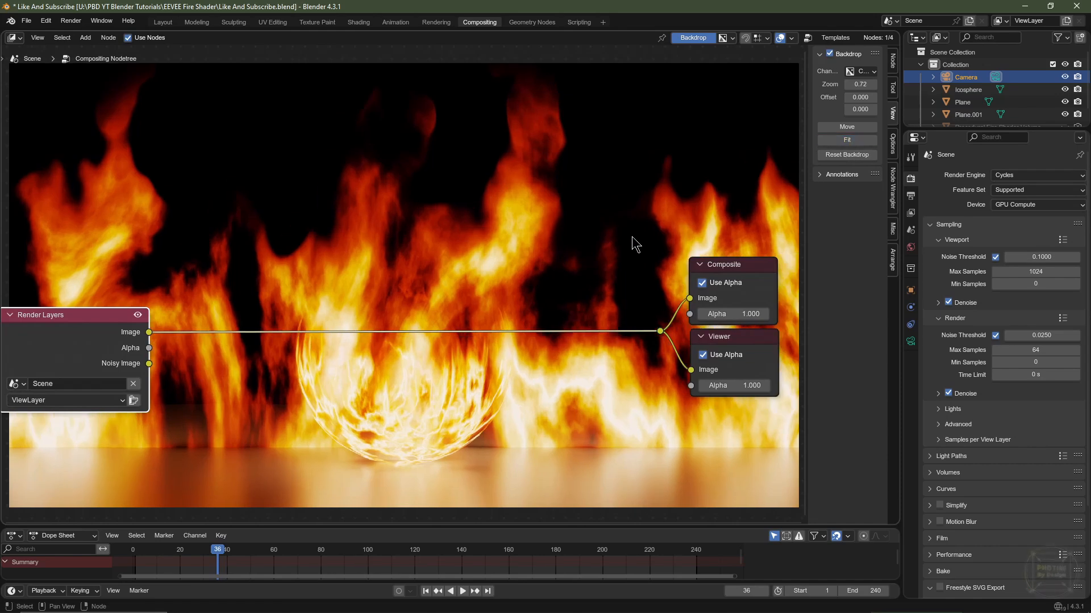
pyautogui.press('n')
# - Insert a Glare node on the link between the Render Layers image output and the reroute
pyautogui.scroll(1, 379, 391)
pyautogui.moveTo(378, 392); pyautogui.dragTo(379, 383, button='middle')
pyautogui.hotkey('shift', 'a')
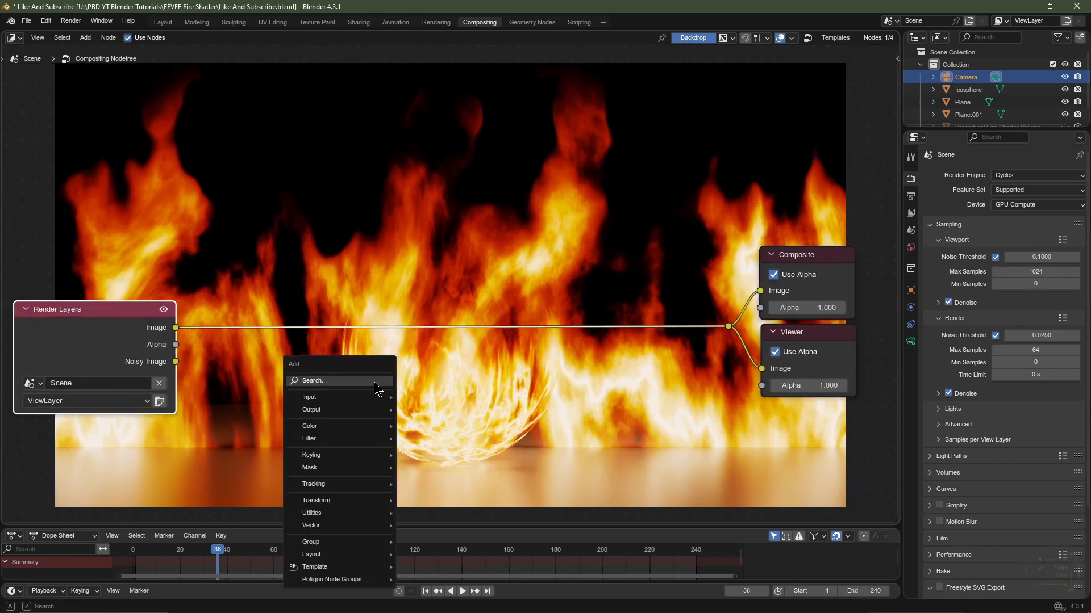
pyautogui.moveTo(354, 437)
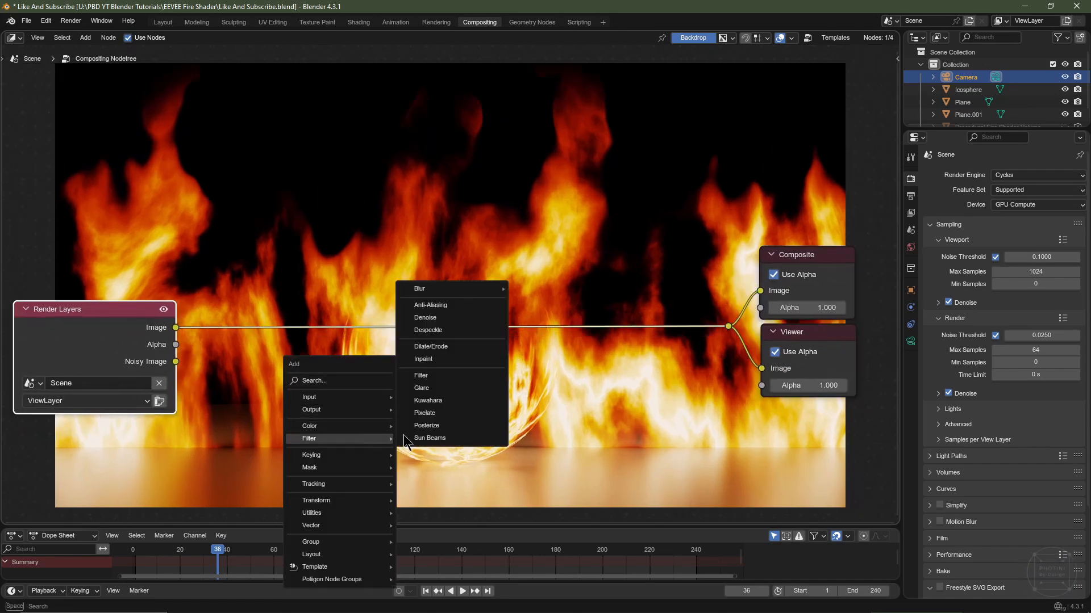
pyautogui.click(447, 391)
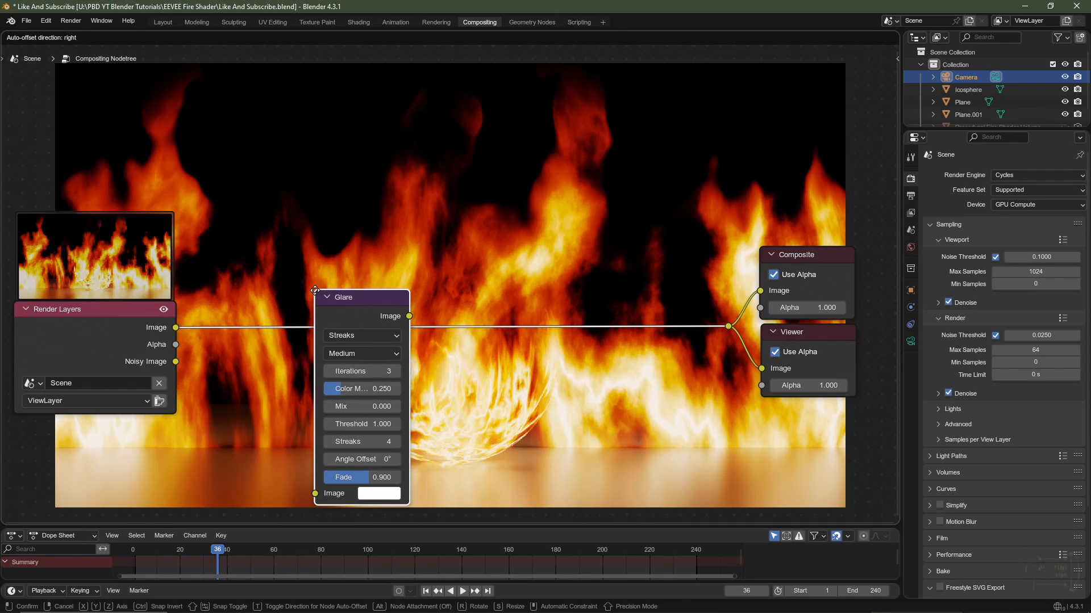
pyautogui.click(315, 291)
pyautogui.moveTo(361, 337); pyautogui.dragTo(341, 304, button='middle')
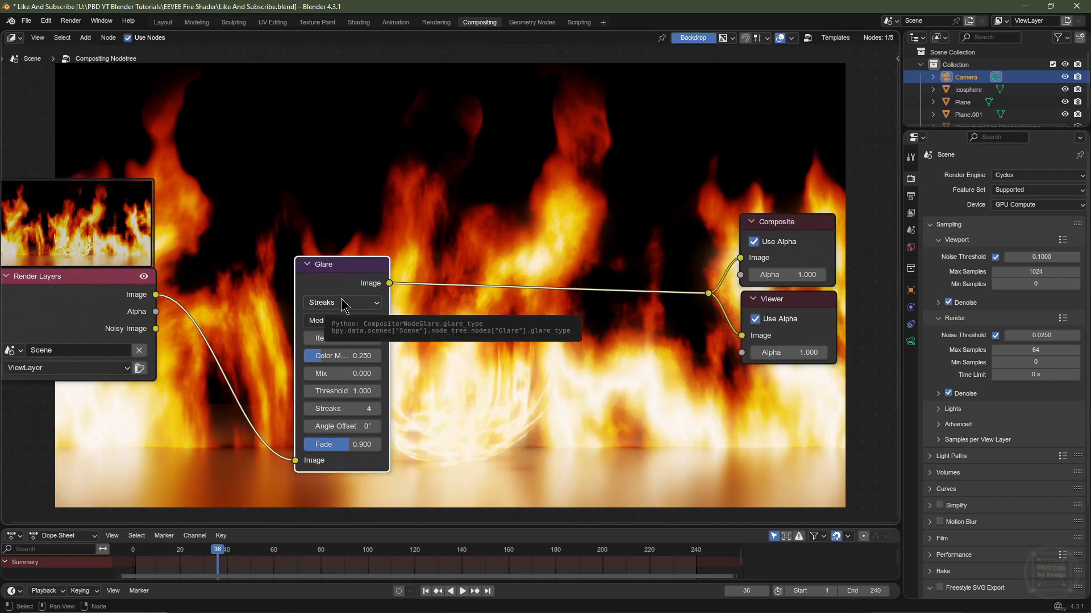
# - Set the Glare node's type to Bloom and reduce its size to 5
pyautogui.click(340, 303)
pyautogui.click(321, 338)
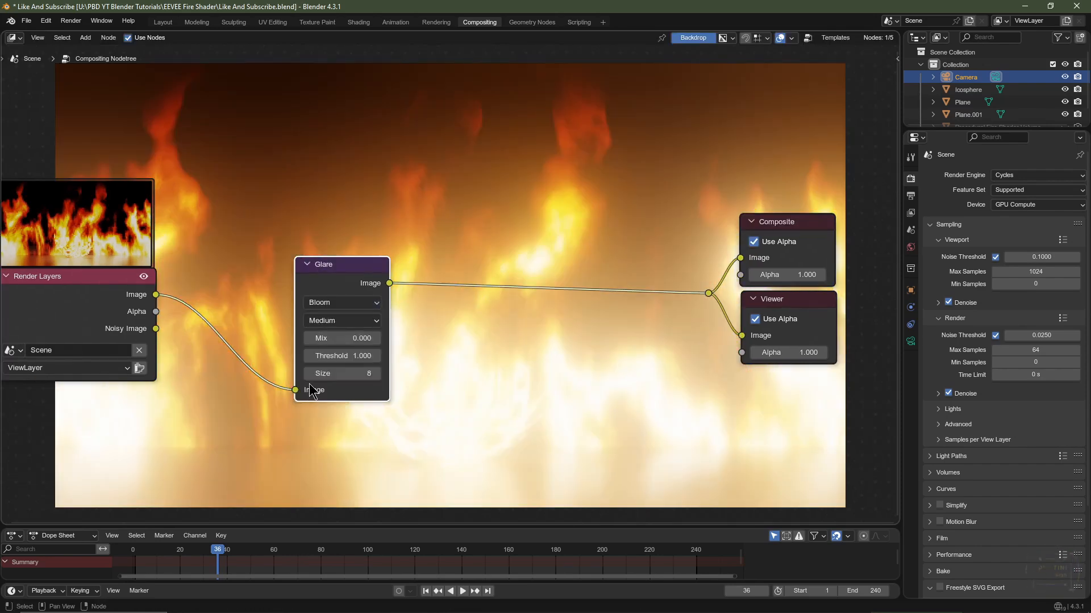
pyautogui.click(308, 373)
pyautogui.click(308, 374)
pyautogui.click(308, 374)
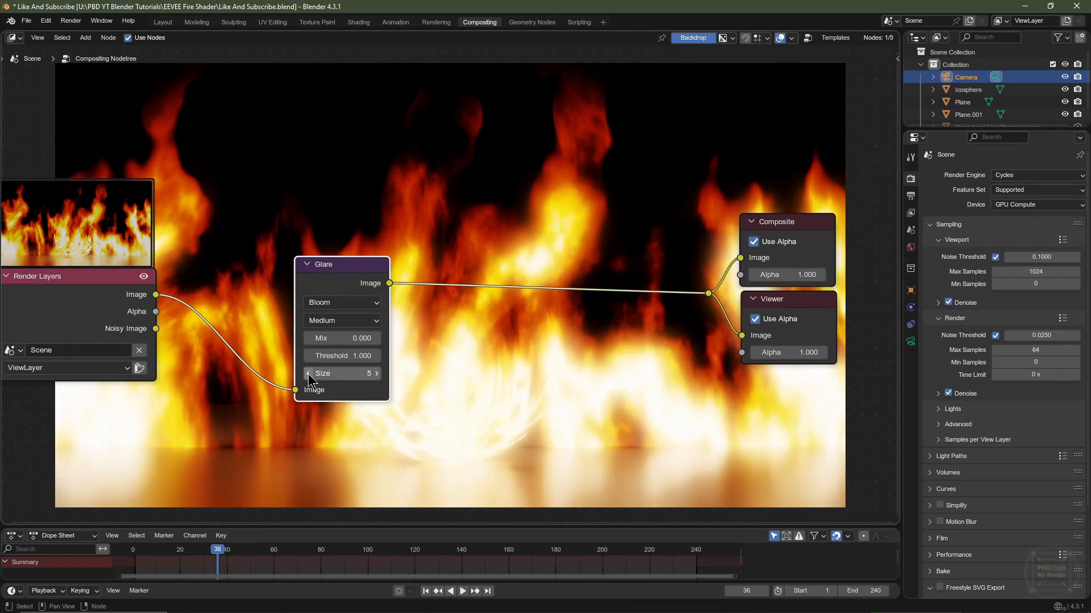
# - Set the Glare node's mix to -0.900 and its size to 7
pyautogui.click(308, 338)
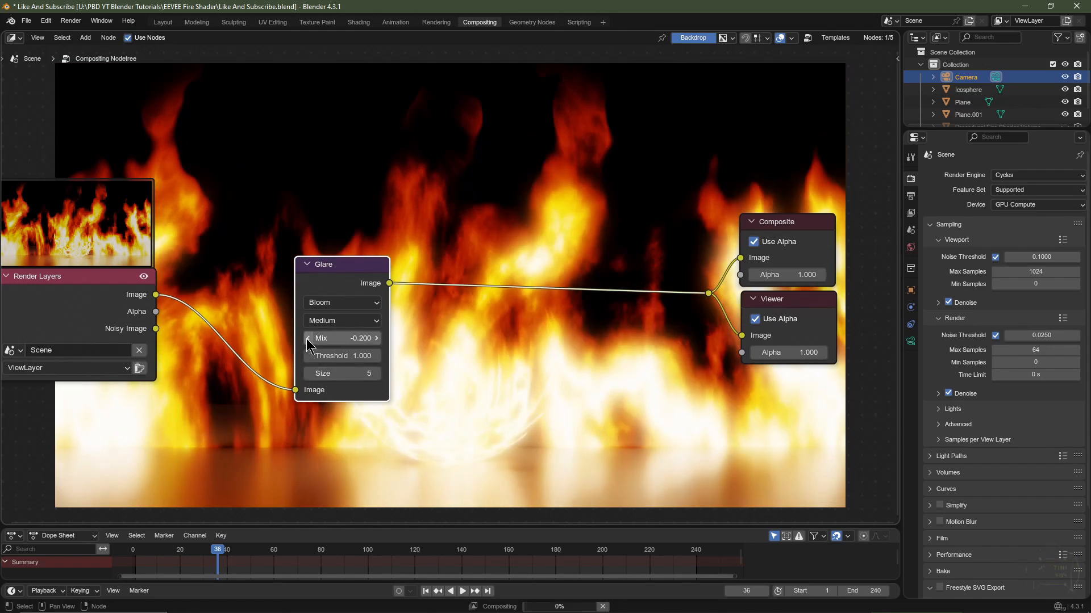
pyautogui.click(308, 338)
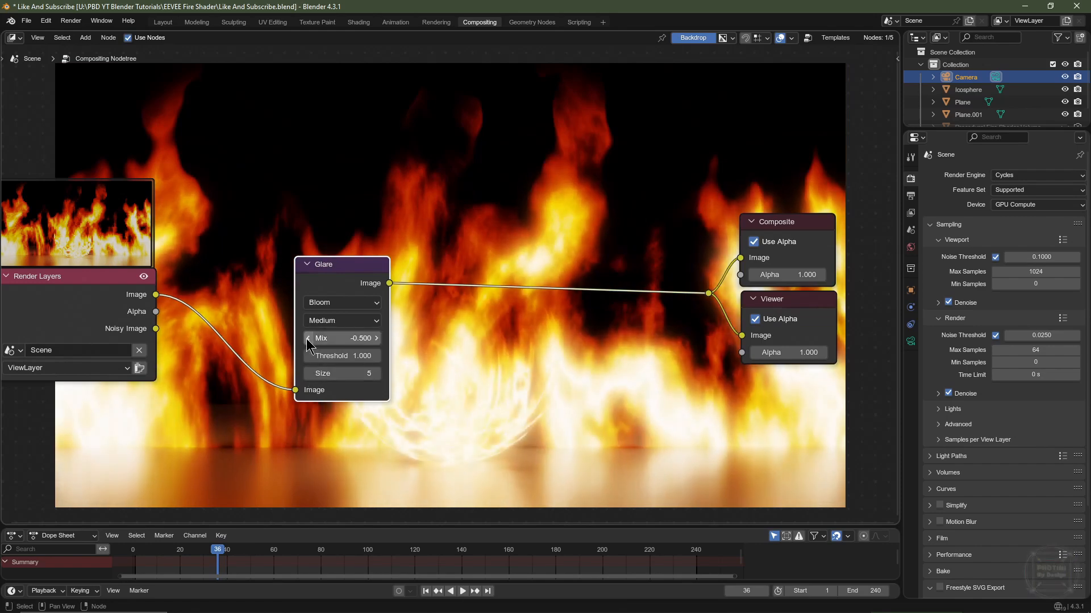
pyautogui.scroll(-2, 542, 363)
pyautogui.scroll(3, 270, 361)
pyautogui.click(270, 352)
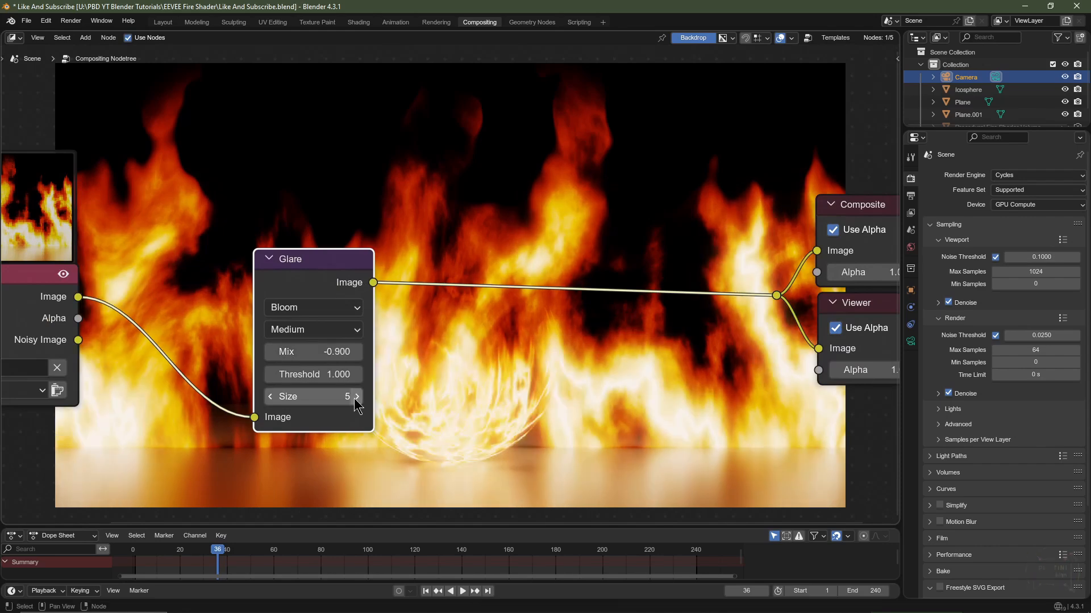
pyautogui.click(356, 397)
pyautogui.click(356, 396)
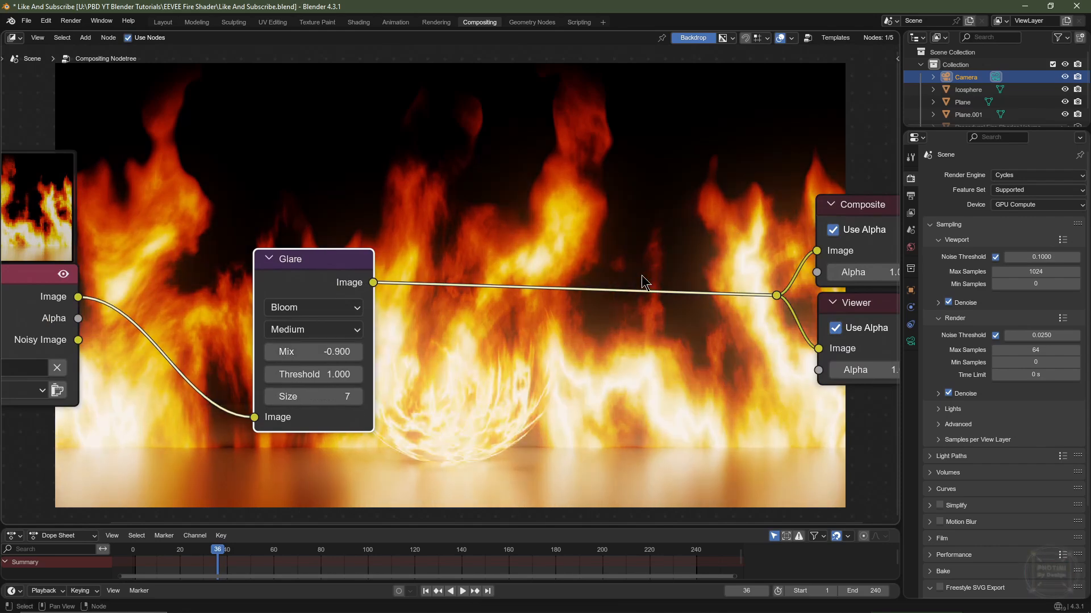
pyautogui.scroll(-6, 642, 280)
pyautogui.moveTo(595, 371)
pyautogui.mouseDown(button='middle')
pyautogui.moveTo(535, 334)
pyautogui.moveTo(451, 394)
pyautogui.moveTo(476, 436)
pyautogui.moveTo(605, 387)
pyautogui.mouseUp(button='middle')
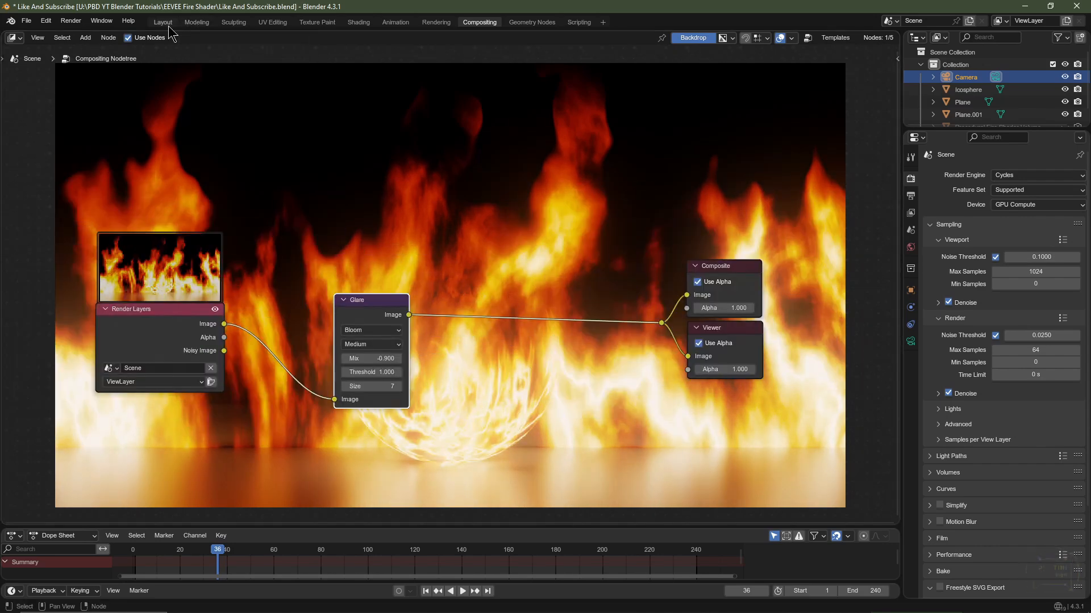
# - In the Layout workspace, hide Plane.001 and Plane in the viewport and select the Icosphere
pyautogui.click(166, 24)
pyautogui.click(467, 284)
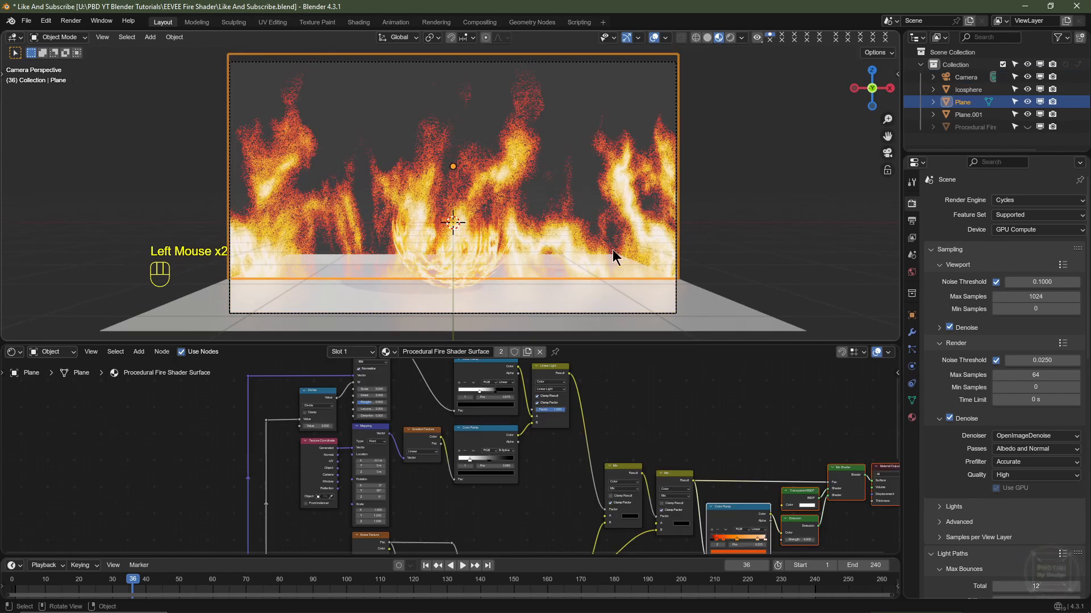
pyautogui.click(1027, 114)
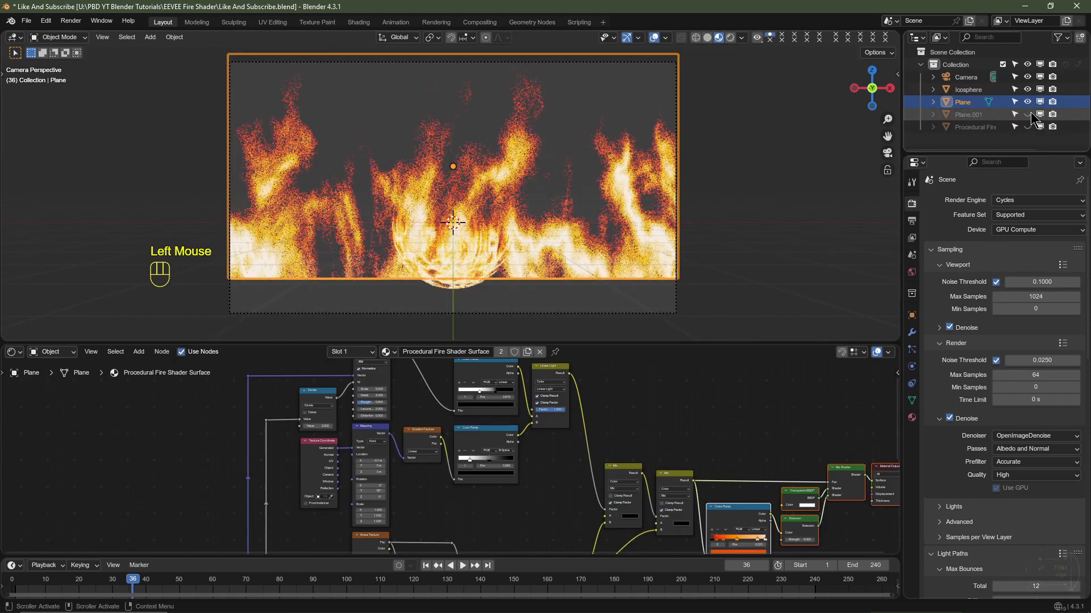
pyautogui.click(1027, 101)
pyautogui.click(512, 248)
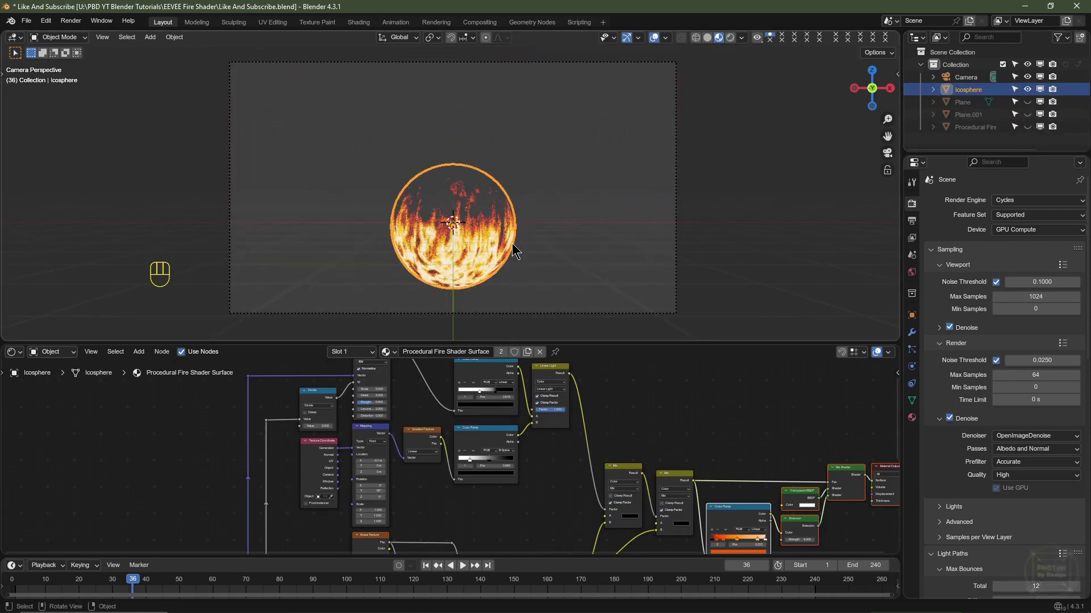
pyautogui.click(475, 233)
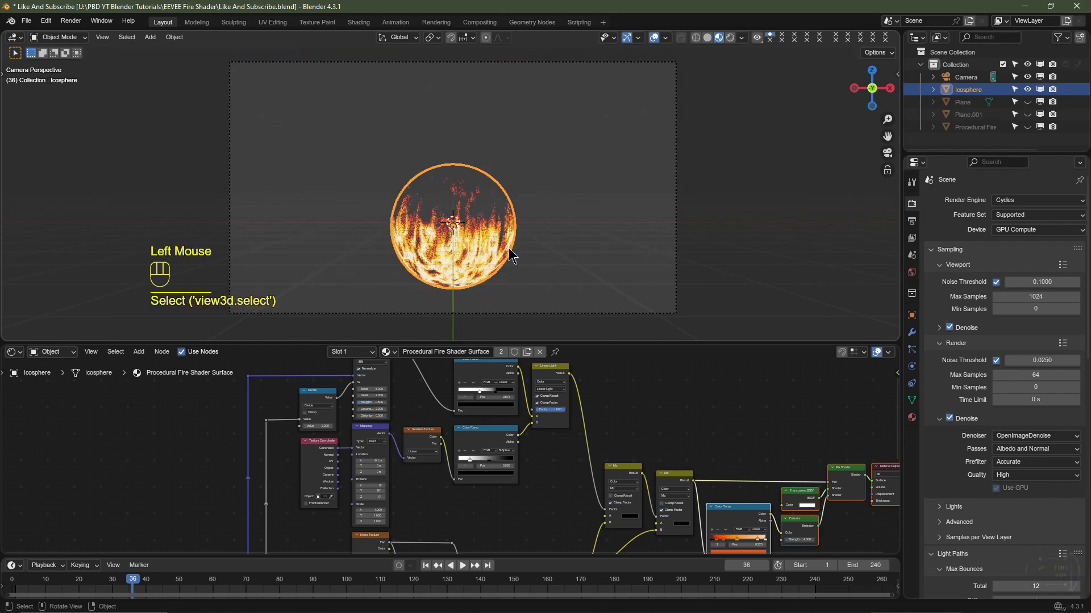
pyautogui.scroll(2, 500, 244)
pyautogui.scroll(-1, 530, 262)
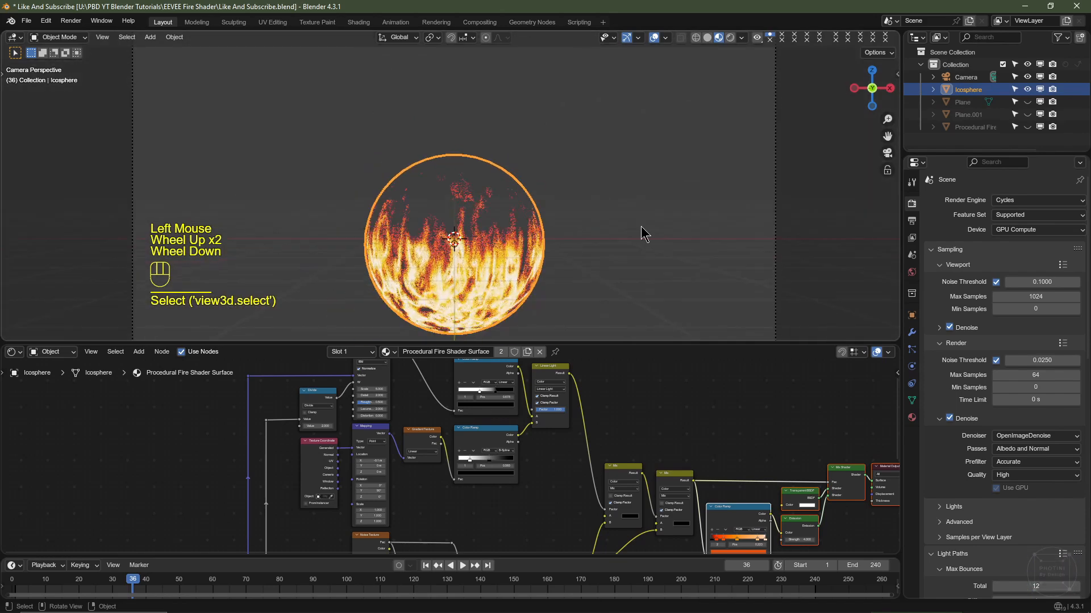
# - Hide the Icosphere, unhide the Procedural Fire Shader Volume object, and select it
pyautogui.click(1027, 89)
pyautogui.click(1027, 127)
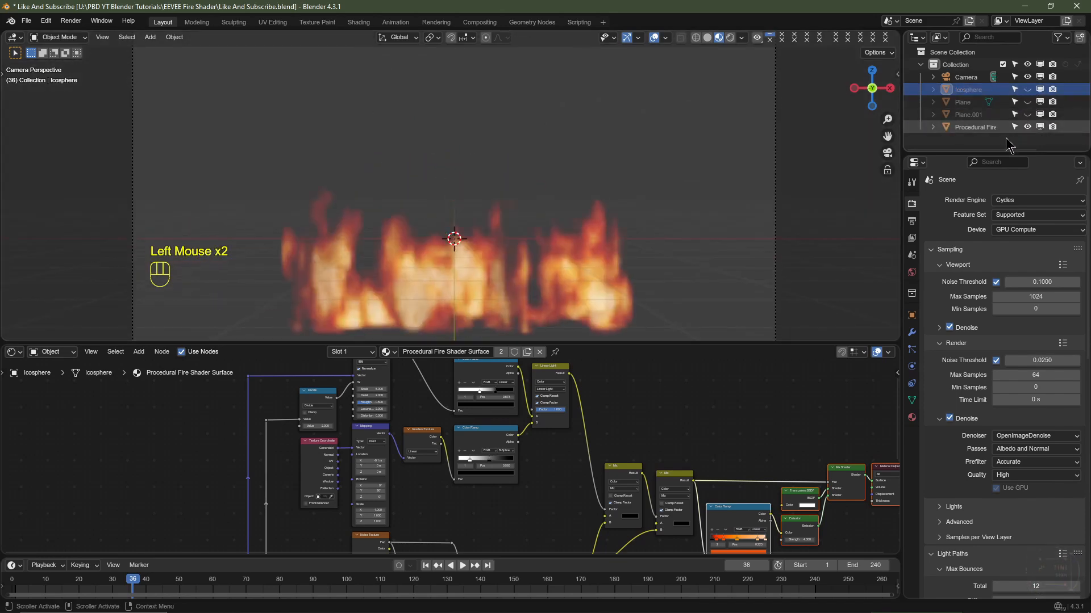
pyautogui.click(546, 285)
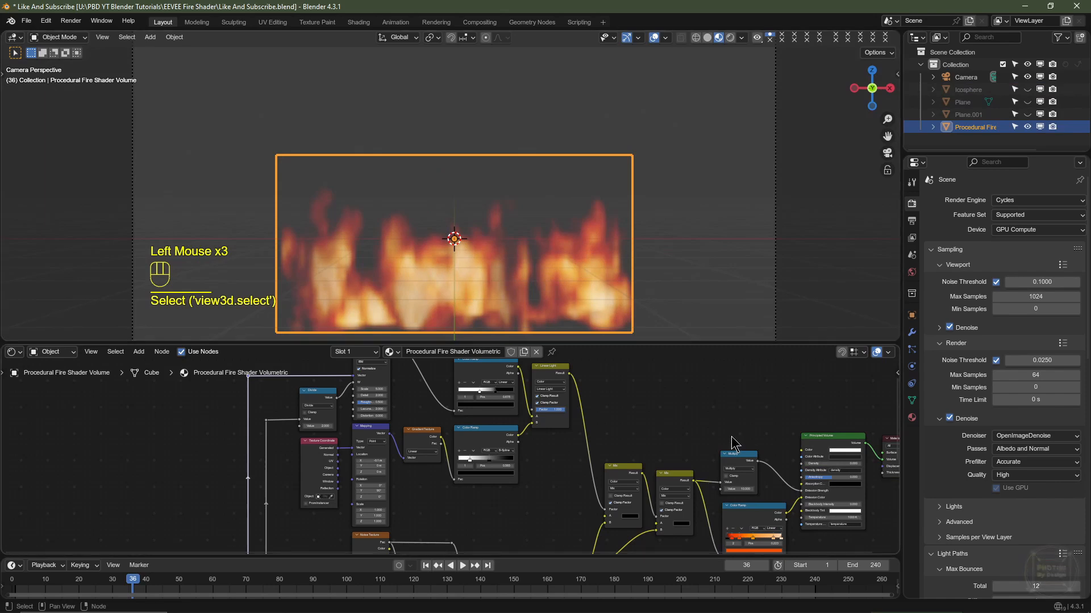
# - Nudge the Color Ramp fed by the noise textures' Mix node slightly away from it in the volumetric fire material
pyautogui.moveTo(578, 408); pyautogui.dragTo(428, 373, button='middle')
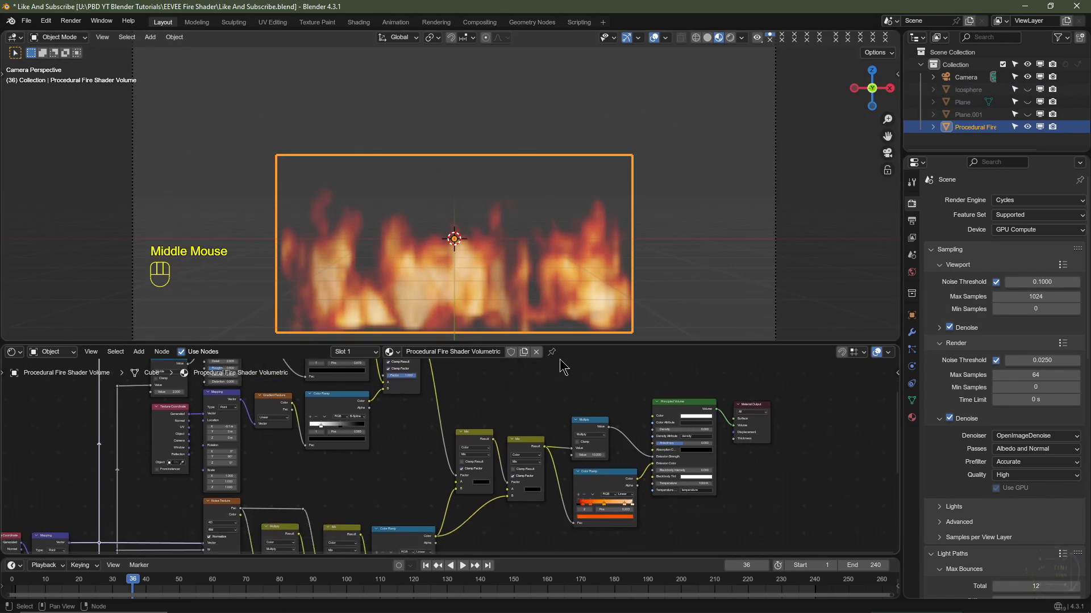
pyautogui.moveTo(370, 493); pyautogui.dragTo(433, 417, button='middle')
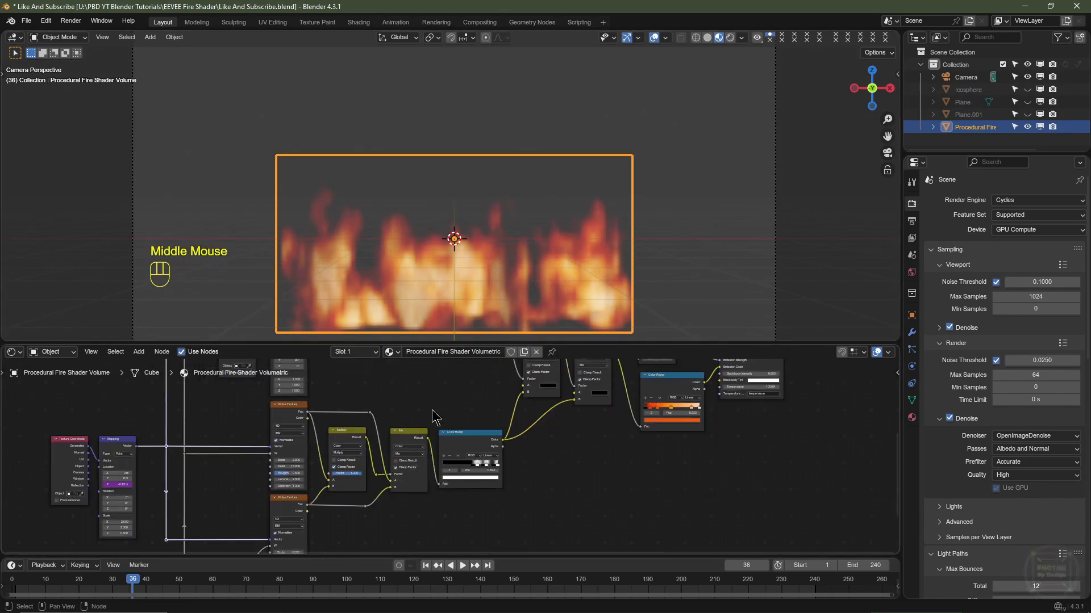
pyautogui.scroll(2, 527, 483)
pyautogui.moveTo(540, 503); pyautogui.dragTo(522, 488, button='middle')
pyautogui.scroll(1, 523, 488)
pyautogui.moveTo(523, 488); pyautogui.dragTo(517, 479, button='middle')
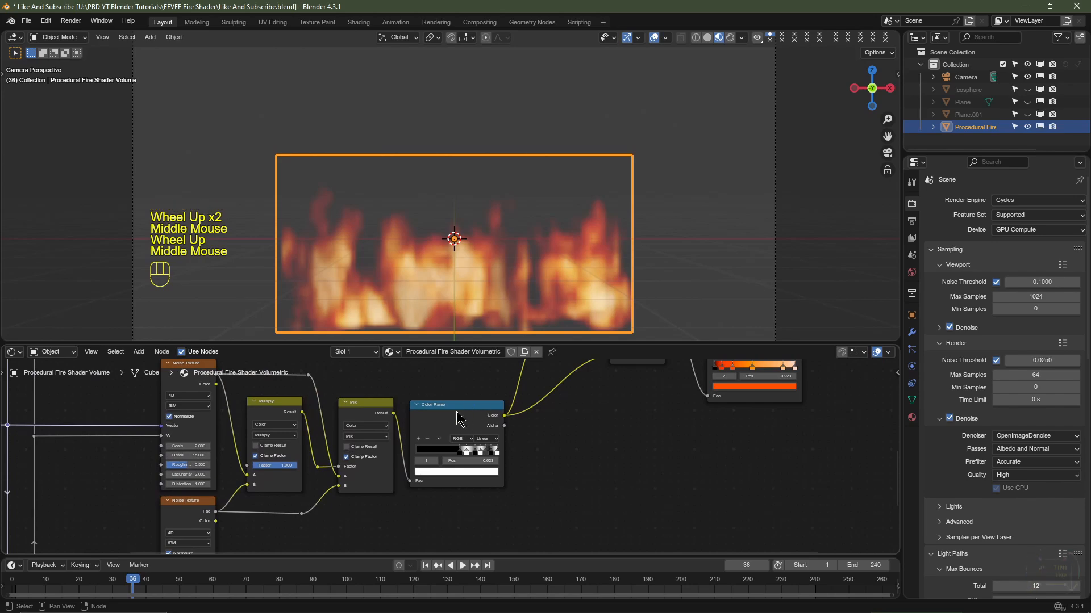
pyautogui.moveTo(421, 449); pyautogui.dragTo(515, 445, button='middle')
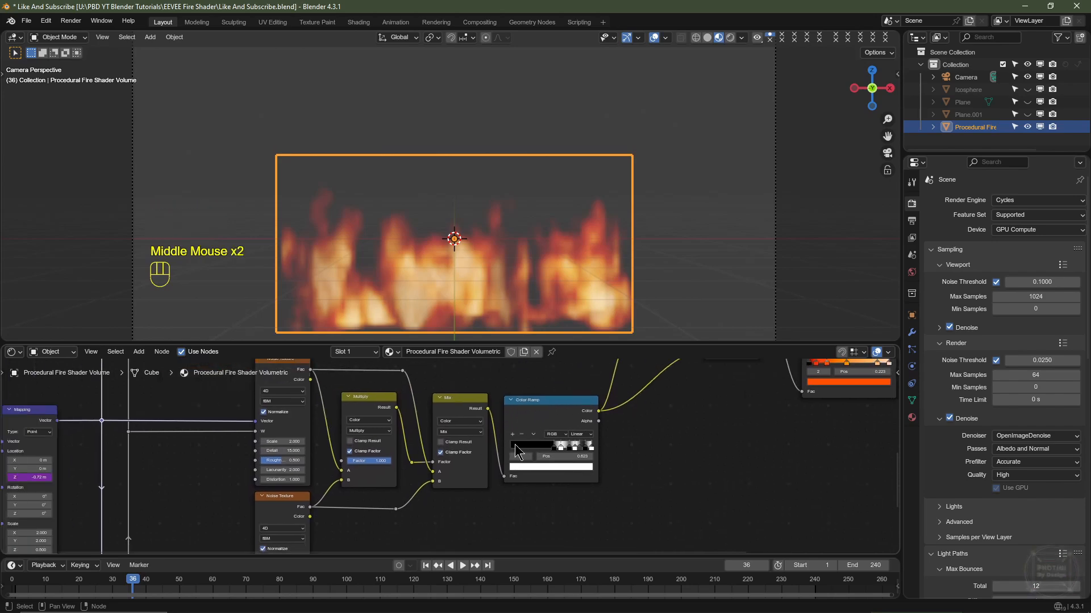
pyautogui.moveTo(535, 412); pyautogui.dragTo(539, 408)
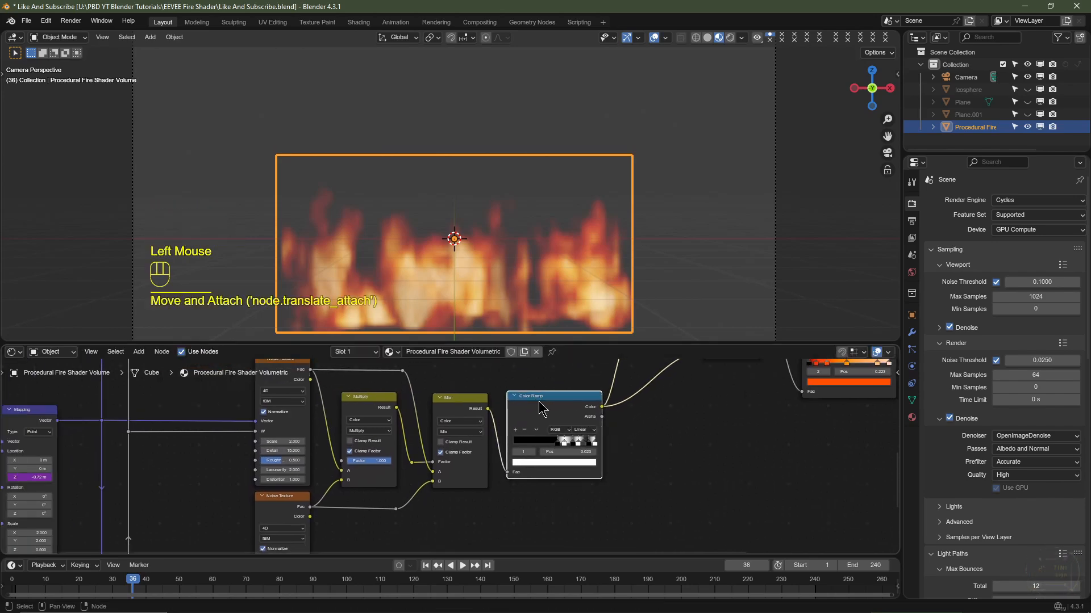
# - Try inserting a Hue/Saturation/Value node between the orange Color Ramp and the volume shader's Emission Color
pyautogui.scroll(-3, 643, 400)
pyautogui.moveTo(625, 363); pyautogui.dragTo(500, 415, button='middle')
pyautogui.moveTo(745, 467); pyautogui.dragTo(562, 472, button='middle')
pyautogui.scroll(2, 471, 419)
pyautogui.moveTo(471, 419); pyautogui.dragTo(492, 451, button='middle')
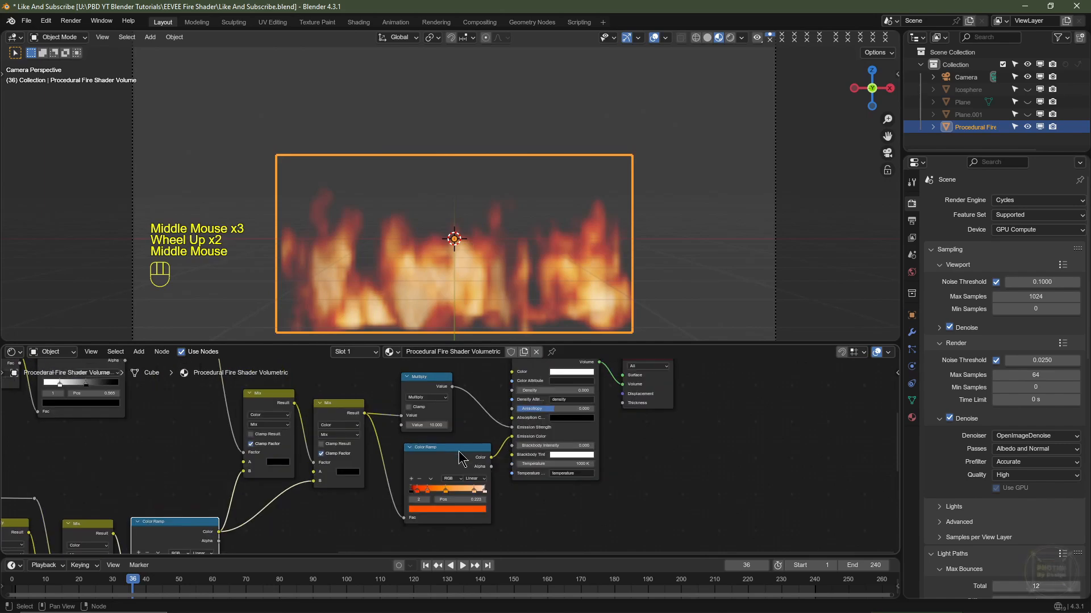
pyautogui.hotkey('shift', 'a')
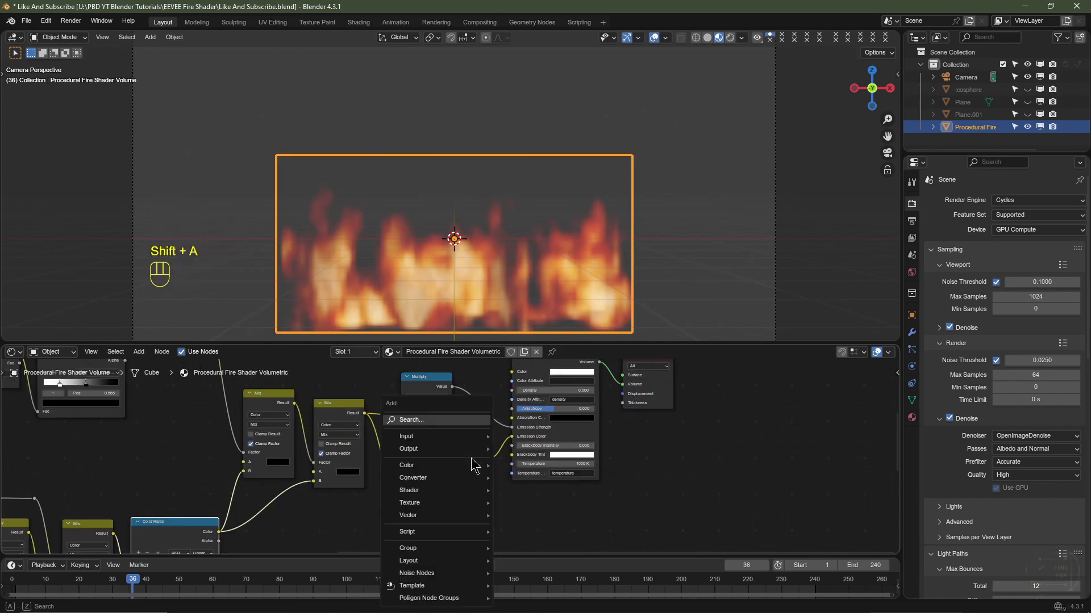
pyautogui.moveTo(442, 471)
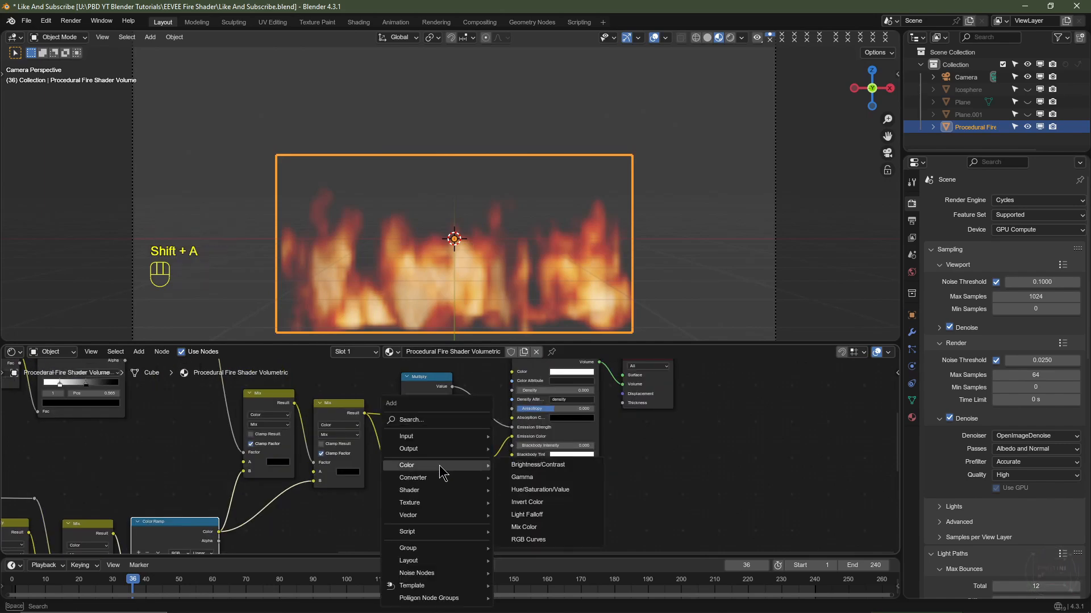
pyautogui.click(567, 489)
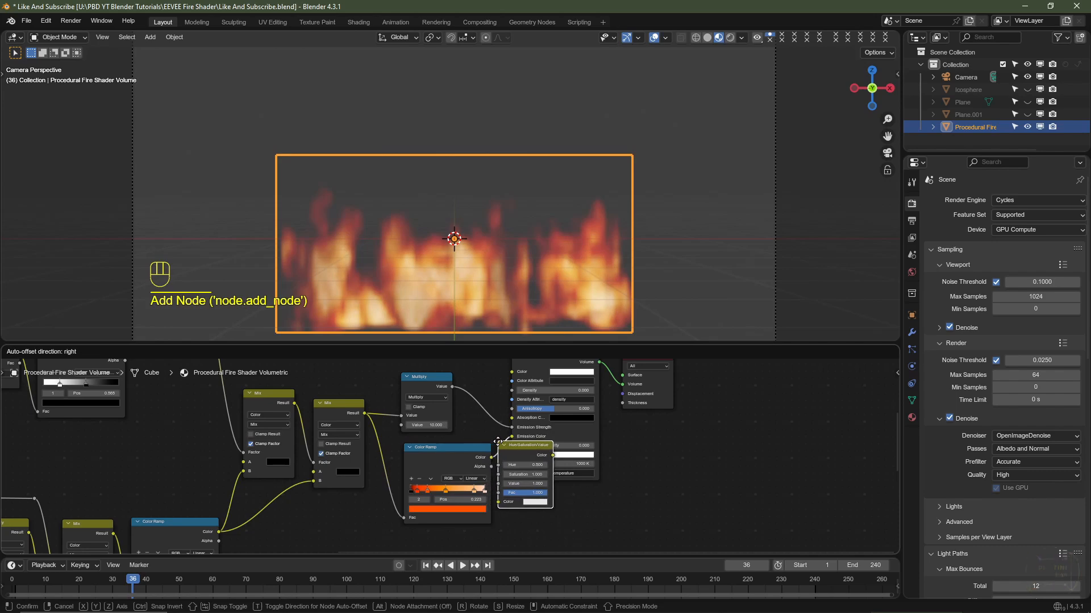
pyautogui.click(513, 455)
pyautogui.scroll(3, 571, 491)
pyautogui.moveTo(554, 467)
pyautogui.mouseDown()
pyautogui.moveTo(588, 467)
pyautogui.moveTo(538, 467)
pyautogui.moveTo(549, 467)
pyautogui.mouseUp()
# - Undo the addition and adjustment of the Hue/Saturation/Value node
pyautogui.hotkey('ctrl', 'z')
pyautogui.hotkey('ctrl', 'z')
pyautogui.hotkey('ctrl', 'z')
# - Hide the fire volume object, unhide the Icosphere, Plane and Plane.001, and switch the viewport to rendered shading
pyautogui.scroll(-2, 739, 170)
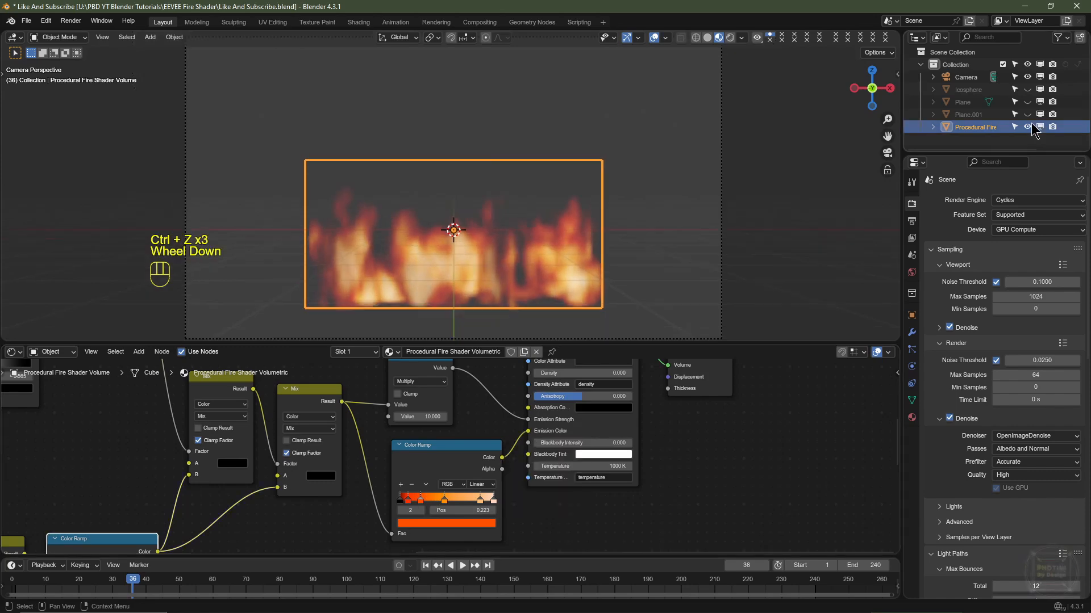
pyautogui.click(1028, 127)
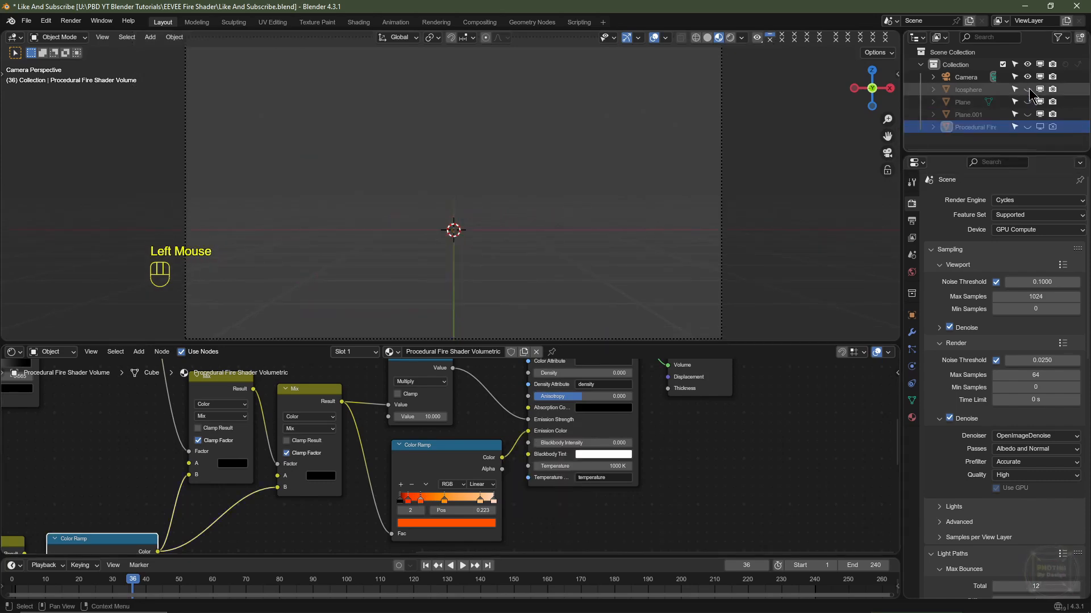
pyautogui.moveTo(1027, 89); pyautogui.dragTo(1028, 114)
pyautogui.scroll(-2, 824, 114)
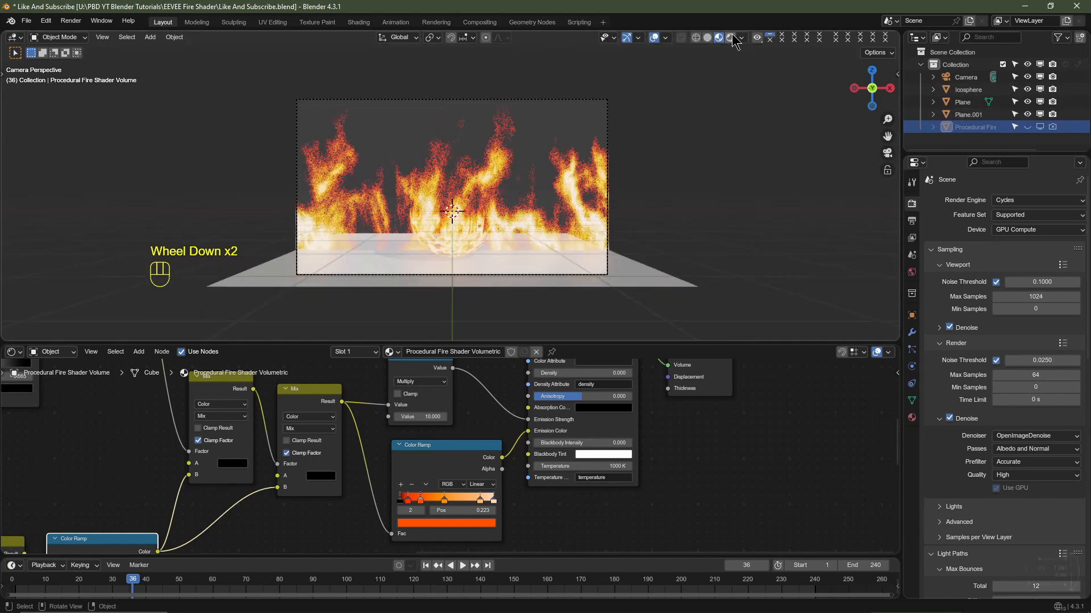
pyautogui.click(730, 37)
pyautogui.scroll(3, 708, 221)
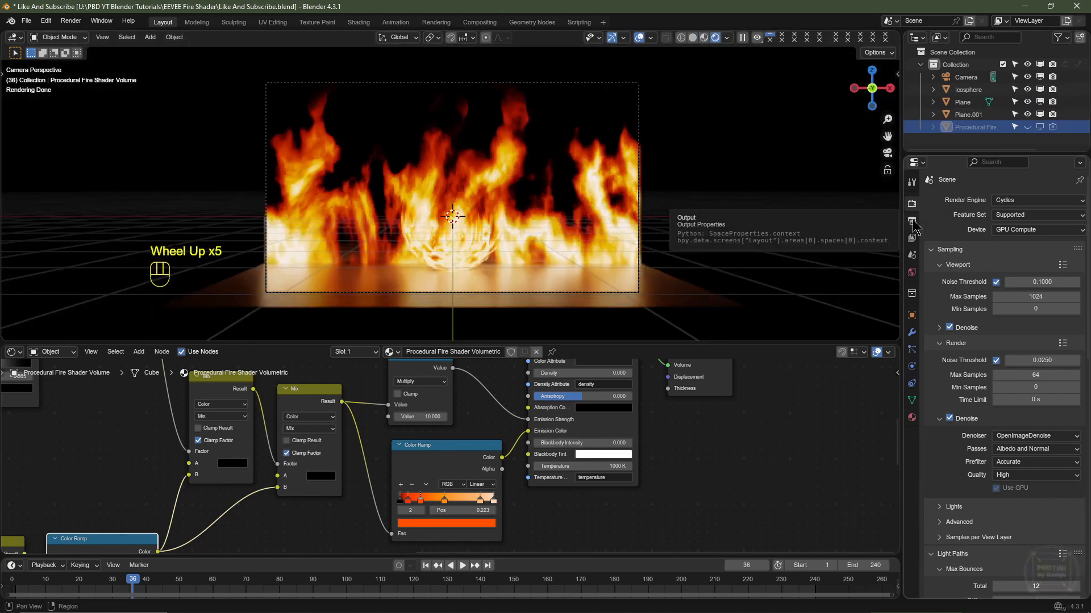
# - Enable Render Region in the output settings and accept the You Absolute Legends folder as the output path
pyautogui.click(913, 222)
pyautogui.click(996, 284)
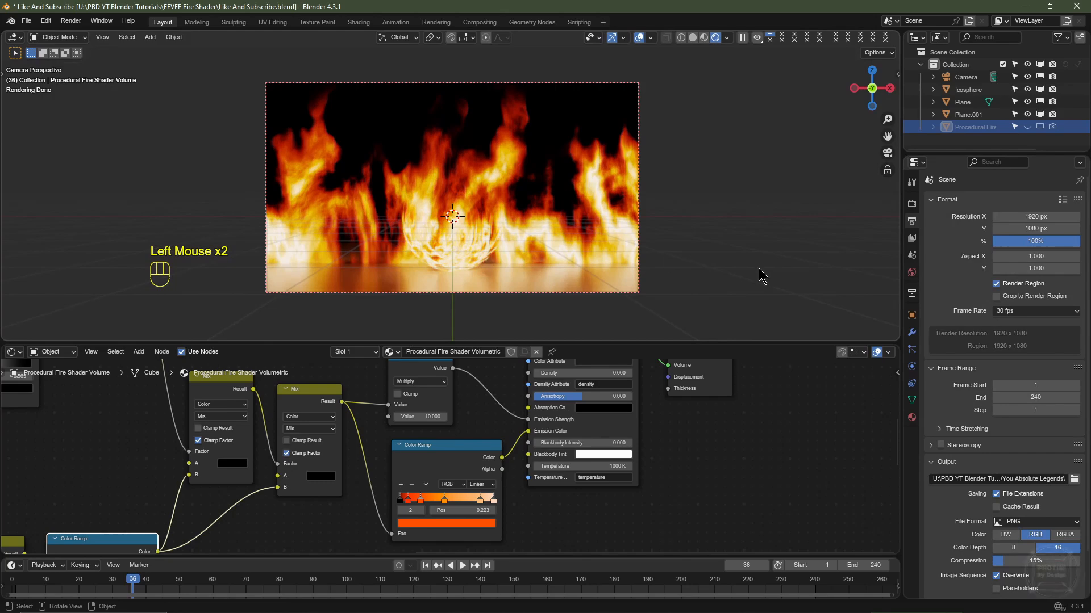
pyautogui.click(966, 278)
pyautogui.press('a')
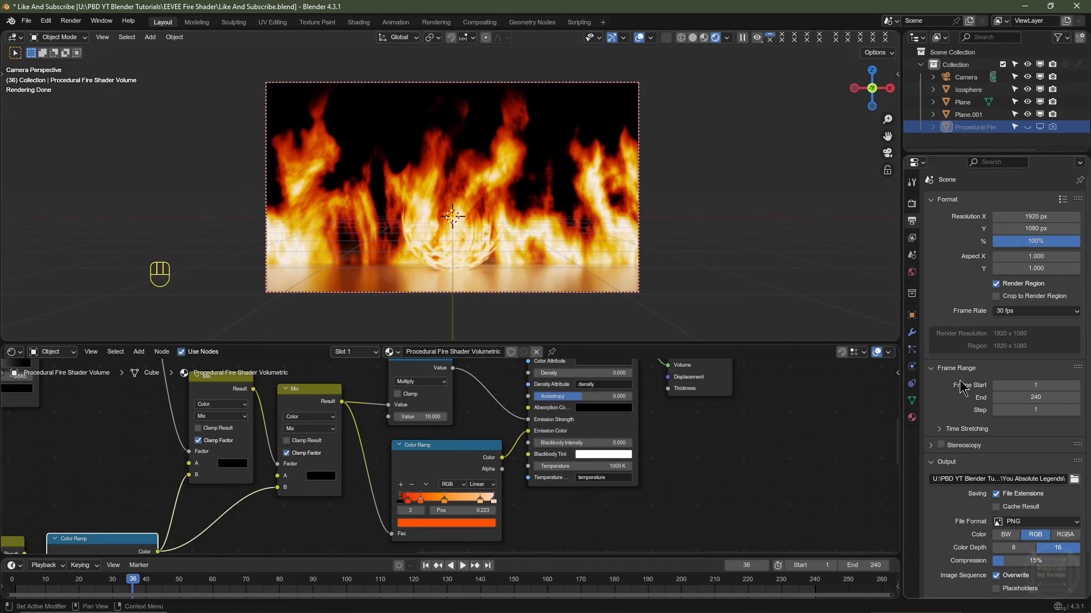
pyautogui.click(1074, 479)
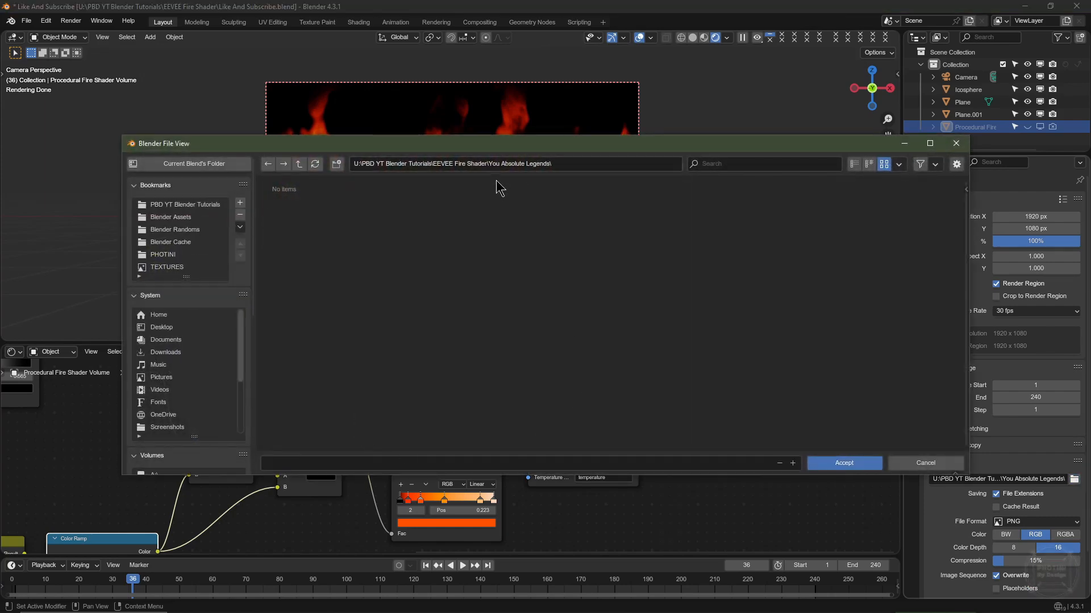
pyautogui.click(844, 463)
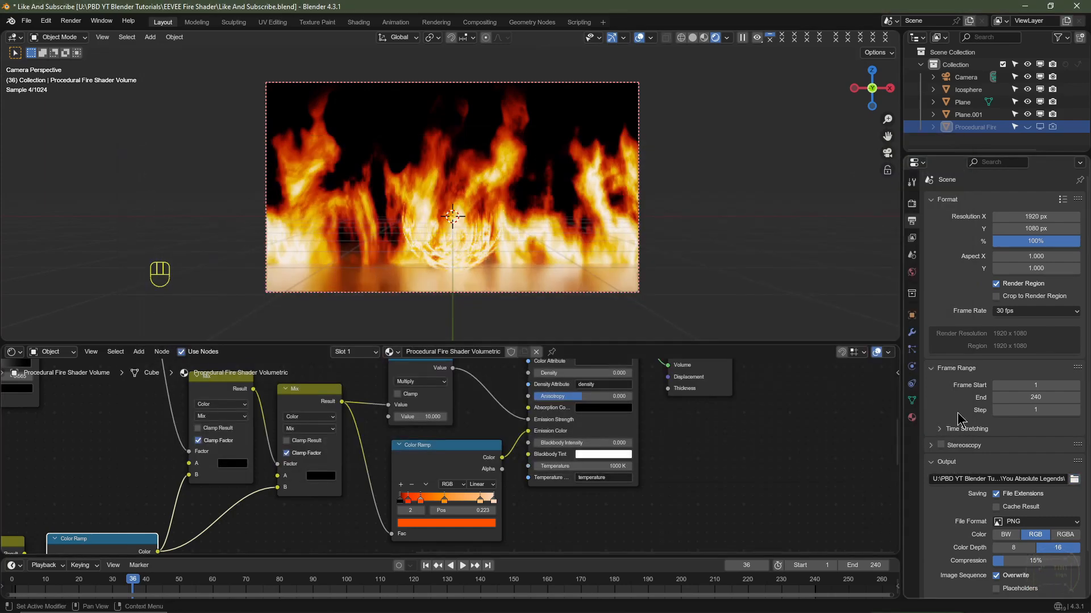
# - Set the render output's file format to OpenEXR with the DWAA (lossy) codec
pyautogui.scroll(-2, 1023, 471)
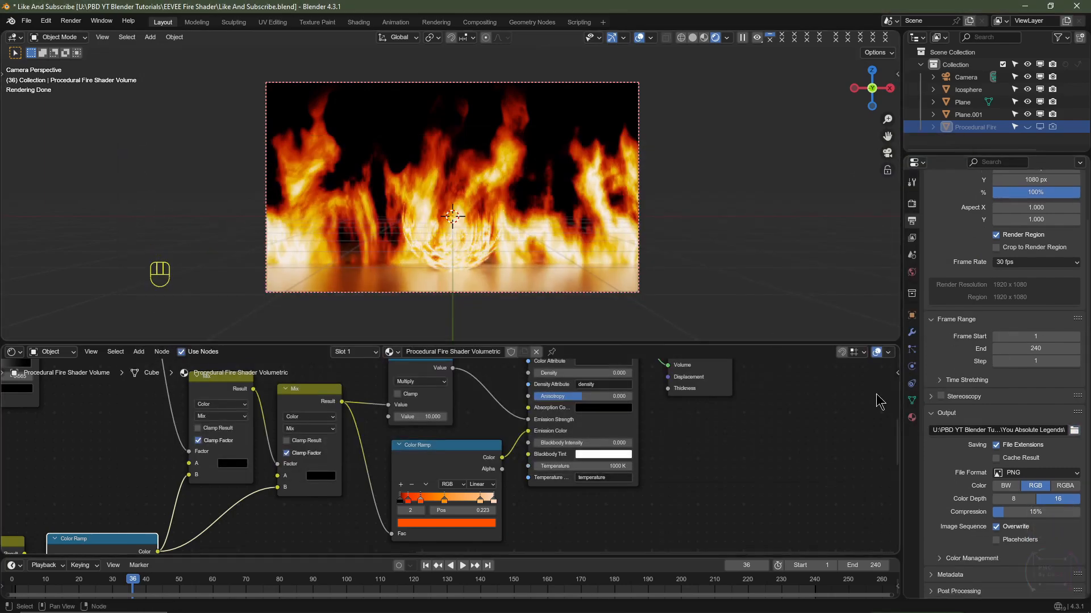
pyautogui.click(1021, 479)
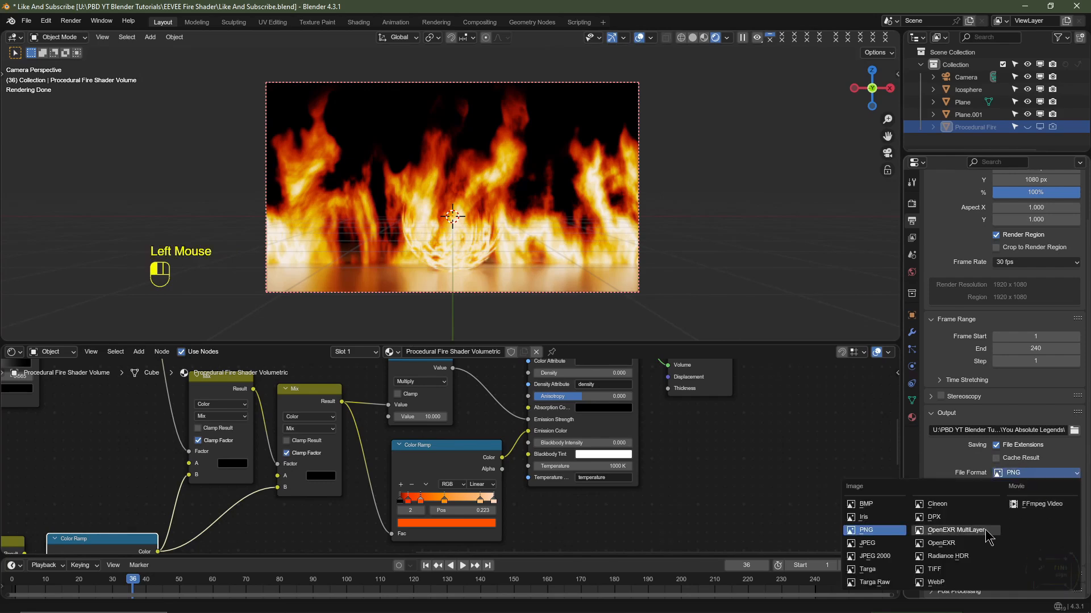
pyautogui.click(954, 546)
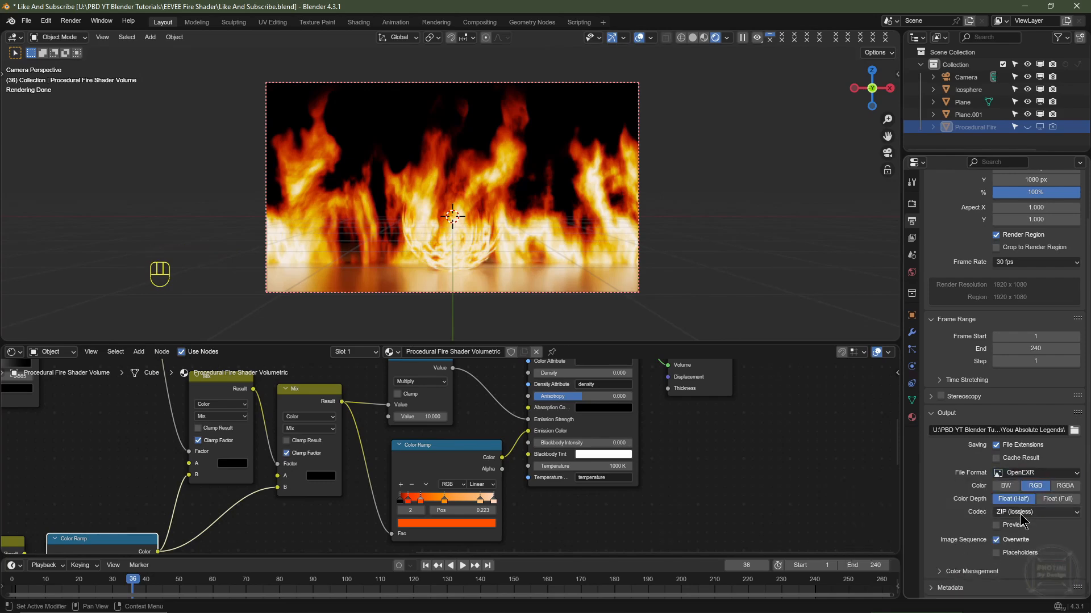
pyautogui.click(1021, 512)
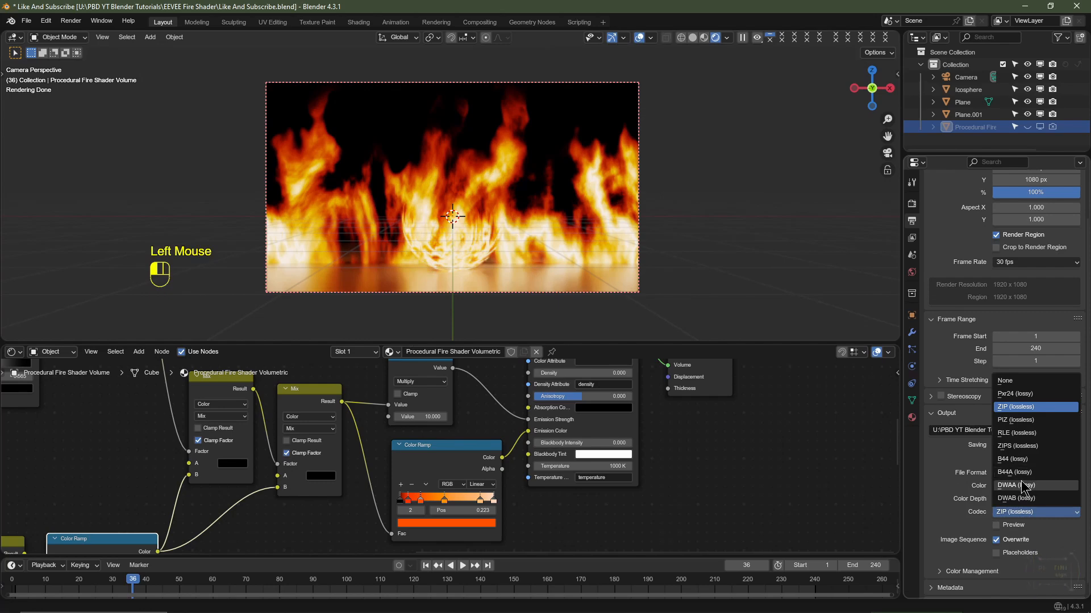
pyautogui.click(1021, 493)
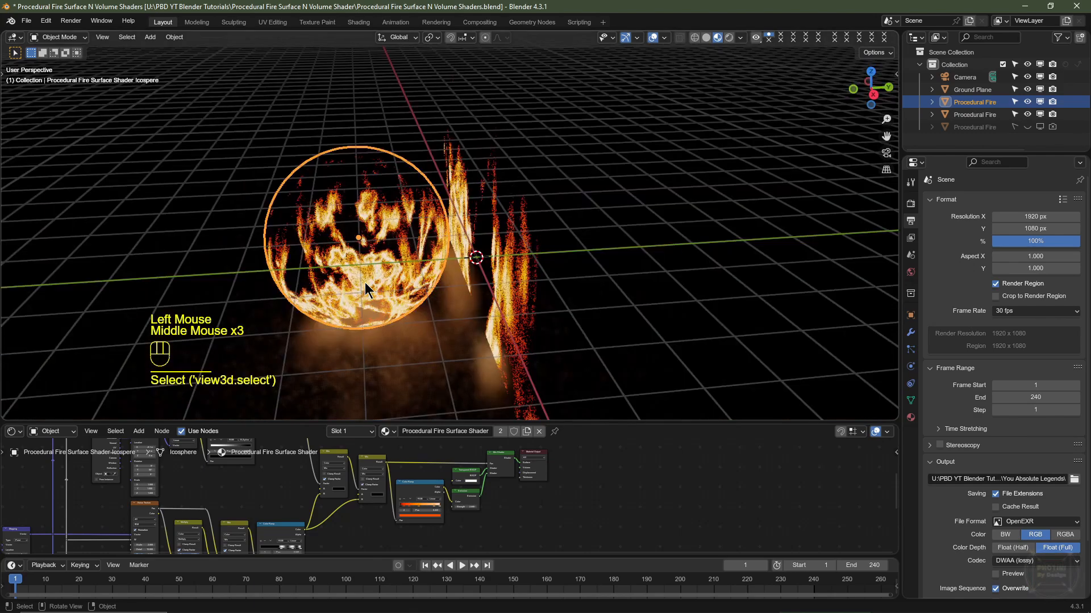
# - Select the fire surface icosphere and snap the 3D cursor to it
pyautogui.click(365, 282)
pyautogui.moveTo(365, 282); pyautogui.dragTo(385, 257, button='middle')
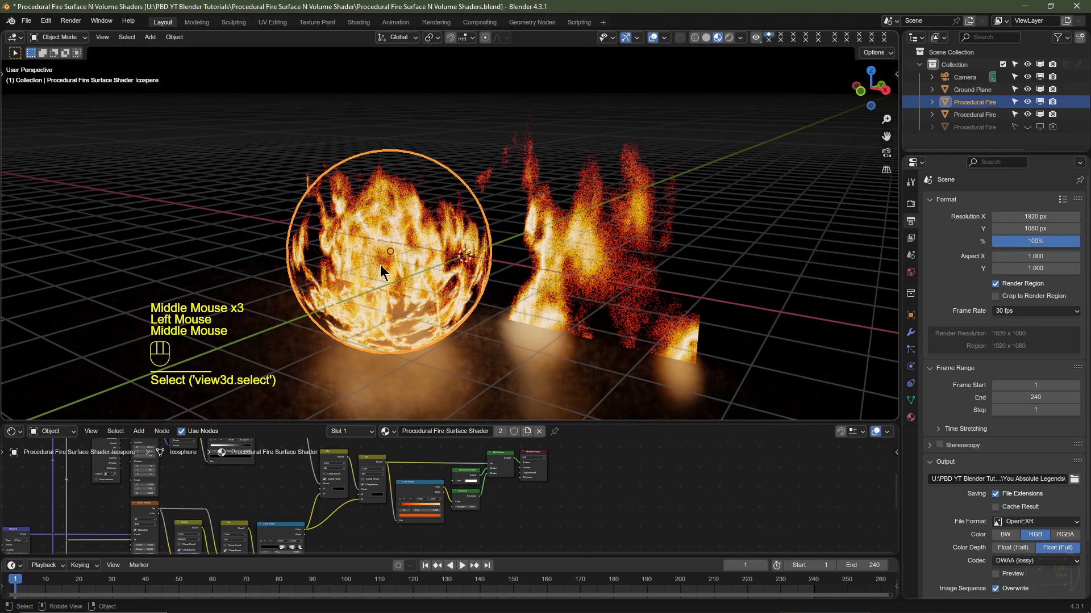
pyautogui.hotkey('shift', 's')
pyautogui.click(380, 326)
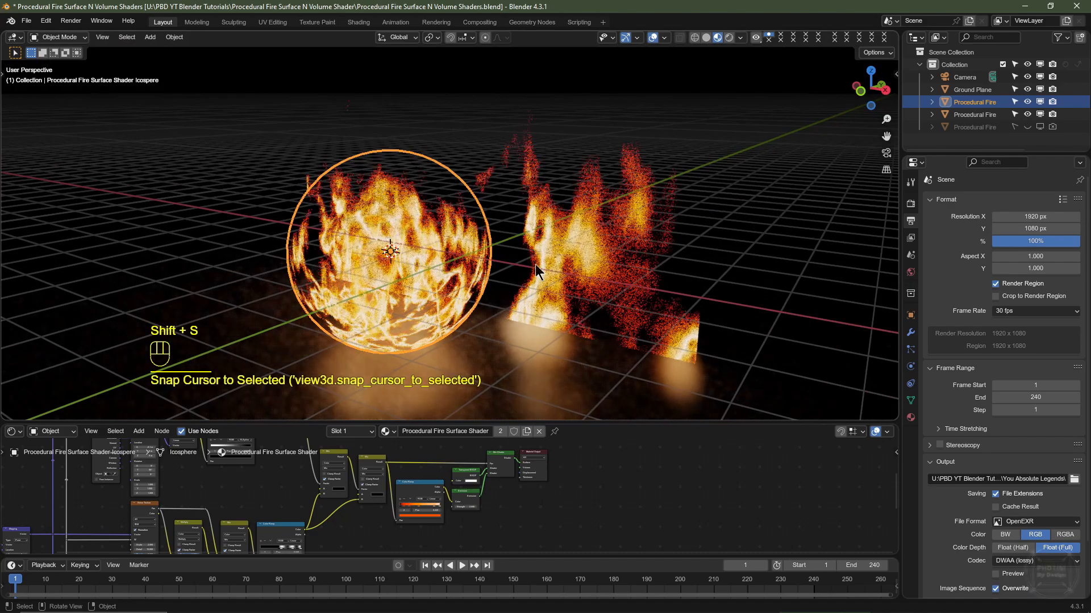
# - Add an ico sphere with 4 subdivisions at the 3D cursor and shade it smooth
pyautogui.moveTo(535, 264); pyautogui.dragTo(492, 243, button='middle')
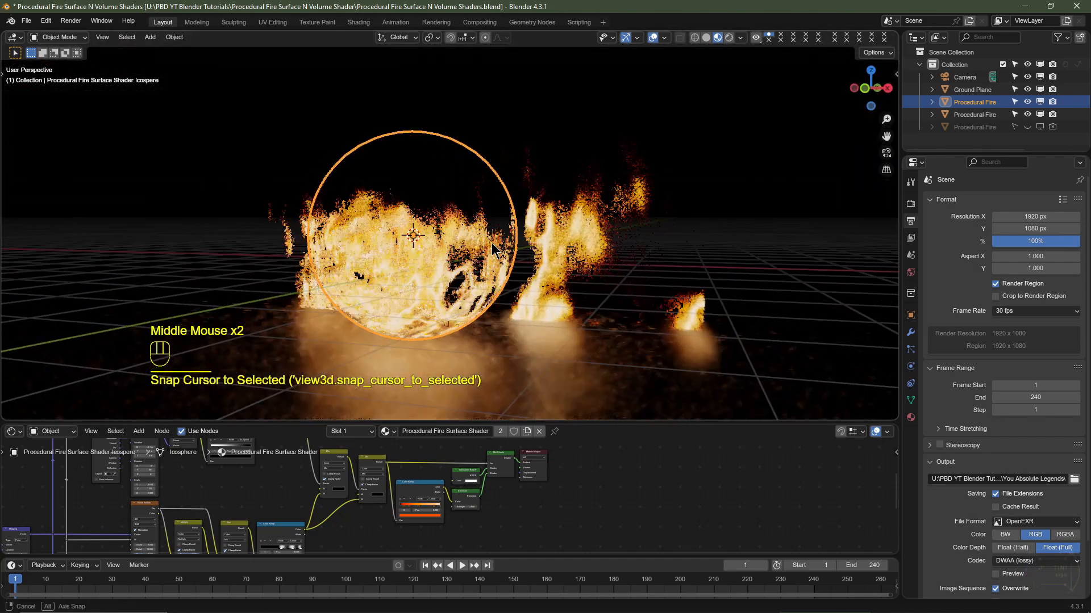
pyautogui.hotkey('shift', 'a')
pyautogui.moveTo(423, 276)
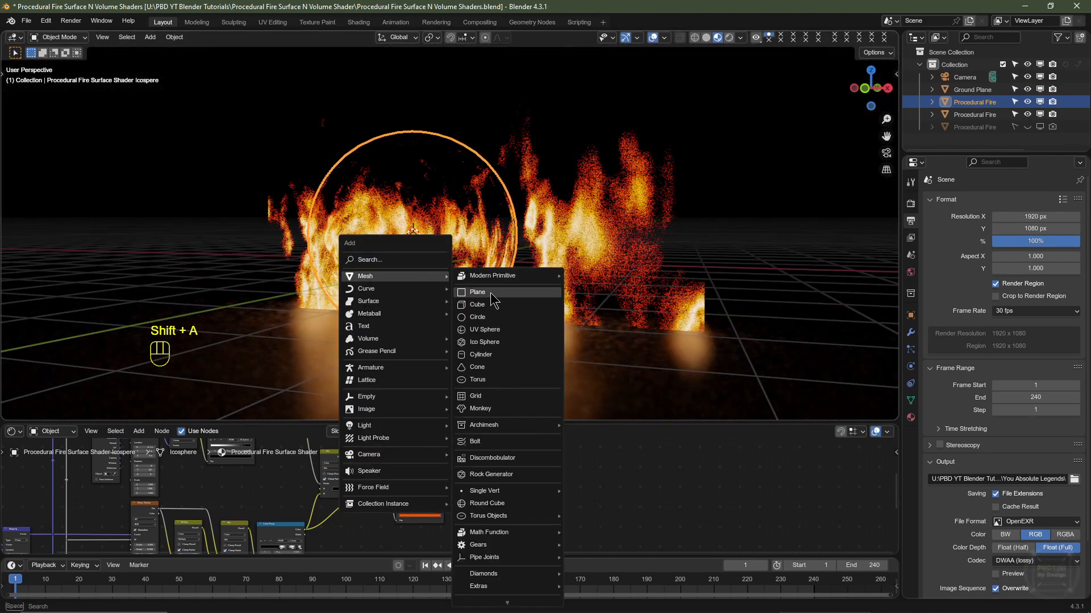
pyautogui.click(485, 341)
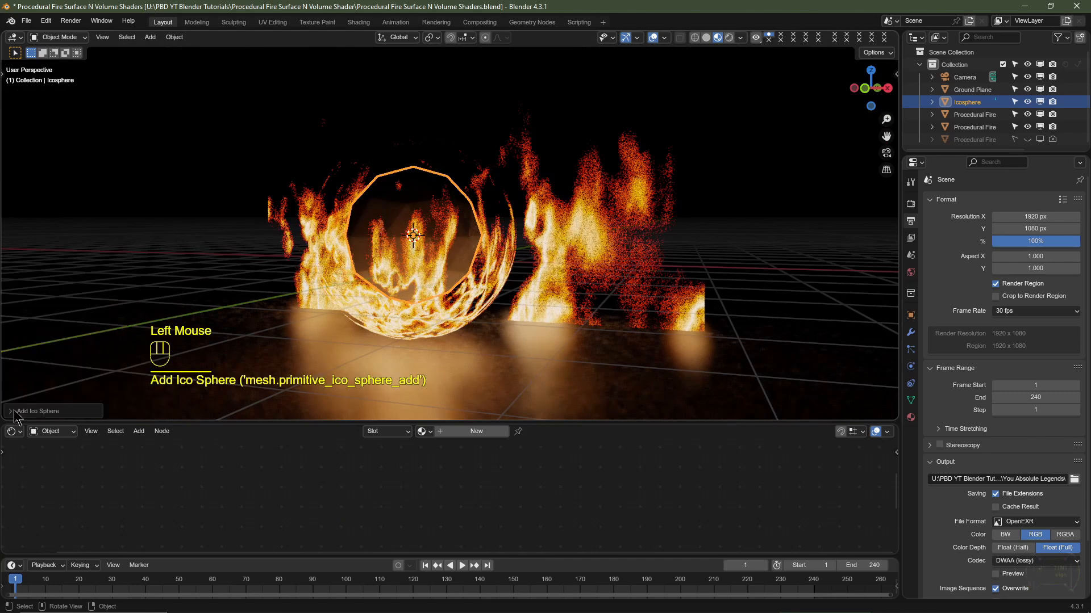
pyautogui.click(10, 412)
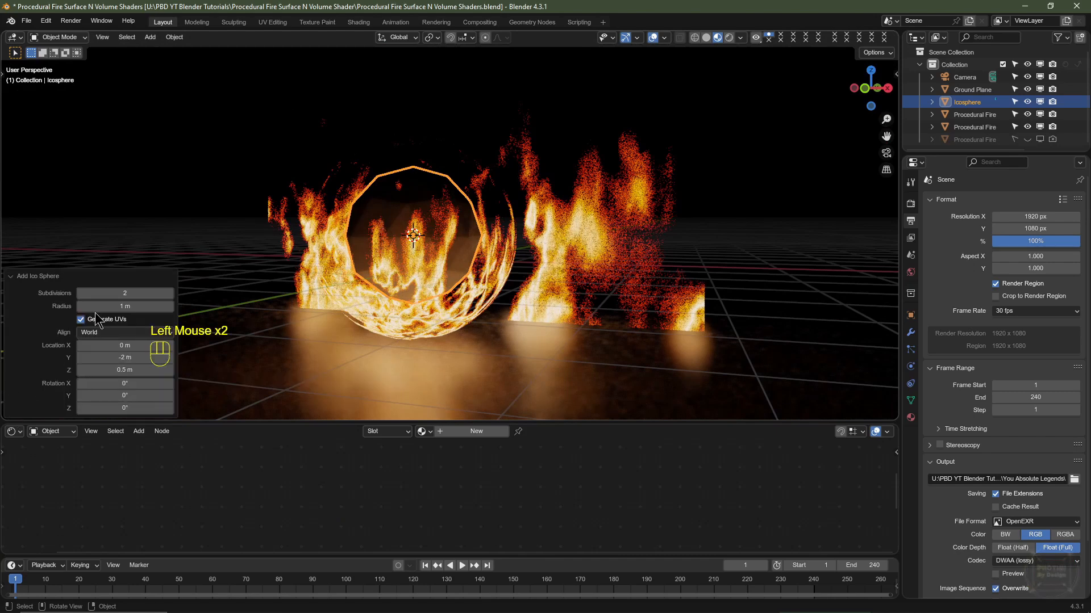
pyautogui.click(122, 290)
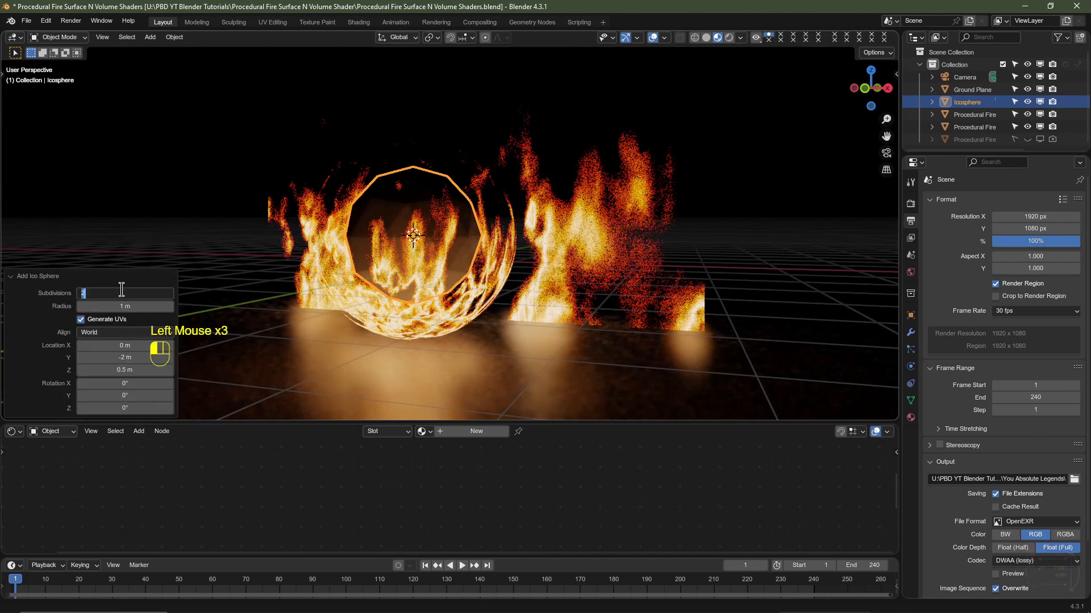
pyautogui.write('4')
pyautogui.click(12, 276)
pyautogui.rightClick(469, 243)
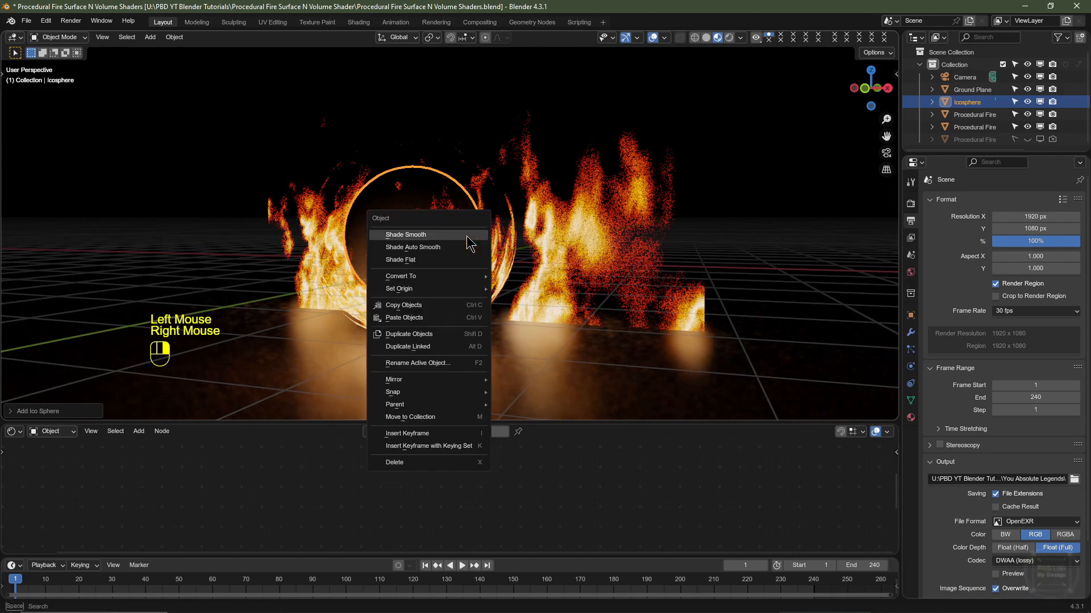
pyautogui.click(467, 237)
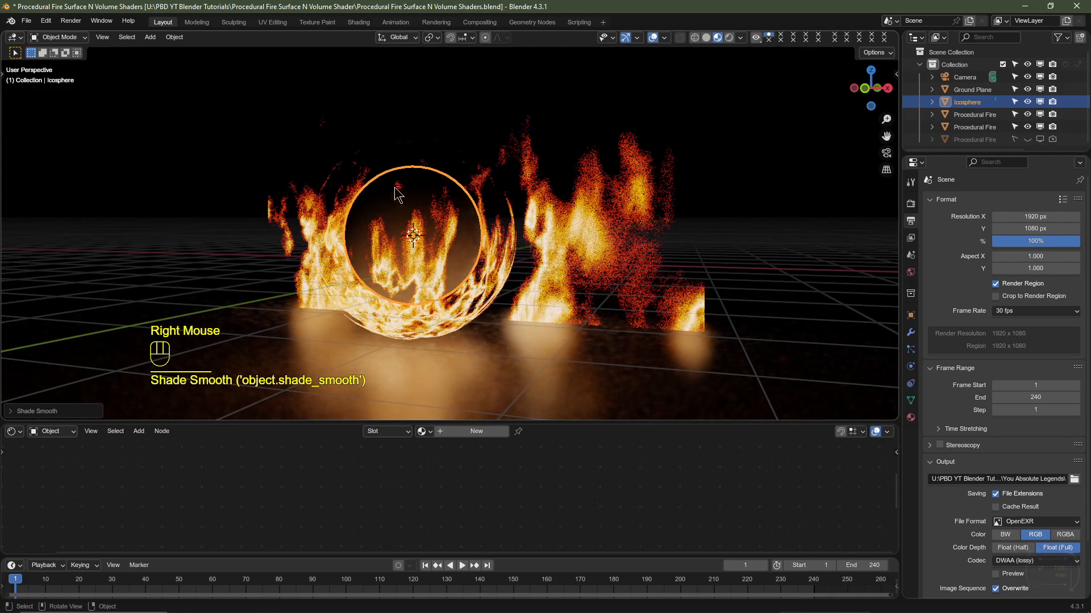
# - Assign the existing Ground Material to the new inner icosphere
pyautogui.click(404, 388)
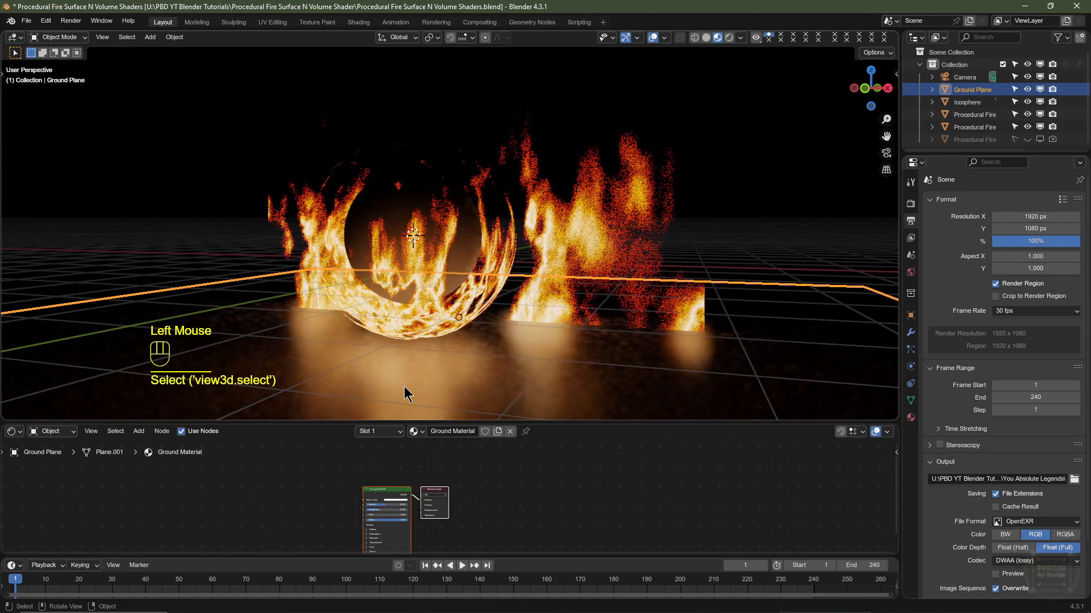
pyautogui.click(439, 257)
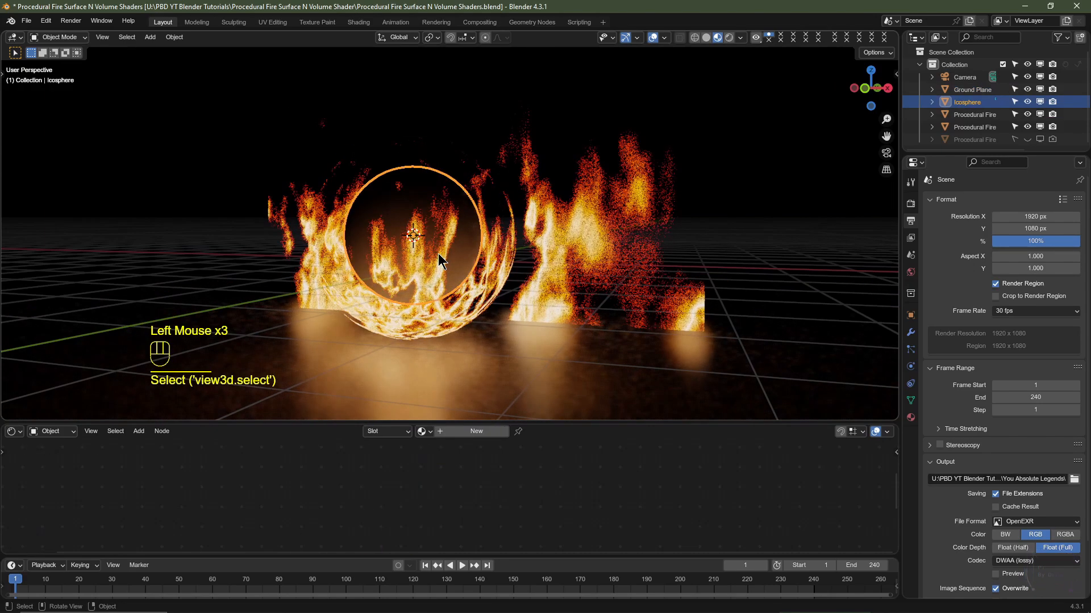
pyautogui.click(424, 431)
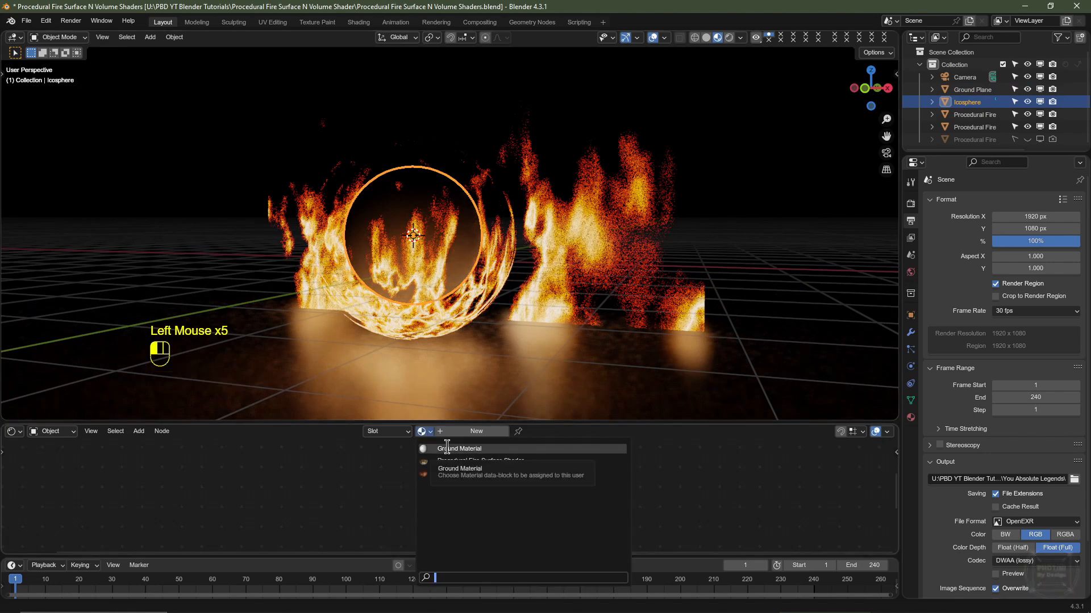
pyautogui.click(447, 448)
# - Add a Displace modifier with a new texture to the outer fire surface icosphere
pyautogui.moveTo(453, 346); pyautogui.dragTo(441, 294, button='middle')
pyautogui.scroll(2, 441, 294)
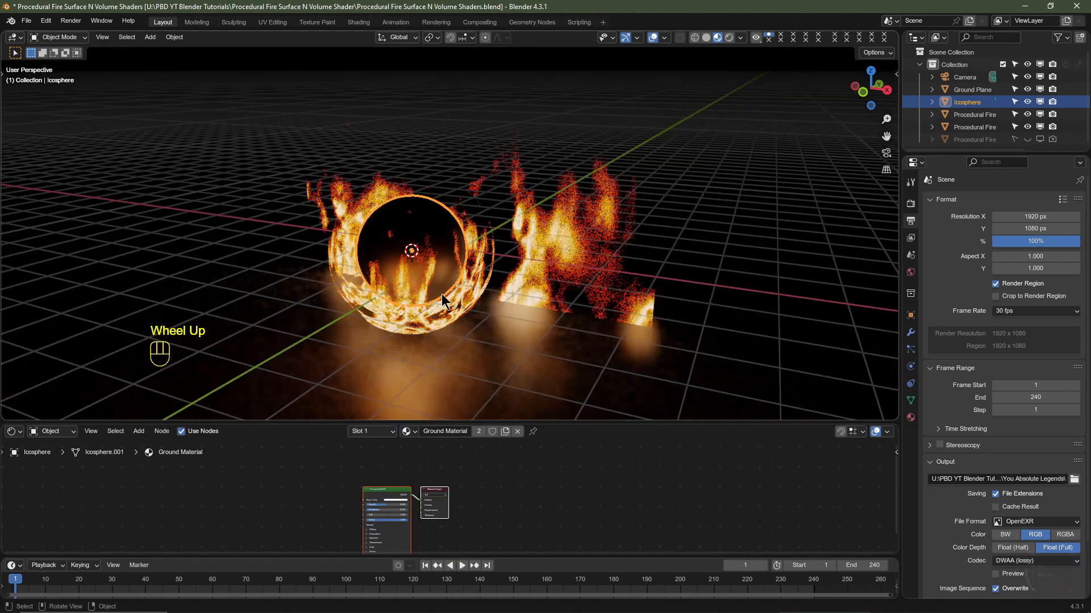
pyautogui.click(351, 267)
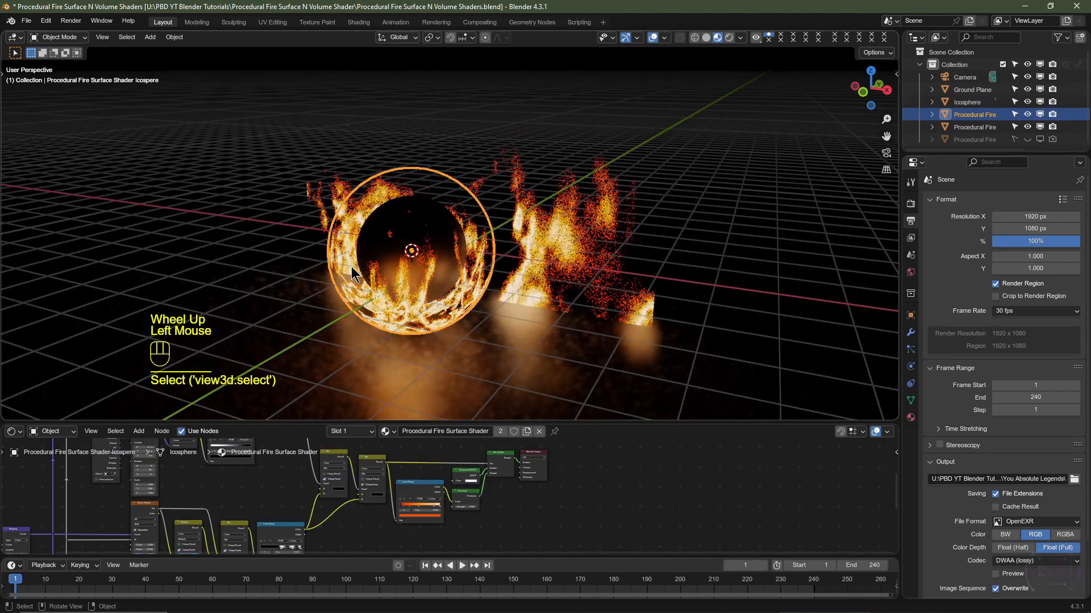
pyautogui.click(910, 332)
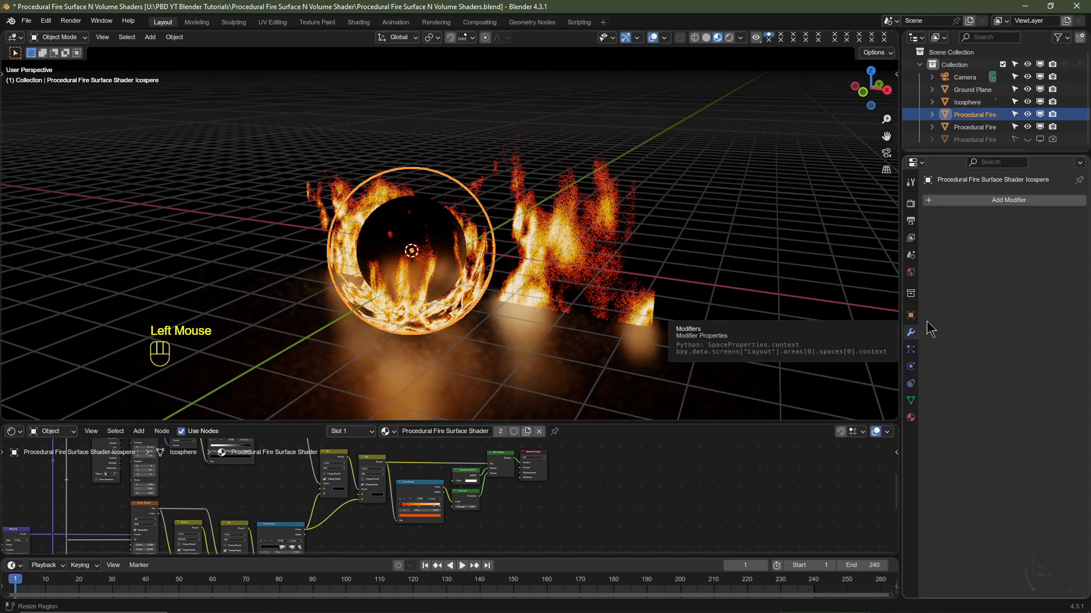
pyautogui.click(1007, 209)
pyautogui.click(965, 244)
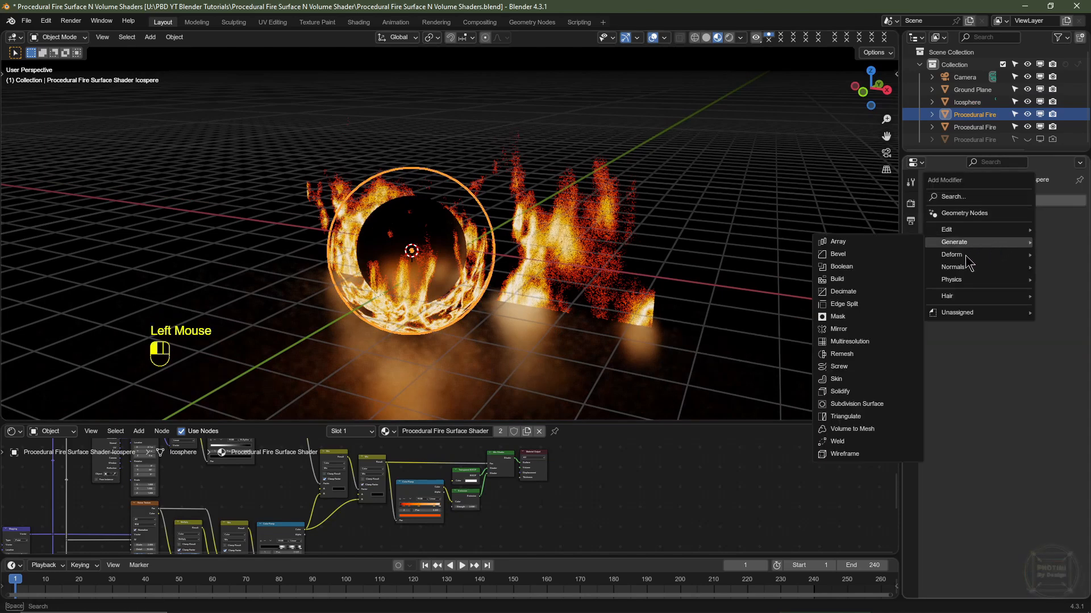
pyautogui.moveTo(966, 257)
pyautogui.click(852, 292)
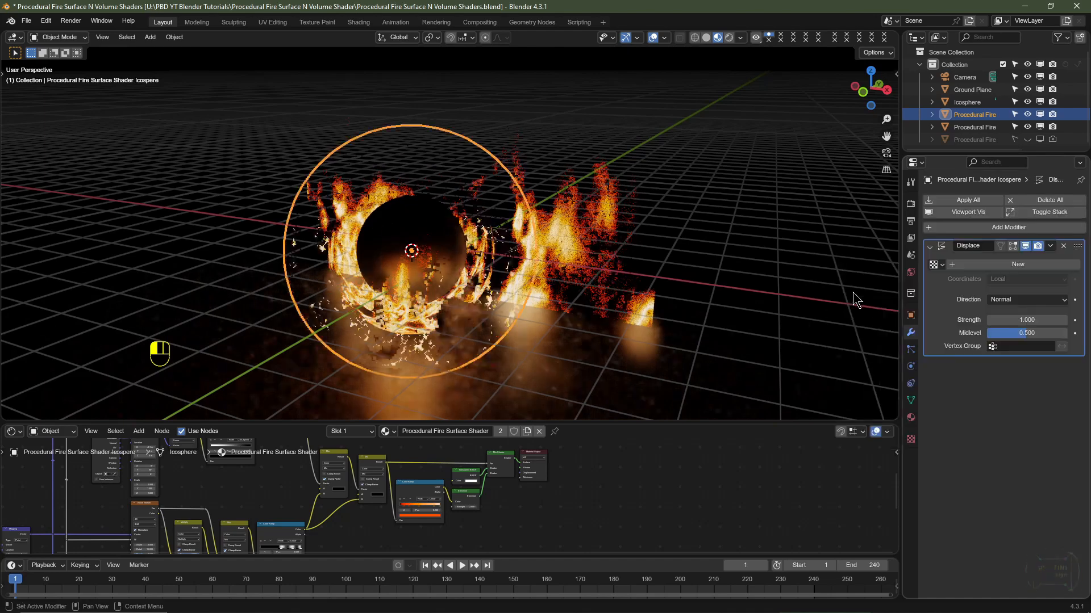
pyautogui.click(1015, 265)
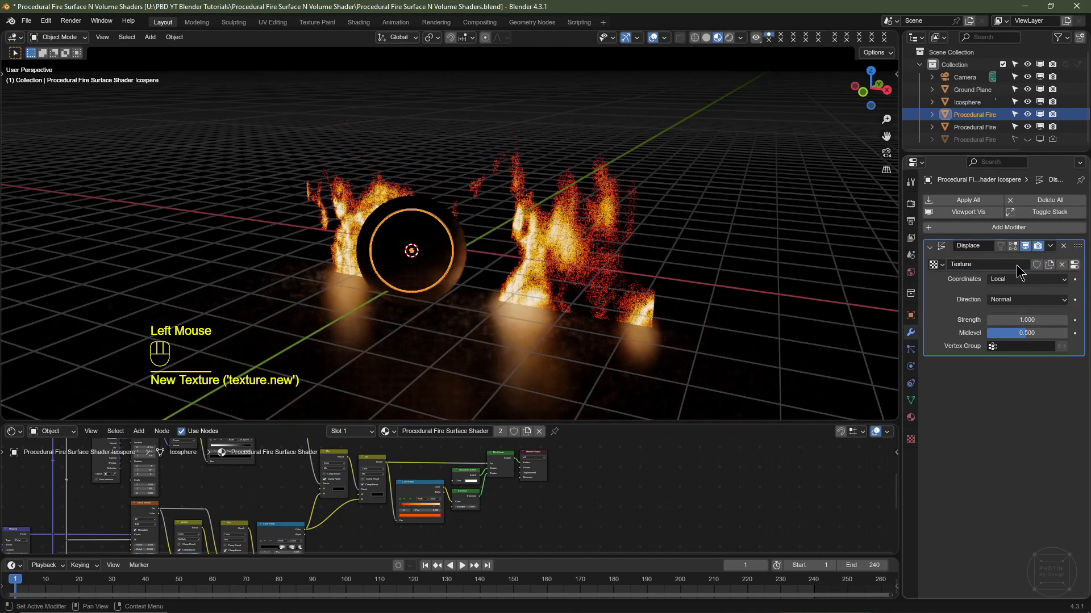
# - Make the outer fire sphere's displacement texture a Clouds texture with size 0.50 and depth 1
pyautogui.click(1075, 265)
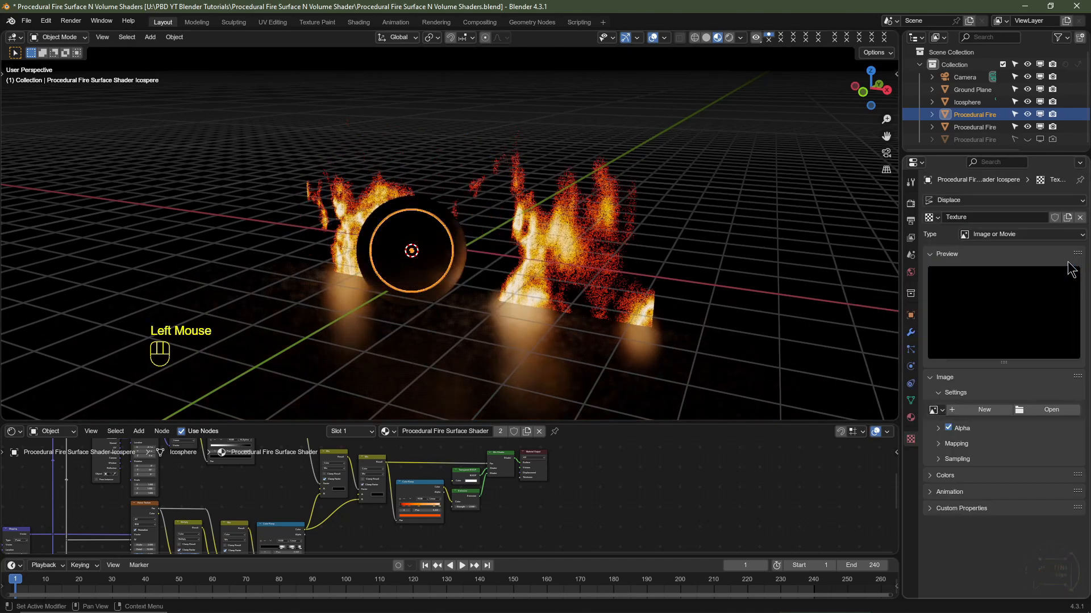
pyautogui.click(996, 239)
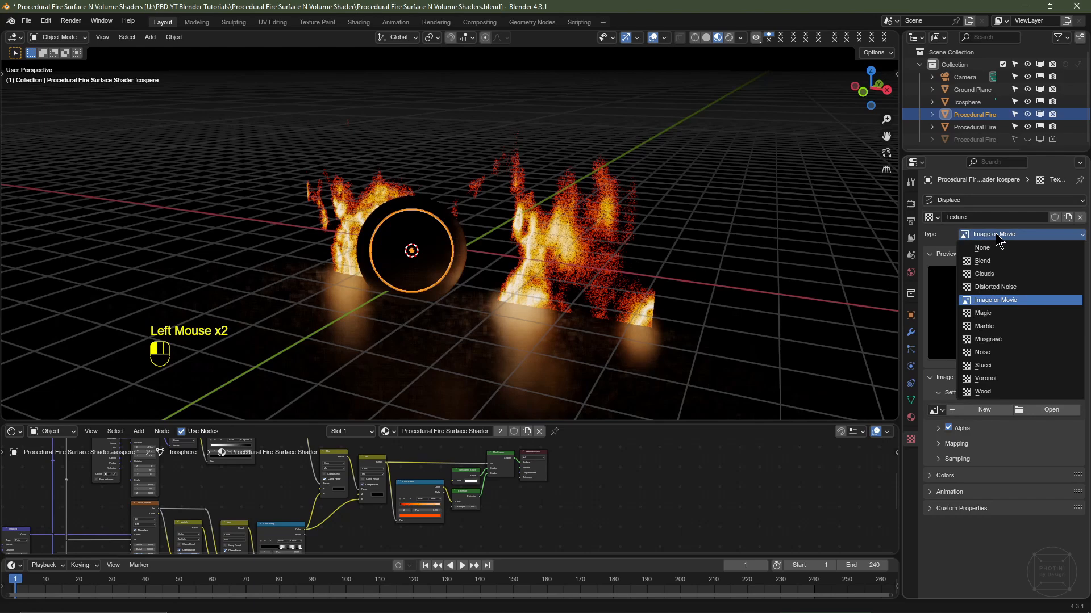
pyautogui.click(993, 283)
pyautogui.click(1033, 446)
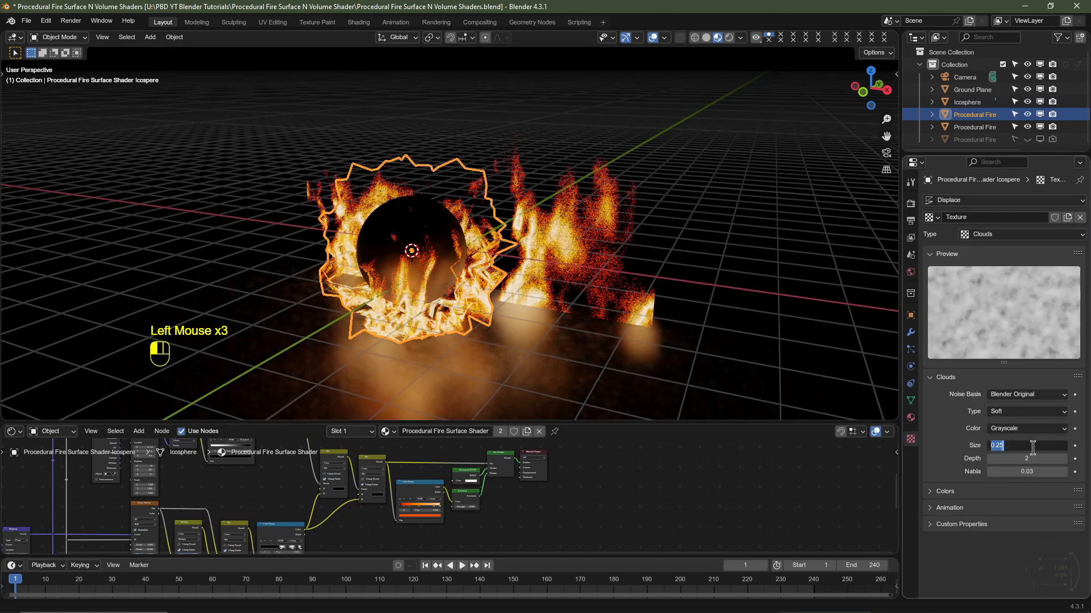
pyautogui.write('.5')
pyautogui.press('Return')
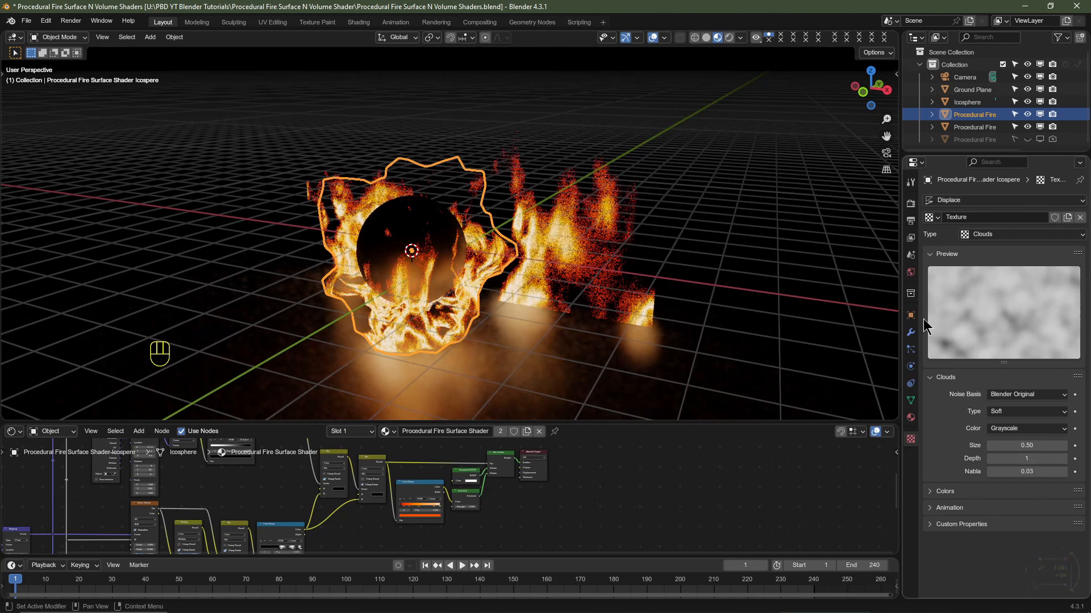
# - Set the Displace modifier's texture coordinates to Object
pyautogui.click(911, 333)
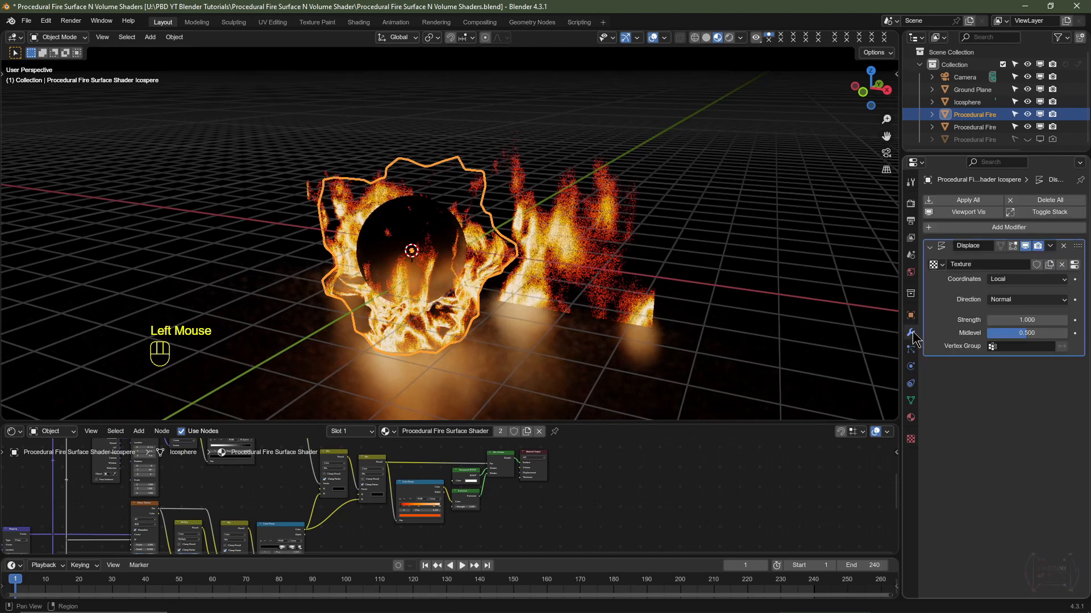
pyautogui.click(1001, 281)
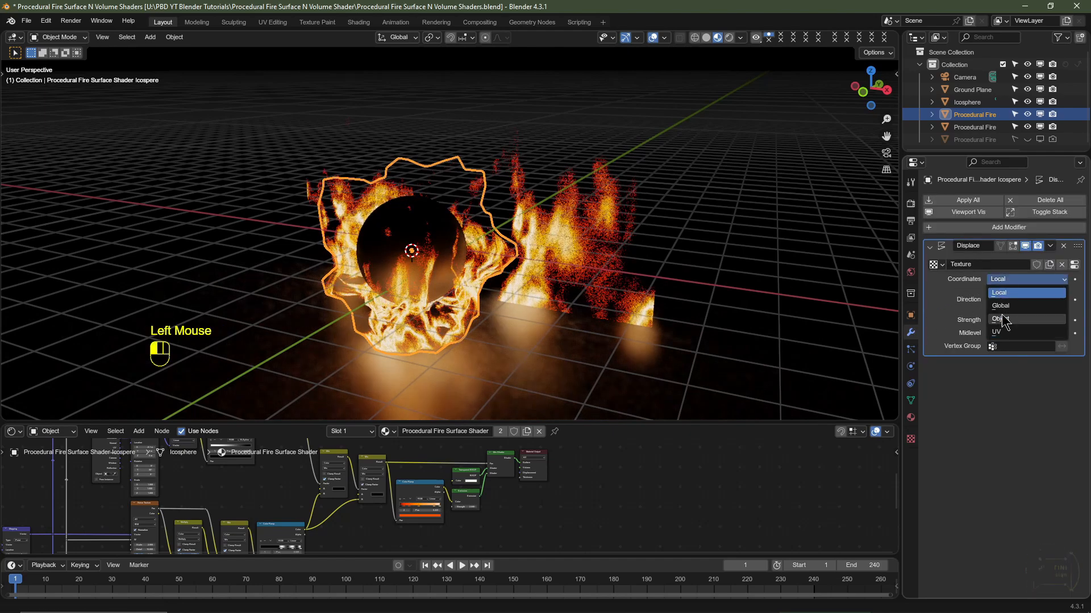
pyautogui.click(1001, 319)
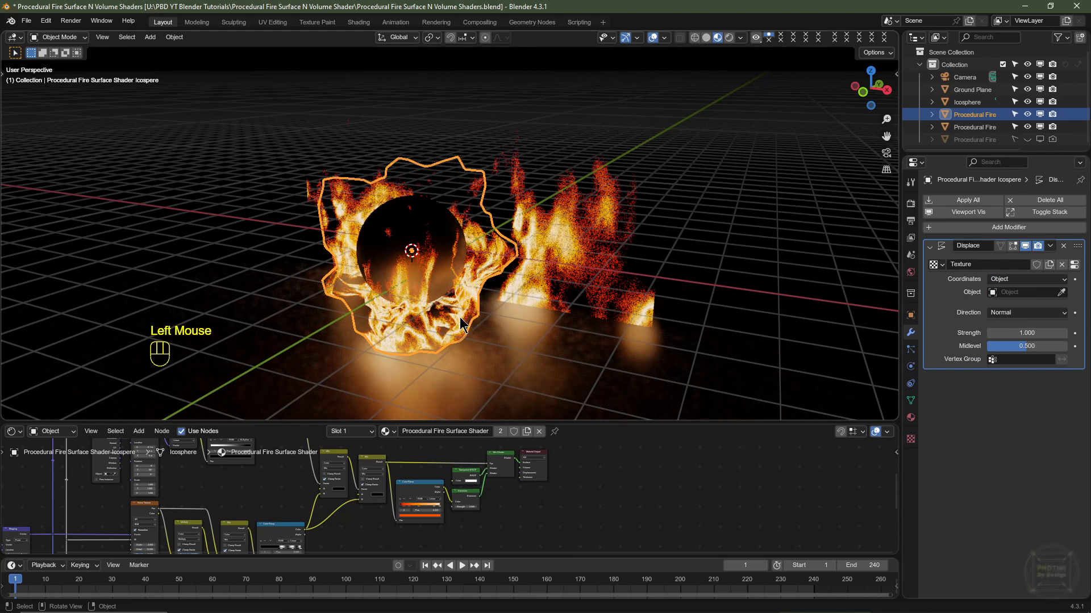
# - Add a sphere-shaped empty at the 3D cursor in the centre of the fire sphere
pyautogui.hotkey('shift', 'a')
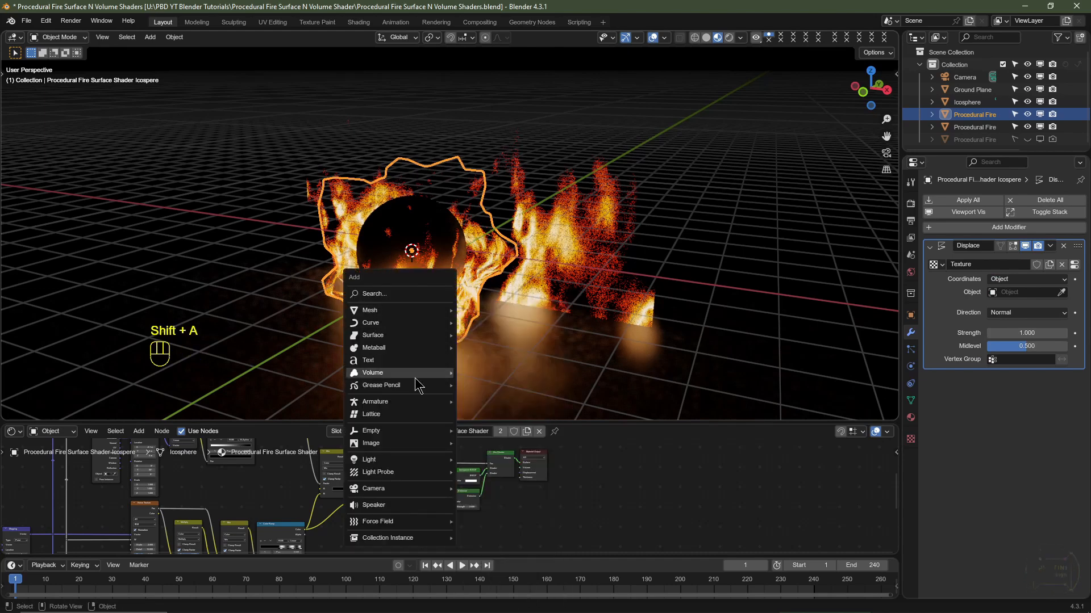
pyautogui.moveTo(402, 438)
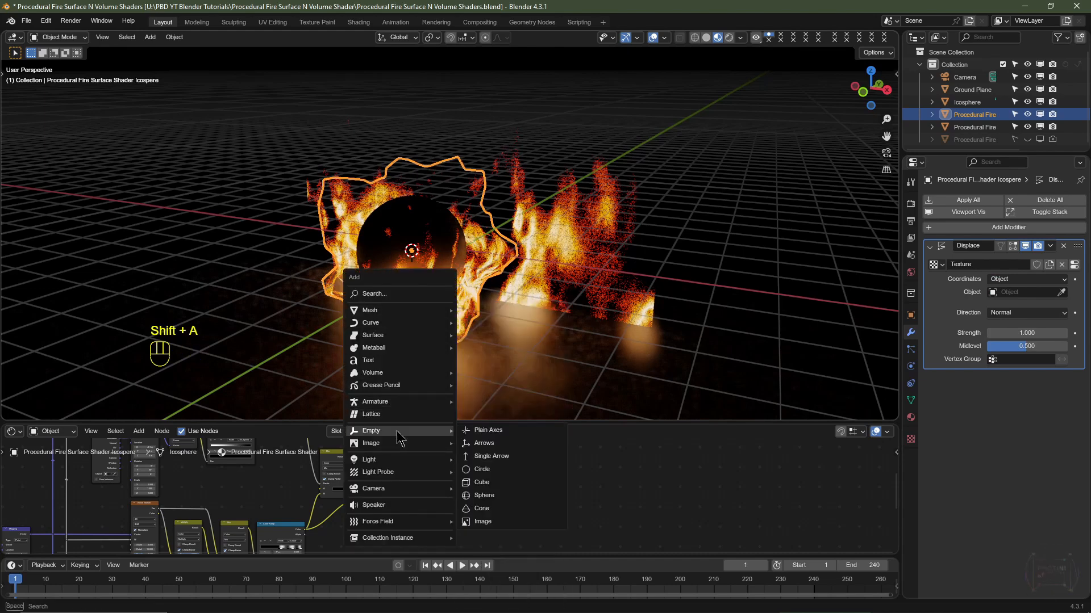
pyautogui.click(498, 498)
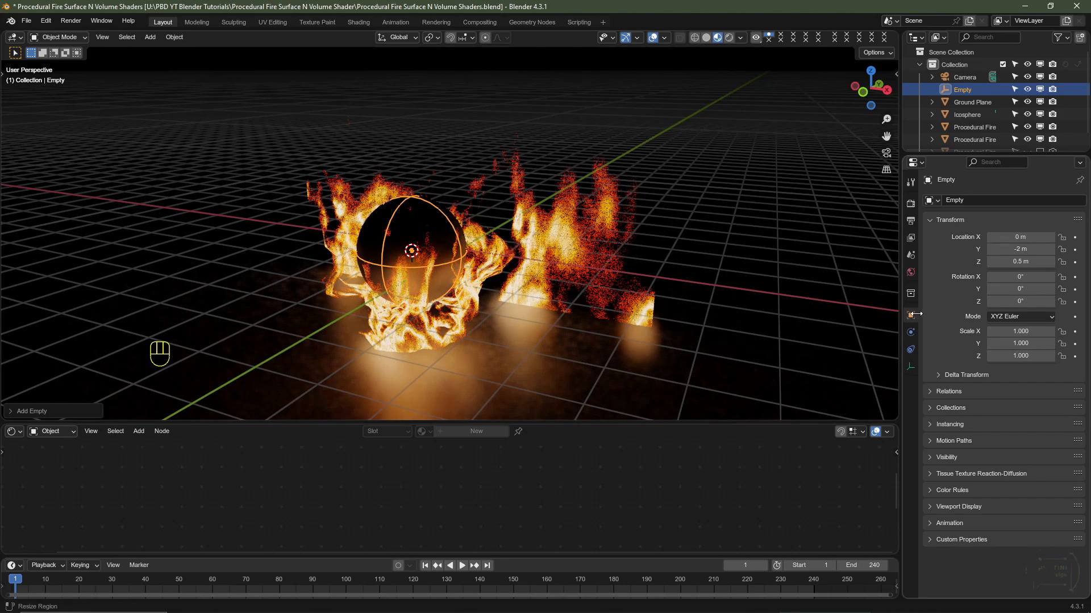
# - Drive the empty's Z location with the expression #frame/20
pyautogui.click(1020, 261)
pyautogui.write('#frame/20')
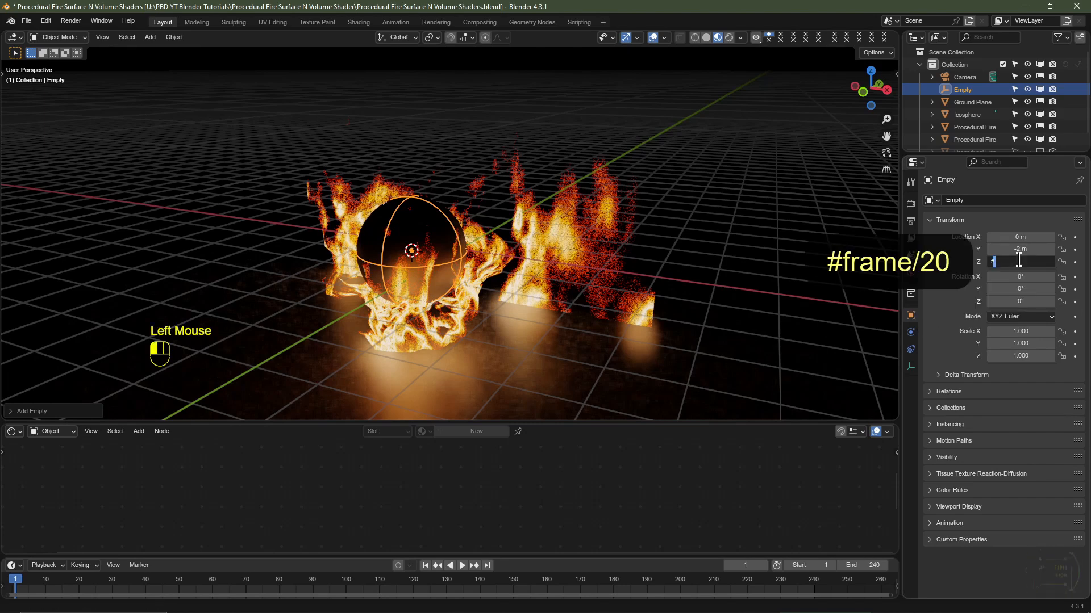
pyautogui.press('Return')
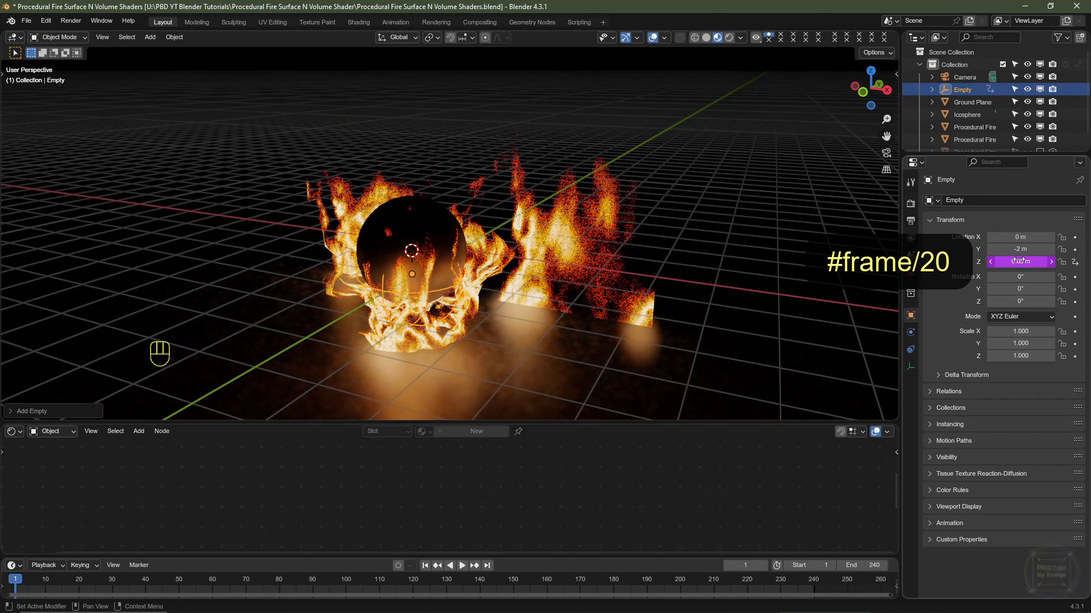
pyautogui.click(991, 263)
pyautogui.press('space')
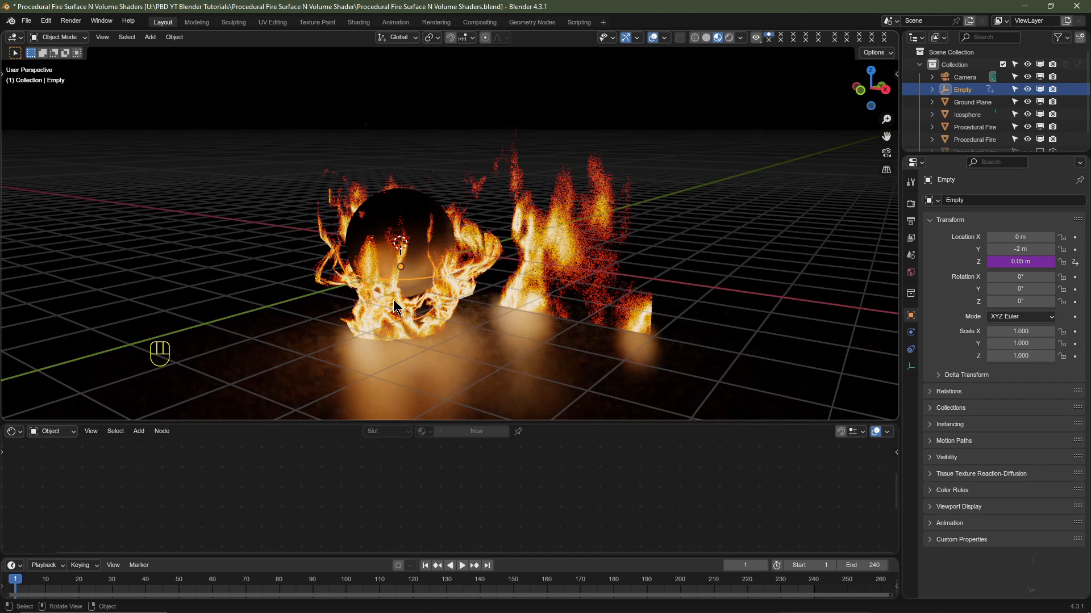
# - Select the outer fire surface icosphere and use the new empty as its Displace modifier's coordinate object
pyautogui.click(395, 308)
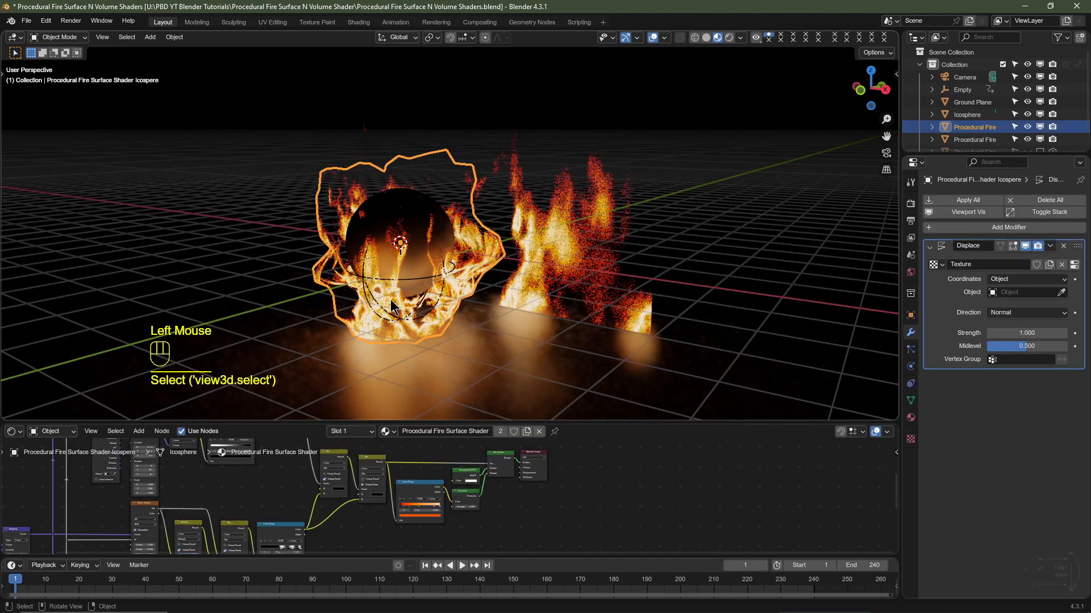
pyautogui.click(1012, 291)
pyautogui.click(909, 322)
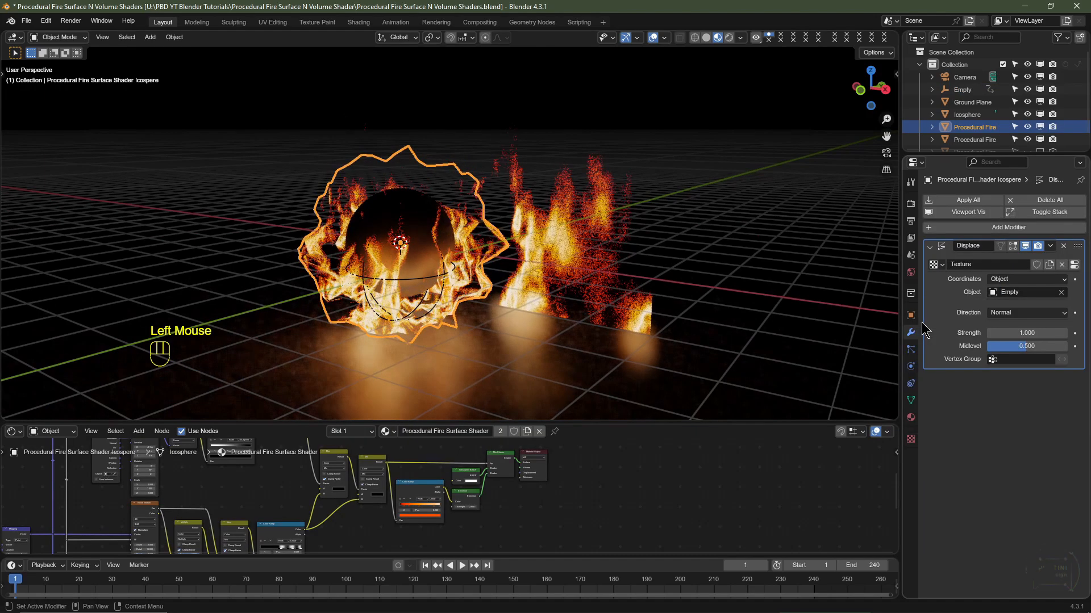
# - Rename the empty to Fire Controller Empty and widen the sidebar so the object names are readable
pyautogui.doubleClick(968, 89)
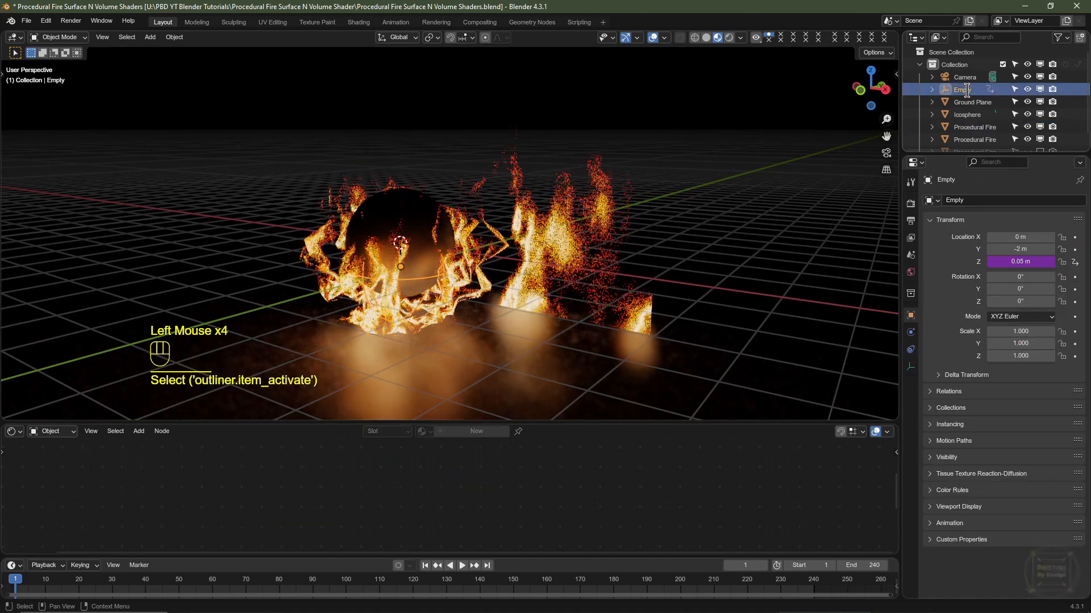
pyautogui.press('Left')
pyautogui.press('Left')
pyautogui.write('Fire Controller')
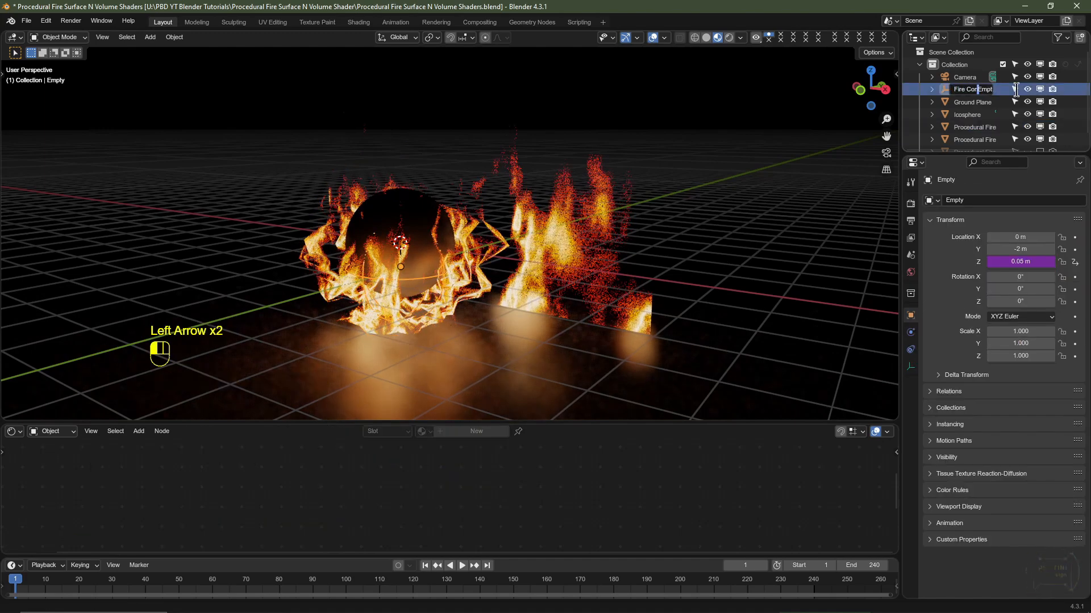
pyautogui.press('Return')
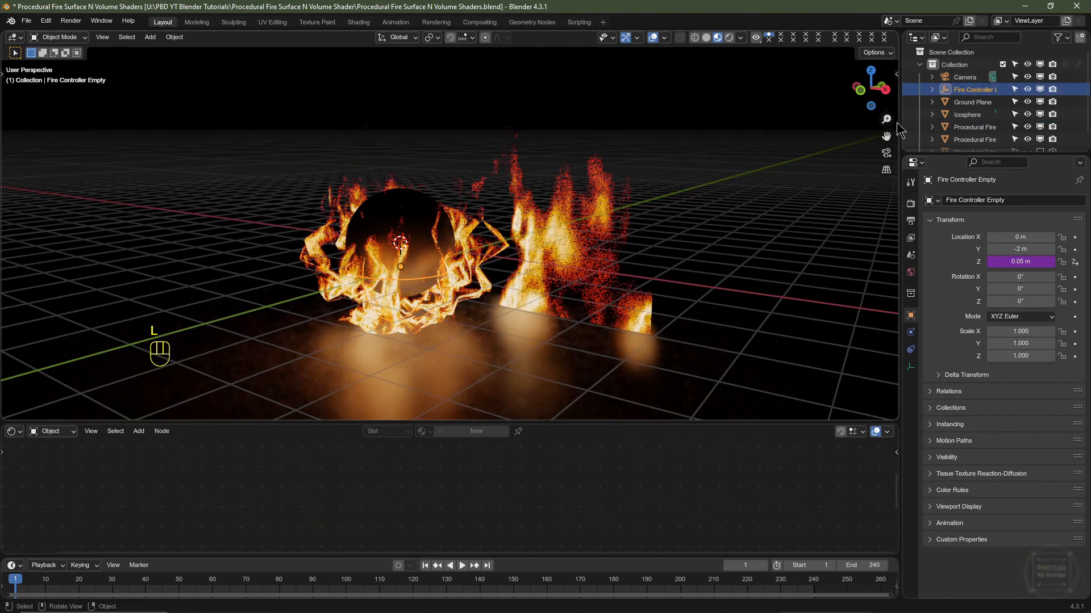
pyautogui.moveTo(901, 129); pyautogui.dragTo(863, 129)
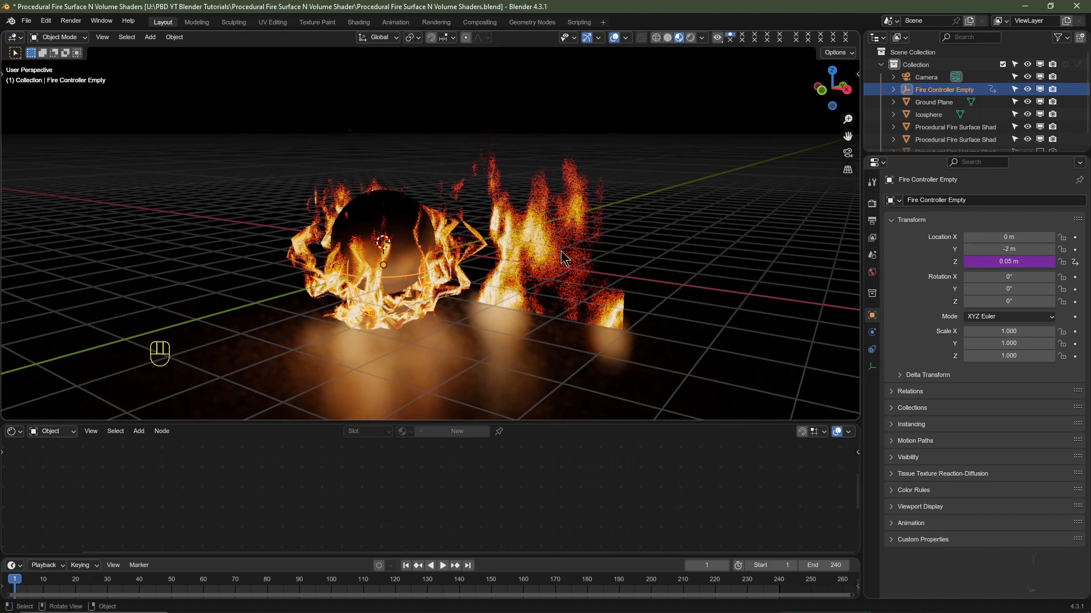
# - Play back the outer fire sphere's animated displacement and set its Displace strength to 0.75
pyautogui.click(305, 250)
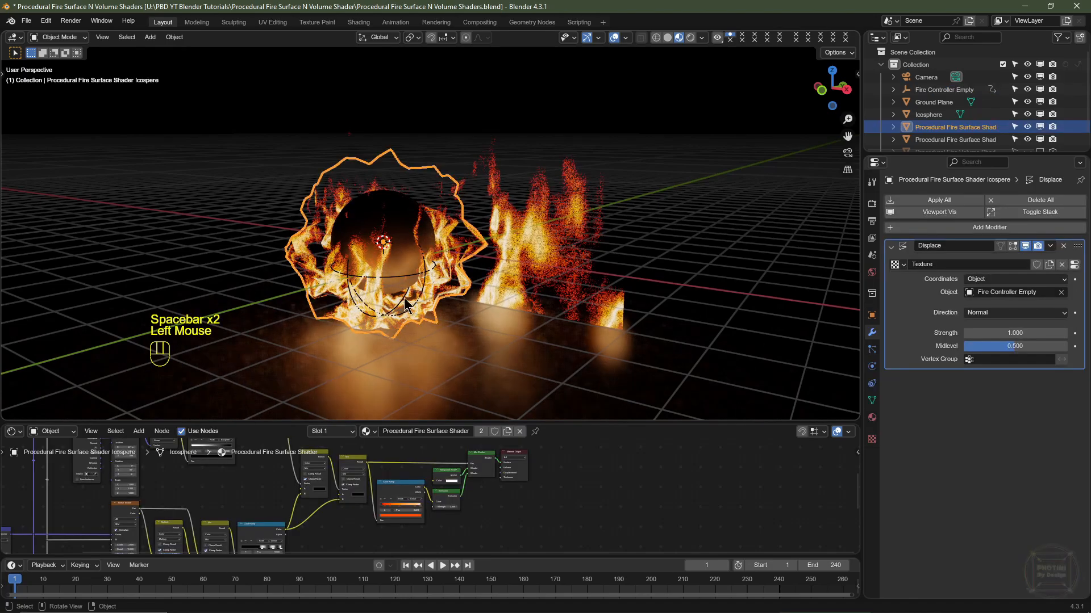
pyautogui.press('space')
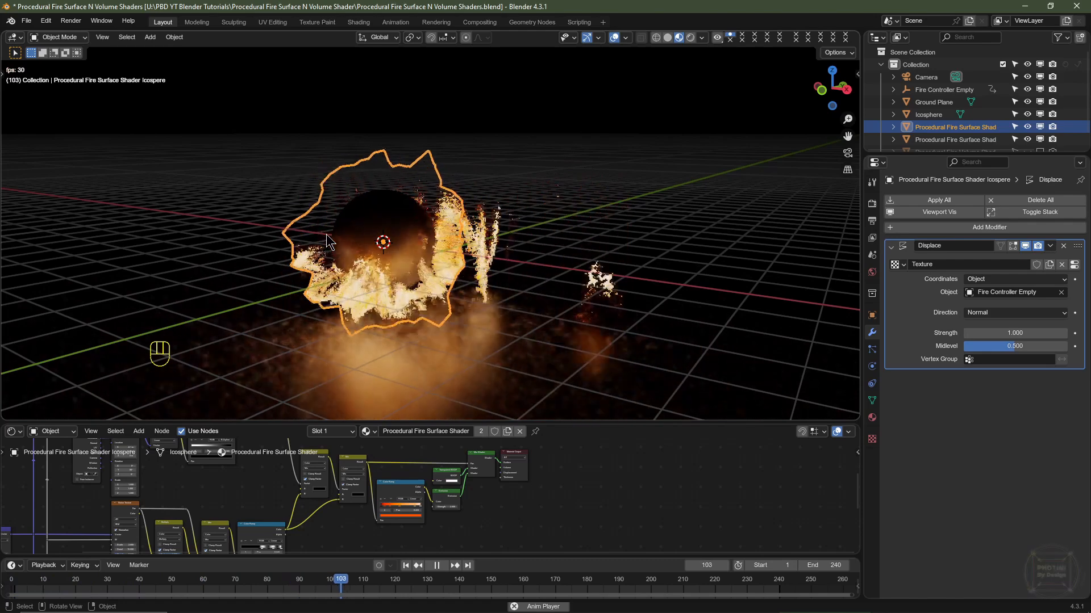
pyautogui.press('space')
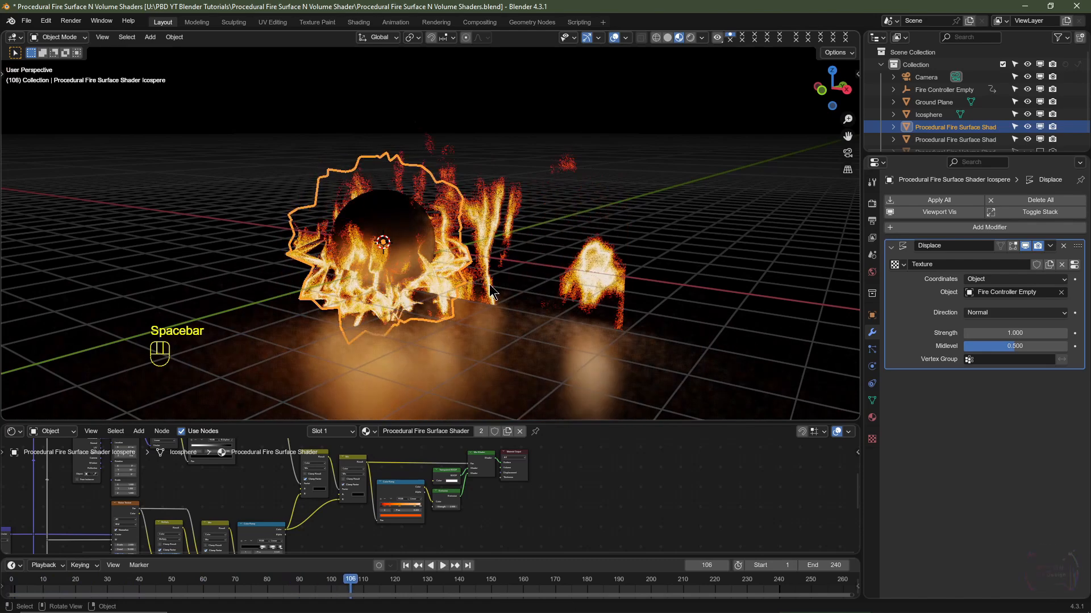
pyautogui.click(1013, 332)
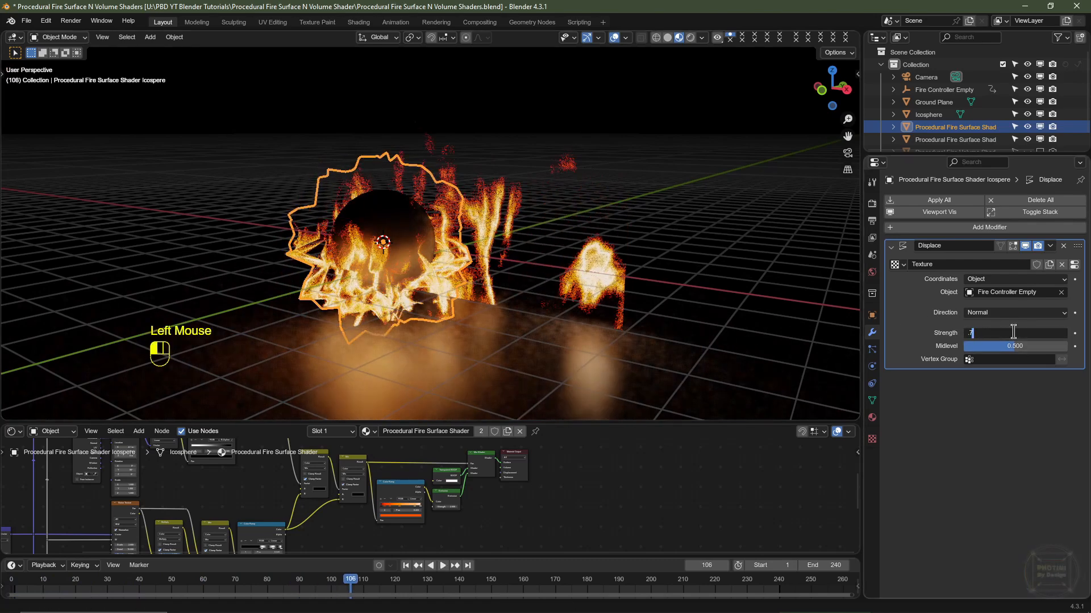
pyautogui.press('Return')
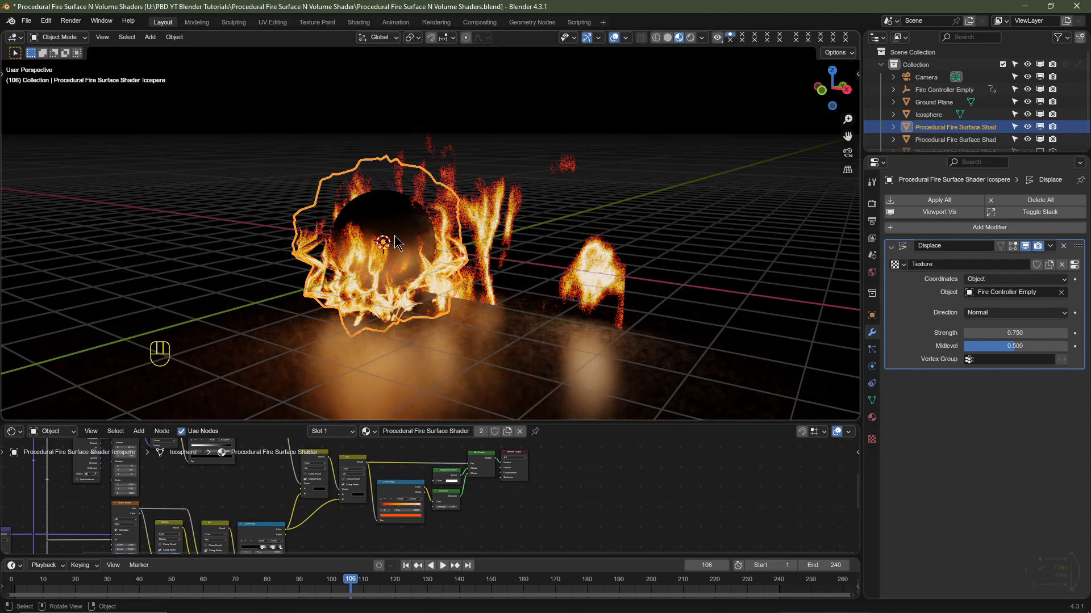
# - Show the scene in solid shading from the front and return to the first frame
pyautogui.click(668, 38)
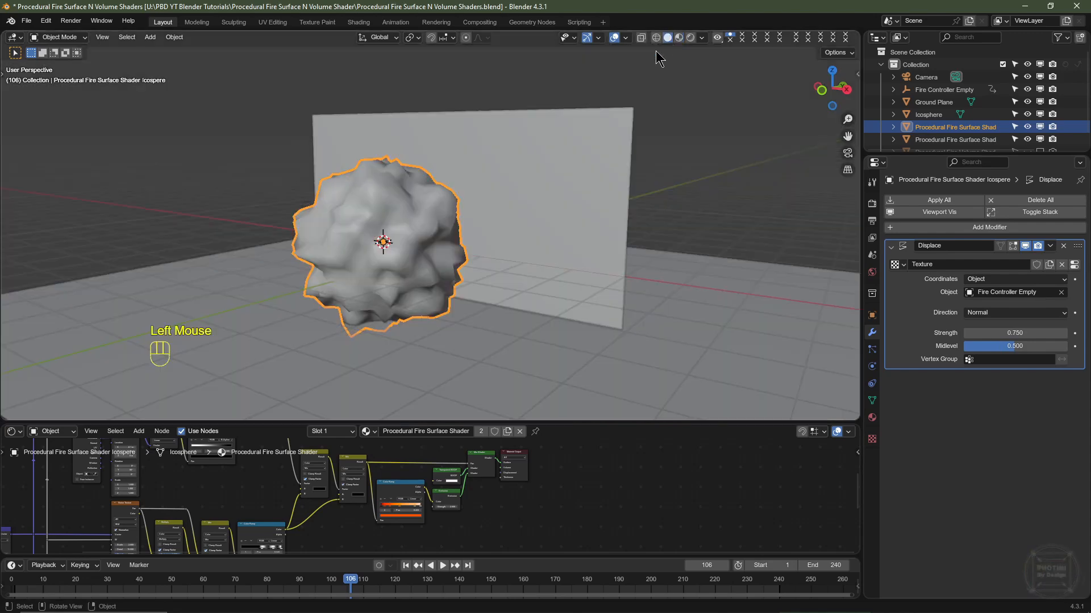
pyautogui.press('KP_1')
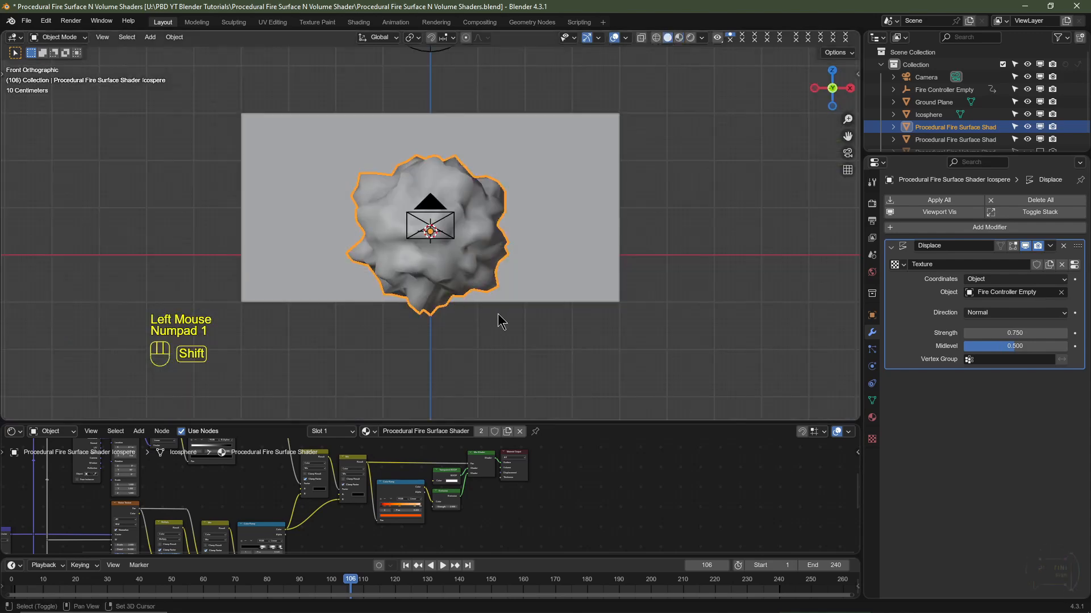
pyautogui.keyDown('shift'); pyautogui.moveTo(498, 314); pyautogui.dragTo(494, 278, button='middle'); pyautogui.keyUp('shift')
pyautogui.click(405, 565)
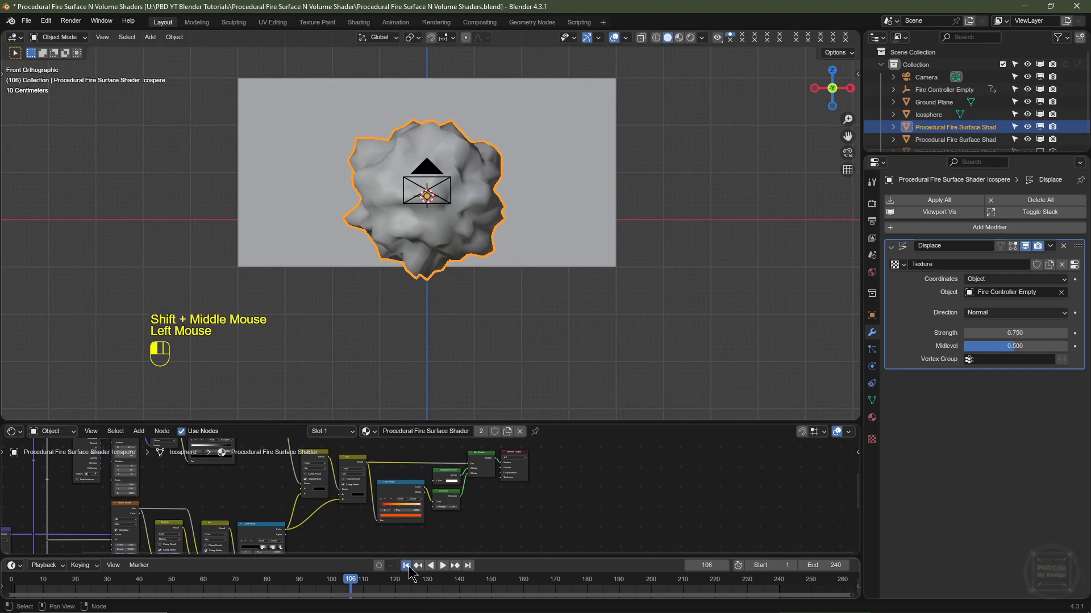
# - Add a vertex group to the outer fire icosphere and assign all its vertices with weight 1
pyautogui.click(872, 400)
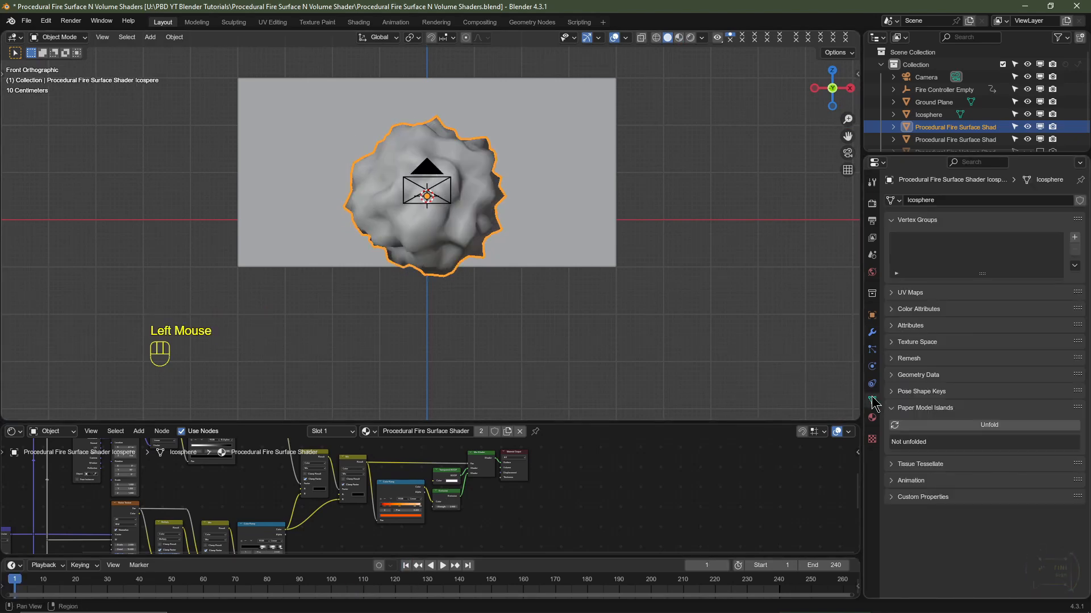
pyautogui.click(1074, 238)
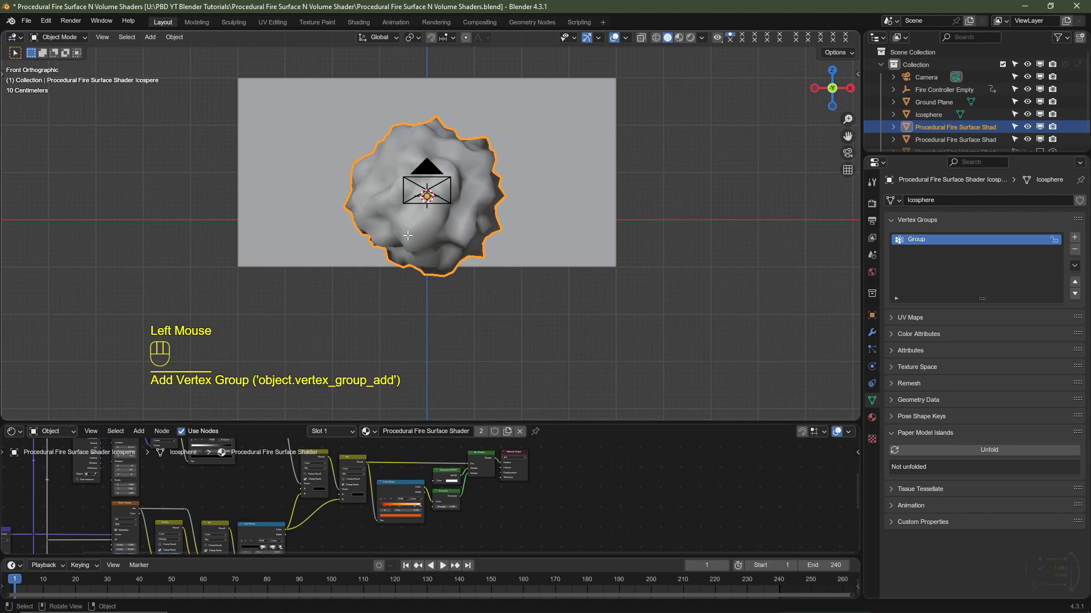
pyautogui.press('Tab')
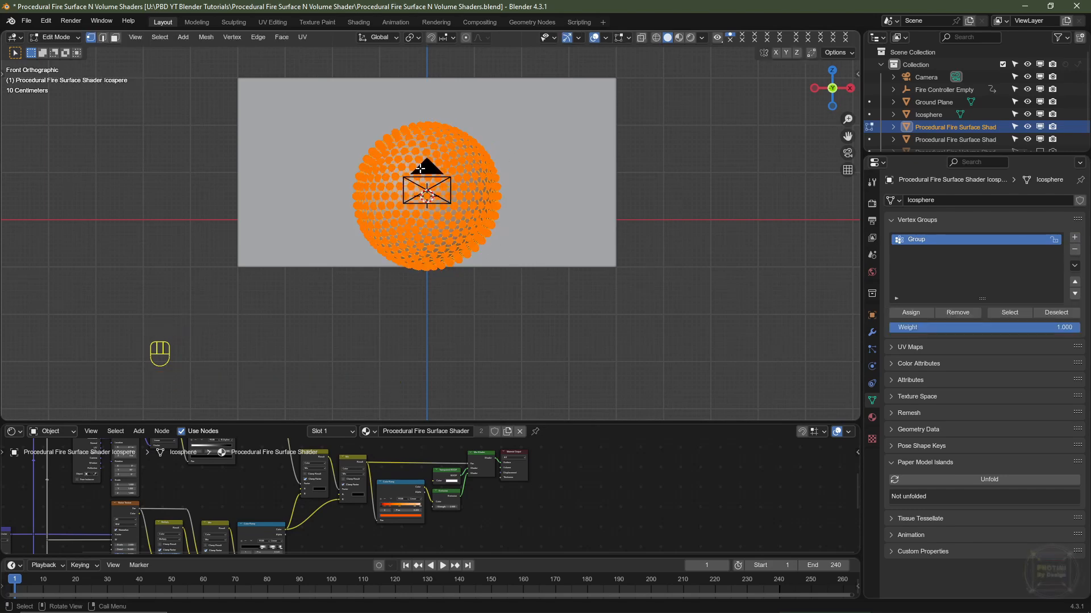
pyautogui.click(909, 313)
# - Select the icosphere's bottommost vertex and grow the selection eight times to cover the lower part of the sphere
pyautogui.moveTo(471, 348); pyautogui.dragTo(469, 299, button='middle')
pyautogui.scroll(3, 467, 296)
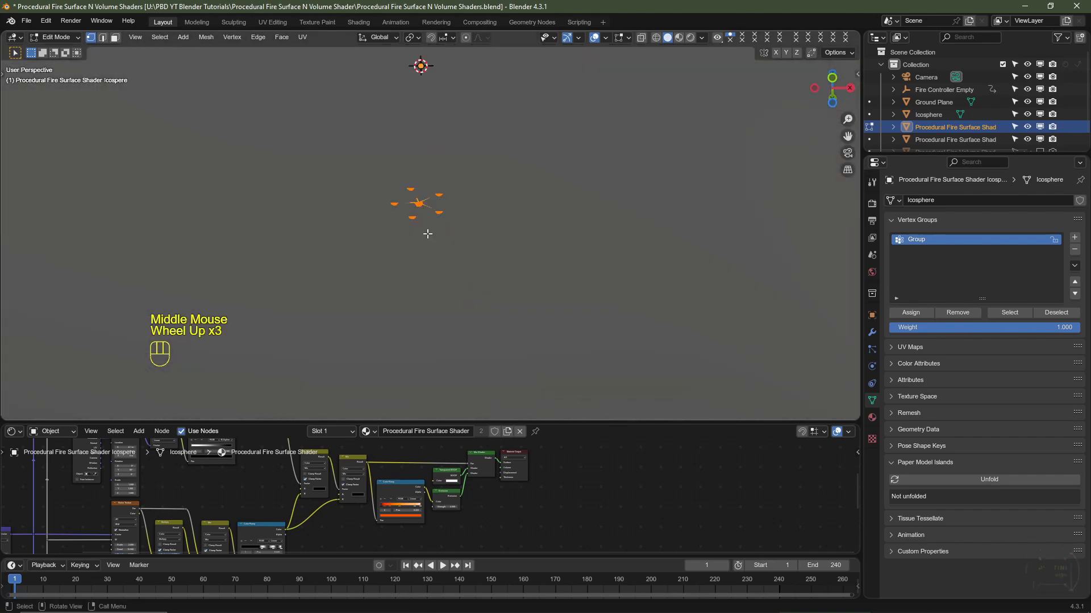
pyautogui.click(419, 203)
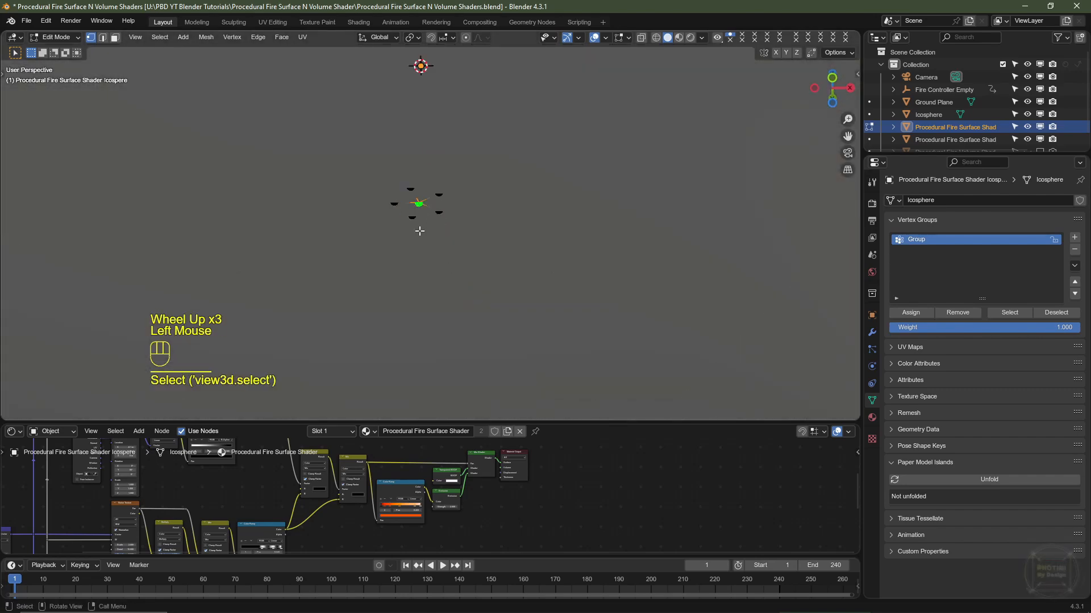
pyautogui.press('KP_1')
pyautogui.hotkey('ctrl', 'z')
pyautogui.hotkey('ctrl', 'z')
pyautogui.hotkey('ctrl', 'z')
pyautogui.hotkey('ctrl', 'z')
pyautogui.hotkey('ctrl', 'z')
pyautogui.hotkey('ctrl', 'z')
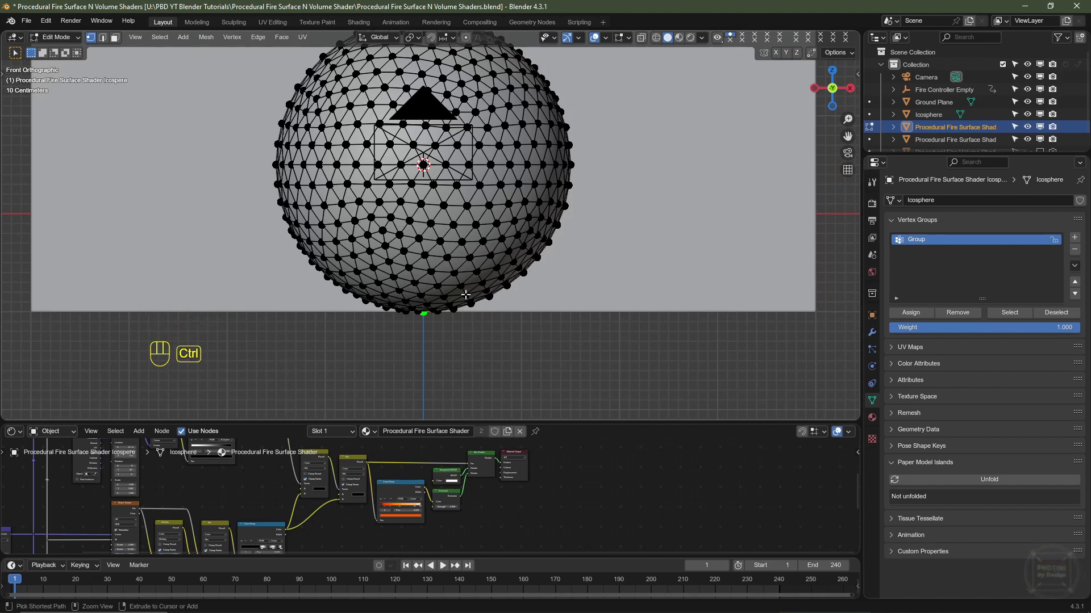
pyautogui.press('ctrl+KP_Add')
pyautogui.press('ctrl+KP_Add')
pyautogui.press('ctrl+KP_Add')
pyautogui.press('ctrl+KP_Add')
pyautogui.press('ctrl+KP_Add')
pyautogui.press('ctrl+KP_Add')
pyautogui.press('ctrl+KP_Add')
pyautogui.press('ctrl+KP_Add')
# - Assign the selected lower vertices of the outer icosphere to the vertex group with weight 0.75
pyautogui.click(949, 326)
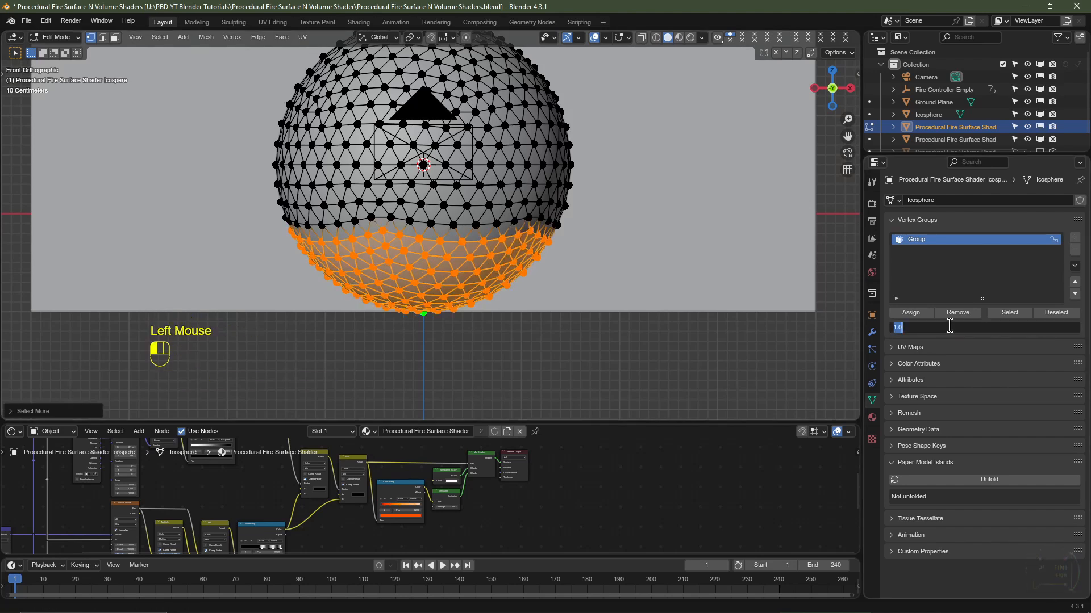
pyautogui.write('.75')
pyautogui.press('Return')
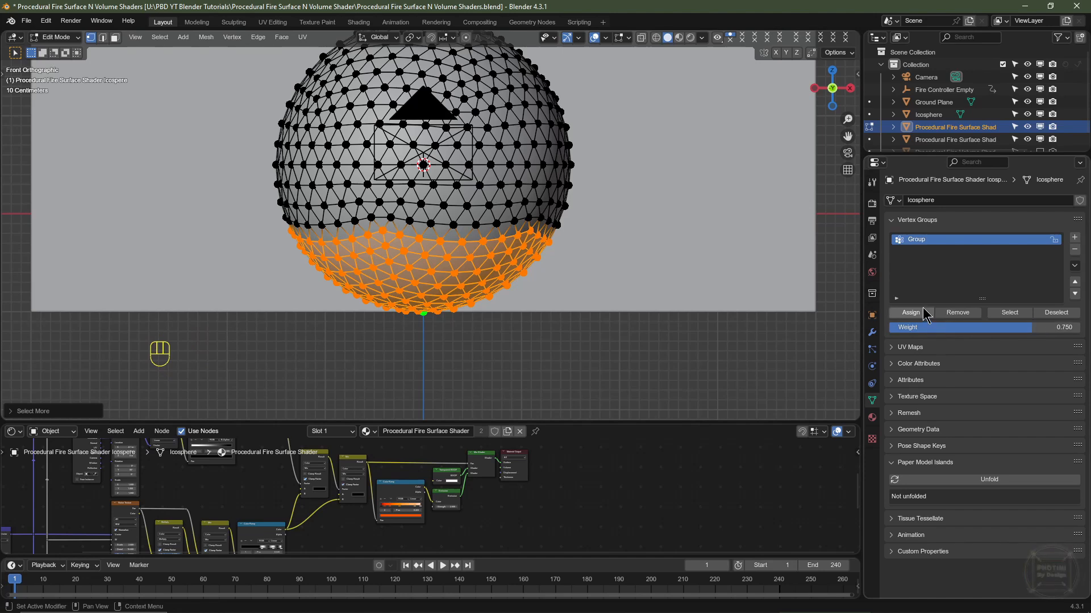
pyautogui.click(922, 310)
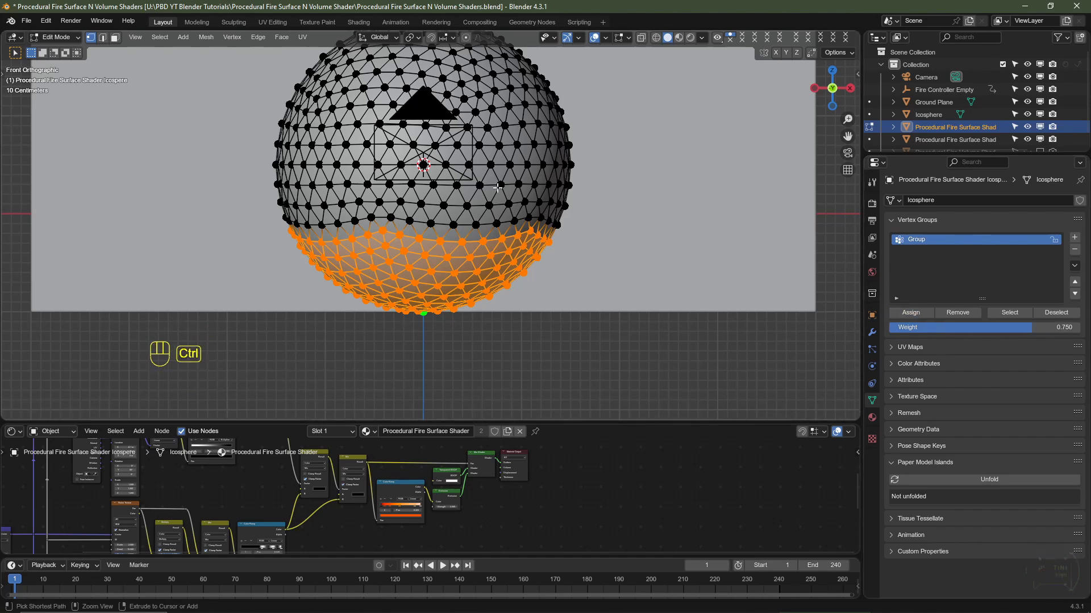
# - Shrink the vertex selection twice and assign the remaining vertices to the group with weight 0.5
pyautogui.press('ctrl+KP_Subtract')
pyautogui.press('ctrl+KP_Subtract')
pyautogui.click(1016, 327)
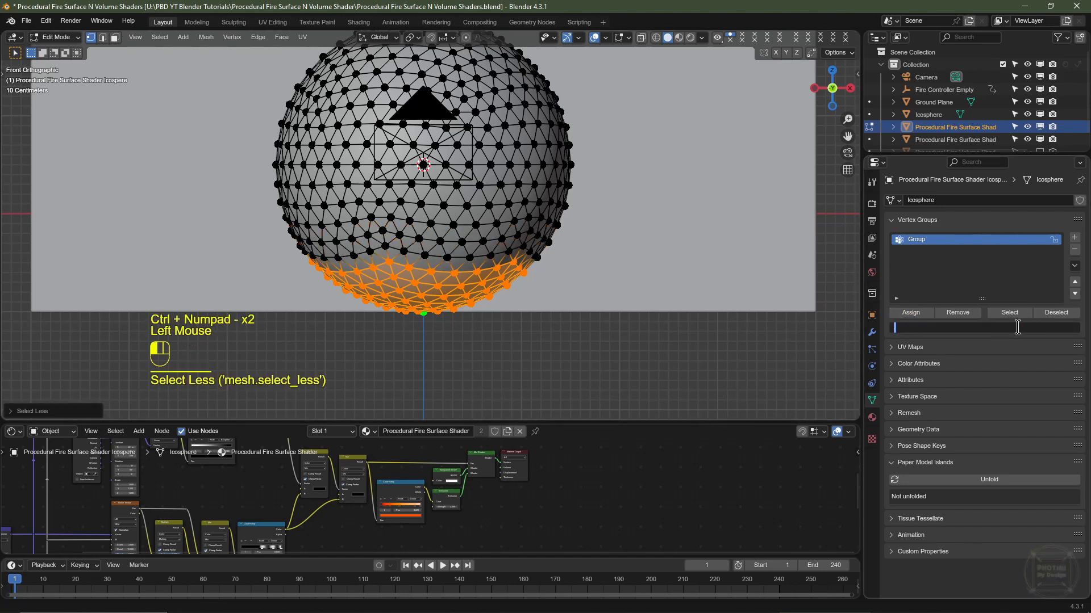
pyautogui.write('.5')
pyautogui.press('Return')
pyautogui.click(910, 312)
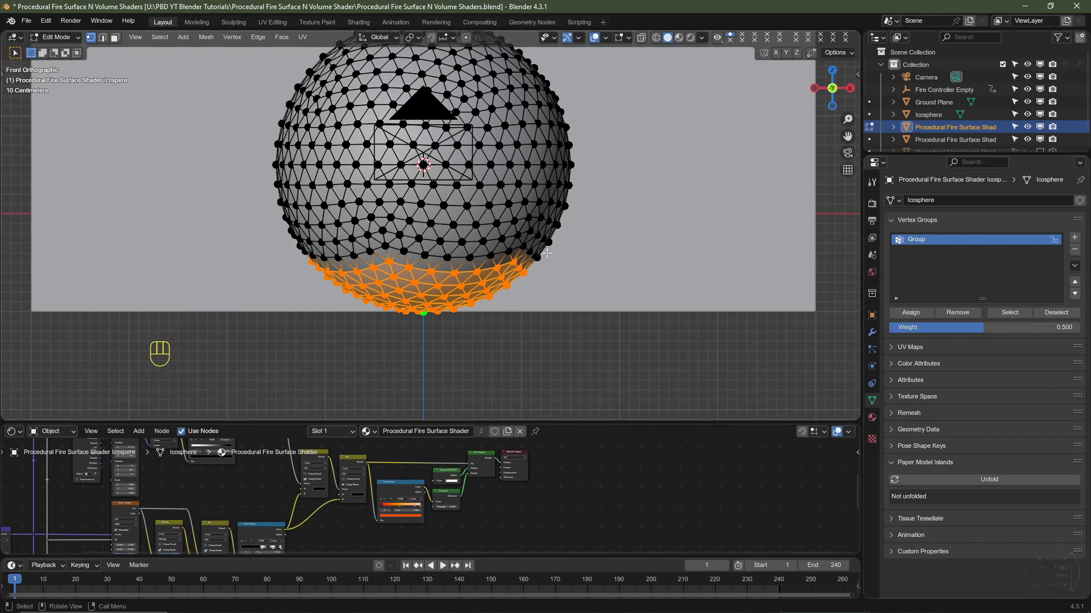
# - Shrink the vertex selection by two more levels and assign those vertices a group weight of 0.25
pyautogui.press('ctrl')
pyautogui.press('ctrl+KP_Subtract')
pyautogui.press('ctrl+KP_Subtract')
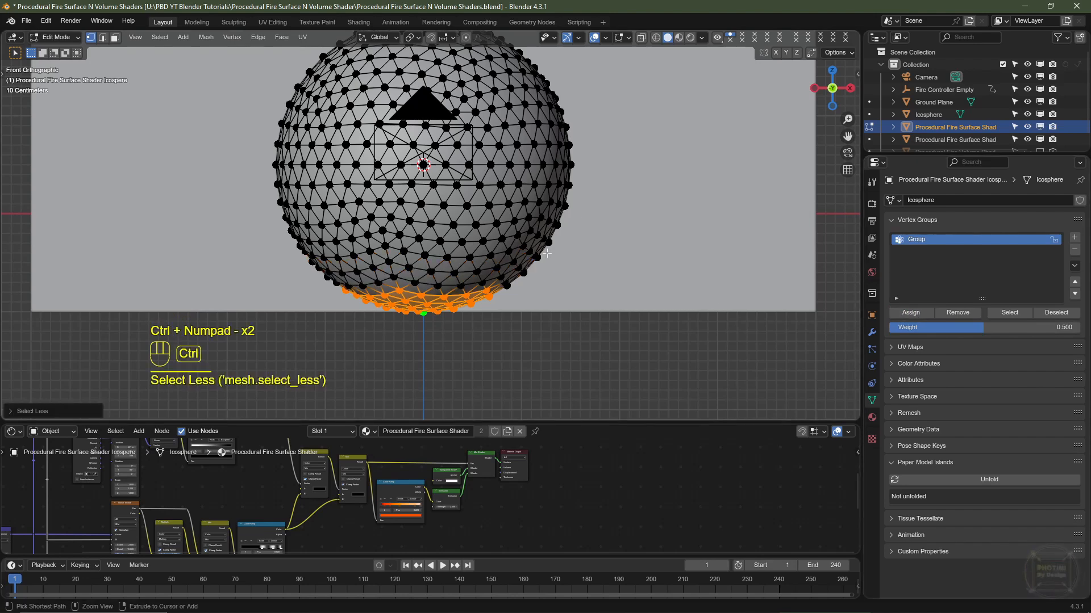
pyautogui.click(1030, 327)
pyautogui.write('.25')
pyautogui.press('Return')
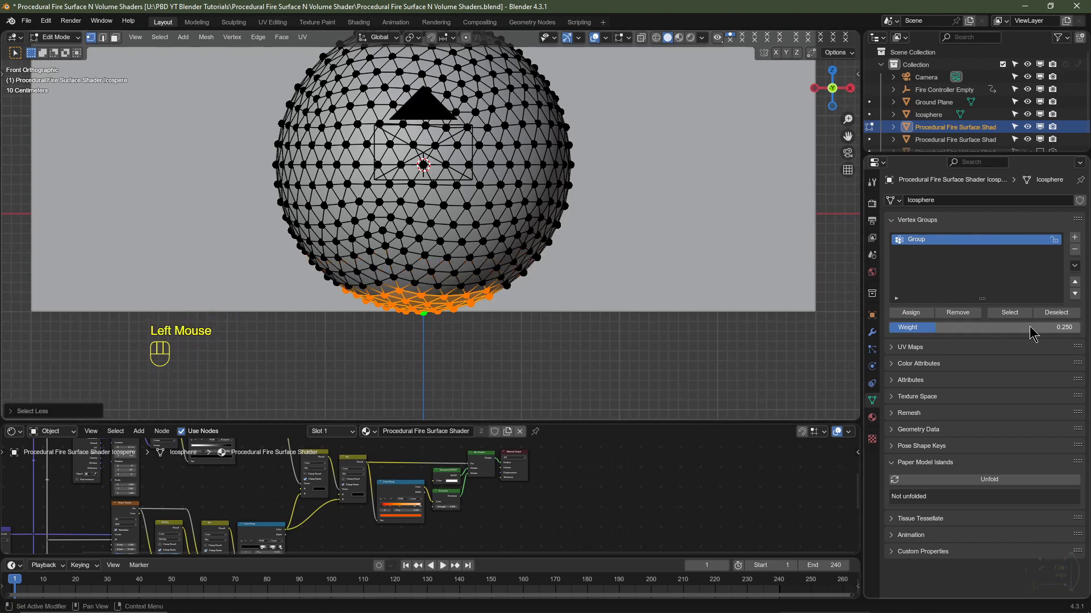
pyautogui.click(911, 312)
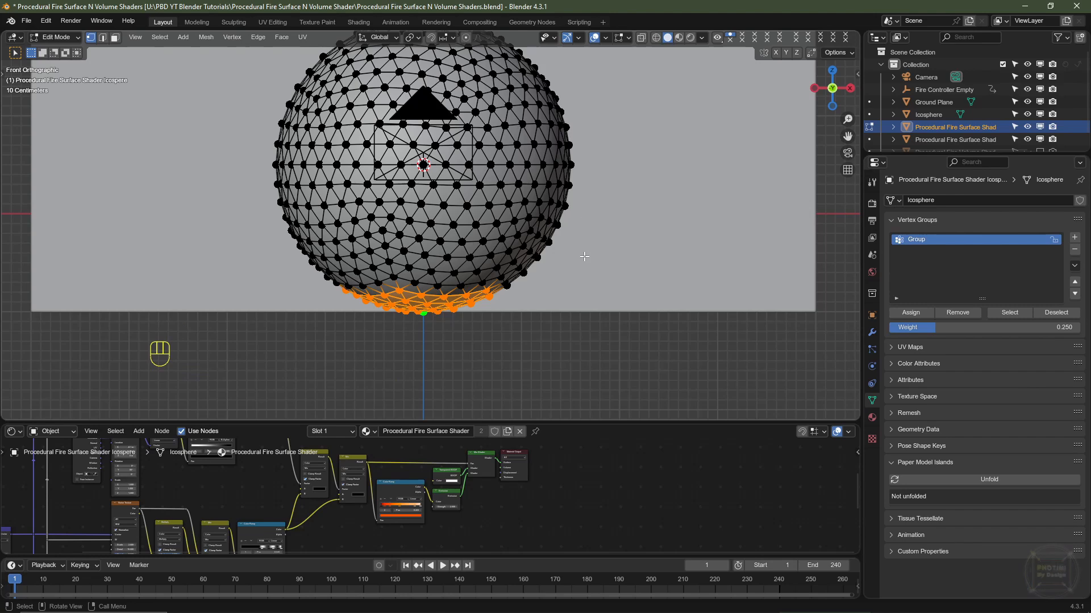
# - Shrink the selection once more, assign those bottom vertices weight 0 in the group, and return to Object Mode
pyautogui.press('ctrl+KP_Subtract')
pyautogui.moveTo(939, 328); pyautogui.dragTo(890, 334)
pyautogui.click(909, 312)
pyautogui.click(909, 312)
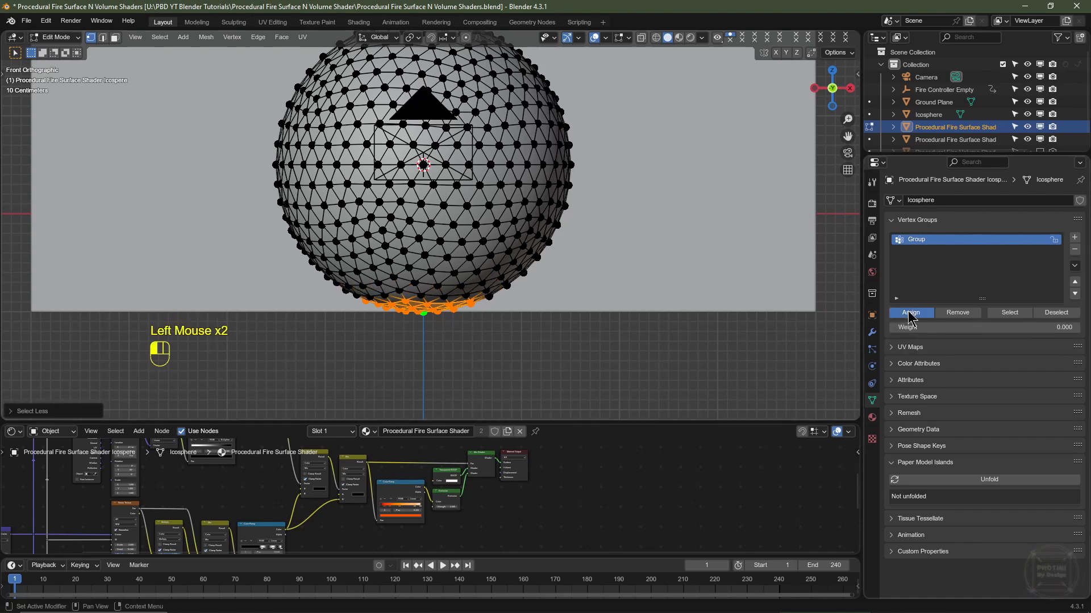
pyautogui.press('Tab')
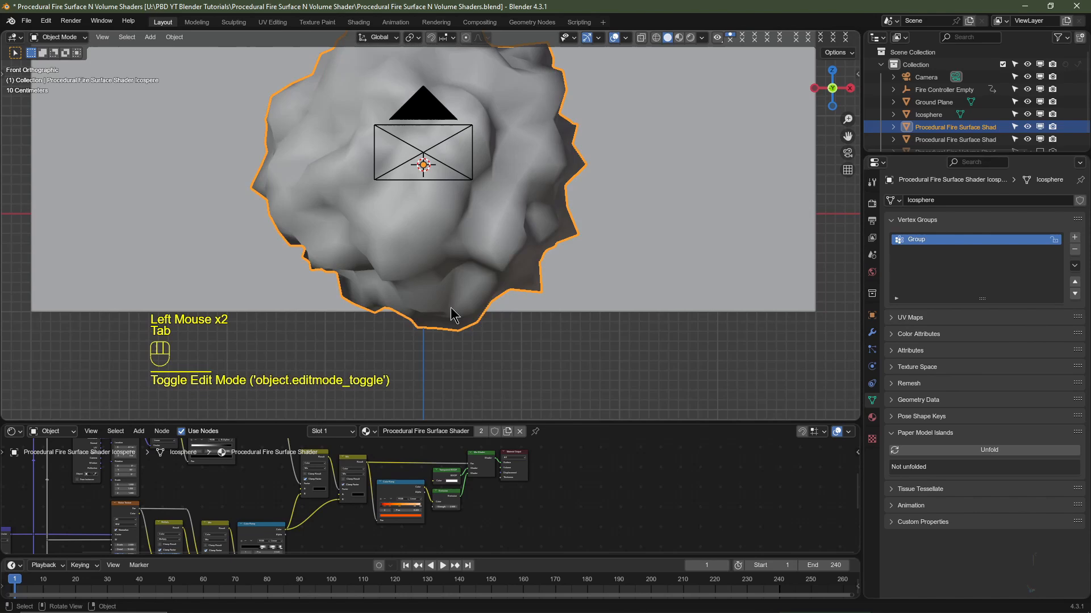
# - Limit the outer sphere's Displace modifier to the vertex group "Group" and play back the animation
pyautogui.click(872, 333)
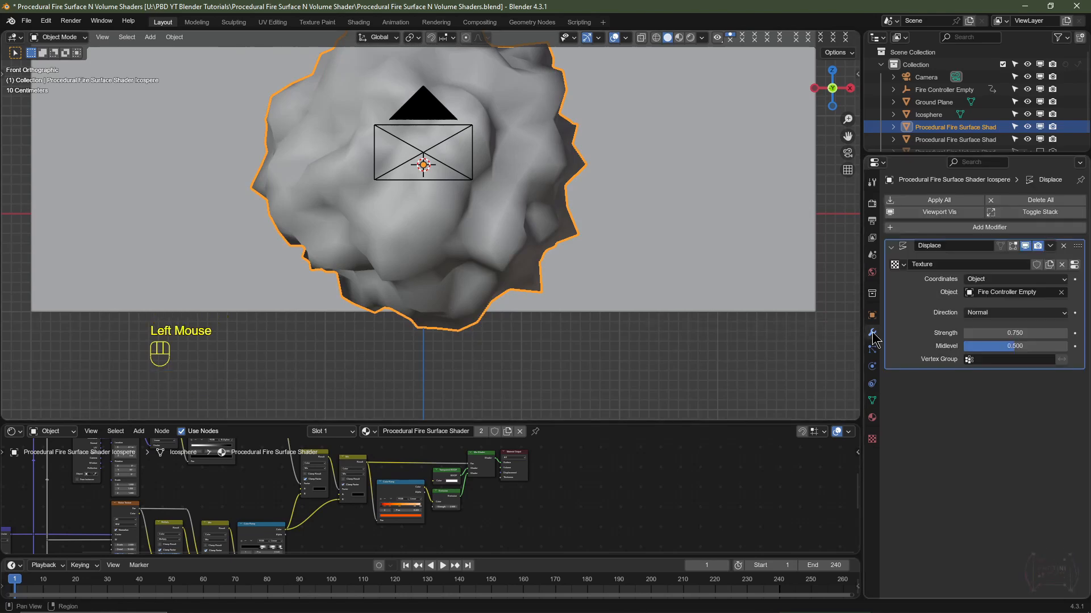
pyautogui.click(1010, 360)
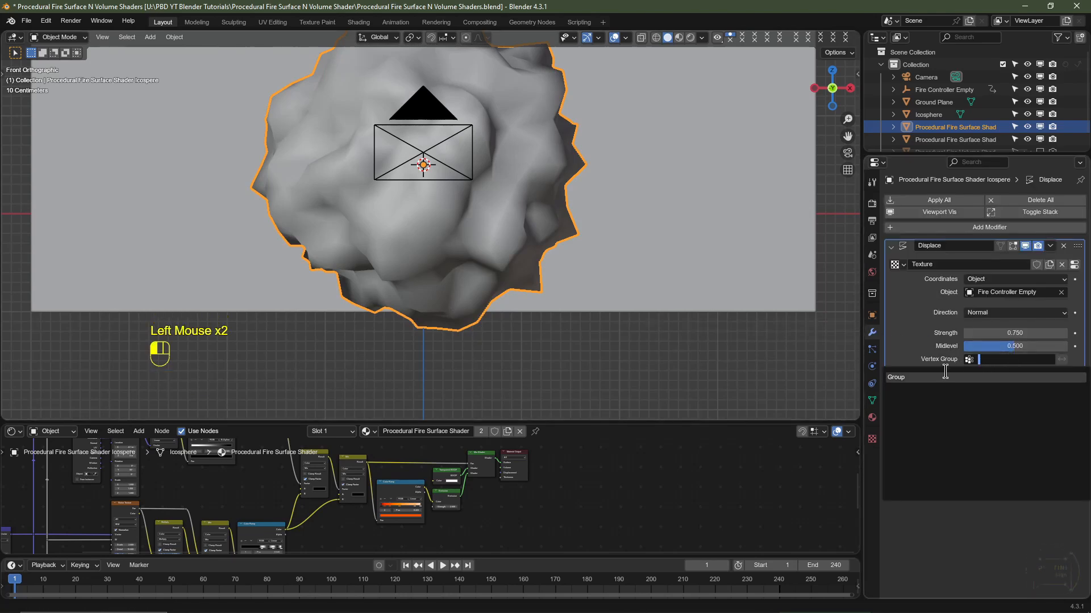
pyautogui.click(923, 377)
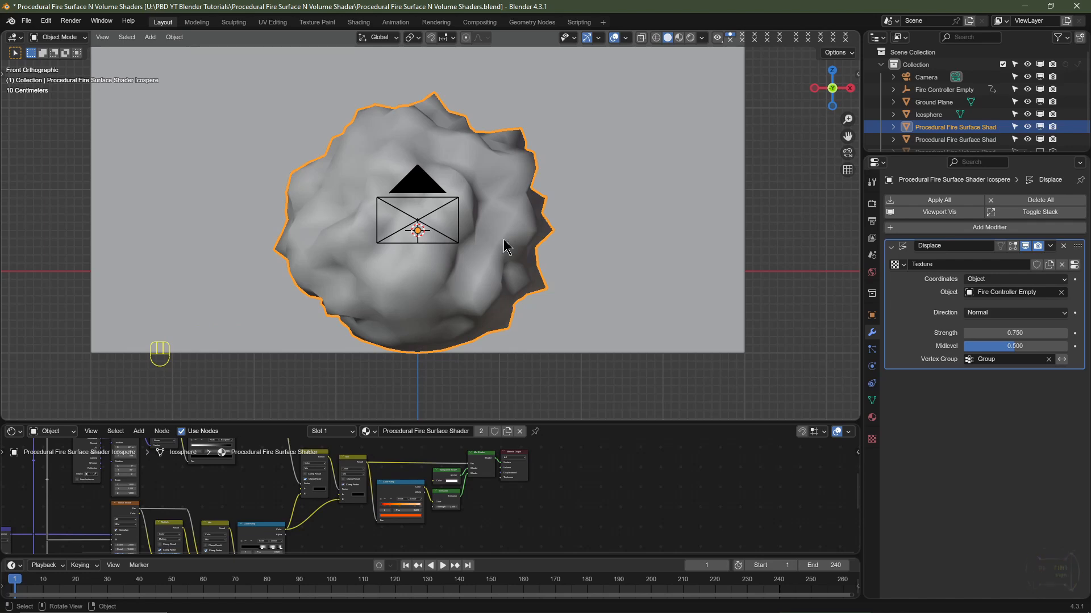
pyautogui.press('space')
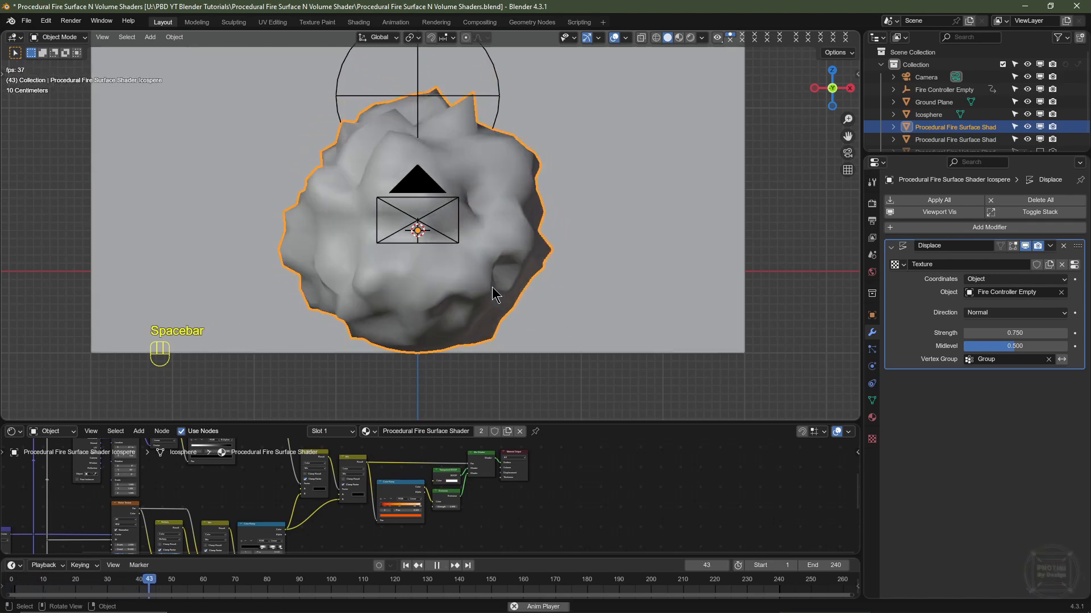
pyautogui.press('space')
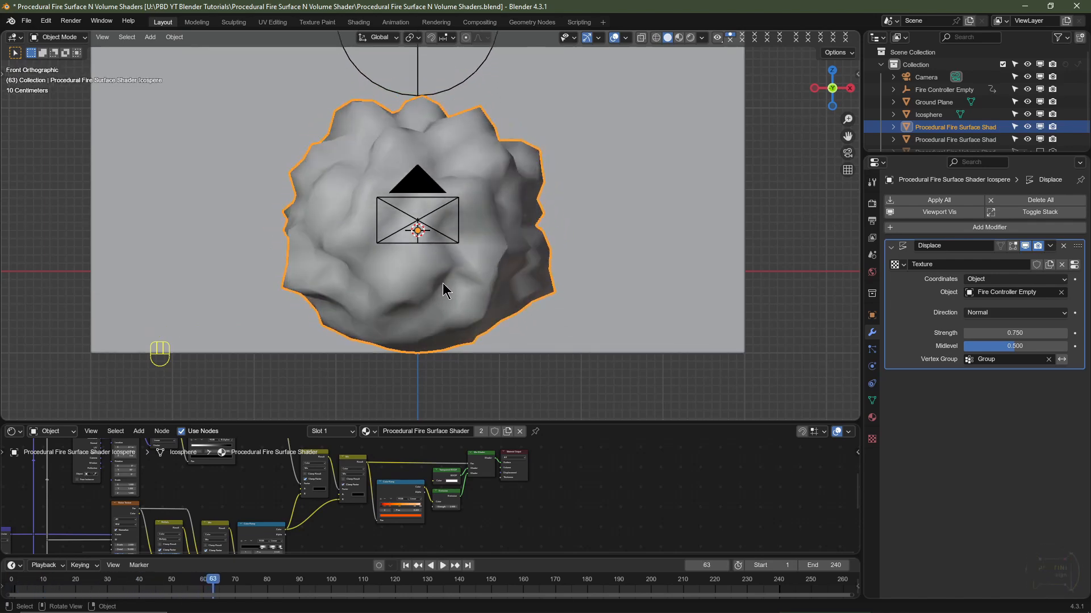
# - Add a Subdivision Surface modifier below the Displace modifier on the outer fire sphere
pyautogui.click(950, 229)
pyautogui.moveTo(923, 216)
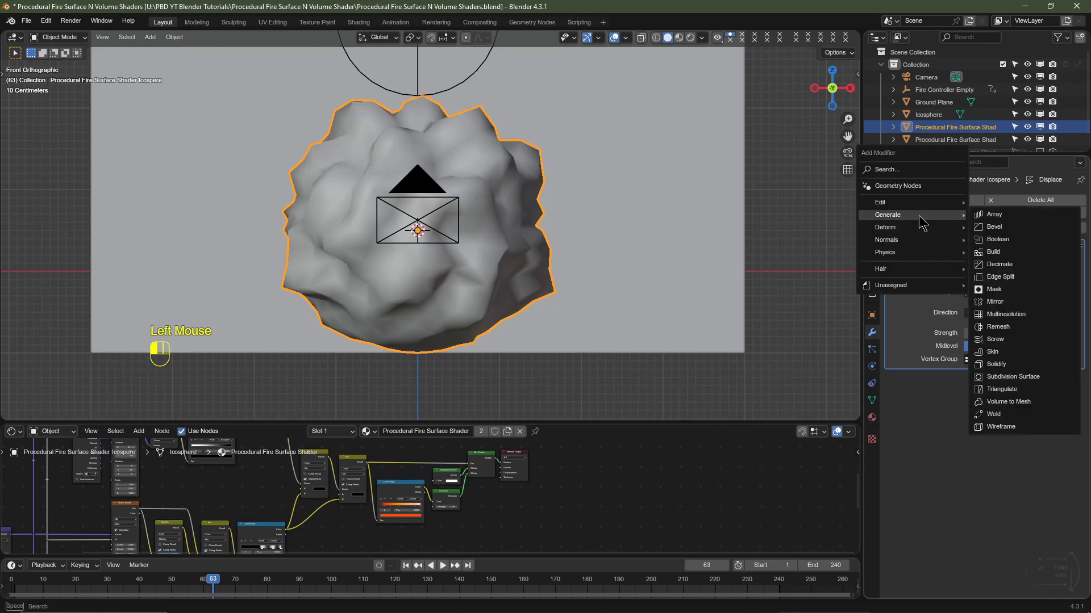
pyautogui.click(1008, 377)
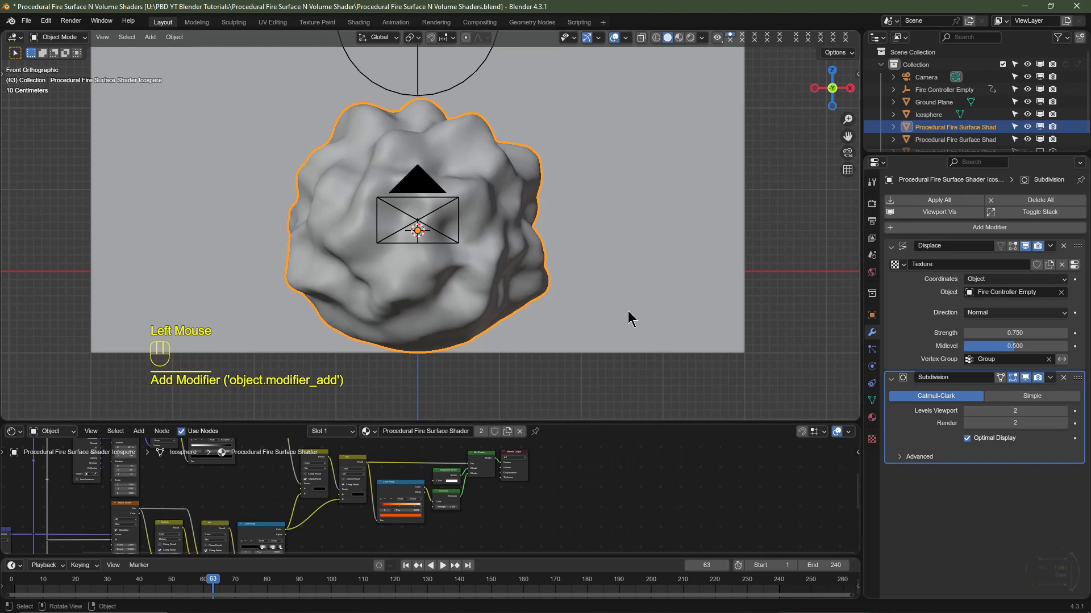
# - Check the fire sphere in rendered shading from the right side, and scale the inner icosphere up by a factor of 1.2
pyautogui.click(690, 37)
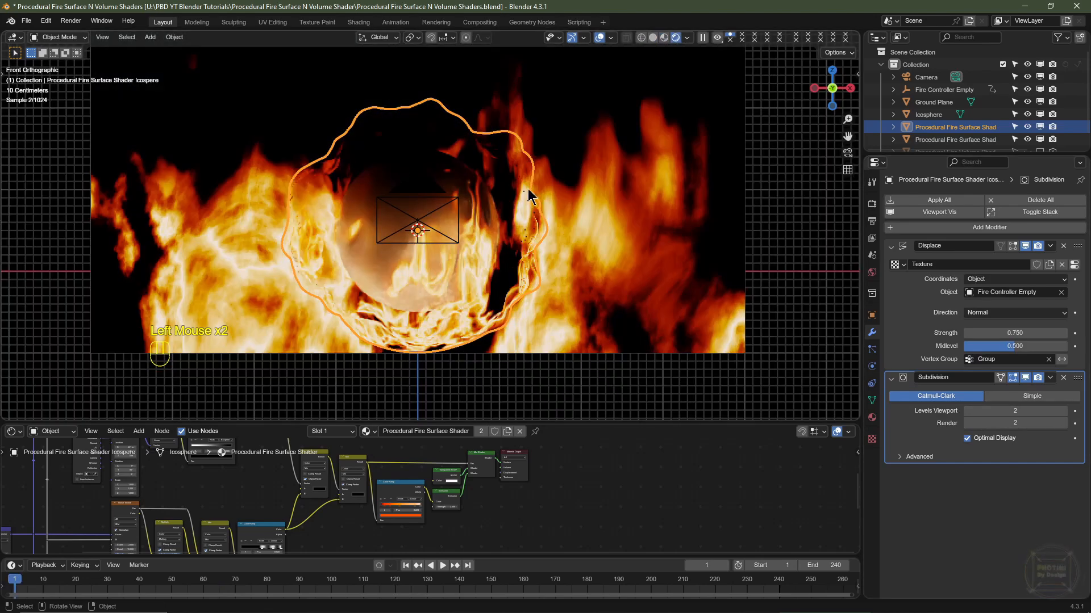
pyautogui.press('KP_3')
pyautogui.click(333, 233)
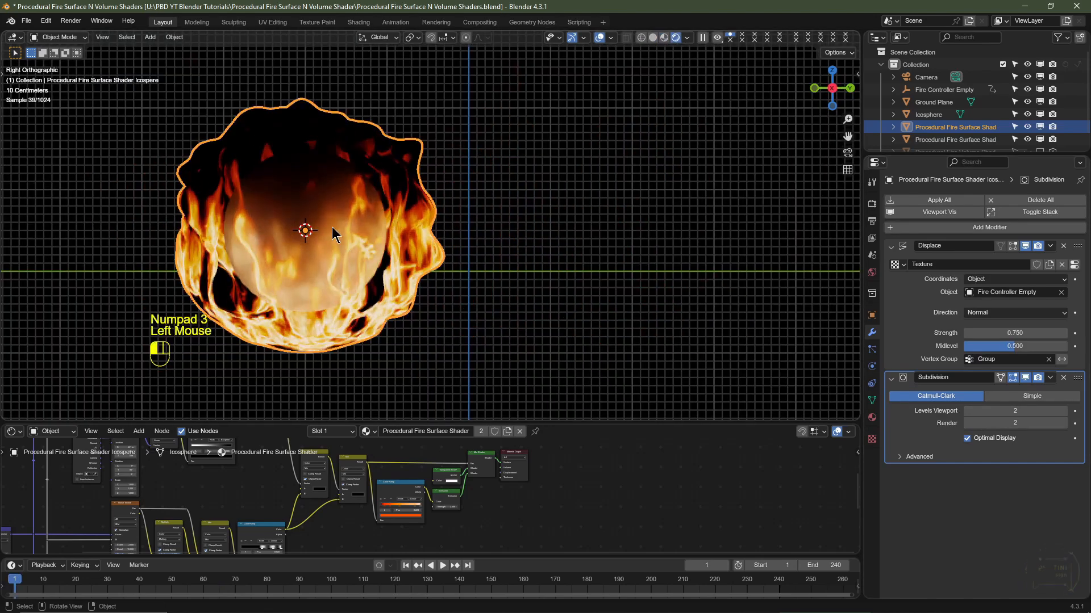
pyautogui.click(334, 234)
pyautogui.scroll(1, 384, 263)
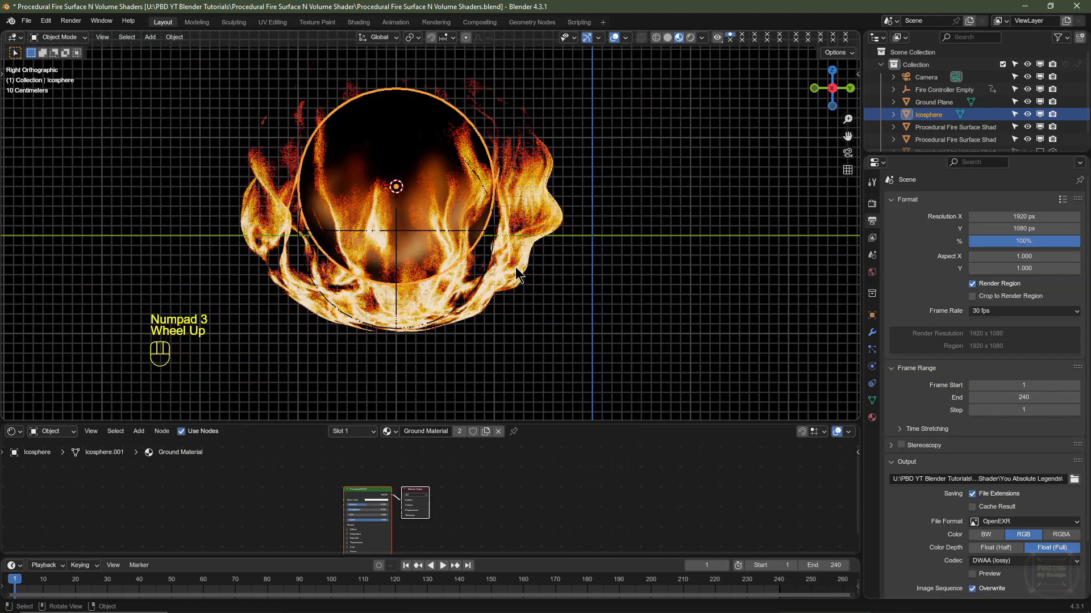
pyautogui.press('s')
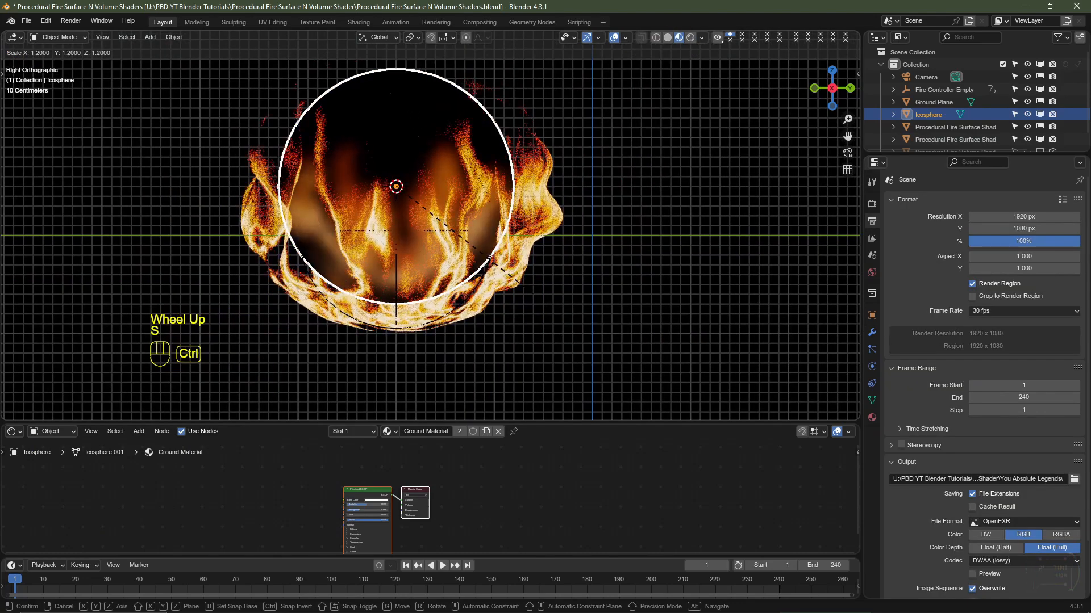
pyautogui.keyDown('ctrl'); pyautogui.click(536, 304); pyautogui.keyUp('ctrl')
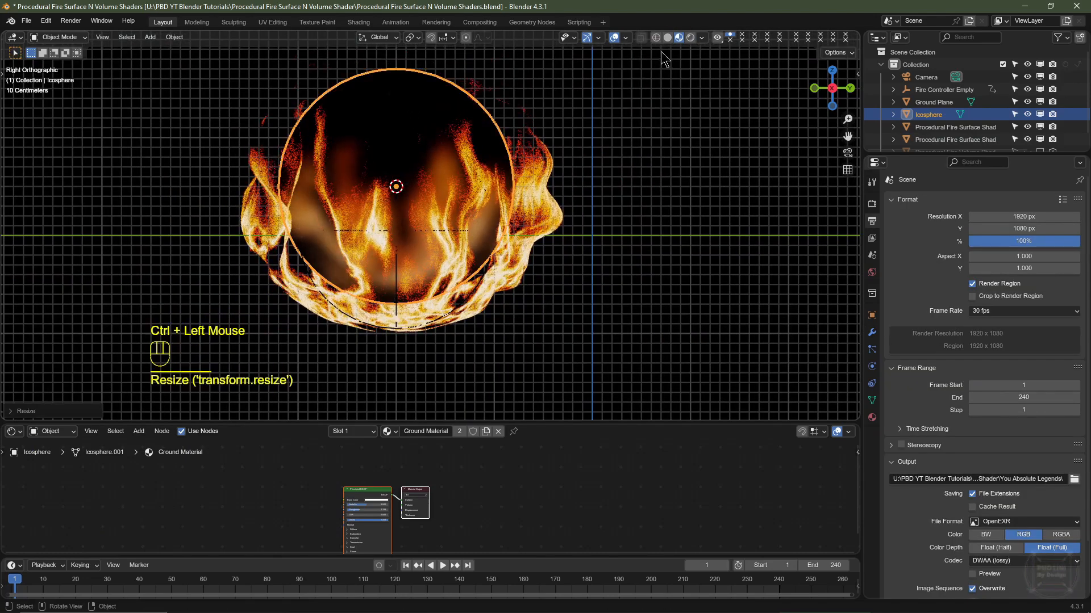
# - Try to scale the inner icosphere up further in solid shading
pyautogui.click(668, 37)
pyautogui.press('s')
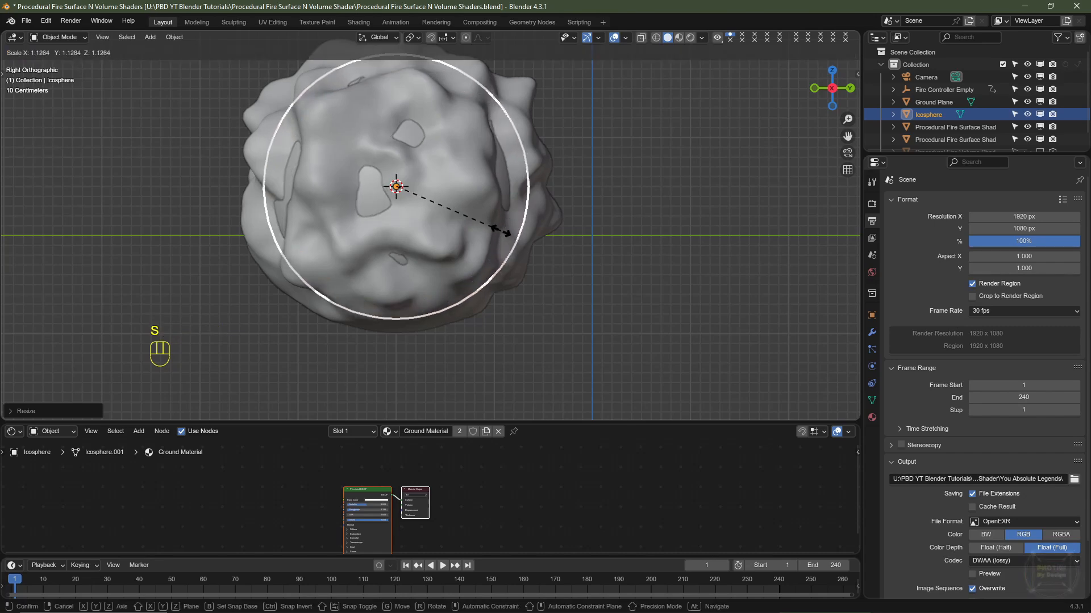
pyautogui.rightClick(500, 228)
pyautogui.moveTo(500, 227); pyautogui.dragTo(509, 263, button='middle')
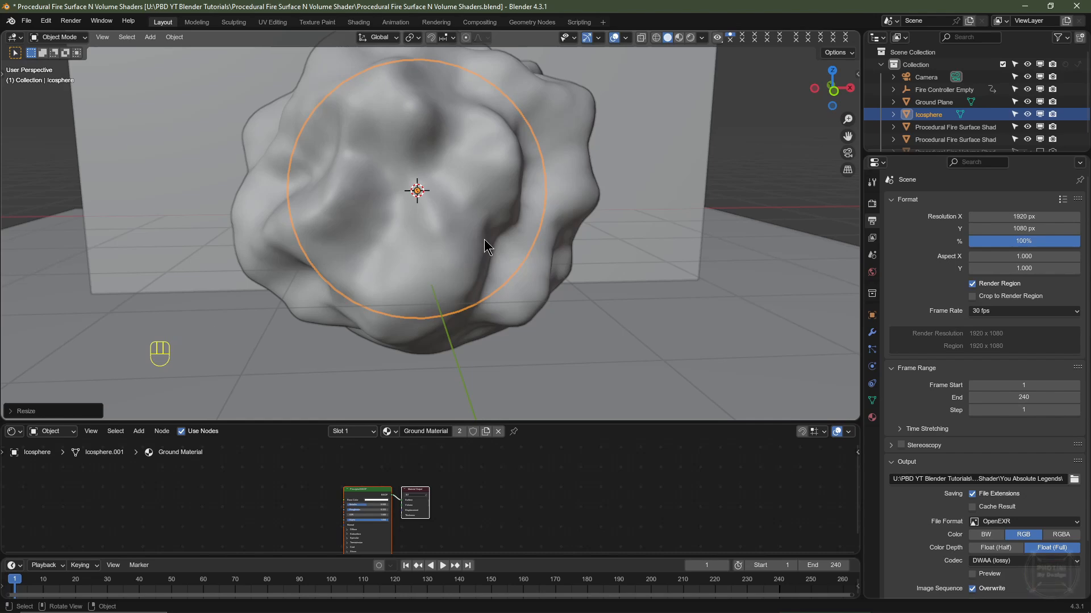
# - View the scene through the camera in Material Preview shading
pyautogui.press('KP_0')
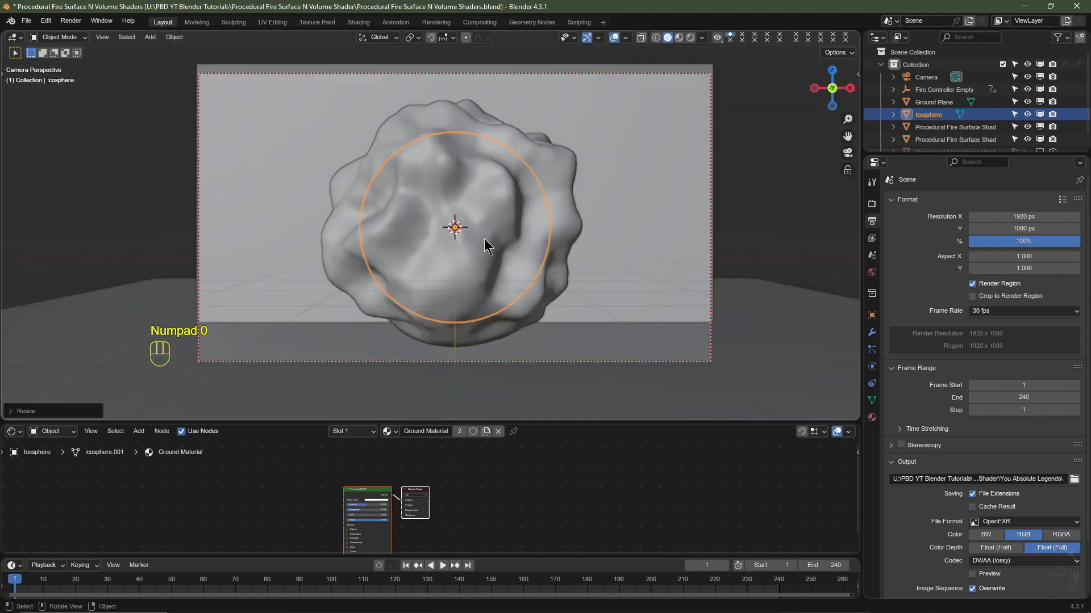
pyautogui.click(679, 37)
pyautogui.click(691, 38)
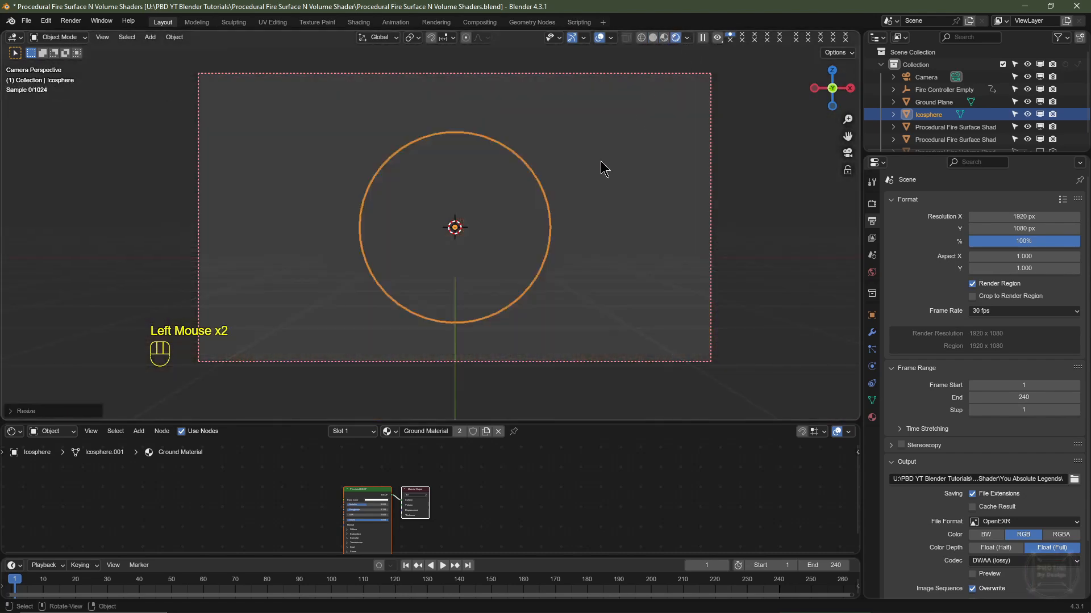
pyautogui.click(664, 37)
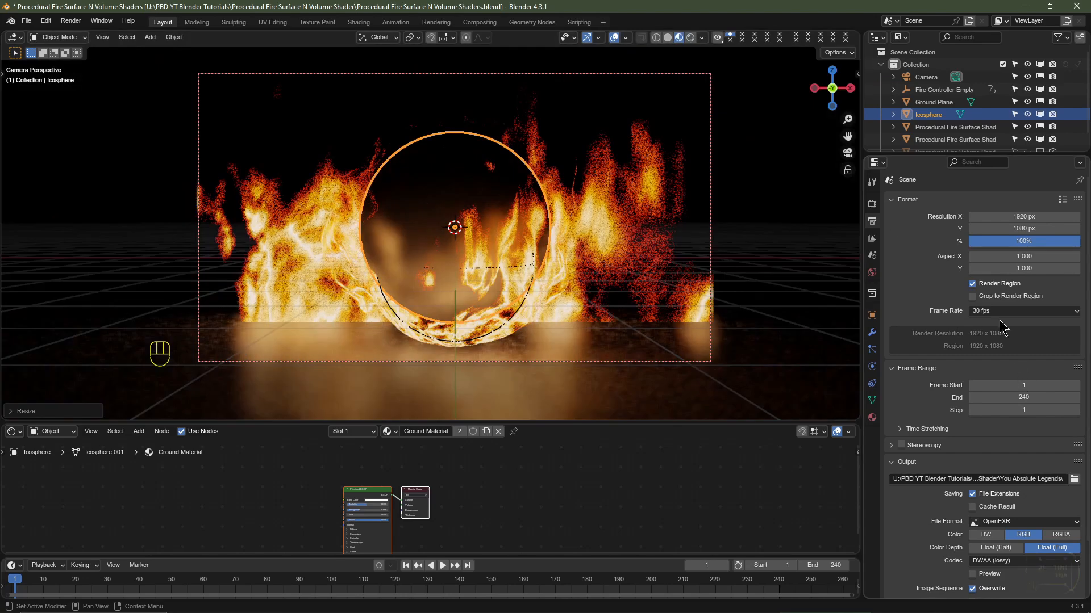